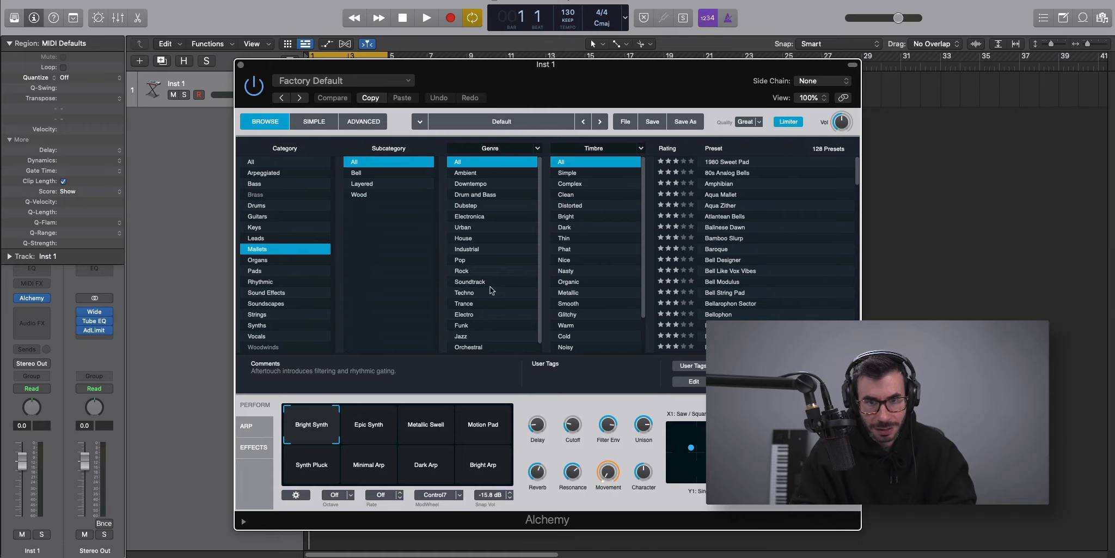
Load the Droplet Harp preset from the Mallets category and close the instrument window.
{"action": "scroll", "coordinate": [734, 260], "scroll_direction": "down", "scroll_amount": 5}
{"action": "left_click", "coordinate": [722, 303]}
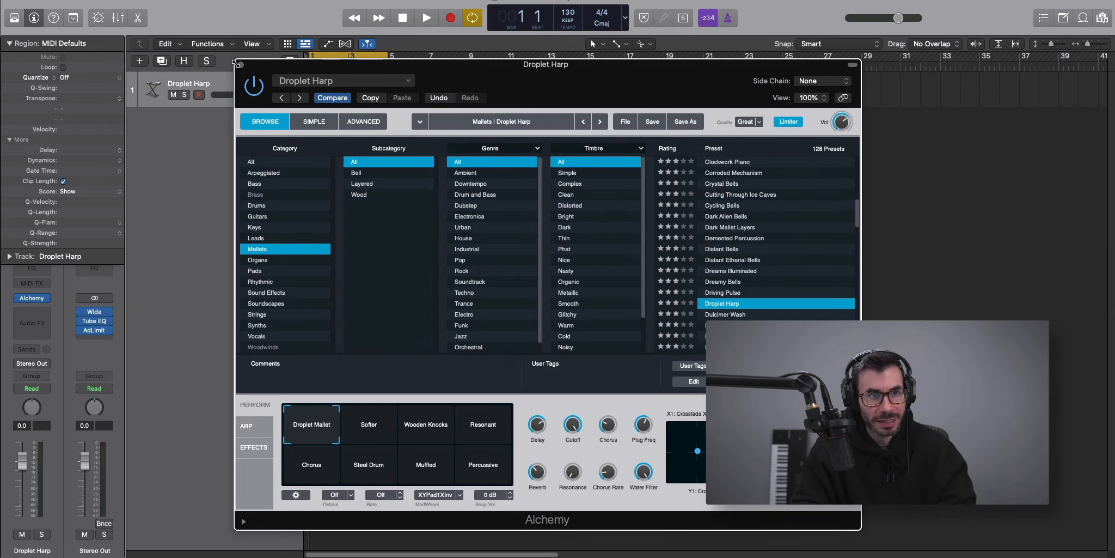
{"action": "left_click", "coordinate": [240, 64]}
Set the Pencil Tool as the secondary tool and draw a four-bar MIDI region starting at bar 1 on the Droplet Harp track.
{"action": "left_click", "coordinate": [614, 43]}
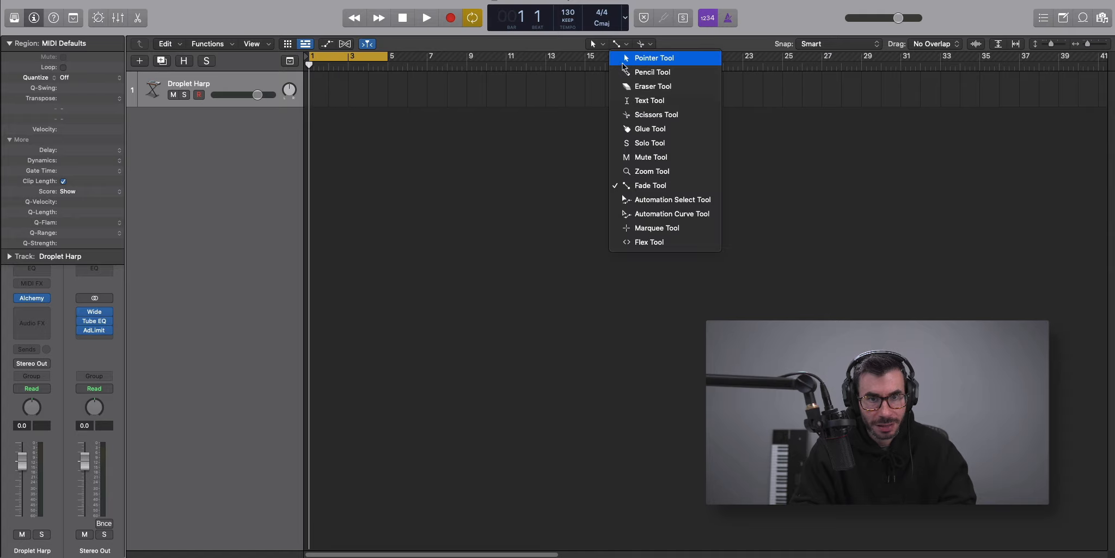
{"action": "left_click", "coordinate": [645, 72]}
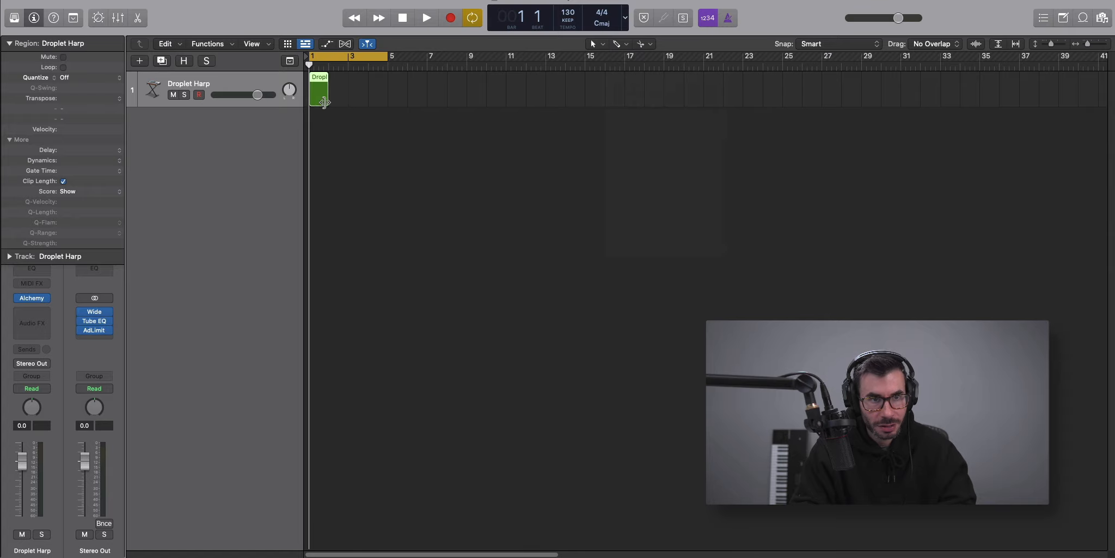
{"action": "left_click_drag", "start_coordinate": [328, 103], "coordinate": [388, 103]}
Open the region in the piano roll and start bar 1 with rising octave-doubled eighth notes D#2/D#3, F#2/F#3 and A#2/A#3.
{"action": "double_click", "coordinate": [337, 86]}
{"action": "left_click_drag", "start_coordinate": [179, 414], "coordinate": [179, 358]}
{"action": "left_click", "coordinate": [210, 354]}
{"action": "left_click_drag", "start_coordinate": [182, 412], "coordinate": [215, 399]}
{"action": "key", "text": "space"}
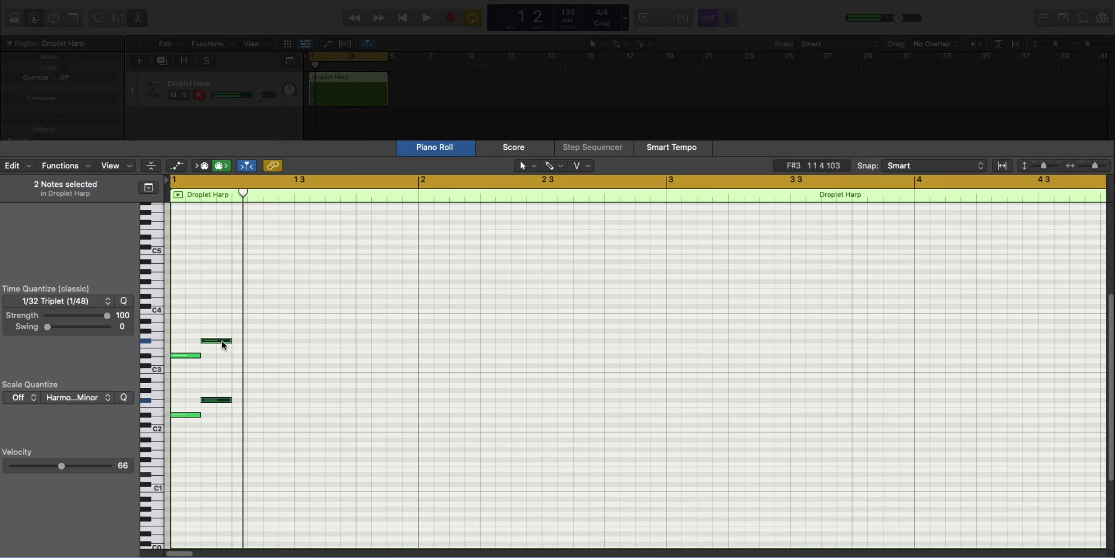
{"action": "left_click_drag", "start_coordinate": [223, 341], "coordinate": [253, 321]}
{"action": "key", "text": "space"}
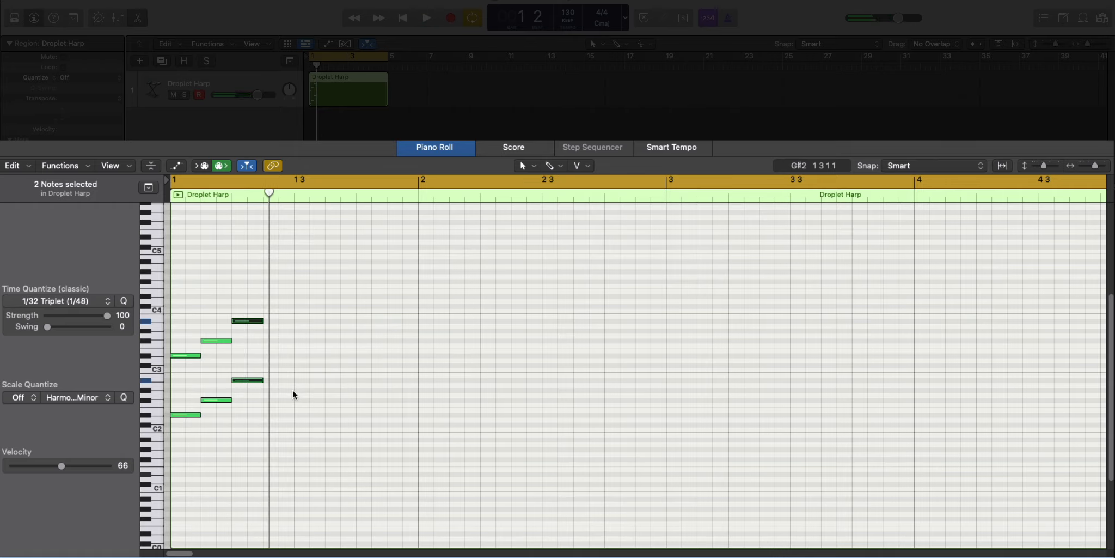
Fill the rest of bar 1 with single eighth notes A#1, D#3, A#2, F3 and D#2.
{"action": "left_click", "coordinate": [265, 439]}
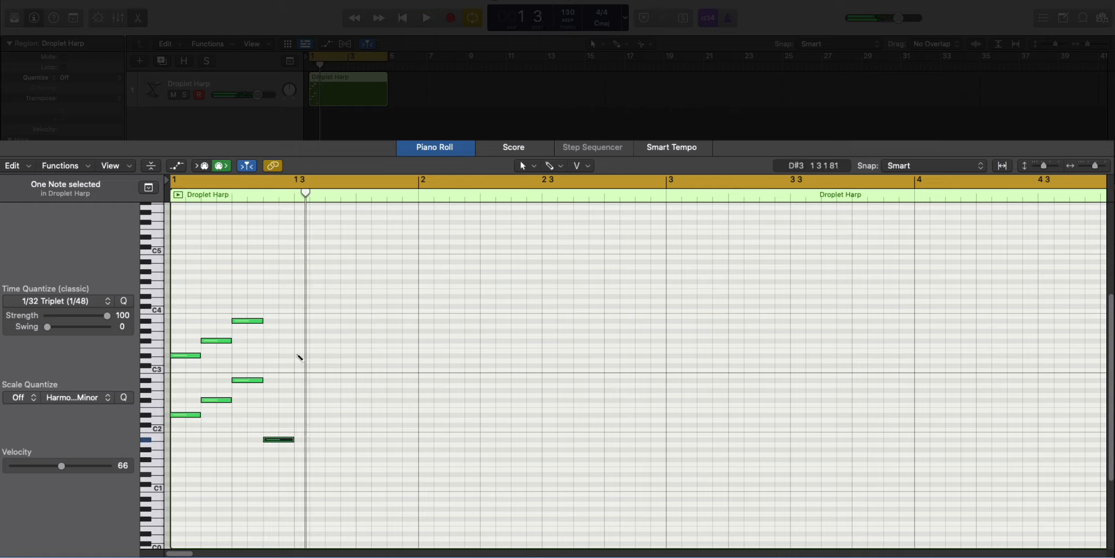
{"action": "left_click", "coordinate": [330, 380]}
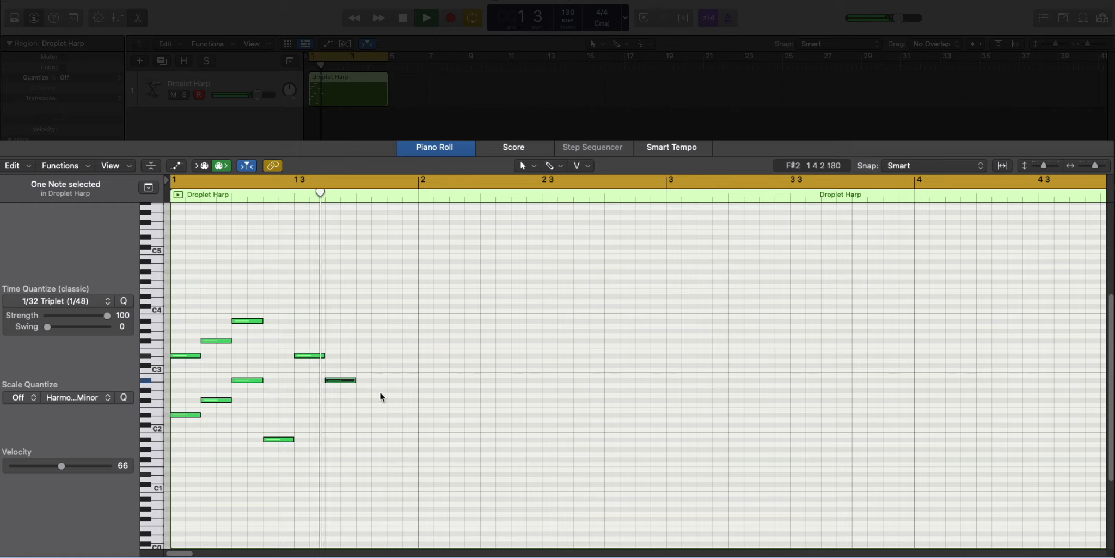
{"action": "left_click", "coordinate": [358, 346]}
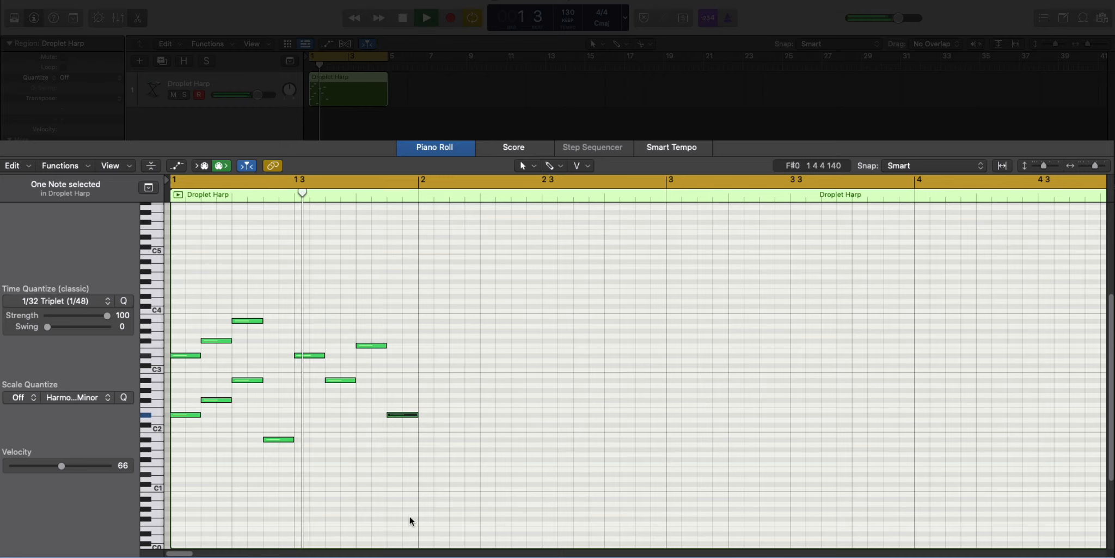
{"action": "key", "text": "space"}
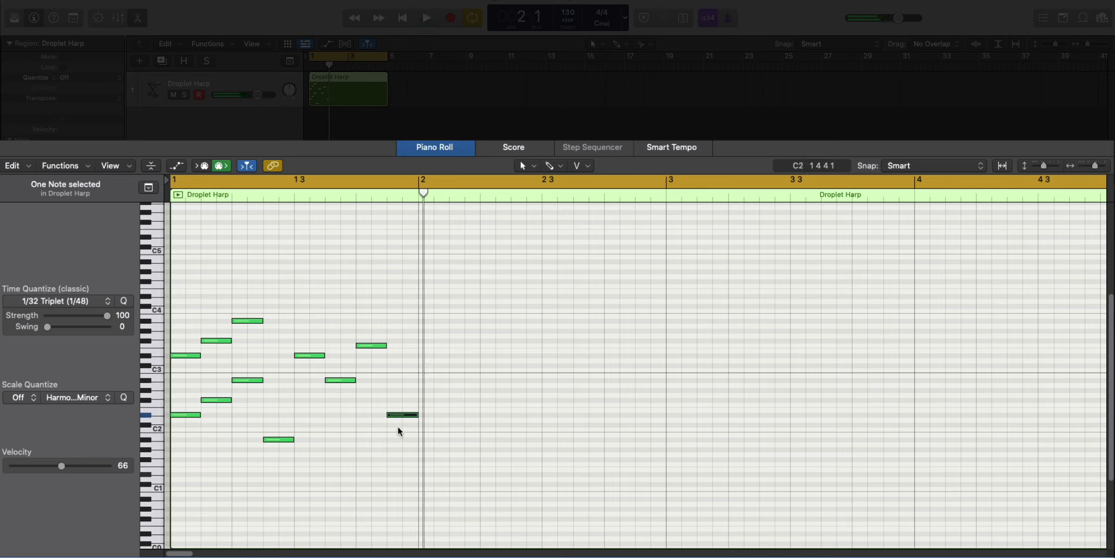
Transpose the last note of bar 1 down an octave and play it back.
{"action": "key", "text": "shift+alt+Down"}
{"action": "key", "text": "space"}
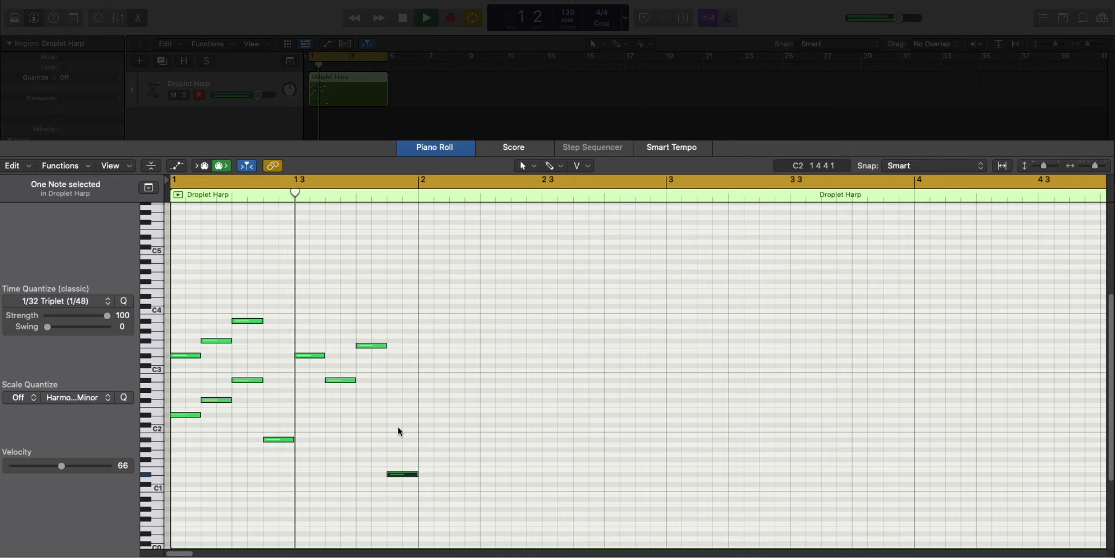
{"action": "key", "text": "space"}
Transpose all the notes in bar 1 up an octave and listen to the pattern.
{"action": "left_click_drag", "start_coordinate": [470, 506], "coordinate": [171, 299]}
{"action": "key", "text": "shift+alt+Up"}
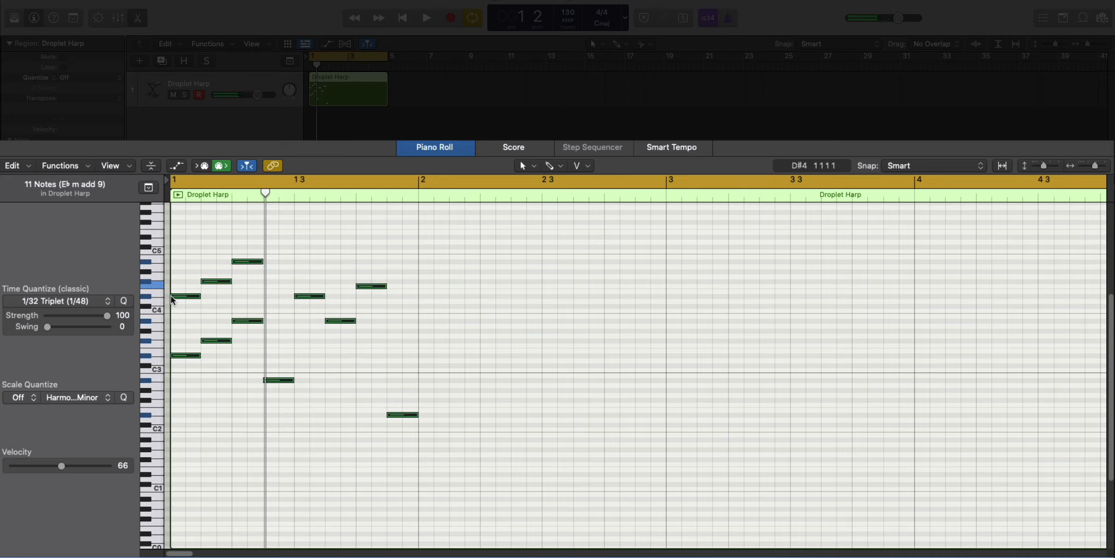
{"action": "key", "text": "space"}
{"action": "scroll", "coordinate": [451, 415], "scroll_direction": "up", "scroll_amount": 2}
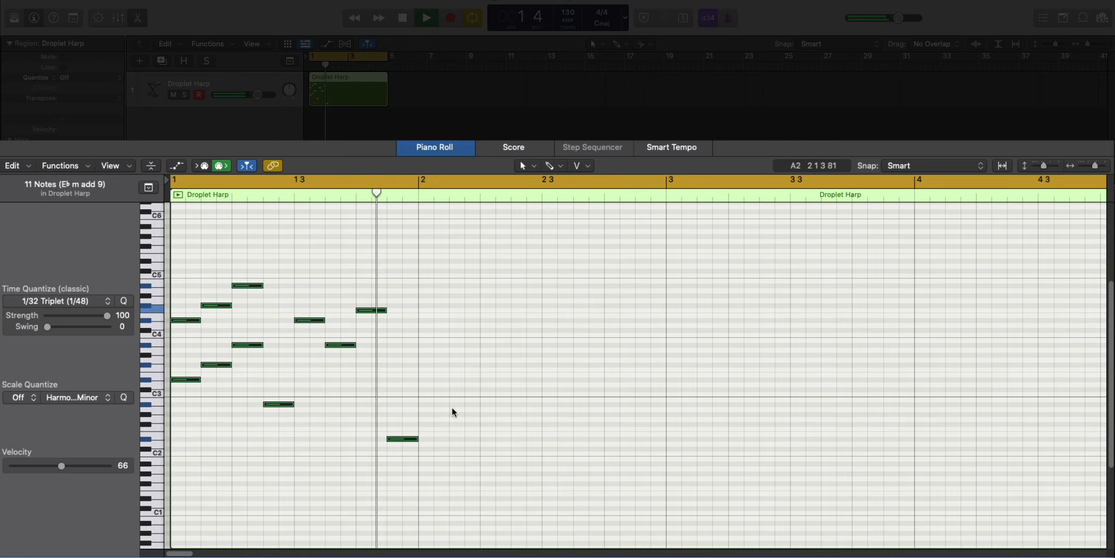
{"action": "left_click", "coordinate": [447, 421]}
{"action": "key", "text": "space"}
Repeat the bar 1 pattern into bar 2 and play both bars.
{"action": "left_click_drag", "start_coordinate": [474, 439], "coordinate": [189, 243]}
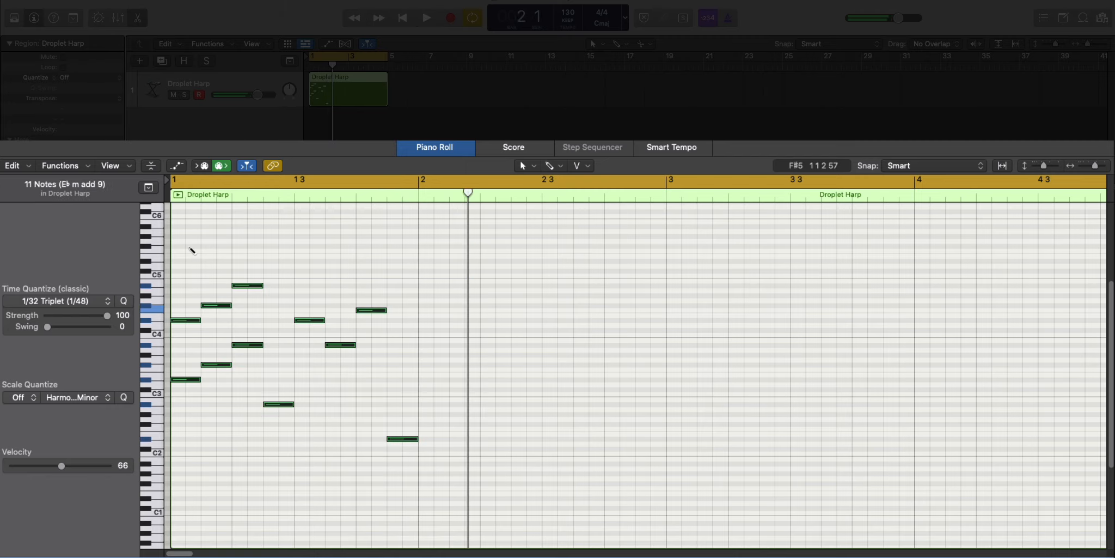
{"action": "key", "text": "super+r"}
{"action": "key", "text": "space"}
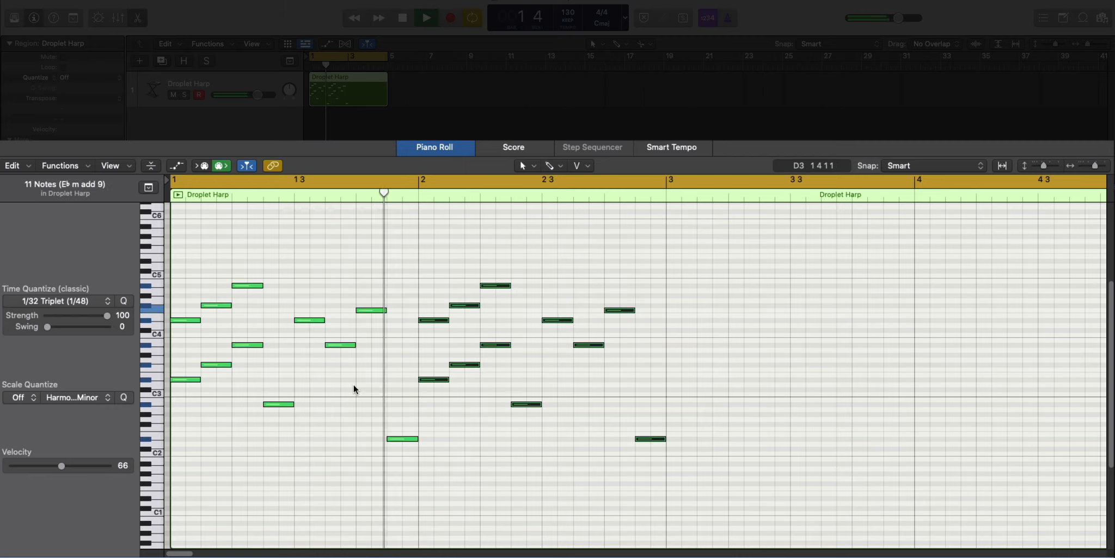
{"action": "key", "text": "space"}
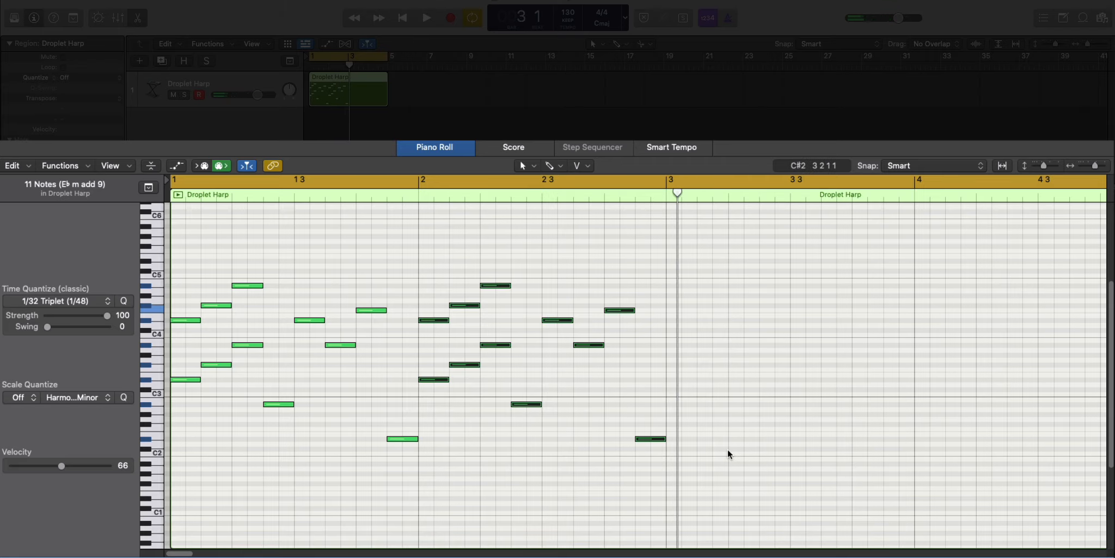
Copy the bar 2 pattern into bar 3, transpose the copy down four semitones, and play it back.
{"action": "left_click_drag", "start_coordinate": [728, 455], "coordinate": [439, 277]}
{"action": "key", "text": "super+c"}
{"action": "key", "text": "super+v"}
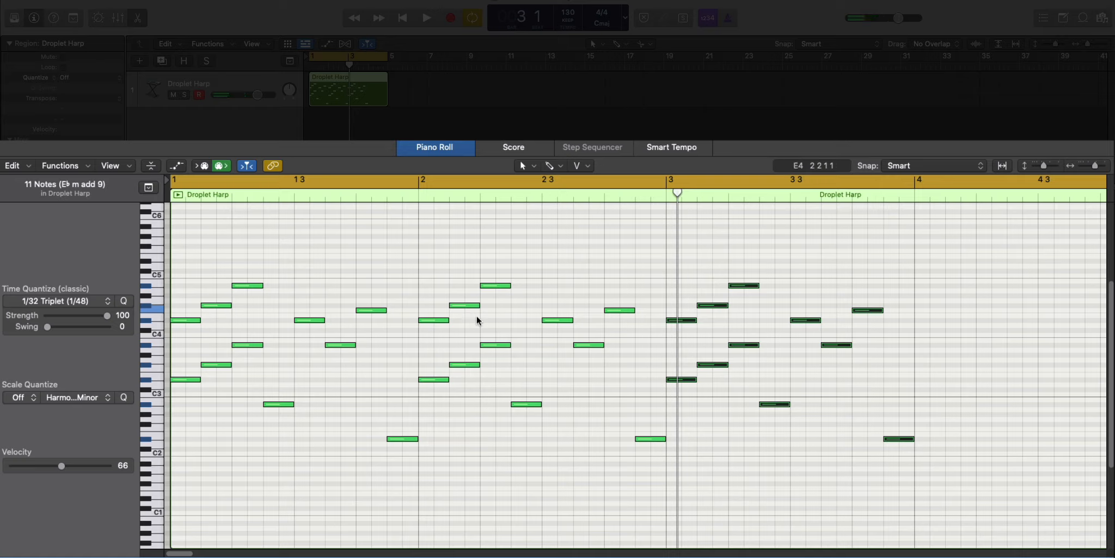
{"action": "key", "text": "alt+Down"}
{"action": "key", "text": "alt+Down"}
{"action": "key", "text": "alt+Down"}
{"action": "key", "text": "alt+Down"}
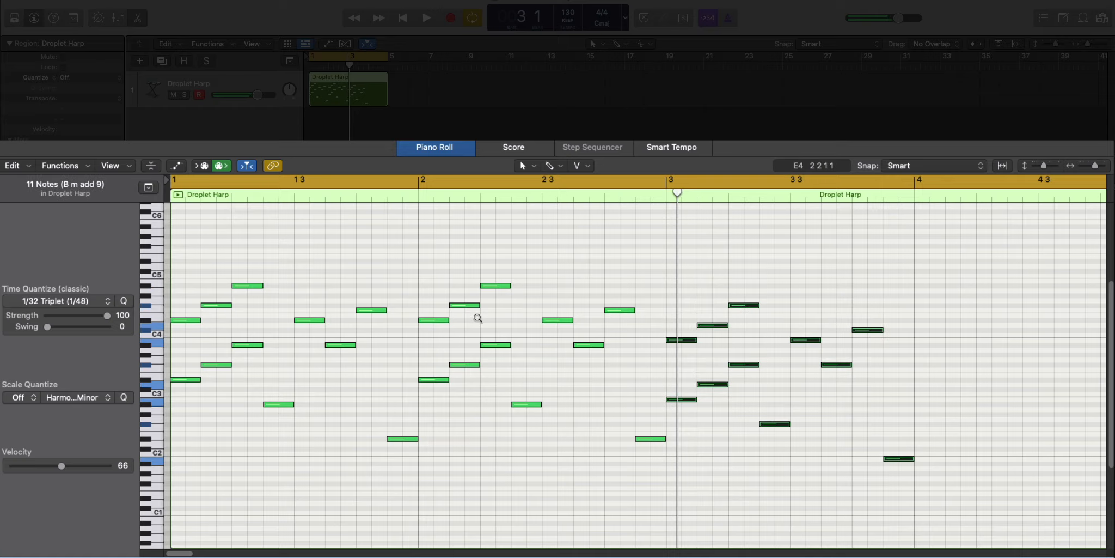
{"action": "key", "text": "space"}
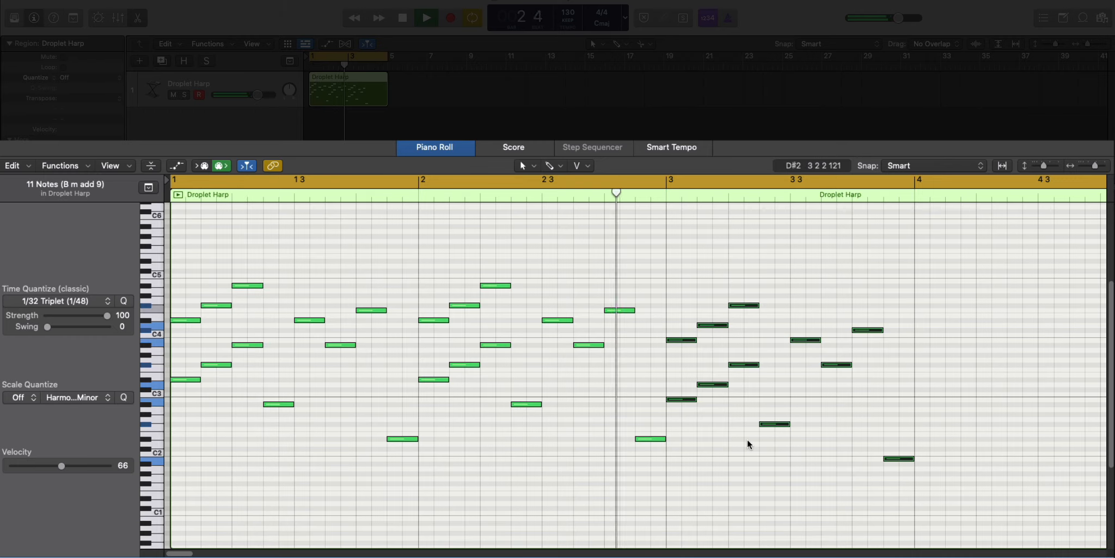
{"action": "key", "text": "space"}
Raise the second pair of notes in bar 3 to F#4 and F#3, and play from the start.
{"action": "left_click_drag", "start_coordinate": [704, 300], "coordinate": [704, 423]}
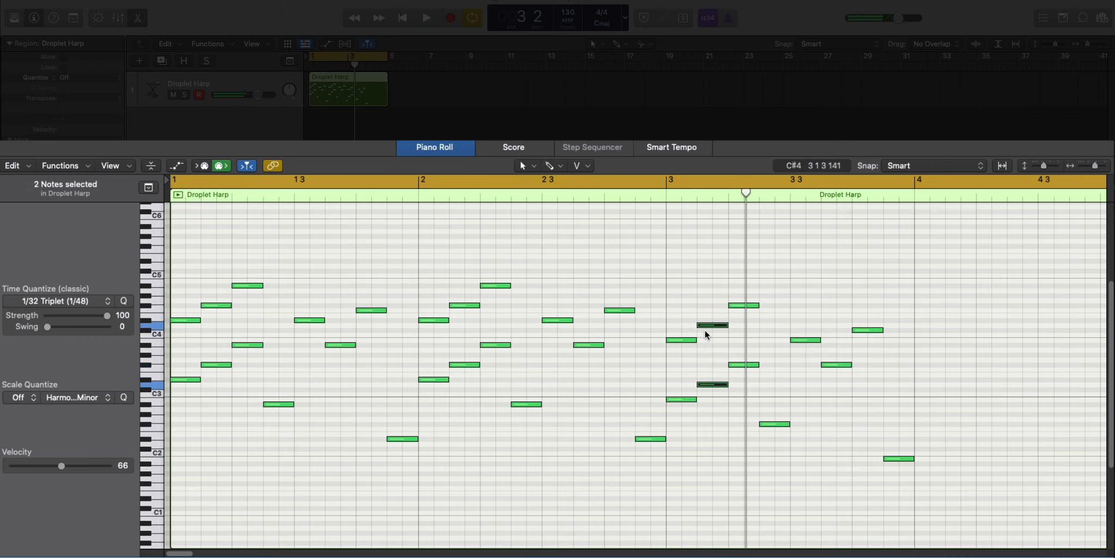
{"action": "left_click_drag", "start_coordinate": [709, 326], "coordinate": [709, 309]}
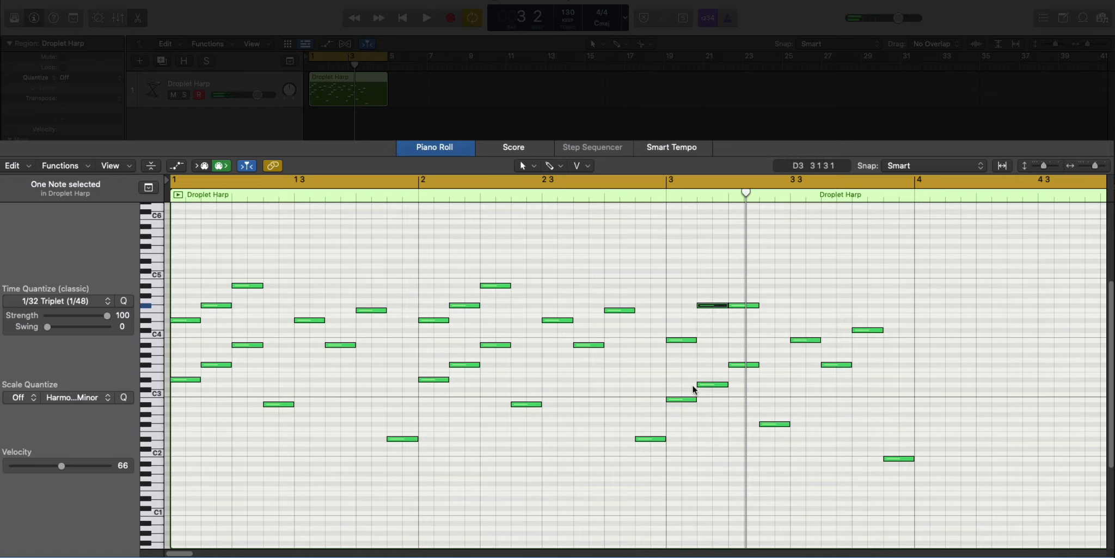
{"action": "left_click_drag", "start_coordinate": [702, 384], "coordinate": [704, 366]}
{"action": "key", "text": "space"}
{"action": "key", "text": "super+Left"}
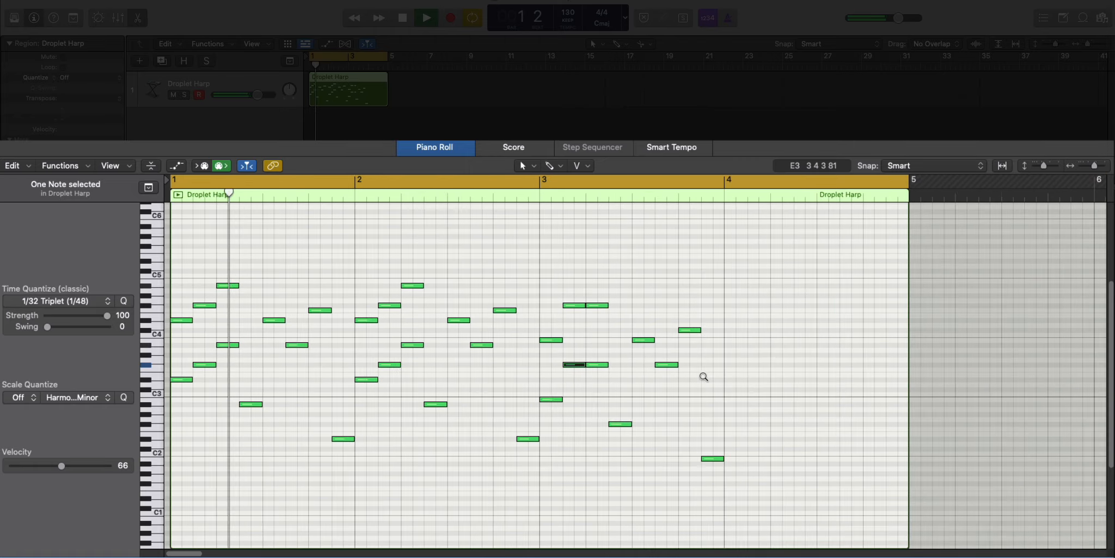
Set the cycle range to bars 3 and 4 and add a B1 eighth note at the start of bar 3.
{"action": "left_click_drag", "start_coordinate": [476, 180], "coordinate": [764, 186]}
{"action": "scroll", "coordinate": [699, 299], "scroll_direction": "up", "scroll_amount": 8}
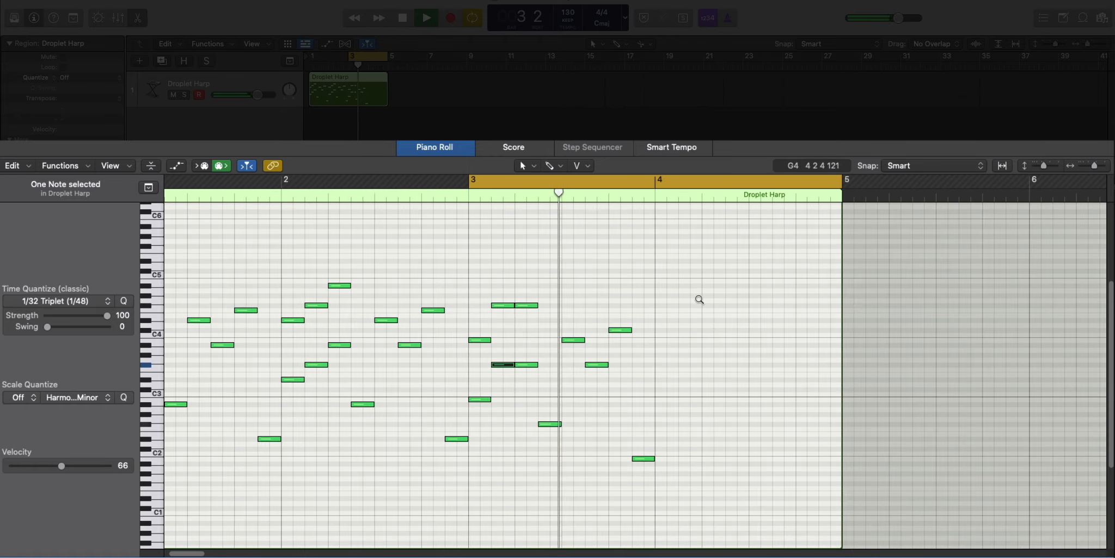
{"action": "scroll", "coordinate": [642, 434], "scroll_direction": "left", "scroll_amount": 2}
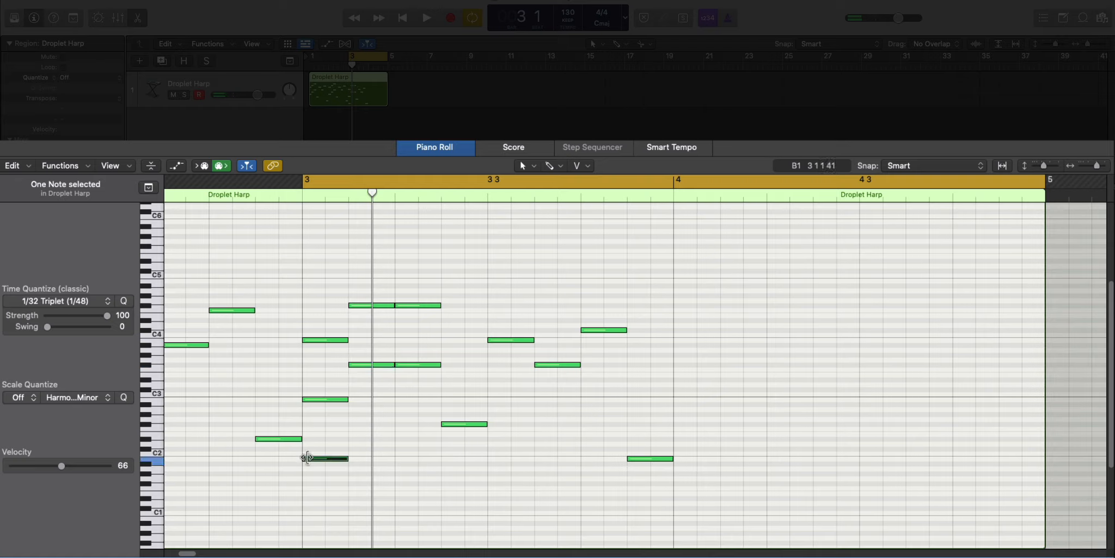
{"action": "key", "text": "space"}
Move the upper note of the third pair in bar 3 to A#3 and delete the lower note of that pair.
{"action": "left_click", "coordinate": [375, 390]}
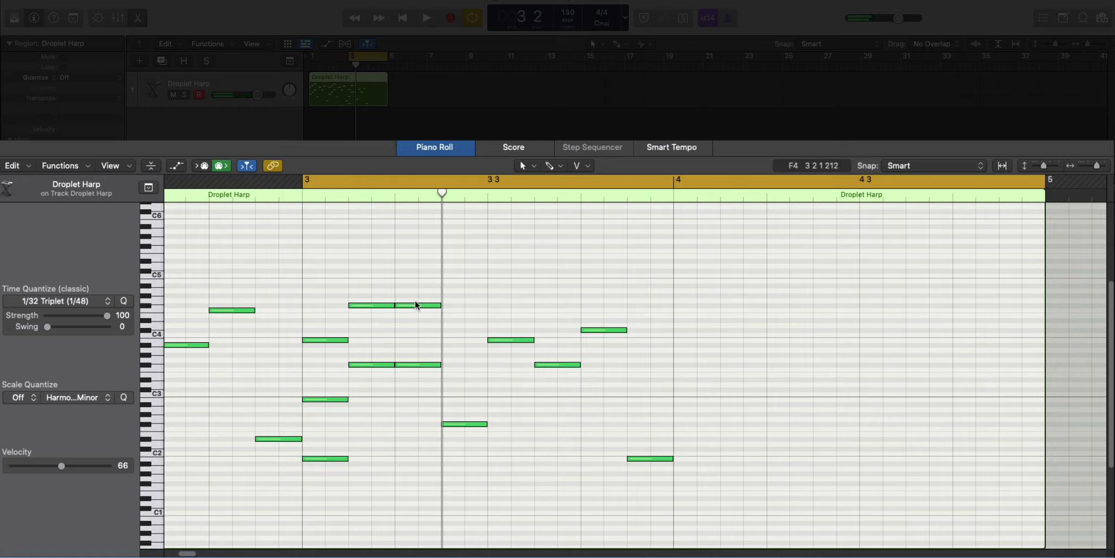
{"action": "left_click_drag", "start_coordinate": [416, 303], "coordinate": [413, 346]}
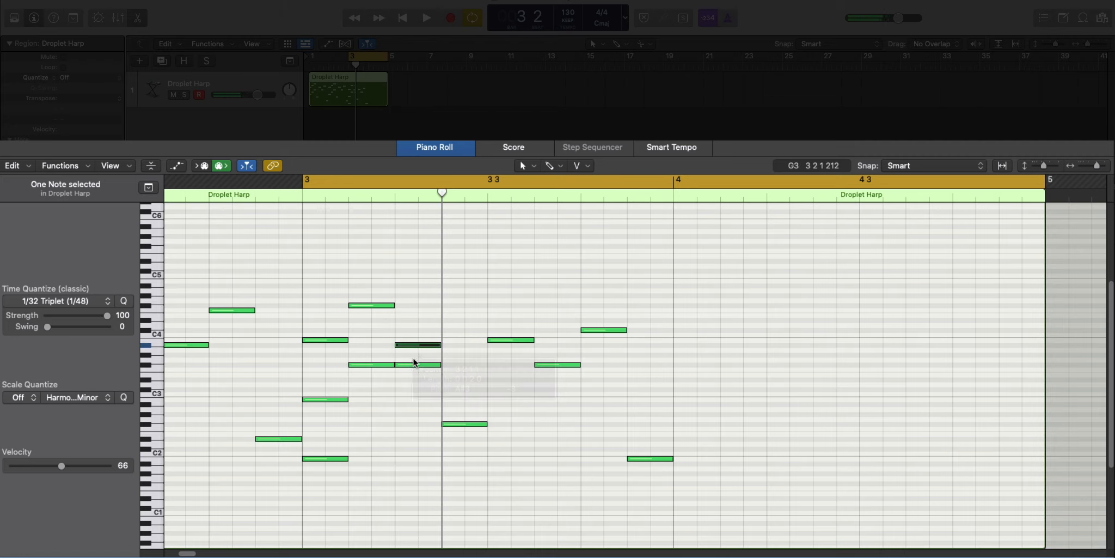
{"action": "left_click", "coordinate": [414, 364]}
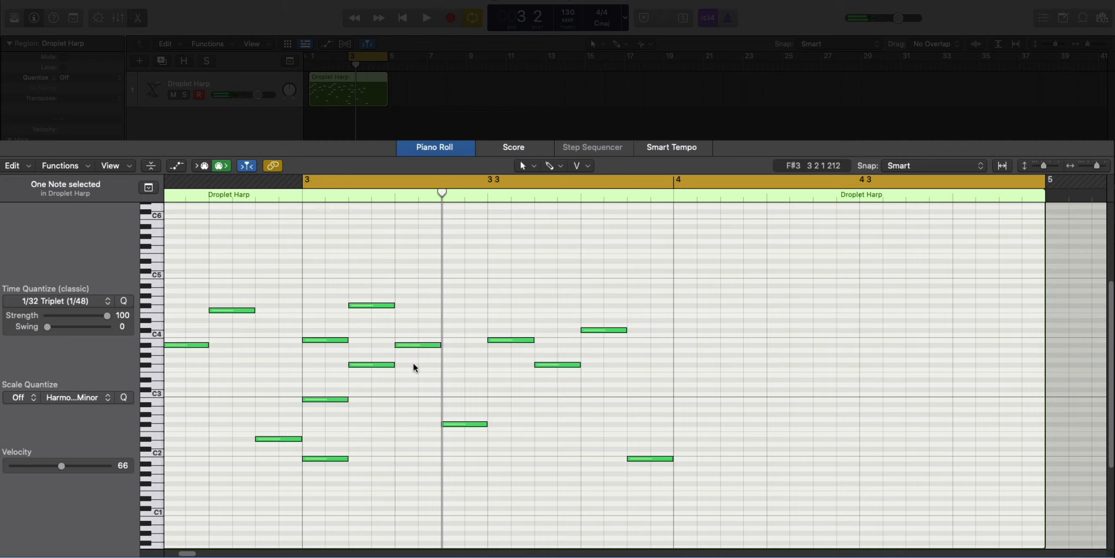
Raise the top note at the start of bar 3 to D#4 and play the cycled section.
{"action": "left_click_drag", "start_coordinate": [320, 341], "coordinate": [316, 319]}
{"action": "key", "text": "space"}
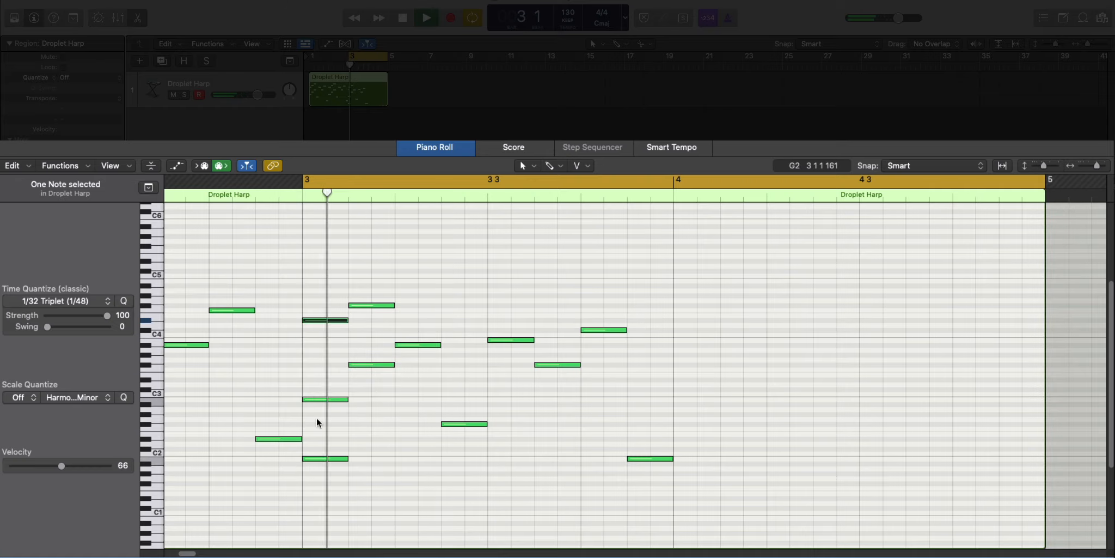
{"action": "key", "text": "space"}
{"action": "key", "text": "space"}
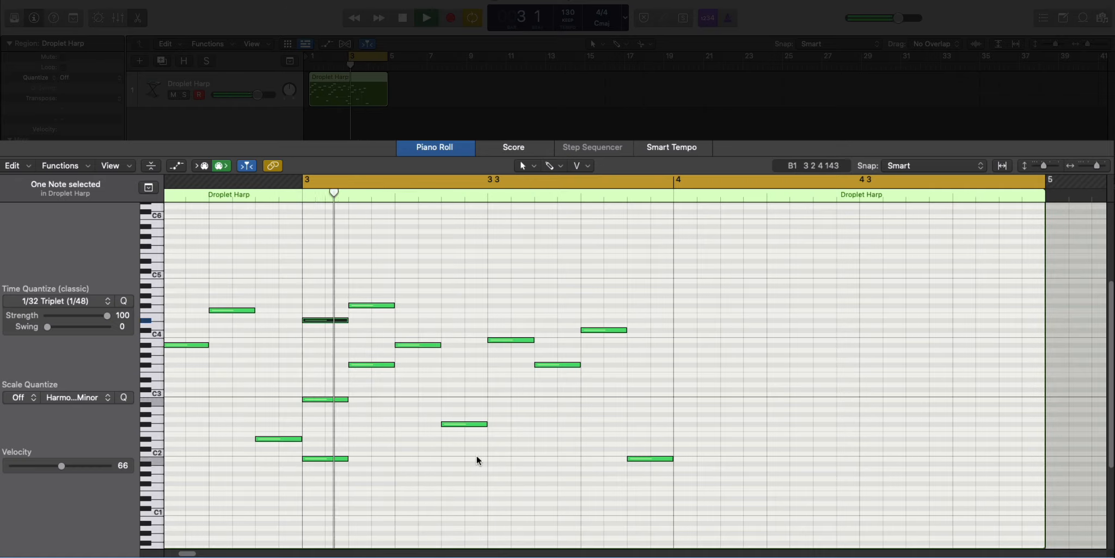
{"action": "key", "text": "space"}
{"action": "key", "text": "space"}
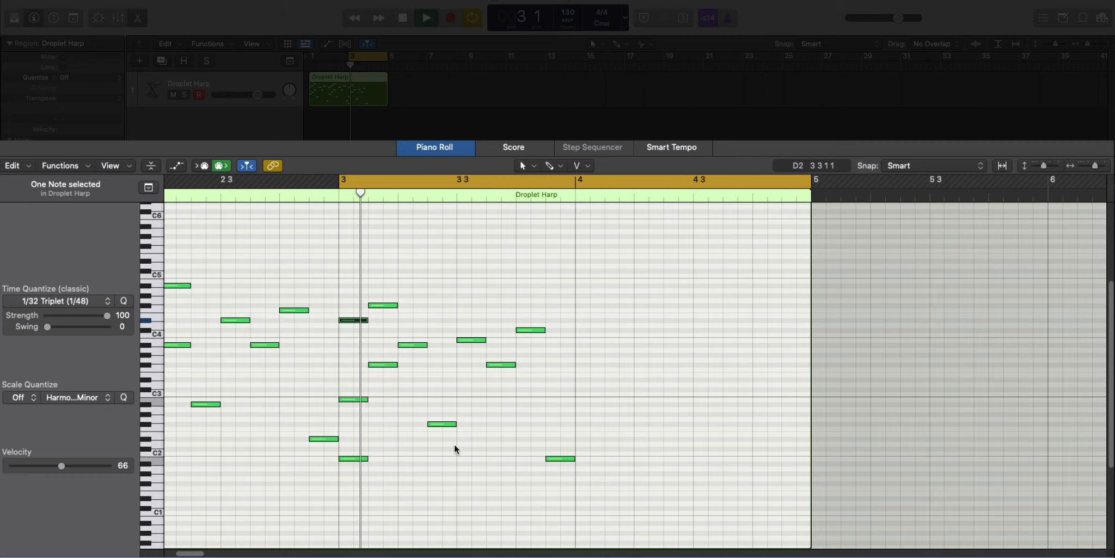
{"action": "key", "text": "space"}
Change the fourth eighth note of bar 3 to B2 with B1 below, set the next three to D#4, A#3 and F4, and play back.
{"action": "left_click_drag", "start_coordinate": [441, 423], "coordinate": [441, 459]}
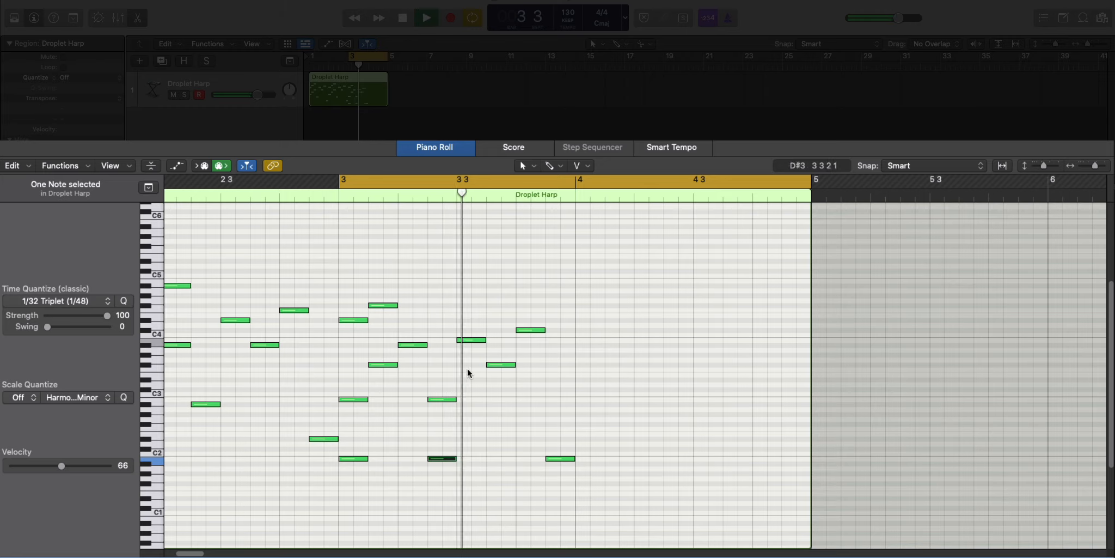
{"action": "left_click_drag", "start_coordinate": [472, 339], "coordinate": [472, 321]}
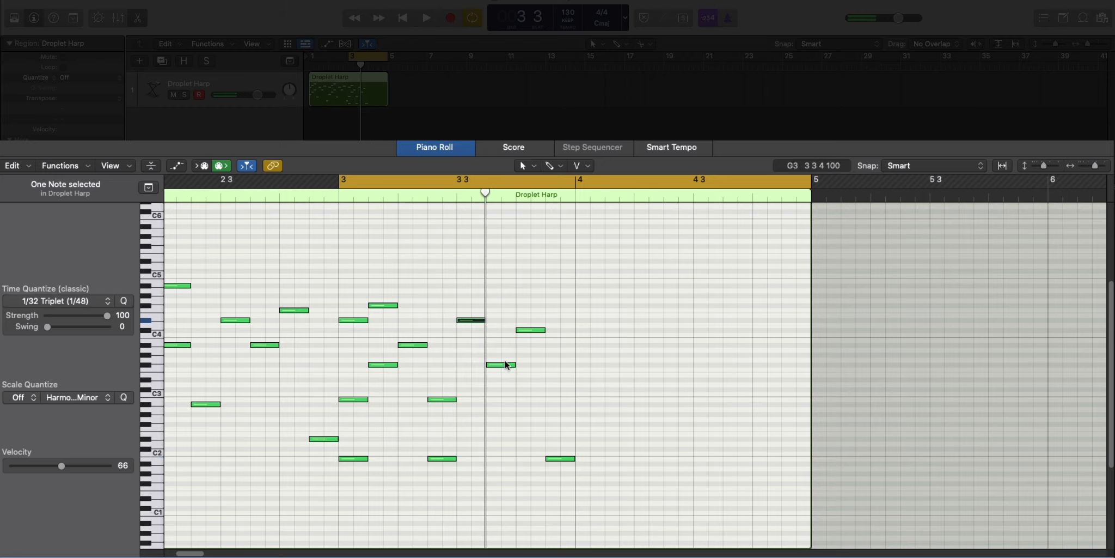
{"action": "left_click_drag", "start_coordinate": [504, 361], "coordinate": [526, 310]}
{"action": "key", "text": "space"}
{"action": "key", "text": "space"}
{"action": "key", "text": "space"}
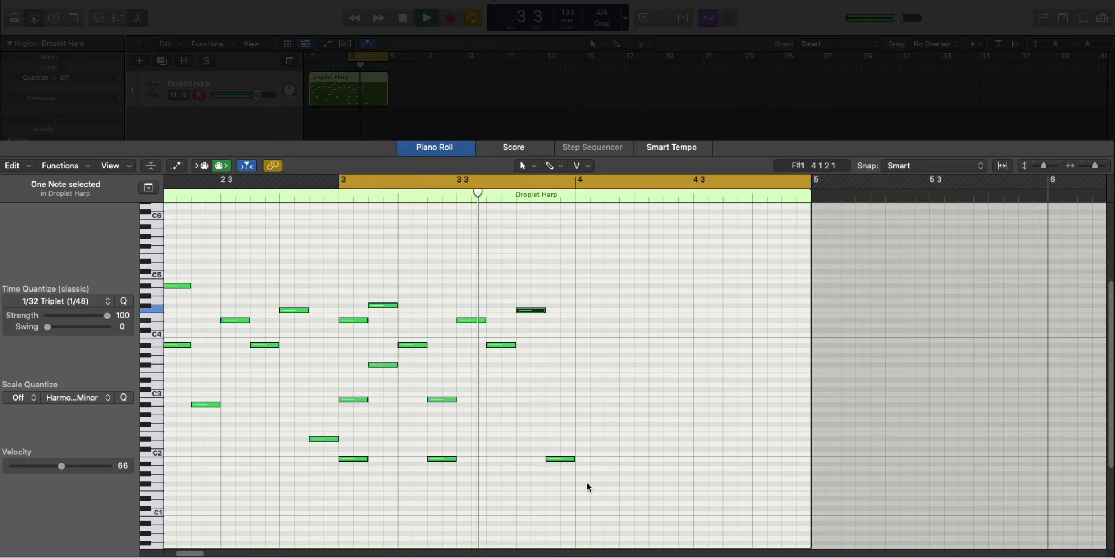
{"action": "key", "text": "space"}
{"action": "key", "text": "space"}
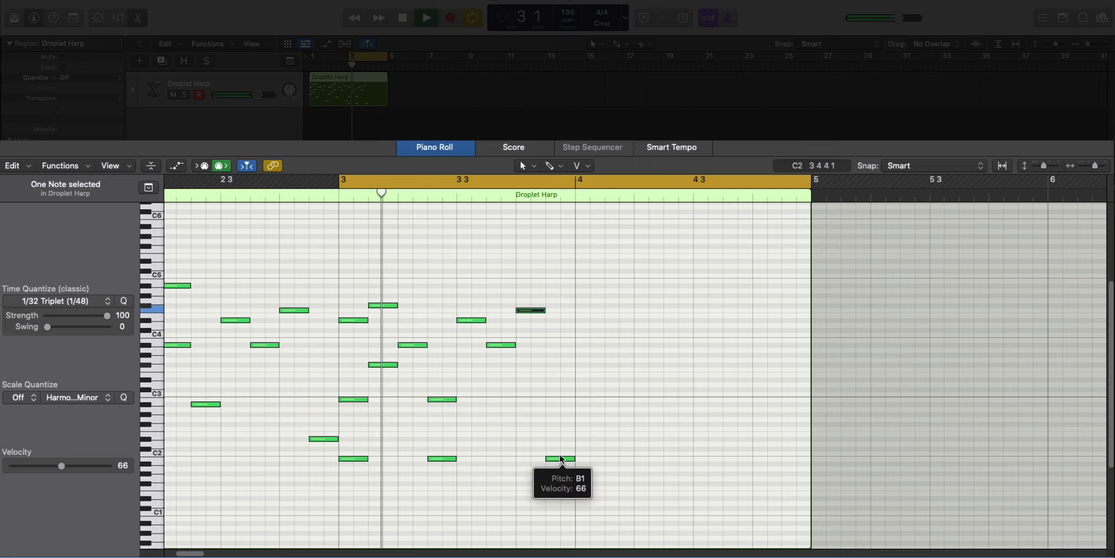
Add eighth notes B3 and F#4 at the start of bar 4, with F#3 below the second, and play back.
{"action": "key", "text": "super+Left"}
{"action": "key", "text": "super+Left"}
{"action": "key", "text": "space"}
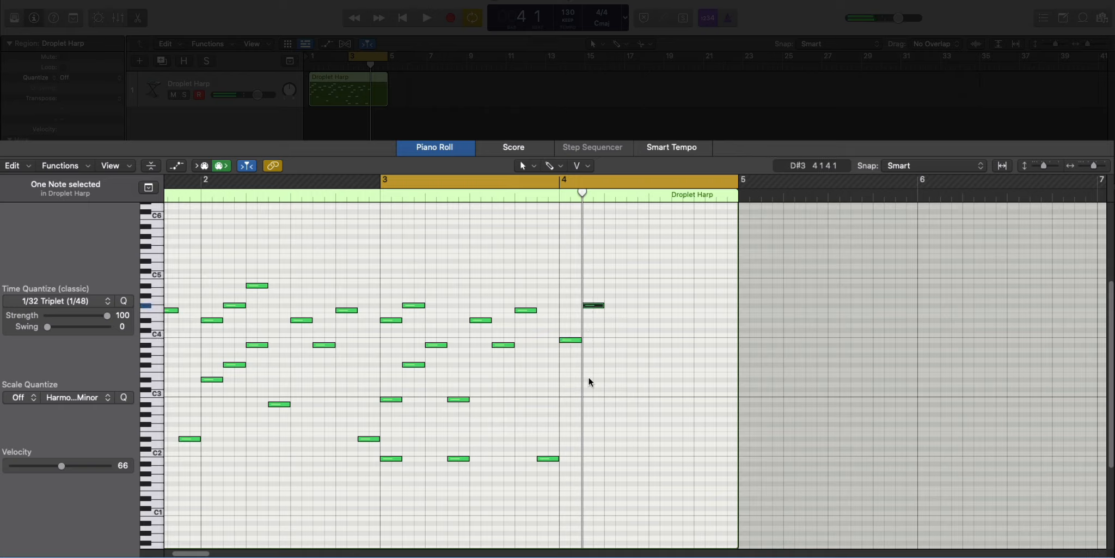
{"action": "key", "text": "space"}
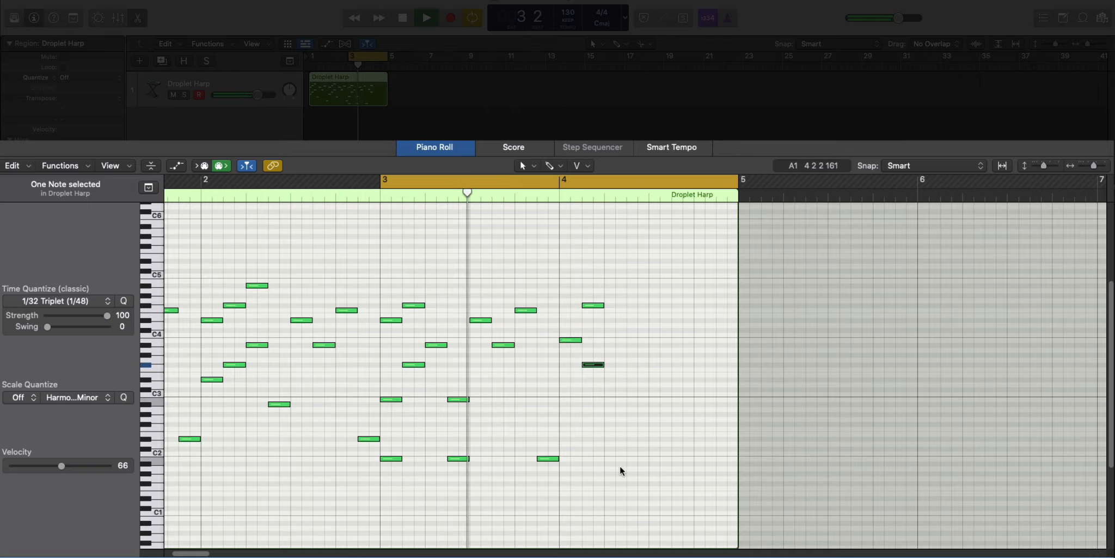
{"action": "key", "text": "space"}
Lower the first note of bar 4 by an octave to B2 and play the cycled section.
{"action": "left_click", "coordinate": [568, 340]}
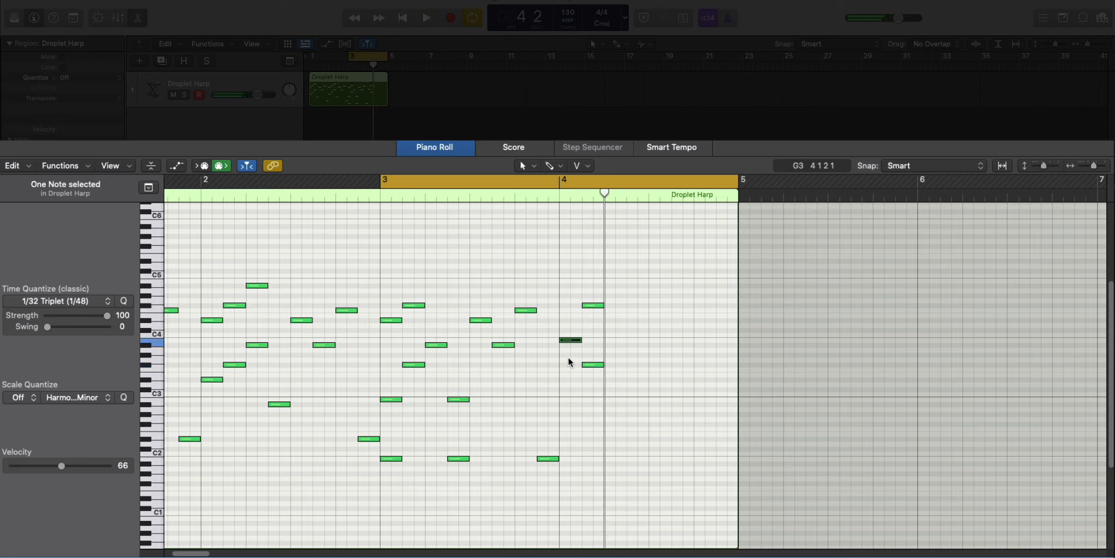
{"action": "key", "text": "alt+shift+Down"}
{"action": "key", "text": "space"}
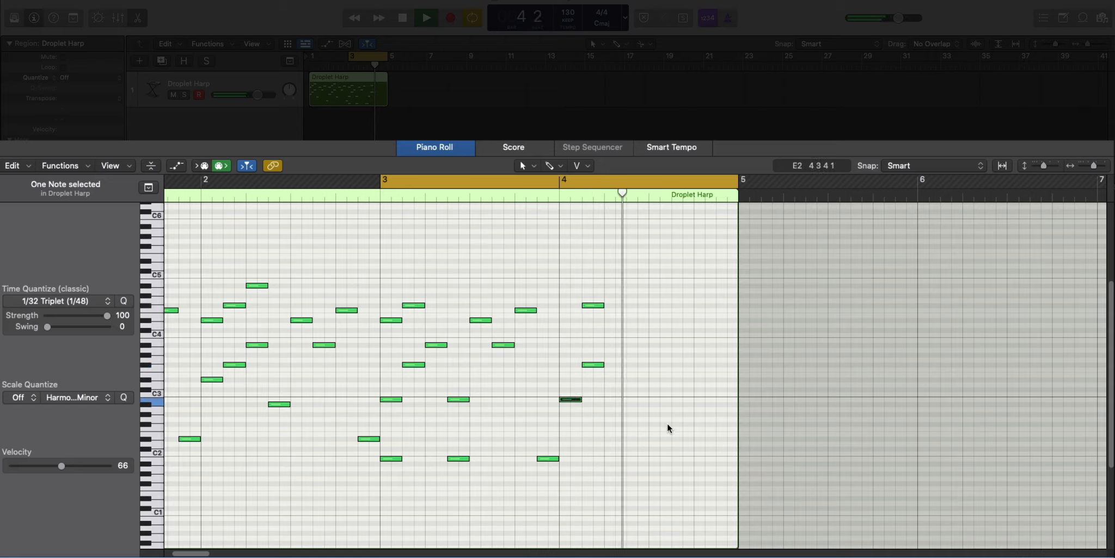
Add an eighth note on beat 2 of bar 4, set it to A#3, and play back.
{"action": "left_click", "coordinate": [610, 336], "text": "super"}
{"action": "key", "text": "space"}
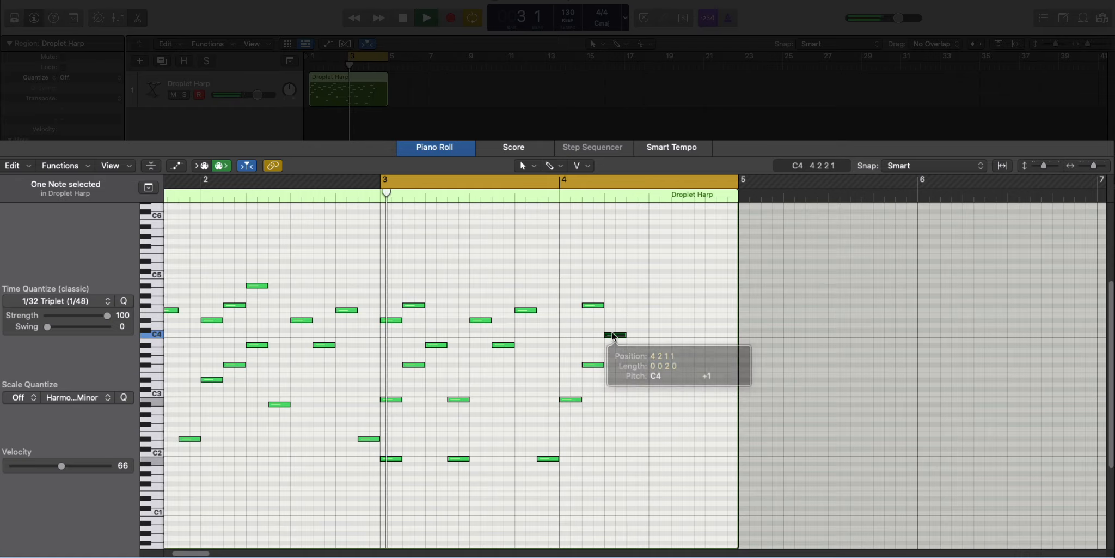
{"action": "left_click", "coordinate": [614, 335]}
{"action": "scroll", "coordinate": [615, 348], "scroll_direction": "up", "scroll_amount": 5}
{"action": "scroll", "coordinate": [624, 366], "scroll_direction": "left", "scroll_amount": 1}
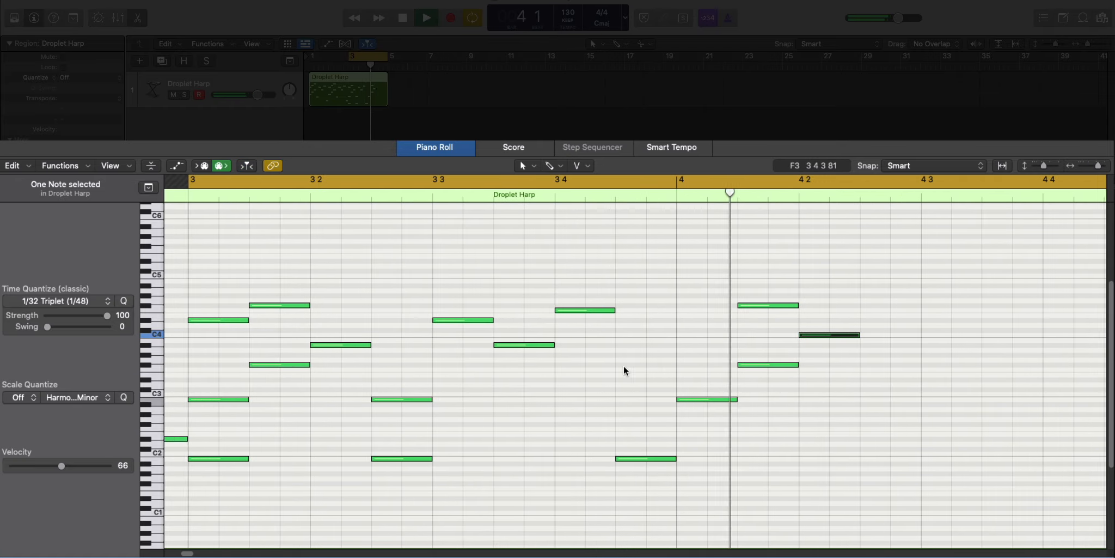
{"action": "key", "text": "space"}
{"action": "left_click_drag", "start_coordinate": [839, 335], "coordinate": [841, 350]}
{"action": "key", "text": "space"}
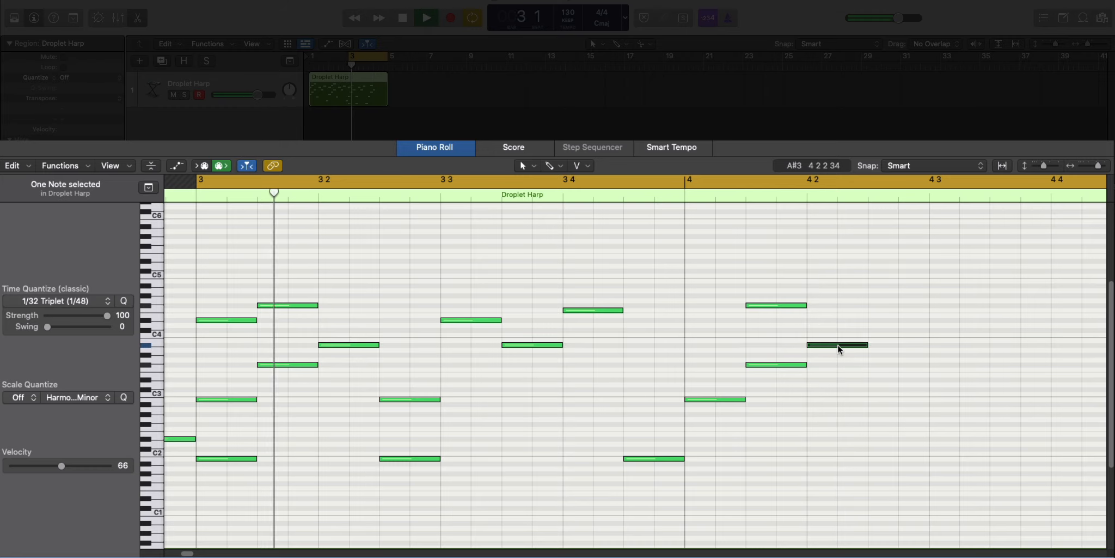
Add a D#4 as the fourth eighth note of bar 4 with A#2 below it, and play back.
{"action": "left_click", "coordinate": [871, 316], "text": "super"}
{"action": "key", "text": "space"}
{"action": "left_click_drag", "start_coordinate": [886, 314], "coordinate": [887, 319]}
{"action": "key", "text": "space"}
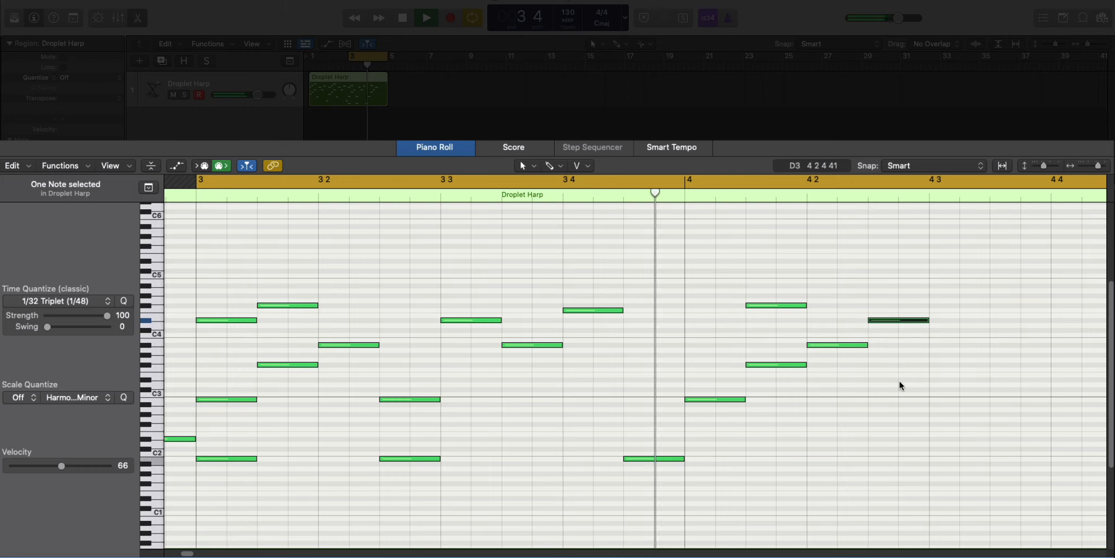
{"action": "key", "text": "space"}
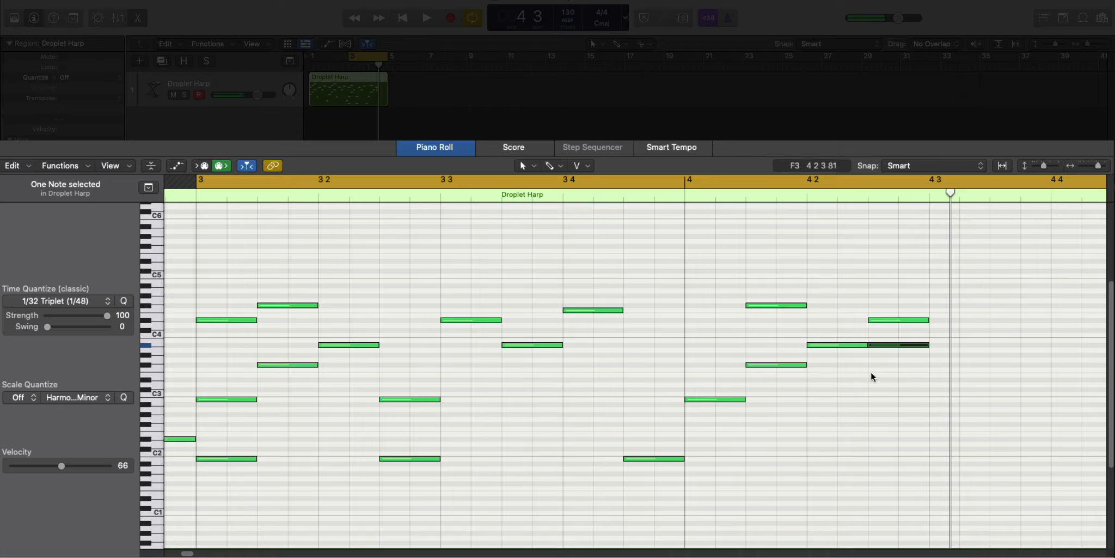
{"action": "key", "text": "shift+alt+Down"}
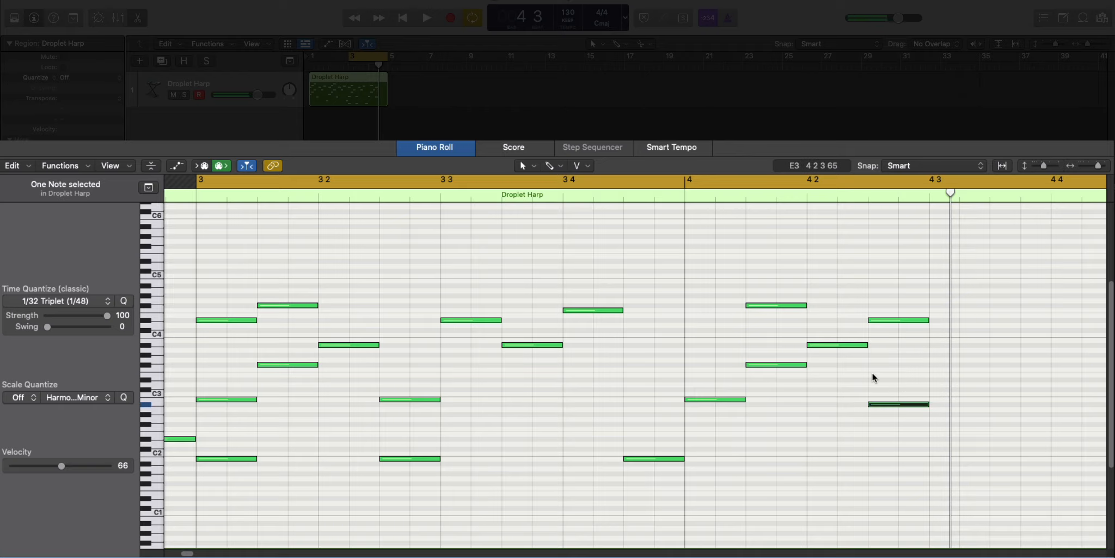
{"action": "key", "text": "space"}
Add F4 and A#3 as the fifth and sixth eighth notes of bar 4 and play the cycled section.
{"action": "left_click", "coordinate": [873, 375], "text": "ctrl+alt"}
{"action": "left_click", "coordinate": [873, 375], "text": "ctrl+alt"}
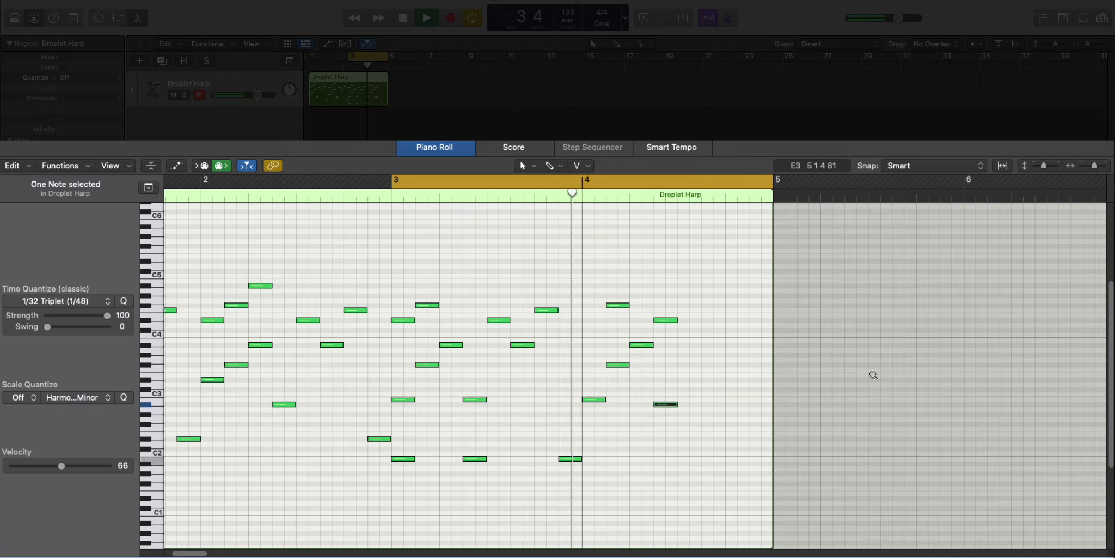
{"action": "key", "text": "space"}
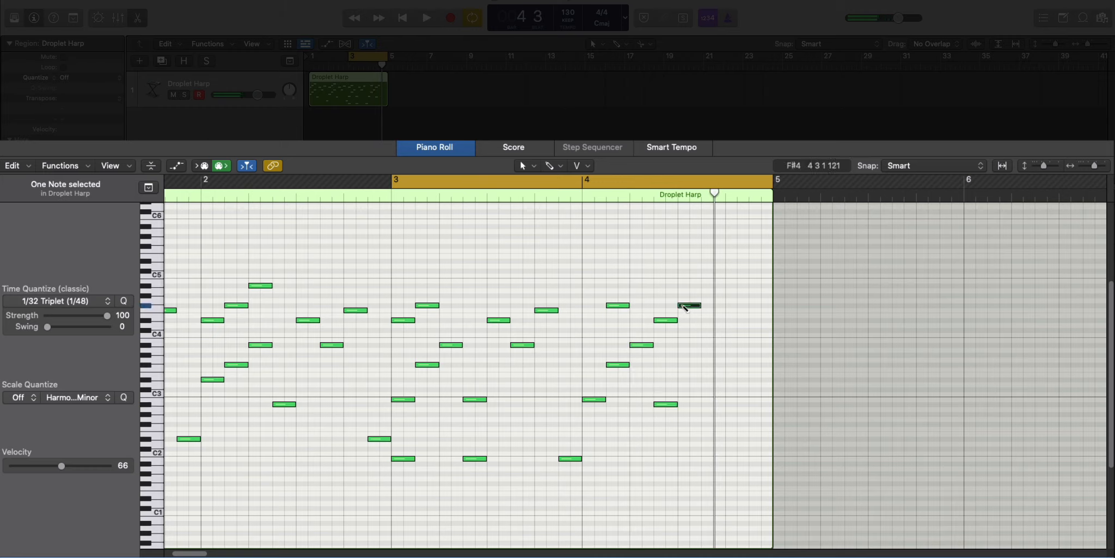
{"action": "left_click_drag", "start_coordinate": [682, 304], "coordinate": [685, 309]}
{"action": "key", "text": "space"}
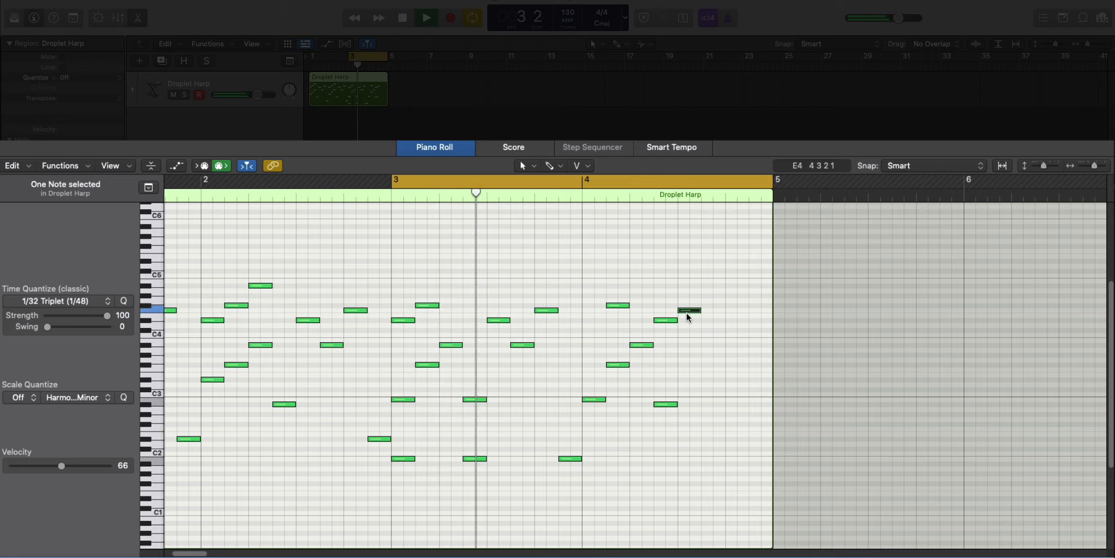
{"action": "key", "text": "space"}
{"action": "left_click", "coordinate": [716, 344]}
{"action": "key", "text": "space"}
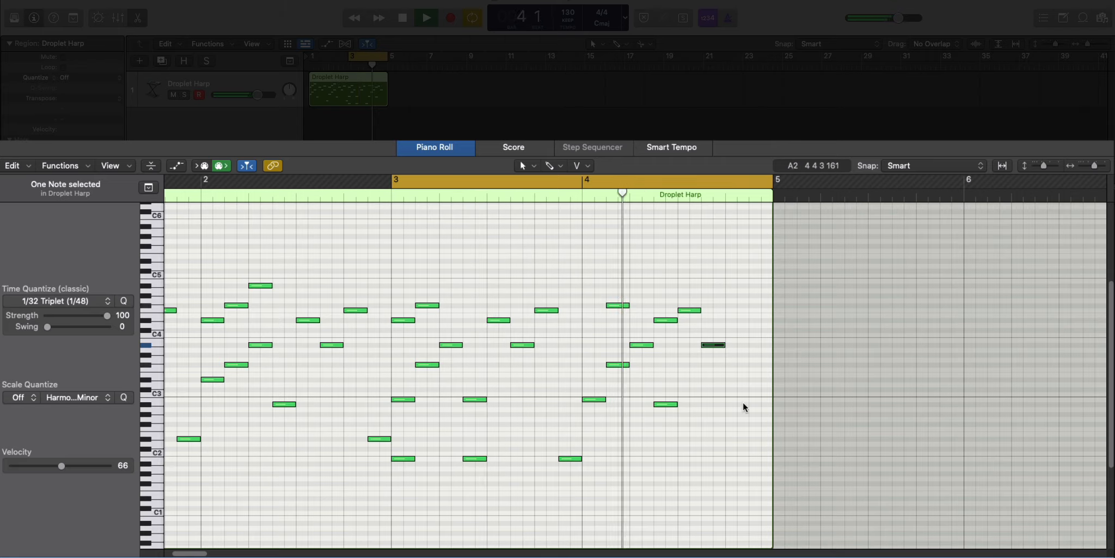
Fill the last two eighth notes of bar 4 with D#3 and A#2.
{"action": "left_click", "coordinate": [728, 378]}
{"action": "key", "text": "space"}
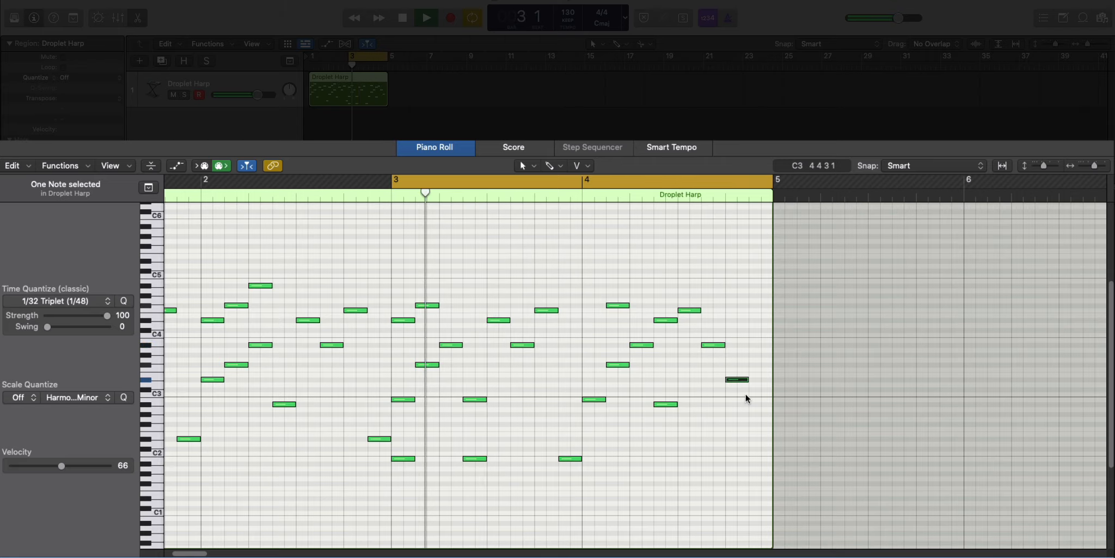
{"action": "left_click", "coordinate": [754, 399]}
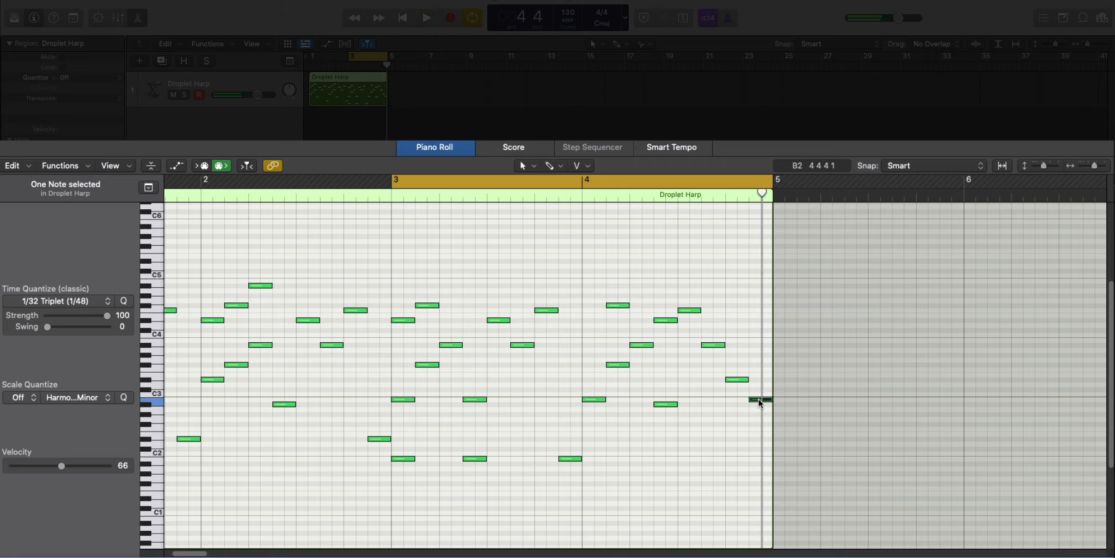
{"action": "left_click_drag", "start_coordinate": [759, 399], "coordinate": [759, 402]}
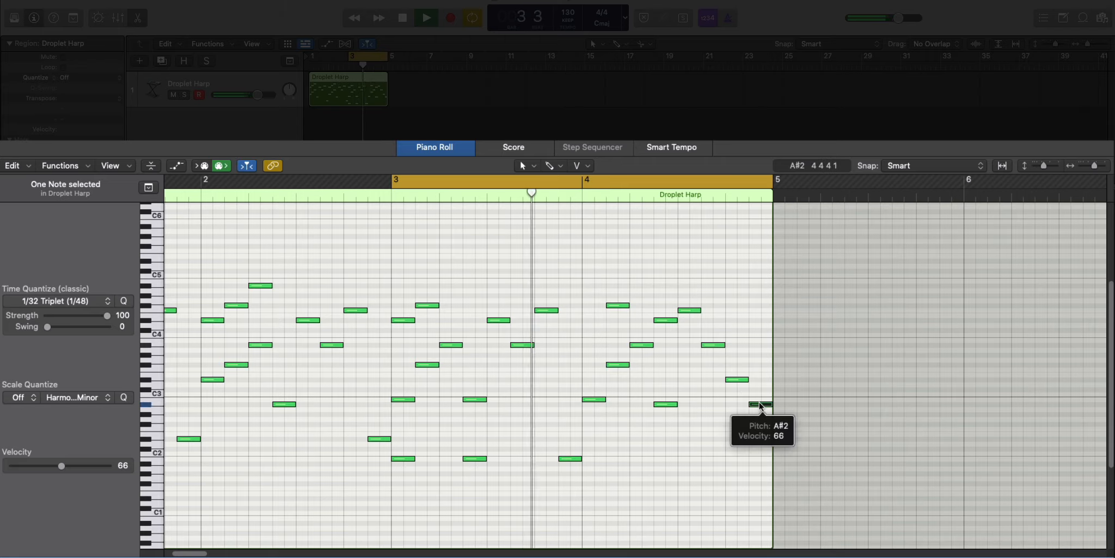
Add D#4 and A#3 an octave above the last two notes of bar 4 and play back.
{"action": "key", "text": "space"}
{"action": "left_click", "coordinate": [752, 345], "text": "super"}
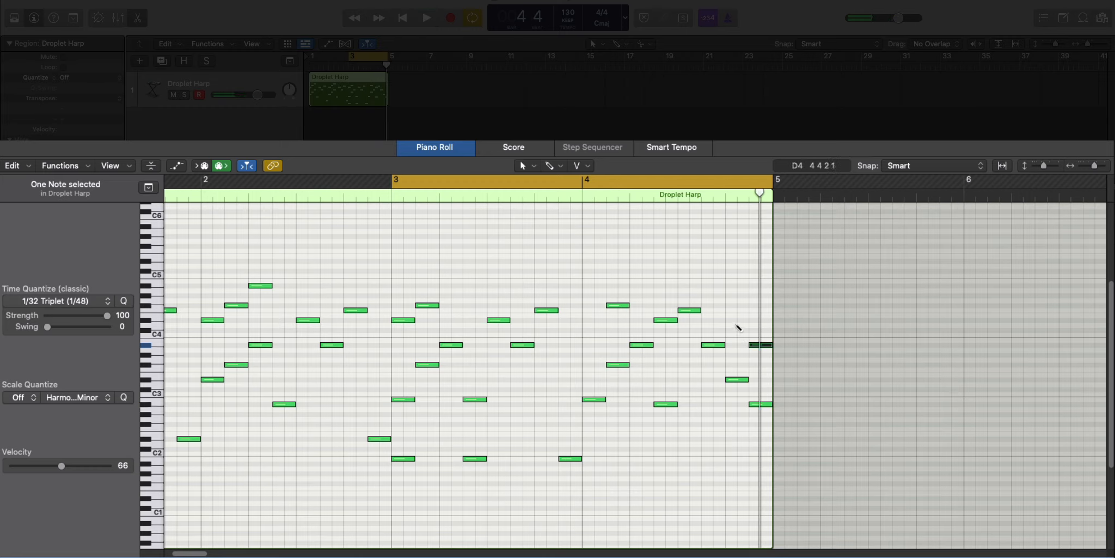
{"action": "key", "text": "space"}
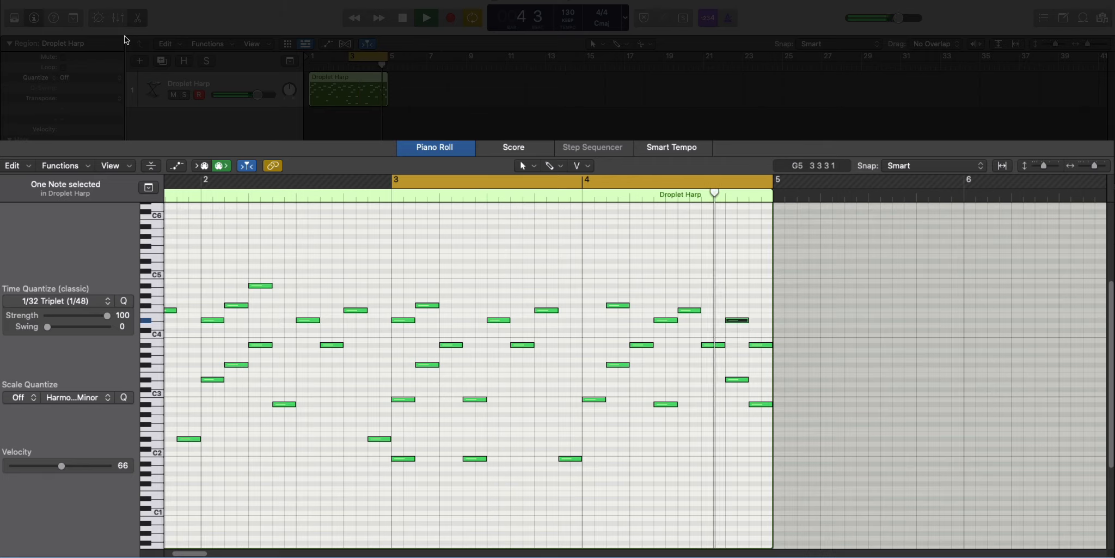
Set the cycle range to the whole four-bar region and play back the melody.
{"action": "key", "text": "space"}
{"action": "key", "text": "super+u"}
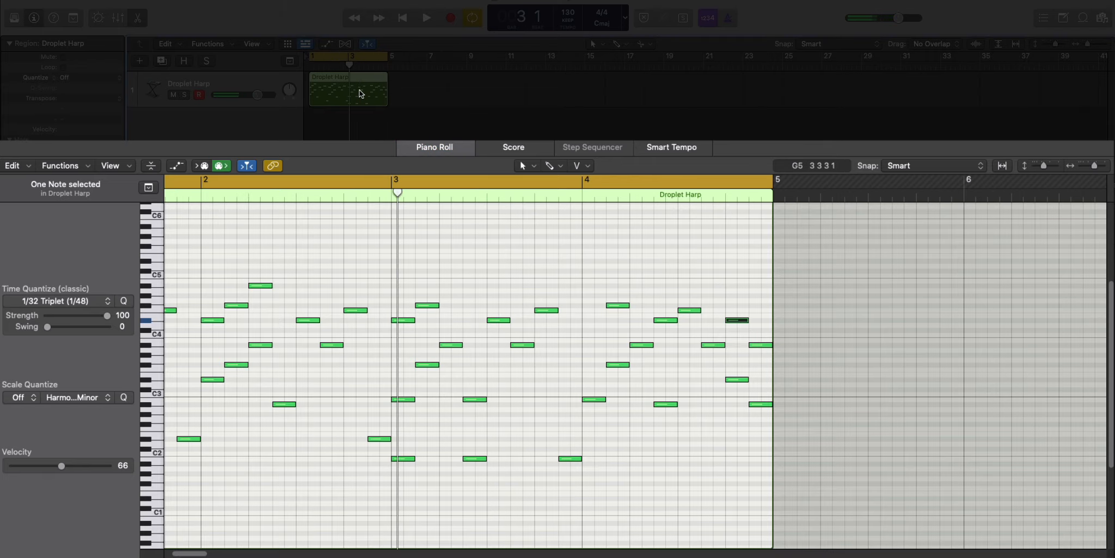
{"action": "key", "text": "space"}
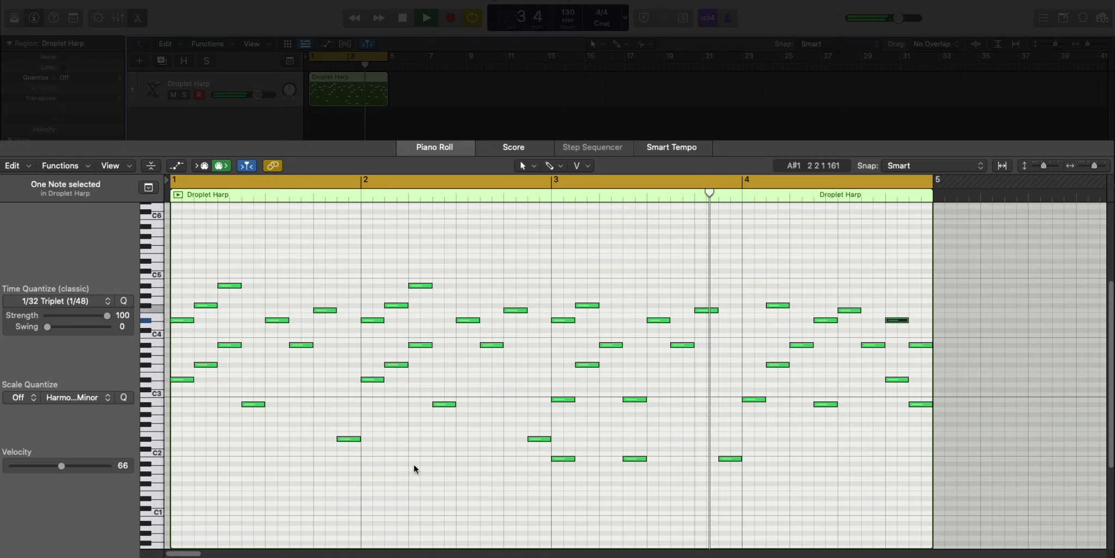
{"action": "key", "text": "space"}
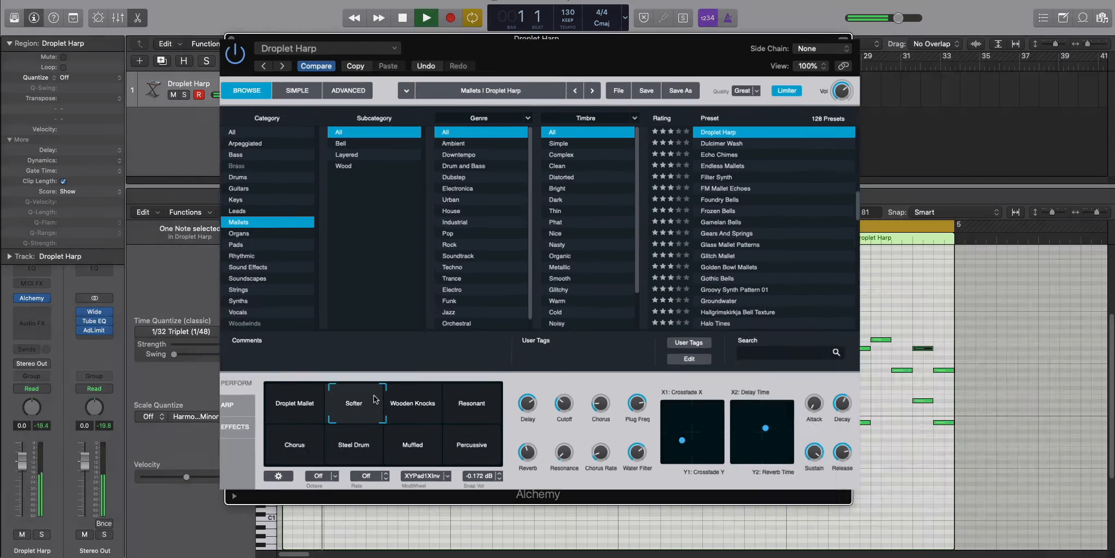
Move Alchemy's performance snapshot selector from Softer to Resonant and on to Steel Drum, and close the instrument window.
{"action": "left_click_drag", "start_coordinate": [355, 386], "coordinate": [467, 383]}
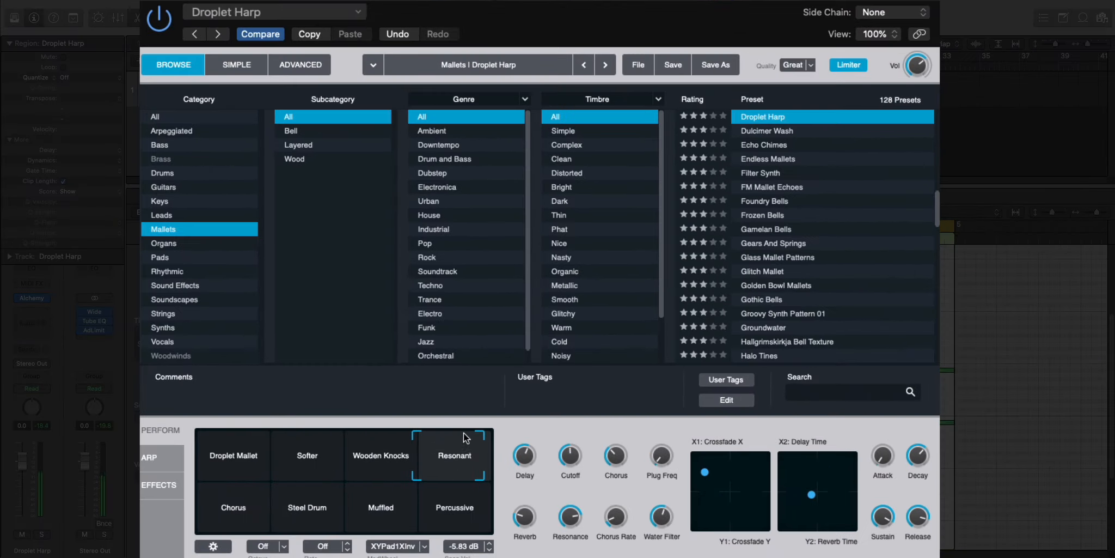
{"action": "left_click_drag", "start_coordinate": [464, 433], "coordinate": [316, 525]}
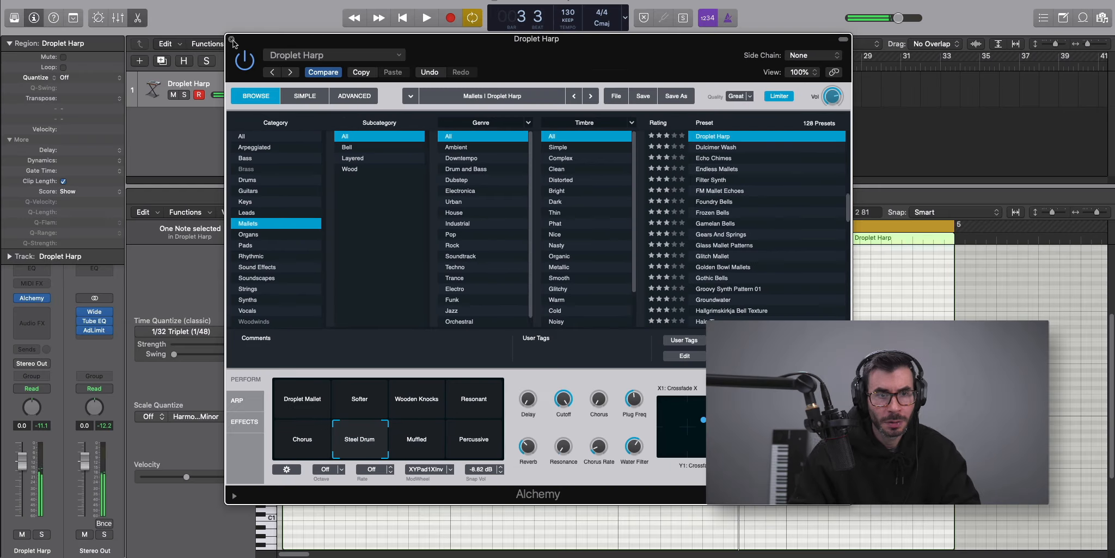
{"action": "key", "text": "super+w"}
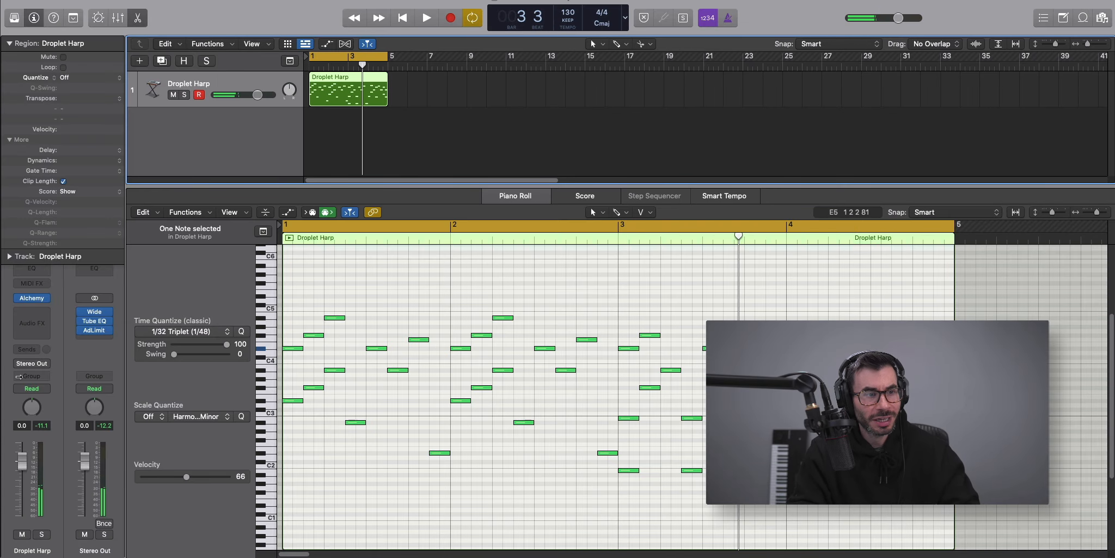
Insert the third-party Wavy effect in the audio effects chain of the Droplet Harp channel.
{"action": "left_click", "coordinate": [31, 325]}
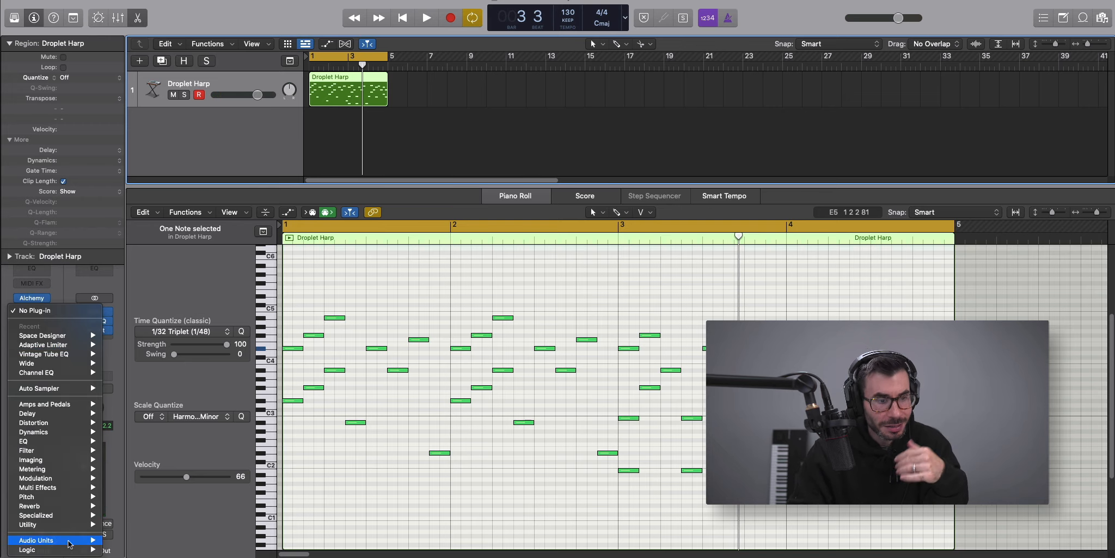
{"action": "key", "text": "Escape"}
{"action": "left_click", "coordinate": [32, 312]}
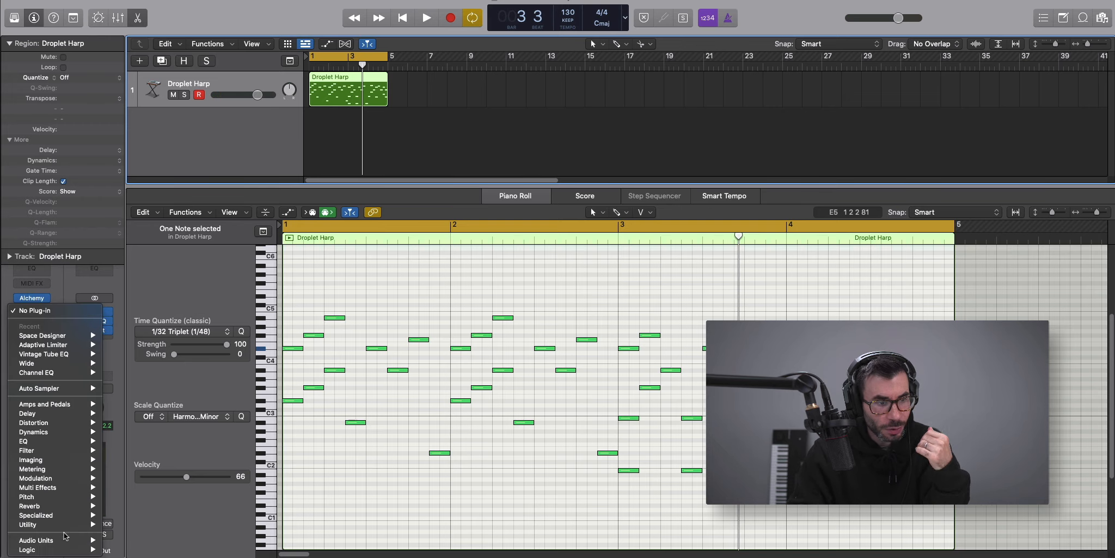
{"action": "mouse_move", "coordinate": [59, 540]}
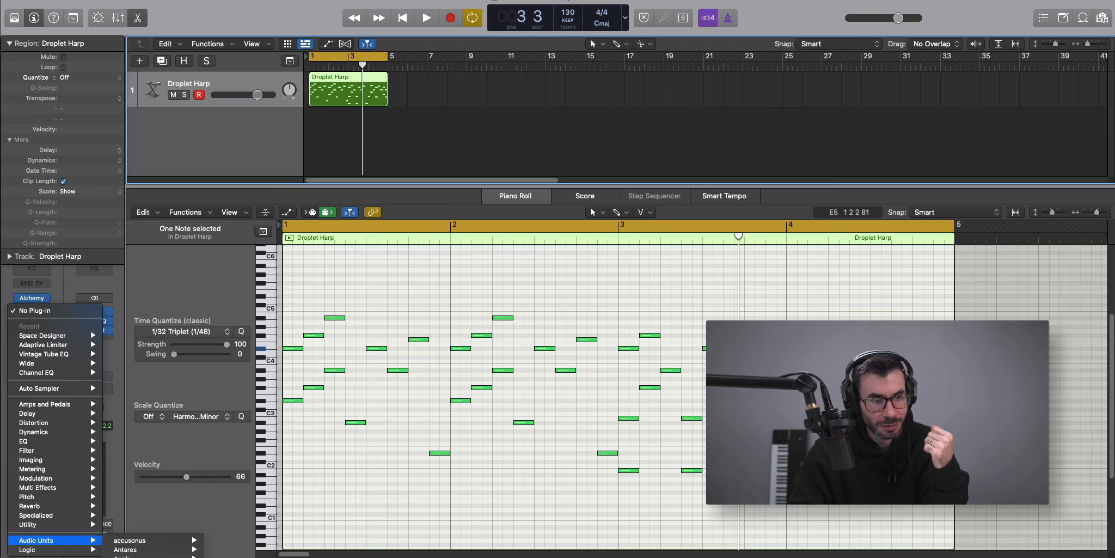
{"action": "left_click", "coordinate": [153, 556]}
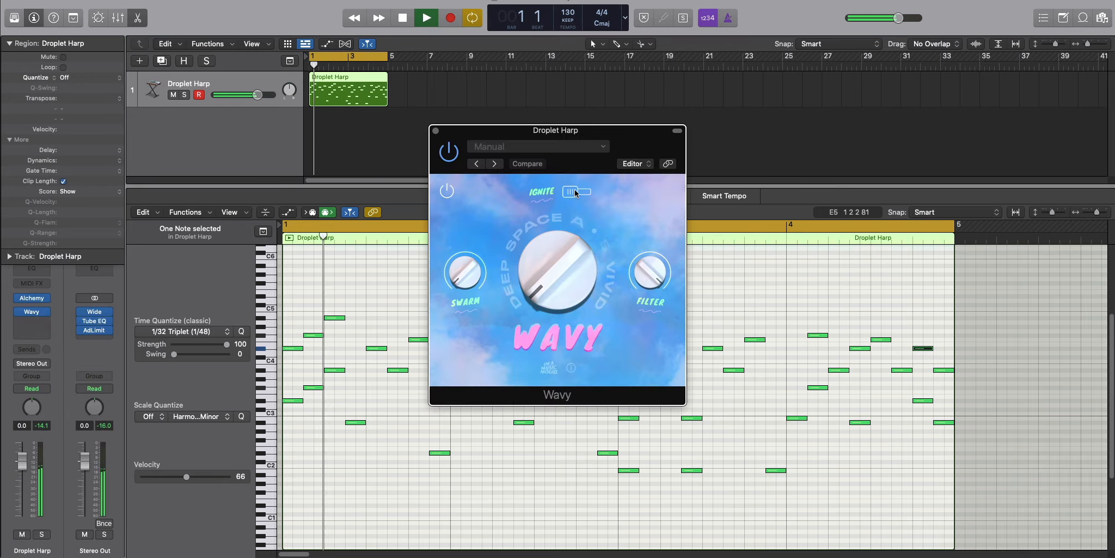
Switch on Ignite in Wavy, set its large centre knob to 31%, and compare the sound with the effect bypassed.
{"action": "left_click", "coordinate": [574, 191]}
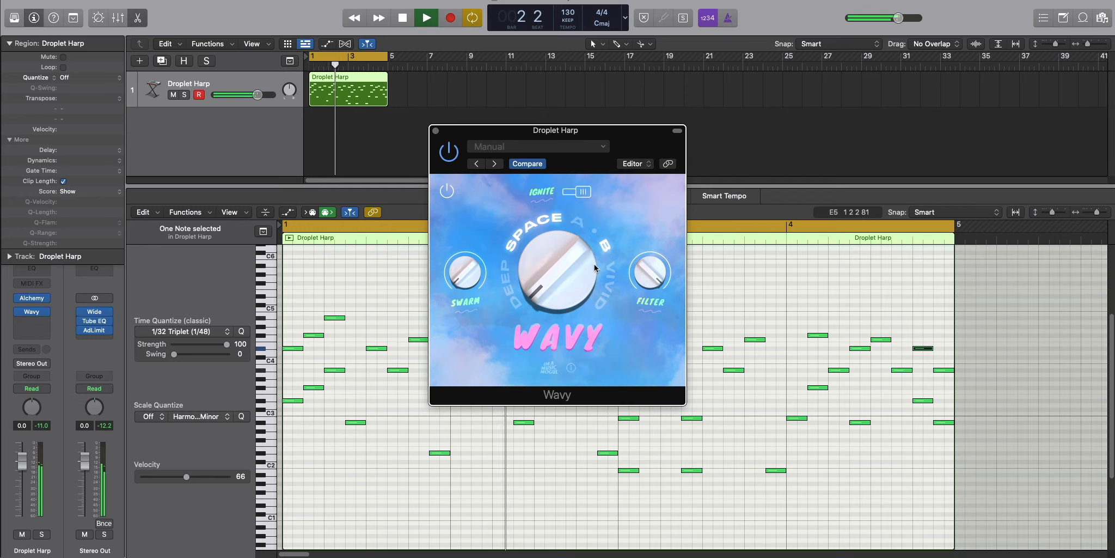
{"action": "left_click_drag", "start_coordinate": [591, 301], "coordinate": [531, 262]}
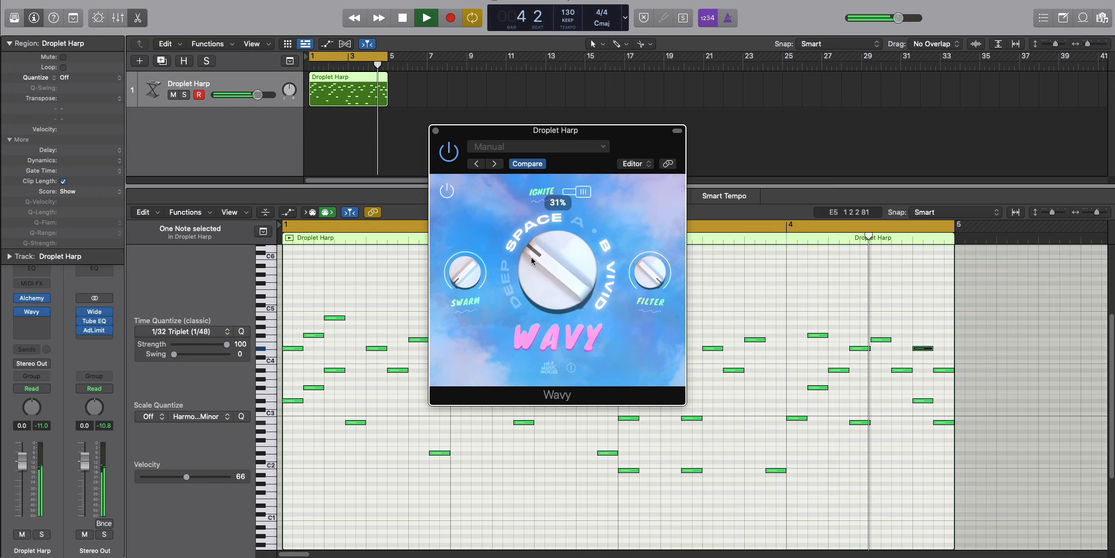
{"action": "left_click", "coordinate": [447, 191]}
{"action": "left_click", "coordinate": [447, 192]}
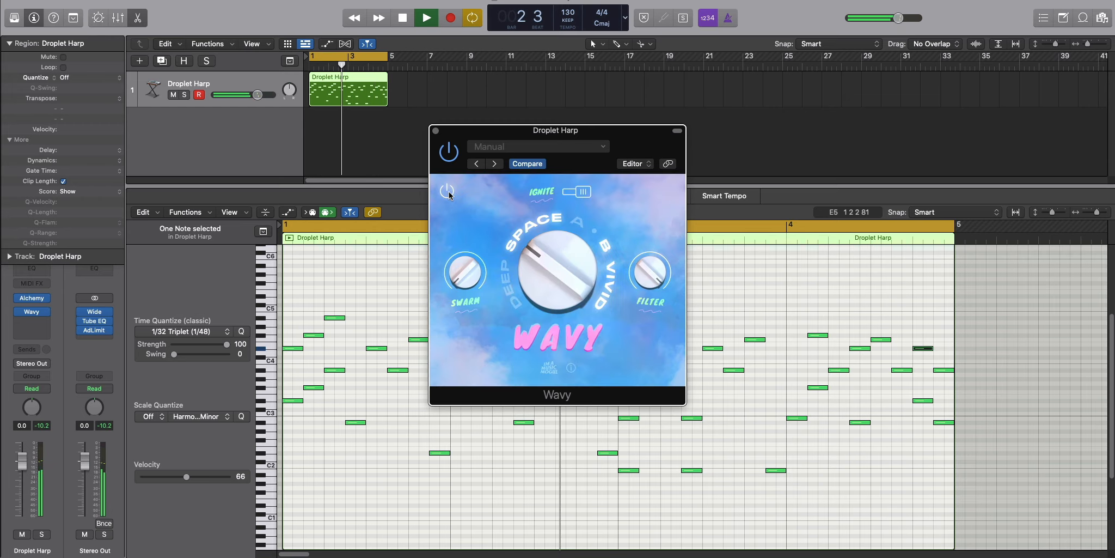
Close the Wavy window and the piano roll editor, enlarge the tracks area's timeline view, and stop playback.
{"action": "left_click", "coordinate": [436, 131]}
{"action": "key", "text": "e"}
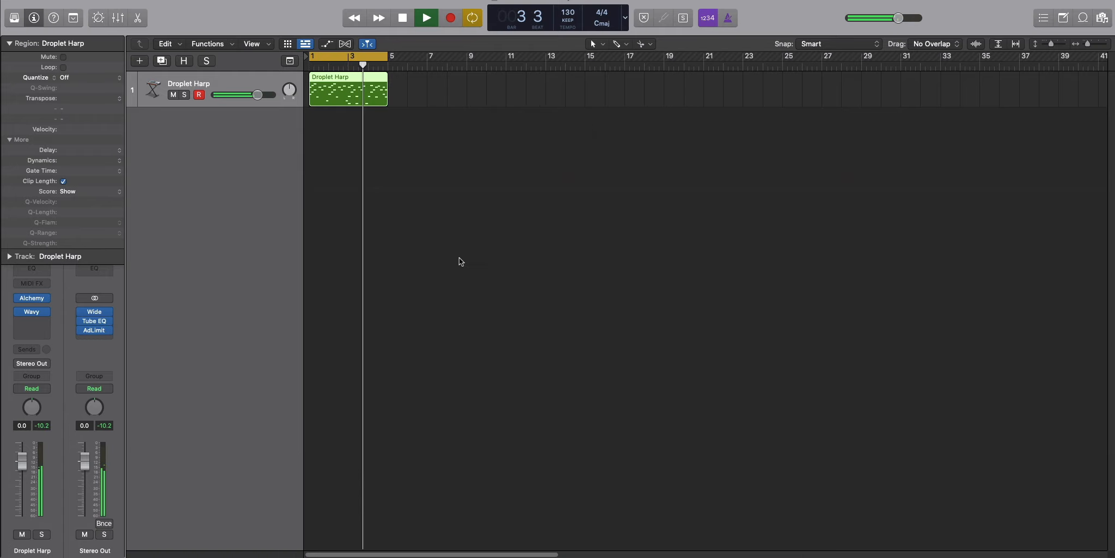
{"action": "left_click", "coordinate": [461, 258], "text": "ctrl+alt"}
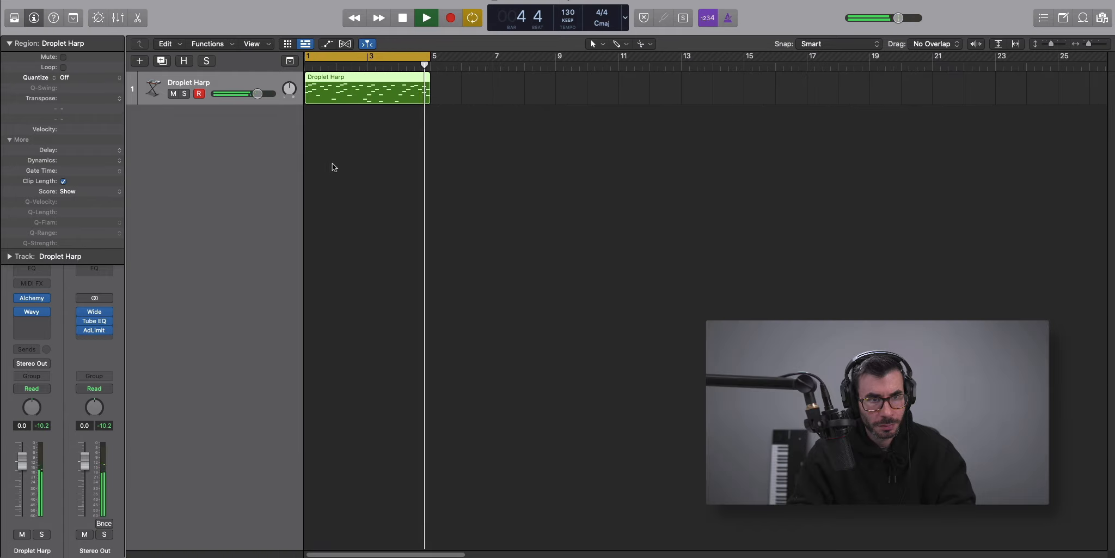
{"action": "key", "text": "space"}
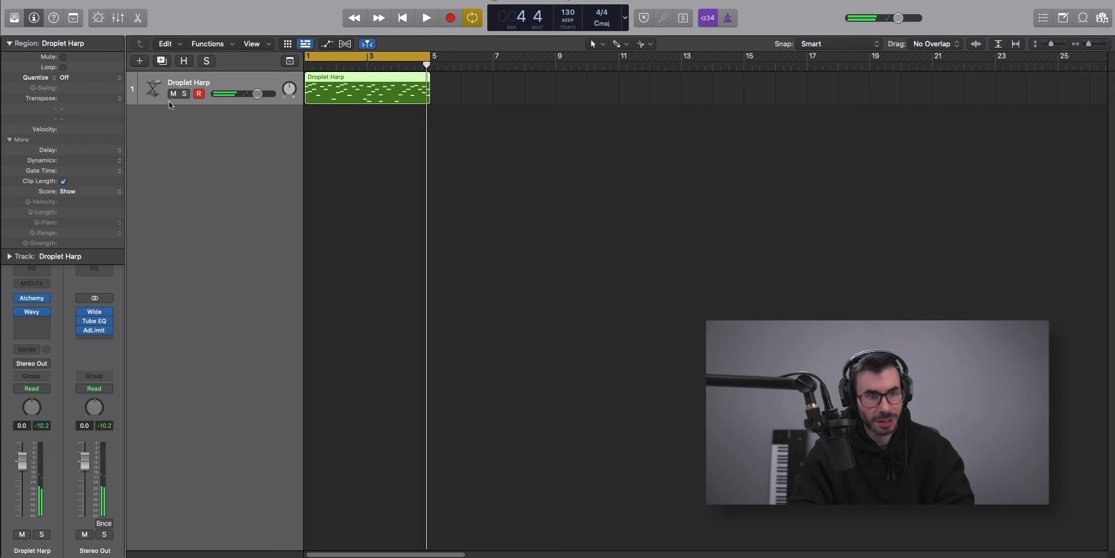
Duplicate the Droplet Harp track with its four-bar region, and remove Wavy from the new track's audio effects.
{"action": "key", "text": "super+d"}
{"action": "left_click_drag", "start_coordinate": [355, 94], "coordinate": [355, 123]}
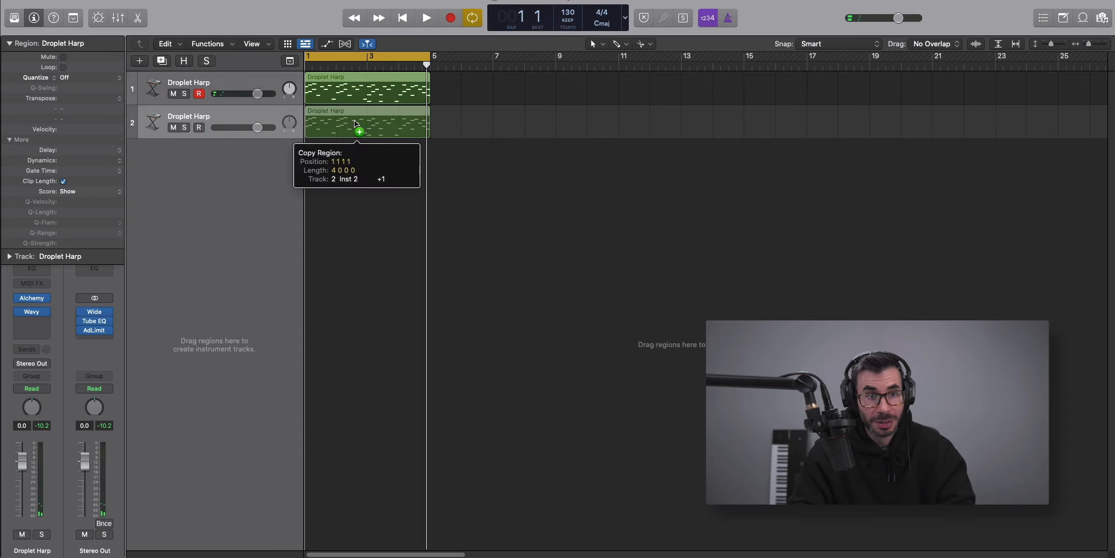
{"action": "left_click", "coordinate": [48, 311]}
{"action": "left_click", "coordinate": [56, 328]}
Load the Dreamy Bells preset from the Mallets category in the second track's Alchemy instrument.
{"action": "left_click", "coordinate": [34, 298]}
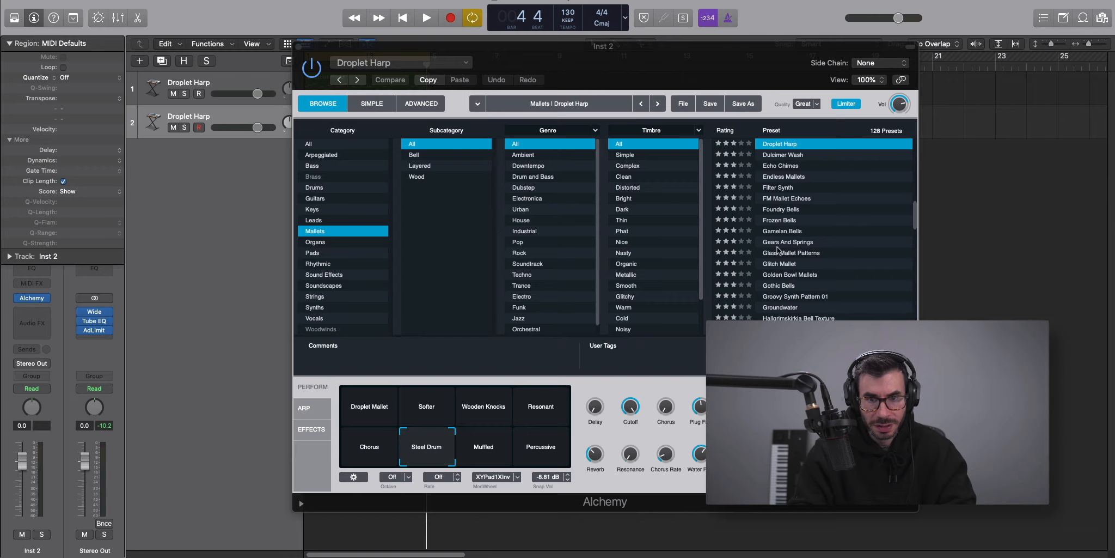
{"action": "left_click", "coordinate": [349, 233]}
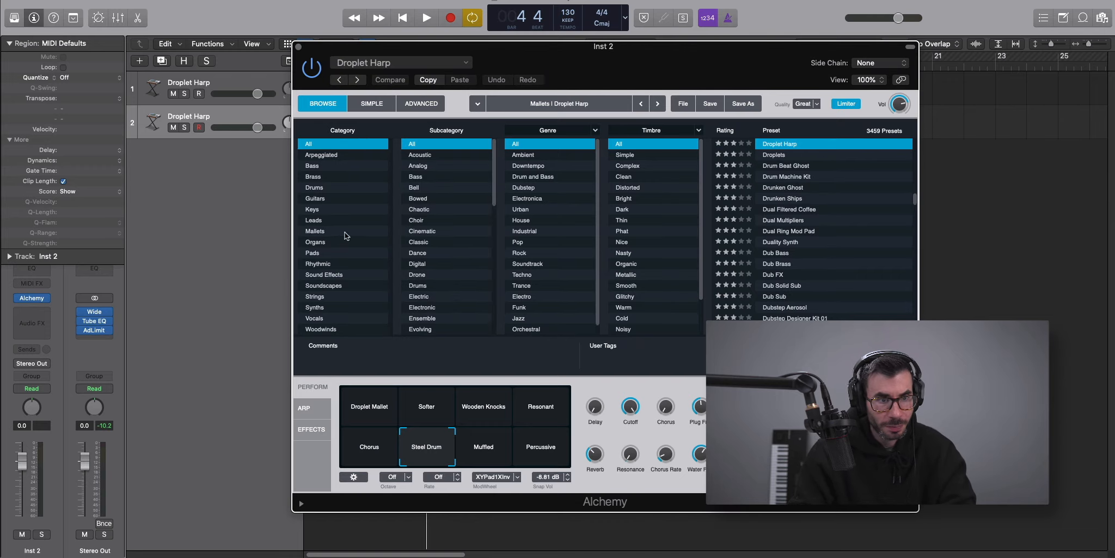
{"action": "left_click", "coordinate": [346, 233]}
{"action": "scroll", "coordinate": [820, 264], "scroll_direction": "up", "scroll_amount": 5}
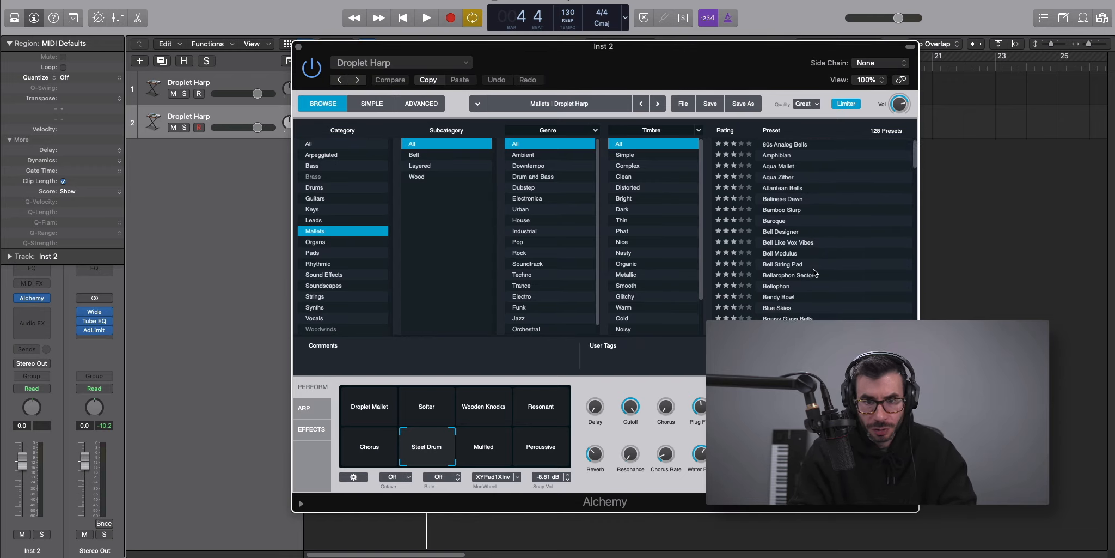
{"action": "scroll", "coordinate": [815, 274], "scroll_direction": "down", "scroll_amount": 3}
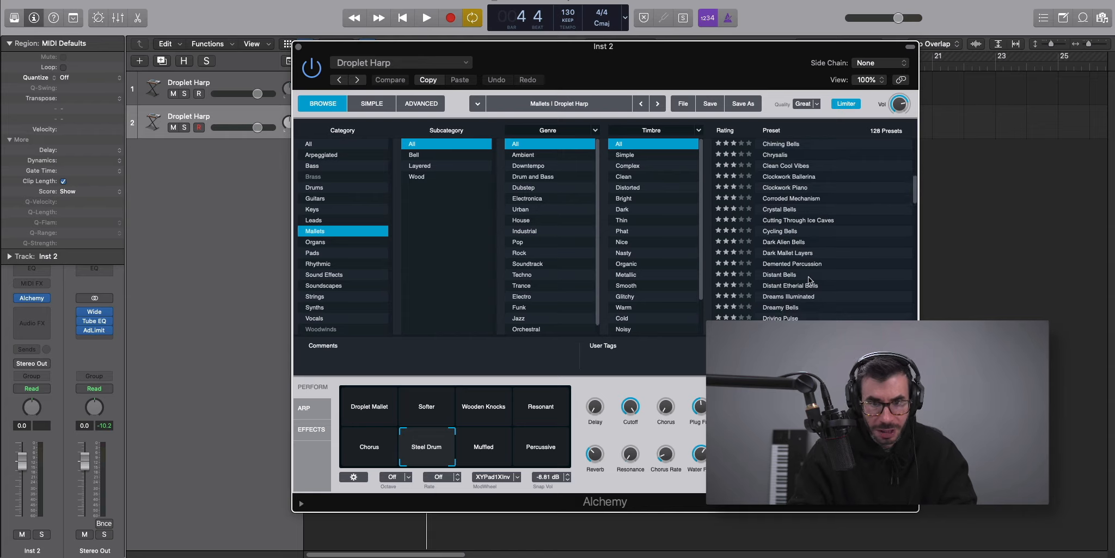
{"action": "scroll", "coordinate": [809, 283], "scroll_direction": "down", "scroll_amount": 7}
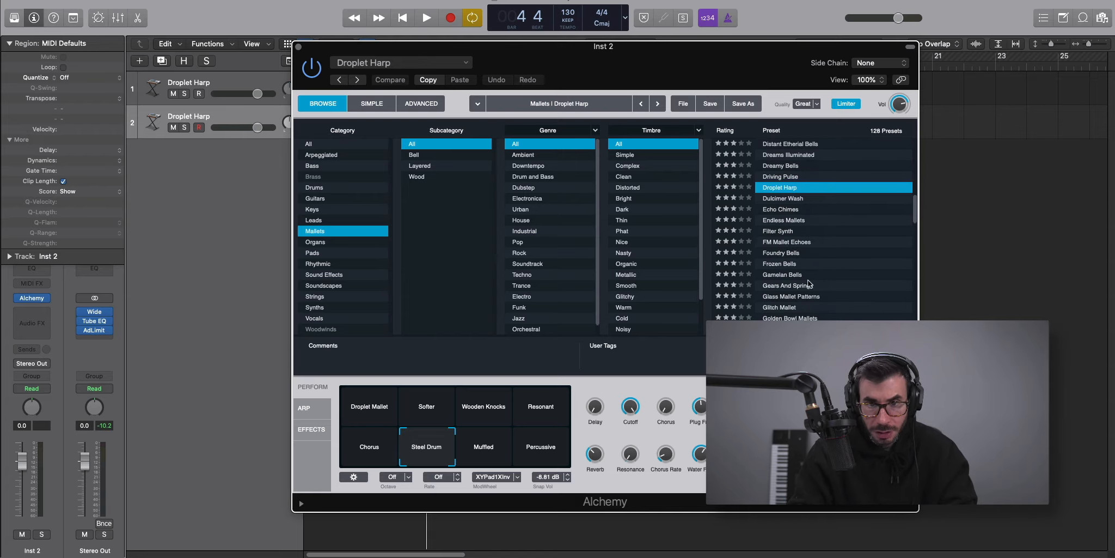
{"action": "scroll", "coordinate": [809, 272], "scroll_direction": "up", "scroll_amount": 1}
{"action": "left_click", "coordinate": [785, 187]}
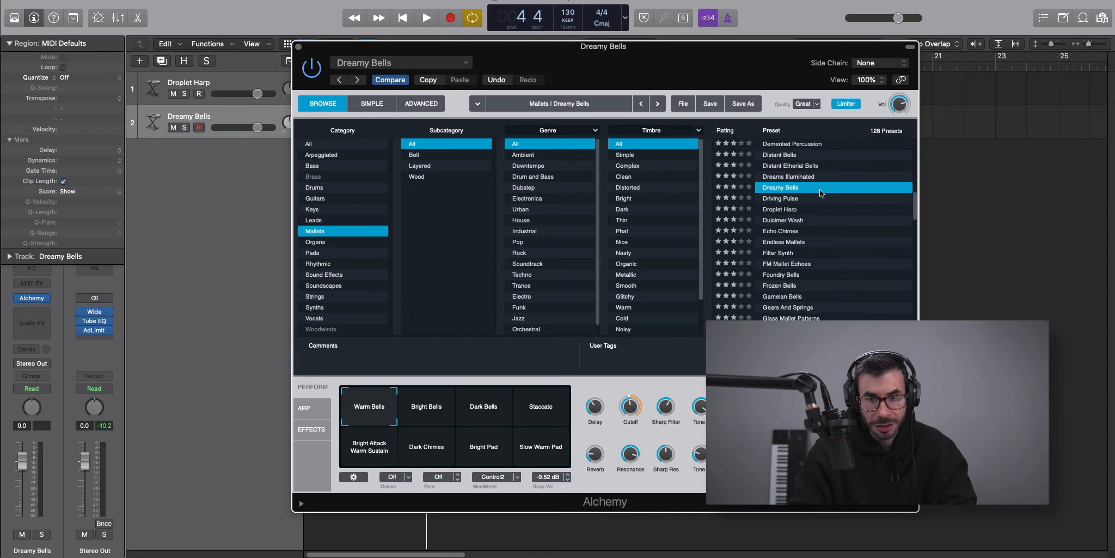
Audition the Dreamy Bells track soloed, and insert the third-party Sampld effect in its audio effects chain.
{"action": "key", "text": "space"}
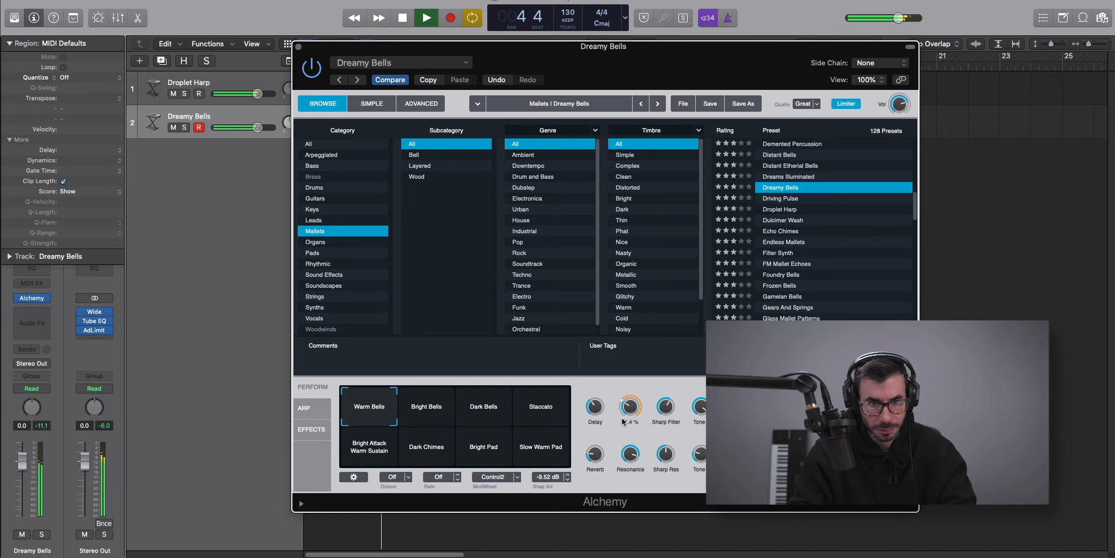
{"action": "left_click", "coordinate": [184, 127]}
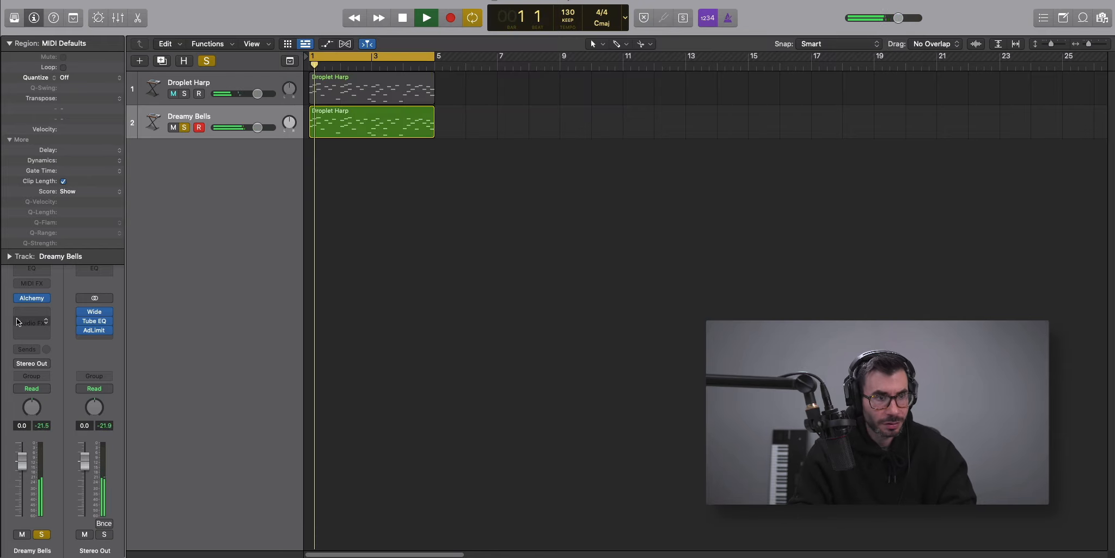
{"action": "key", "text": "space"}
{"action": "left_click", "coordinate": [31, 317]}
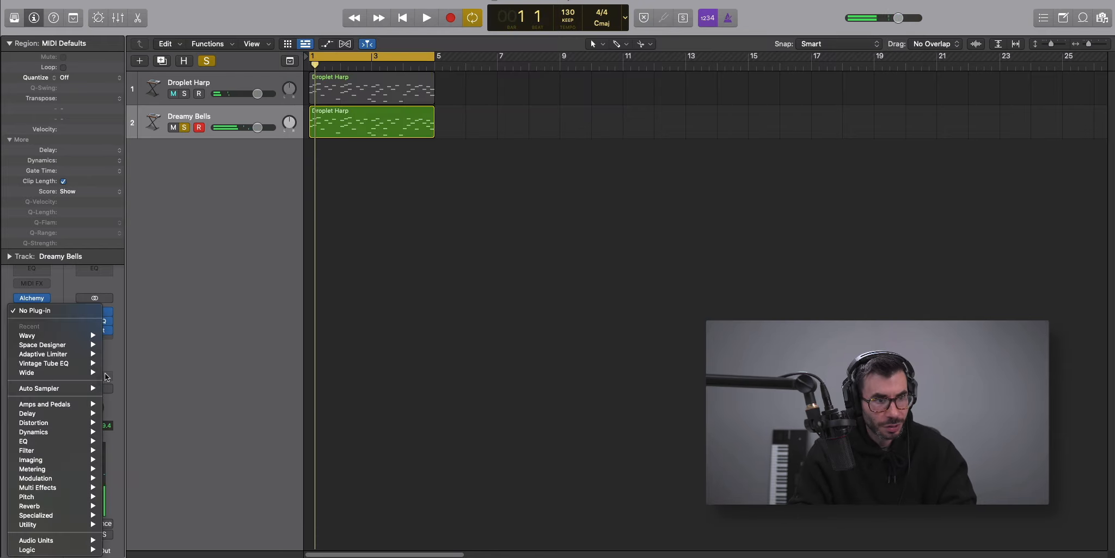
{"action": "mouse_move", "coordinate": [75, 541]}
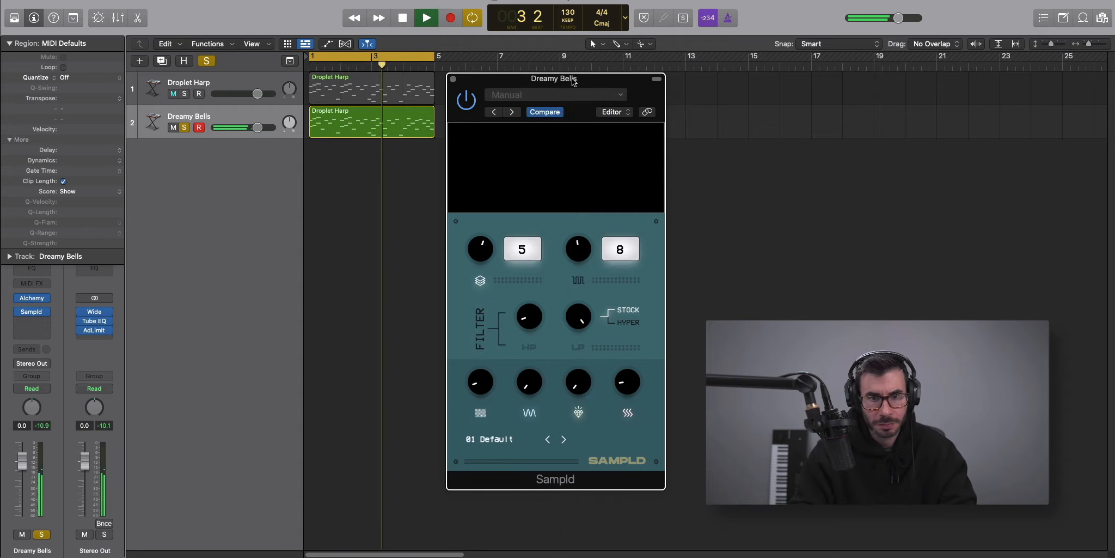
Turn up Sampld's diamond knob while the loop plays, and close the effect window.
{"action": "left_click_drag", "start_coordinate": [574, 81], "coordinate": [544, 62]}
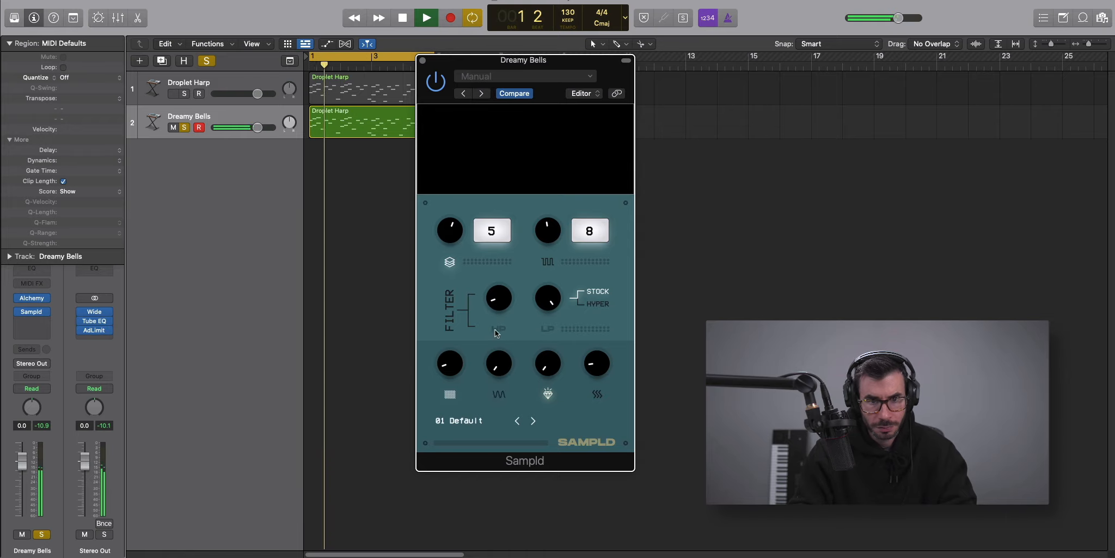
{"action": "key", "text": "space"}
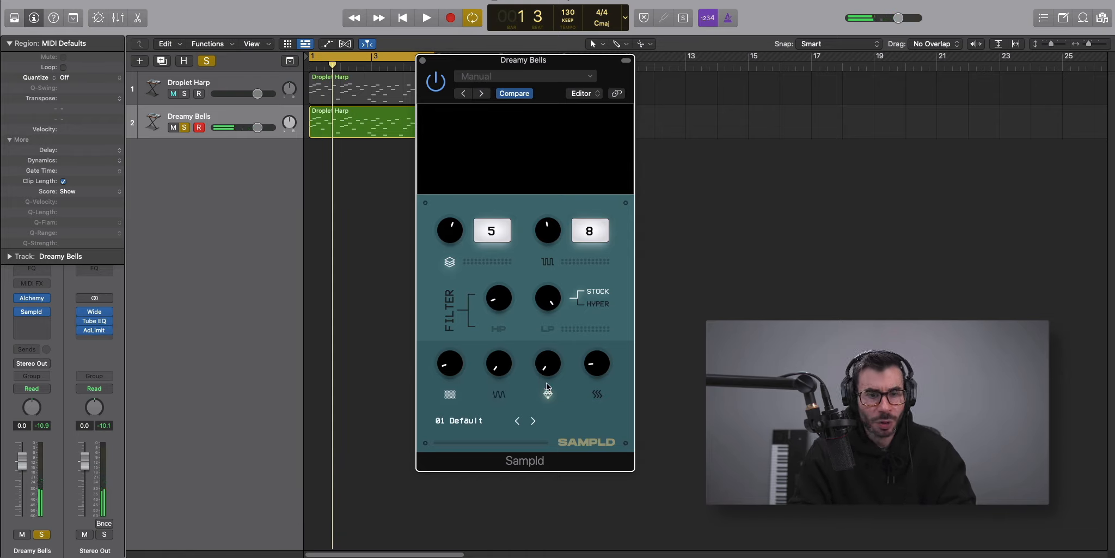
{"action": "key", "text": "space"}
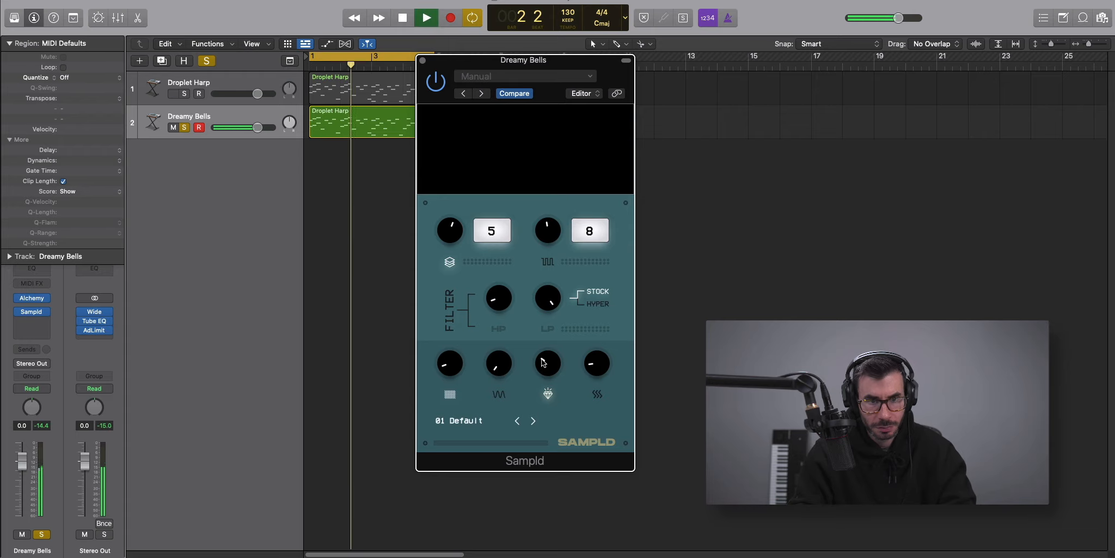
{"action": "left_click", "coordinate": [423, 61]}
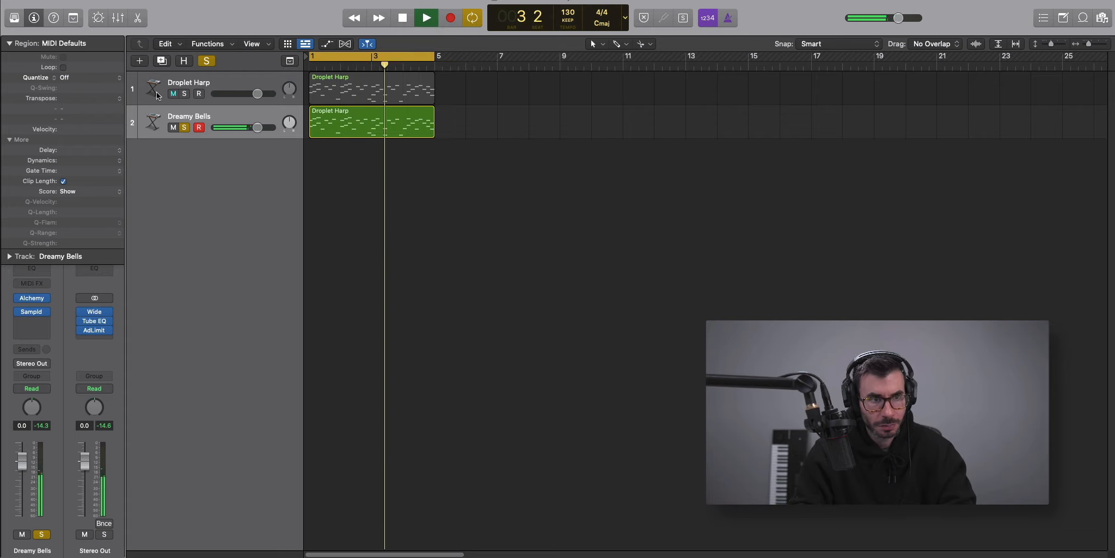
Lower the Dreamy Bells track's volume to -1.5 dB while it plays together with Droplet Harp, and stop playback.
{"action": "left_click_drag", "start_coordinate": [258, 127], "coordinate": [250, 130]}
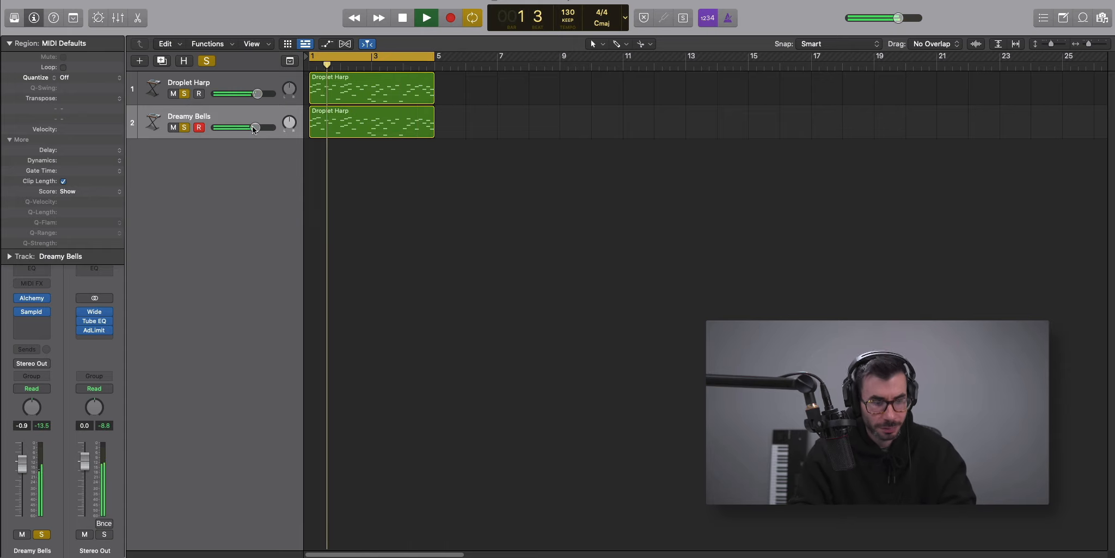
{"action": "left_click_drag", "start_coordinate": [256, 128], "coordinate": [253, 128]}
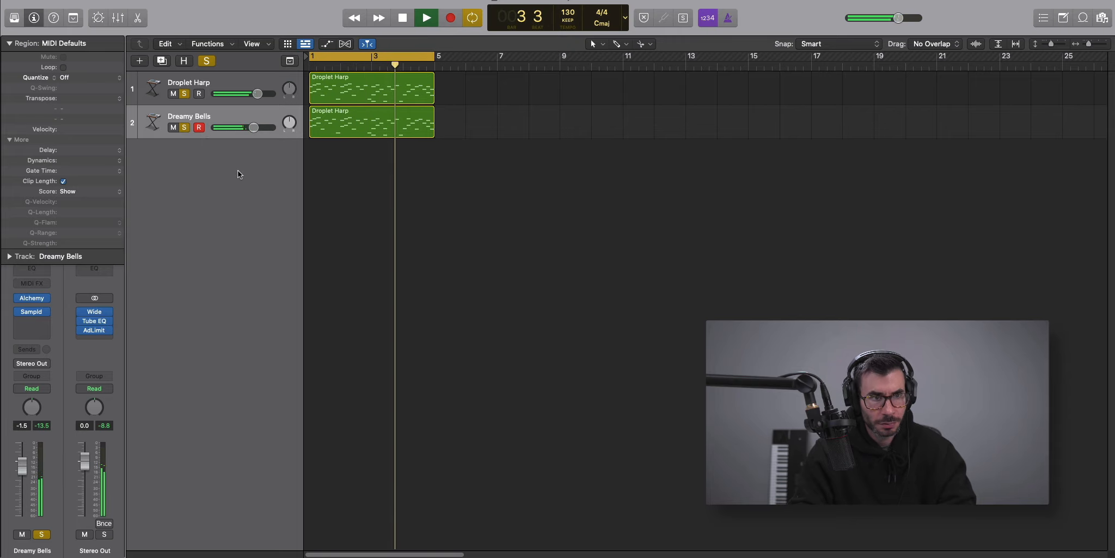
{"action": "key", "text": "space"}
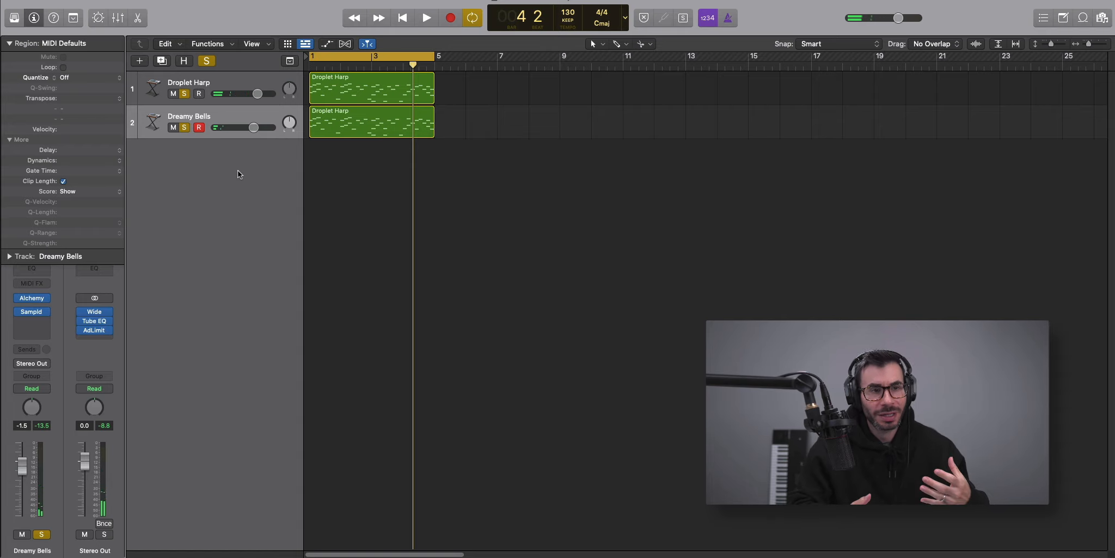
Duplicate the Dreamy Bells track with its region, and remove Sampld from the new track's audio effects.
{"action": "key", "text": "super+d"}
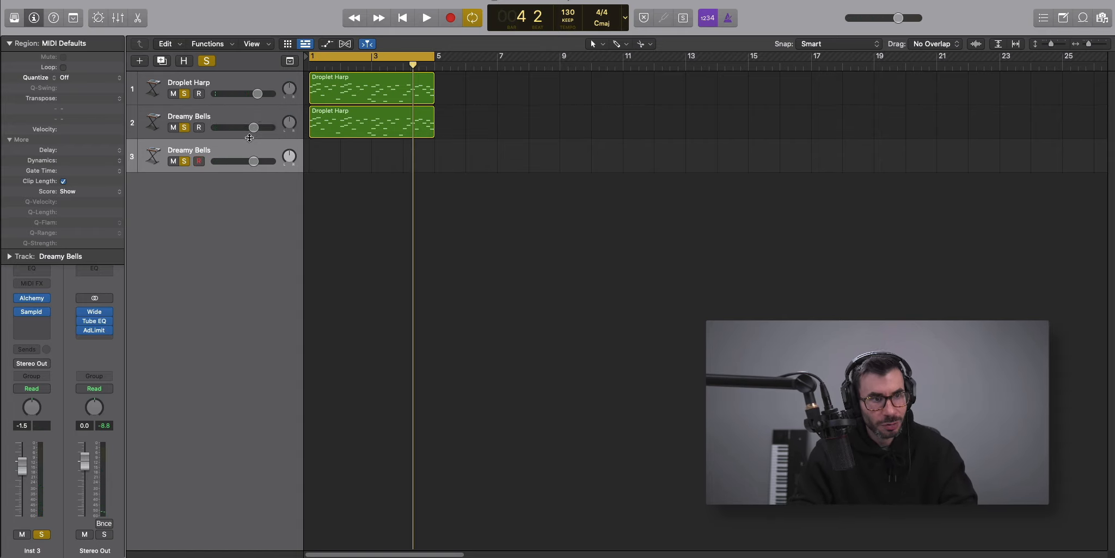
{"action": "left_click", "coordinate": [45, 312]}
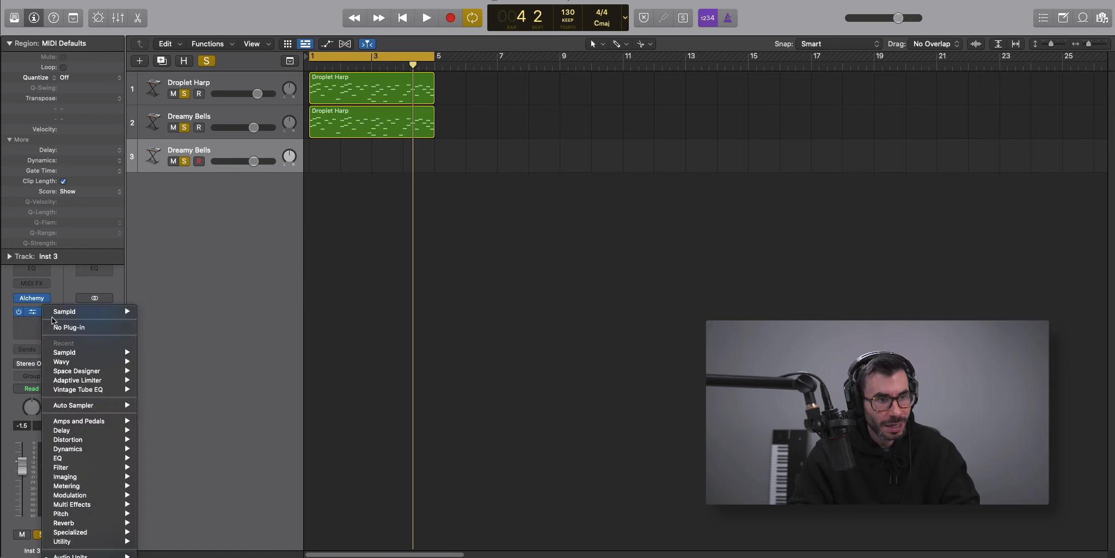
{"action": "left_click", "coordinate": [45, 326]}
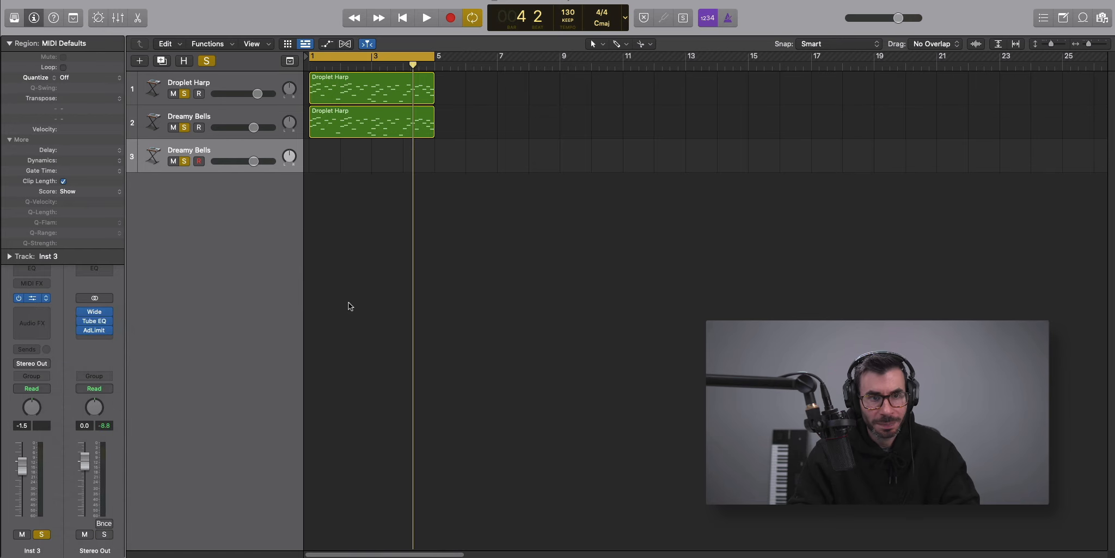
{"action": "left_click_drag", "start_coordinate": [363, 136], "coordinate": [360, 151]}
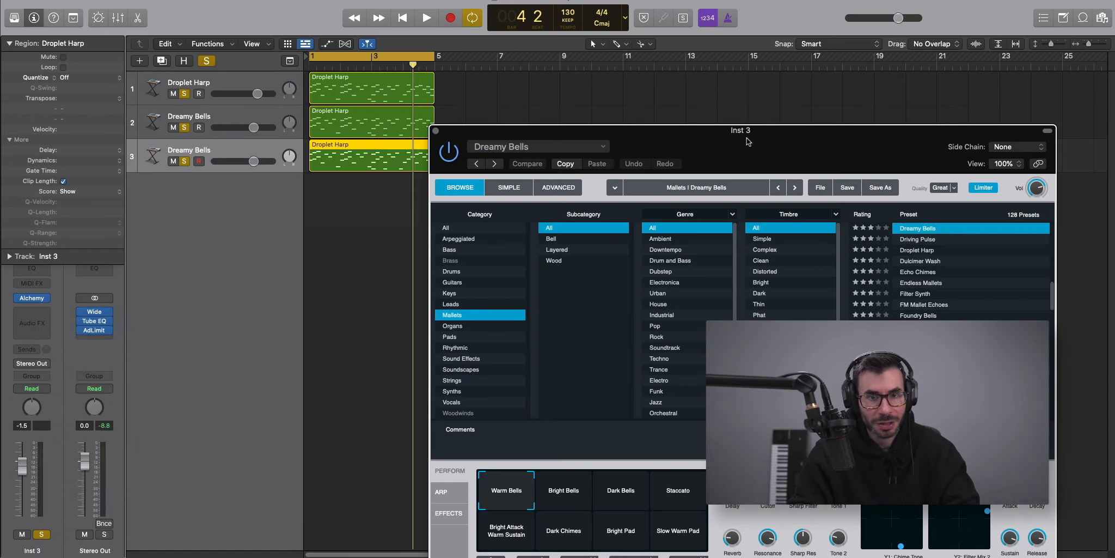
Load the Waves of Synth Pads preset from Alchemy's Pads category on the third track, and move its performance snapshot selector from Rich towards Warm.
{"action": "left_click_drag", "start_coordinate": [599, 129], "coordinate": [460, 39]}
{"action": "left_click", "coordinate": [341, 246]}
{"action": "scroll", "coordinate": [808, 244], "scroll_direction": "down", "scroll_amount": 20}
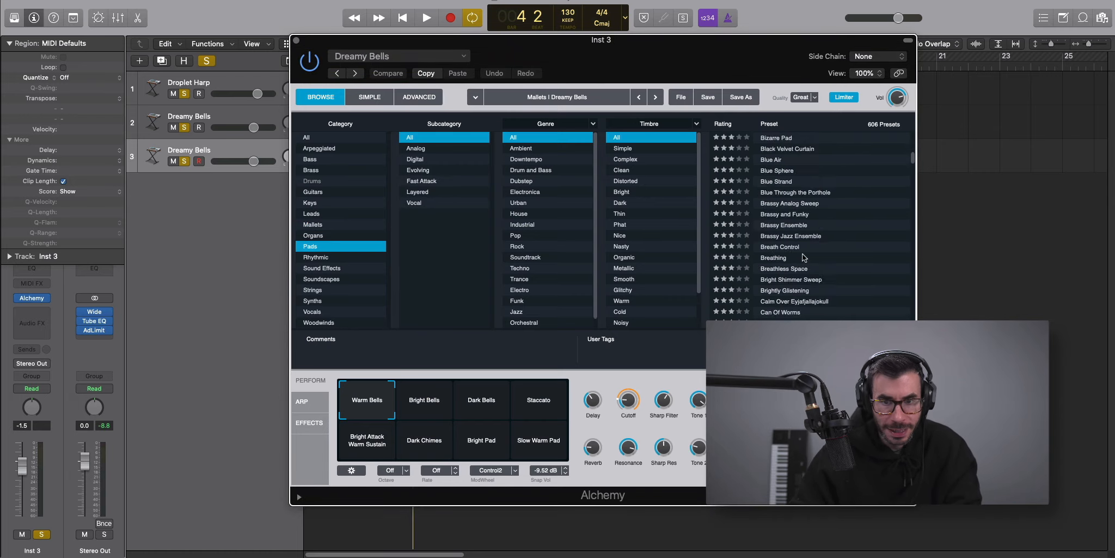
{"action": "scroll", "coordinate": [804, 260], "scroll_direction": "down", "scroll_amount": 20}
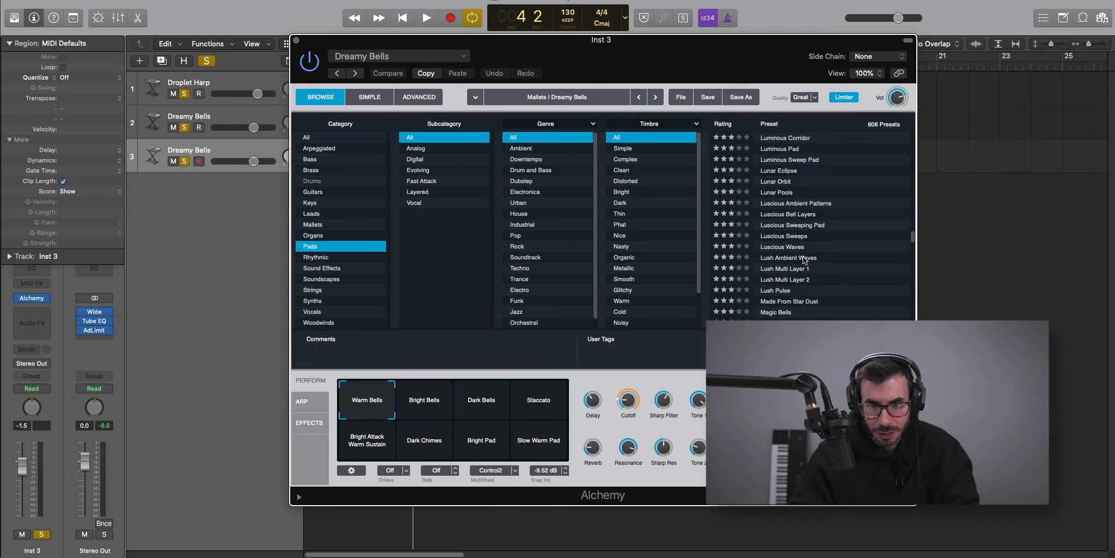
{"action": "scroll", "coordinate": [805, 260], "scroll_direction": "down", "scroll_amount": 20}
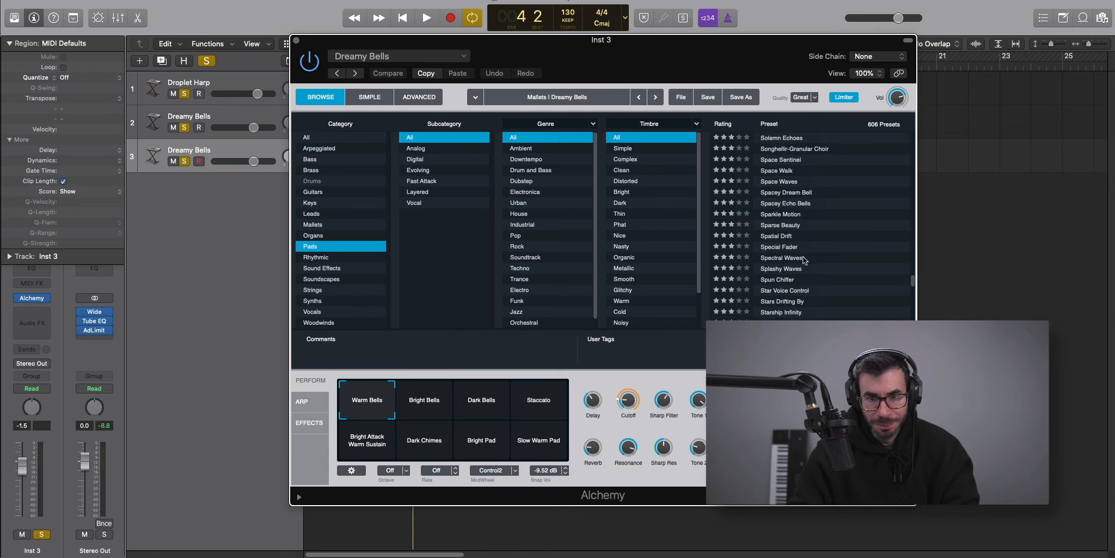
{"action": "scroll", "coordinate": [804, 260], "scroll_direction": "up", "scroll_amount": 15}
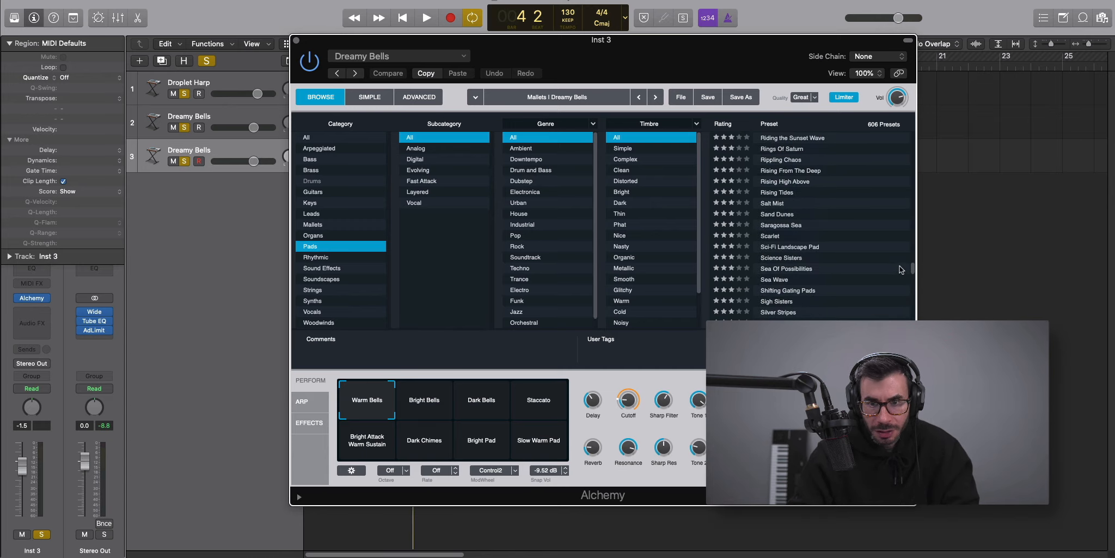
{"action": "left_click_drag", "start_coordinate": [909, 271], "coordinate": [911, 317]}
{"action": "left_click", "coordinate": [814, 265]}
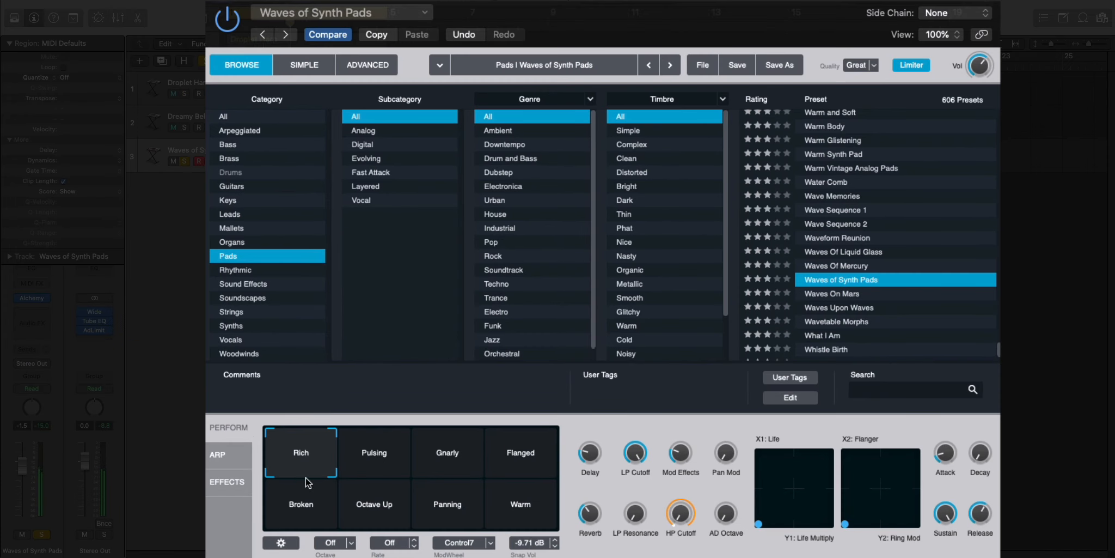
{"action": "left_click_drag", "start_coordinate": [298, 457], "coordinate": [535, 525]}
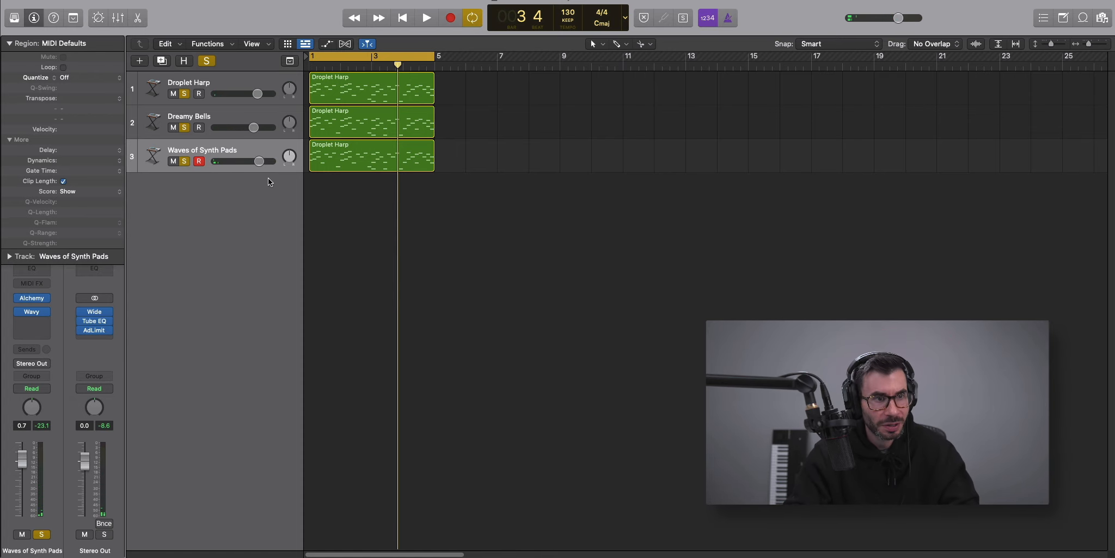
Clear all track solos, and add a fourth software instrument track with Alchemy as its instrument.
{"action": "left_click", "coordinate": [206, 61]}
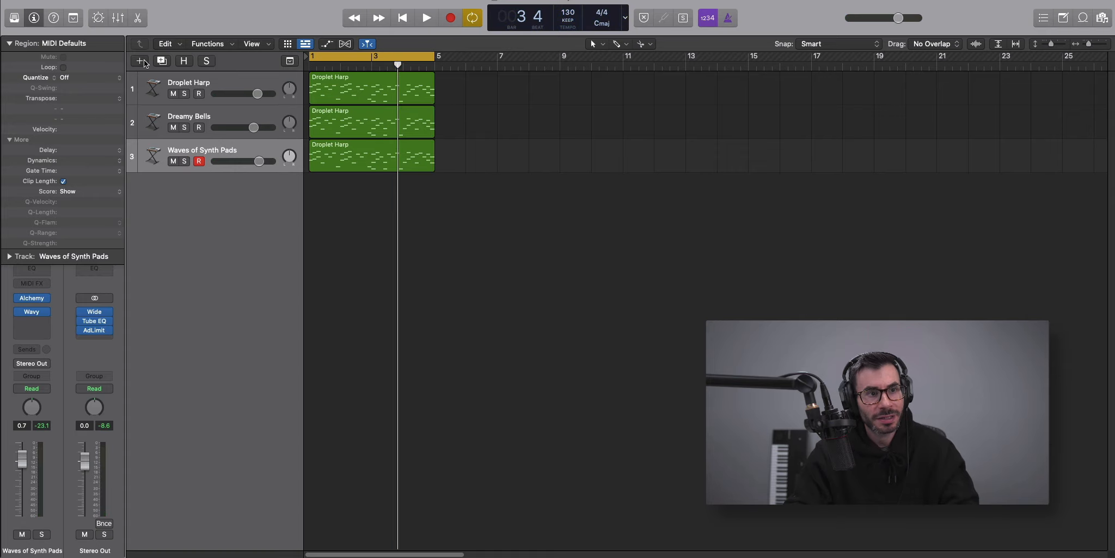
{"action": "left_click", "coordinate": [140, 61]}
{"action": "key", "text": "Return"}
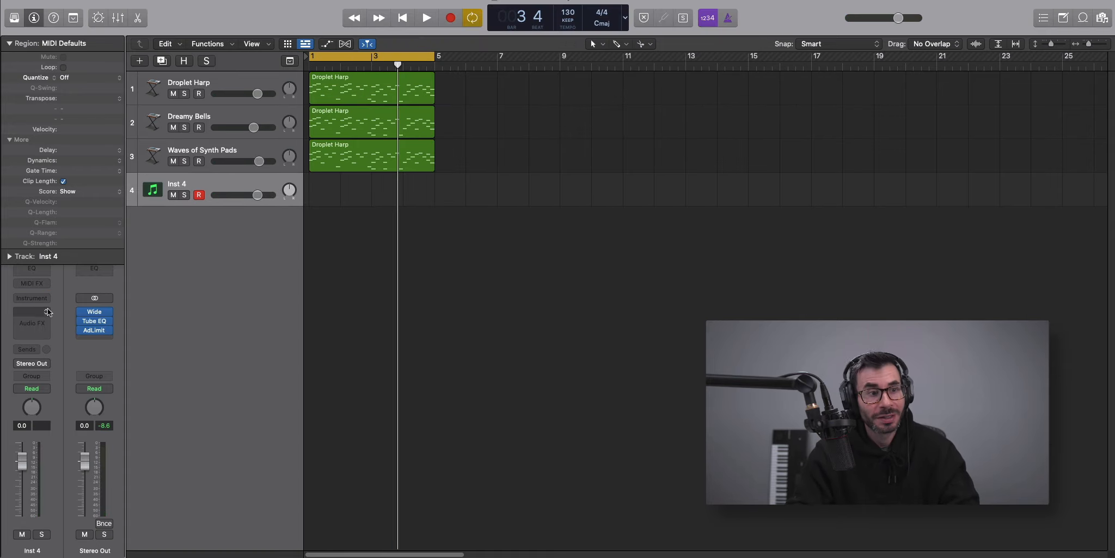
{"action": "left_click", "coordinate": [47, 311]}
{"action": "left_click", "coordinate": [221, 313]}
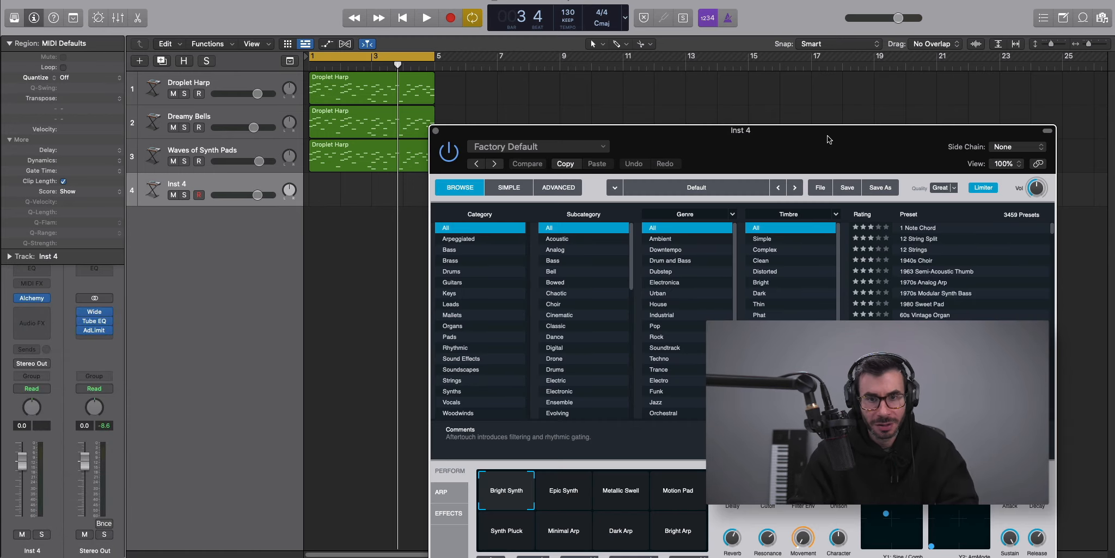
Load the Deep Harmonic Waves preset from Alchemy's Pads category on the fourth track, and close the plug-in window.
{"action": "left_click_drag", "start_coordinate": [827, 139], "coordinate": [636, 42]}
{"action": "left_click", "coordinate": [263, 240]}
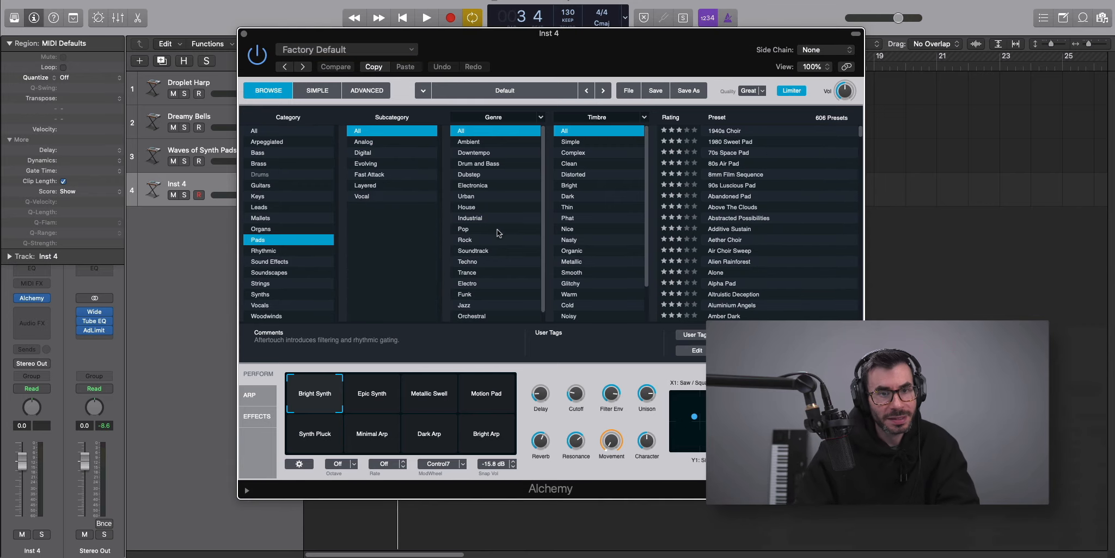
{"action": "scroll", "coordinate": [762, 261], "scroll_direction": "down", "scroll_amount": 20}
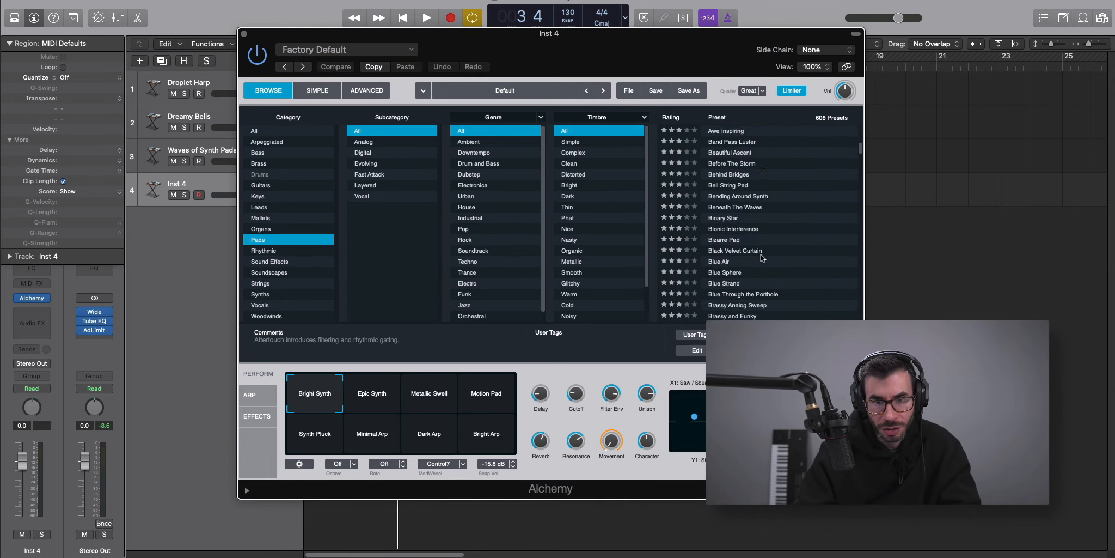
{"action": "scroll", "coordinate": [761, 258], "scroll_direction": "down", "scroll_amount": 10}
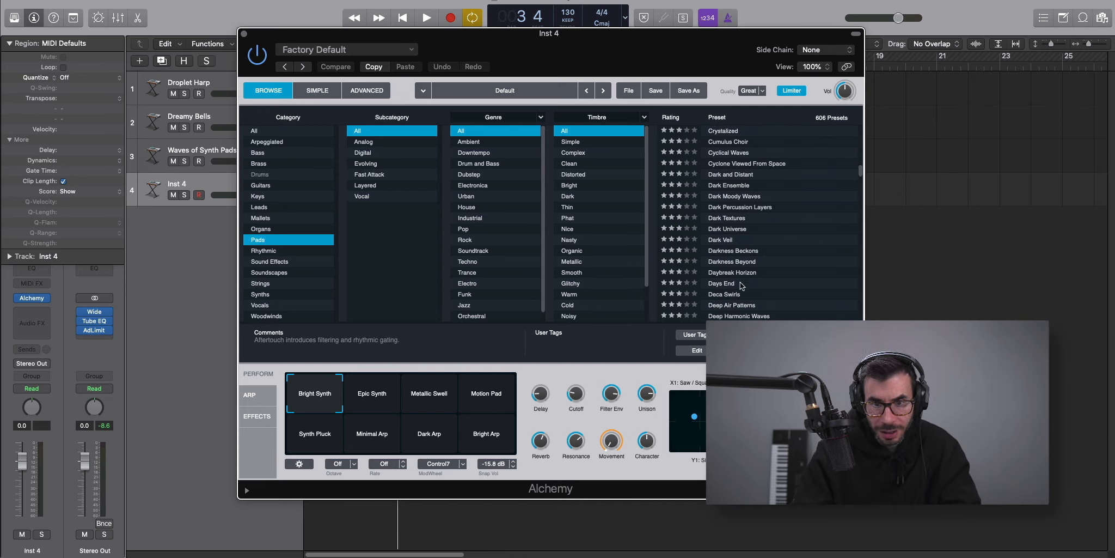
{"action": "scroll", "coordinate": [742, 285], "scroll_direction": "down", "scroll_amount": 5}
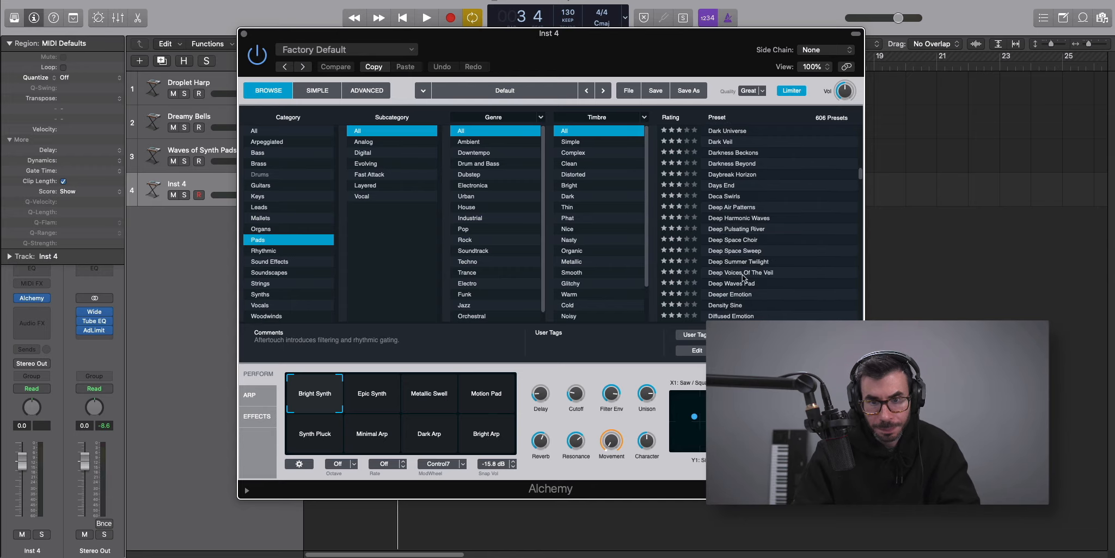
{"action": "left_click", "coordinate": [740, 218]}
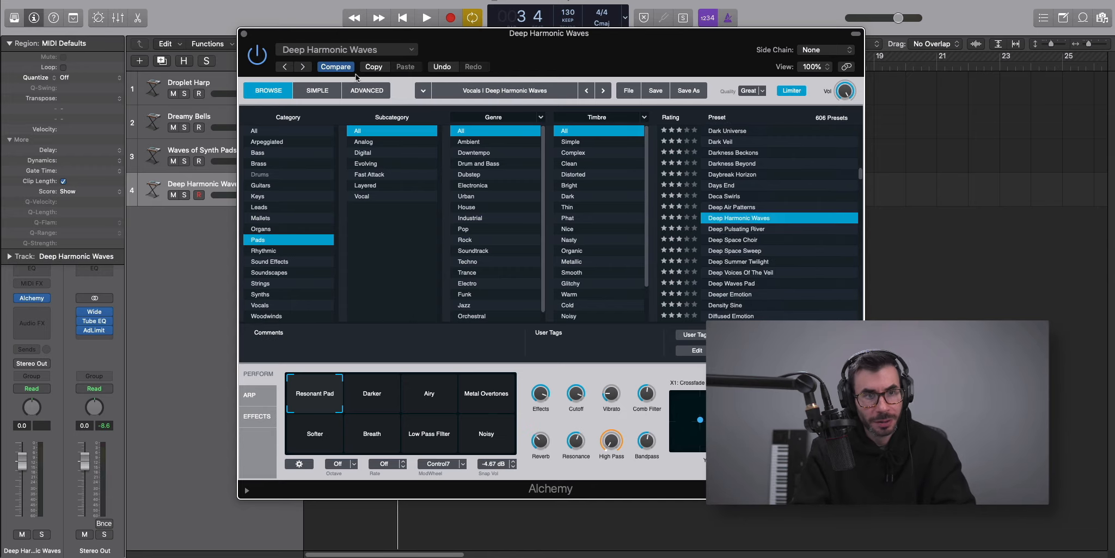
{"action": "left_click", "coordinate": [244, 33]}
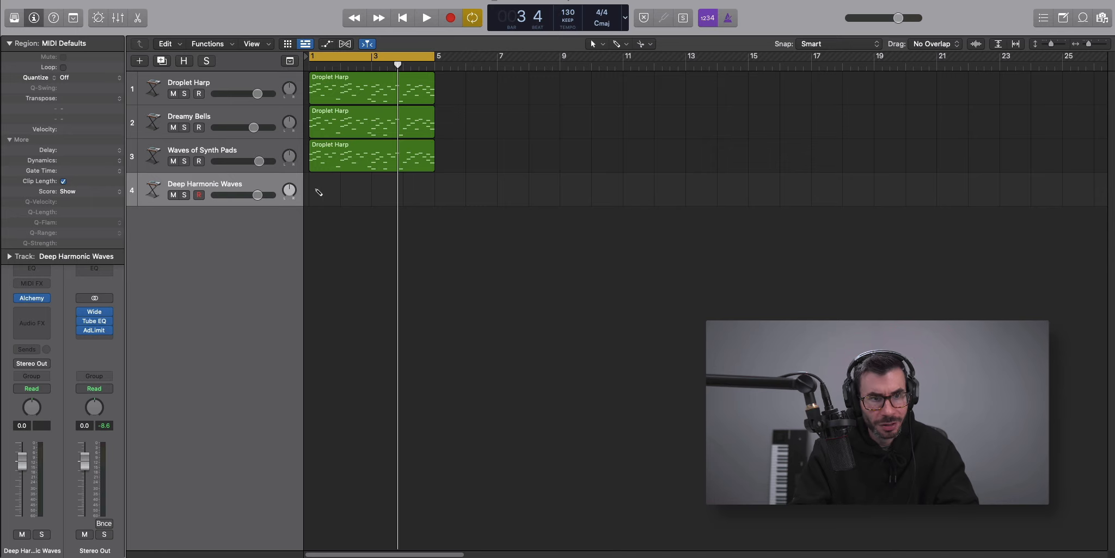
Create a four-bar region on the Deep Harmonic Waves track and fill bar 1 with stacked D#2, D#3, D#4 and D#5 notes.
{"action": "left_click_drag", "start_coordinate": [335, 202], "coordinate": [427, 212]}
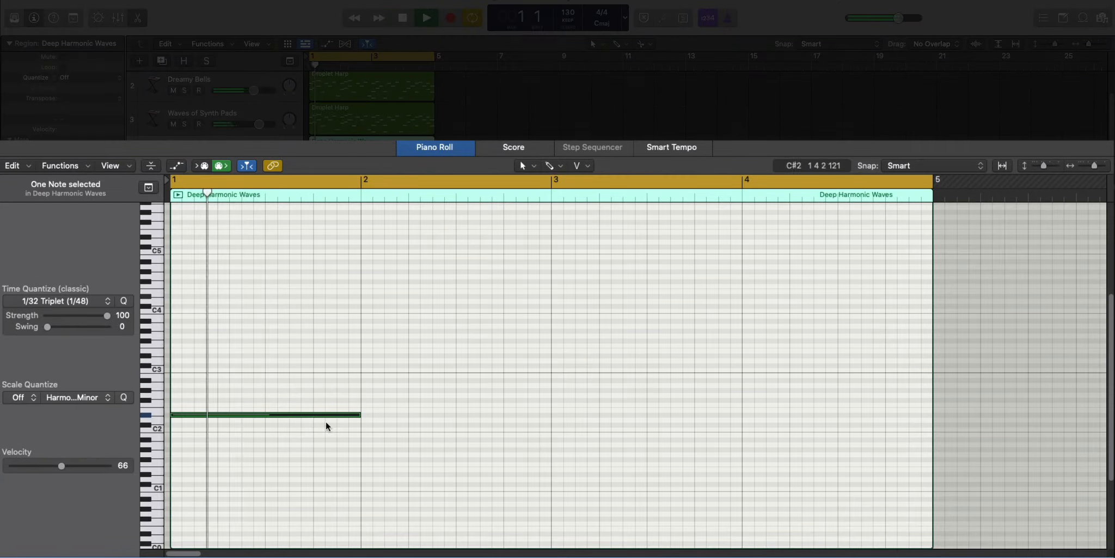
{"action": "key", "text": "space"}
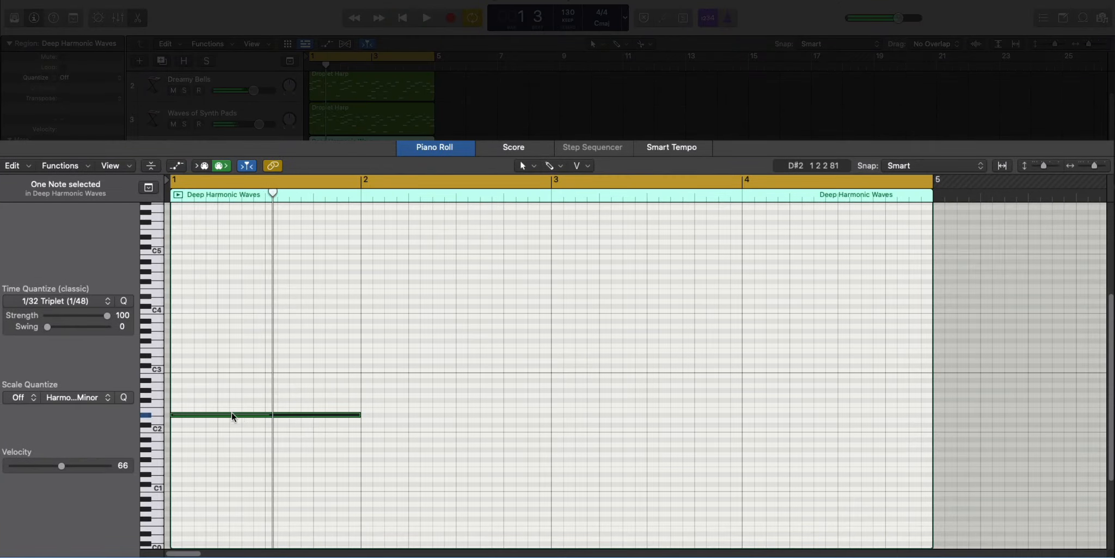
{"action": "left_click_drag", "start_coordinate": [232, 418], "coordinate": [236, 239]}
{"action": "key", "text": "space"}
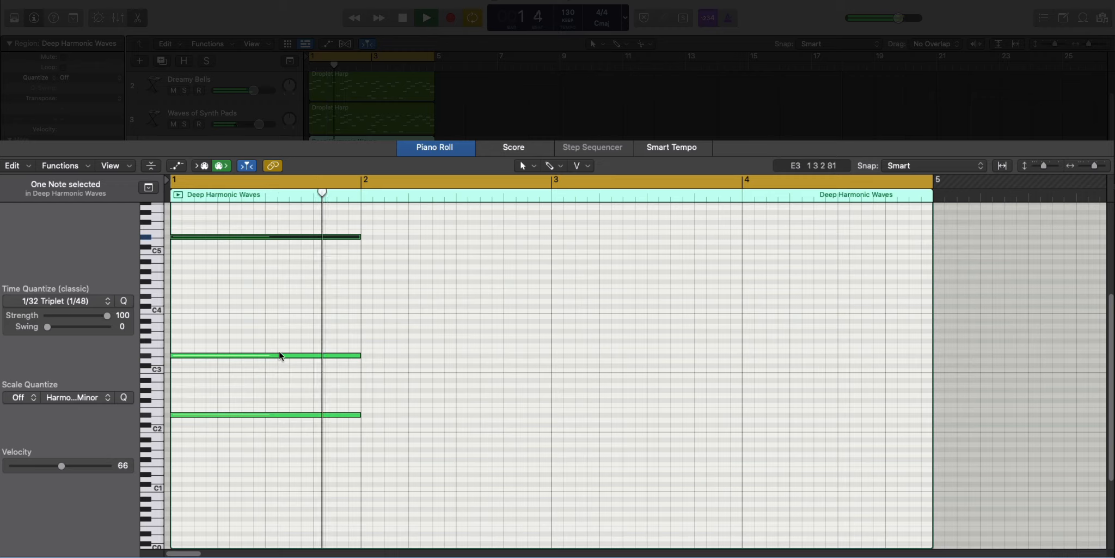
{"action": "key", "text": "space"}
{"action": "left_click_drag", "start_coordinate": [238, 356], "coordinate": [240, 299]}
{"action": "key", "text": "space"}
{"action": "scroll", "coordinate": [268, 423], "scroll_direction": "down", "scroll_amount": 2}
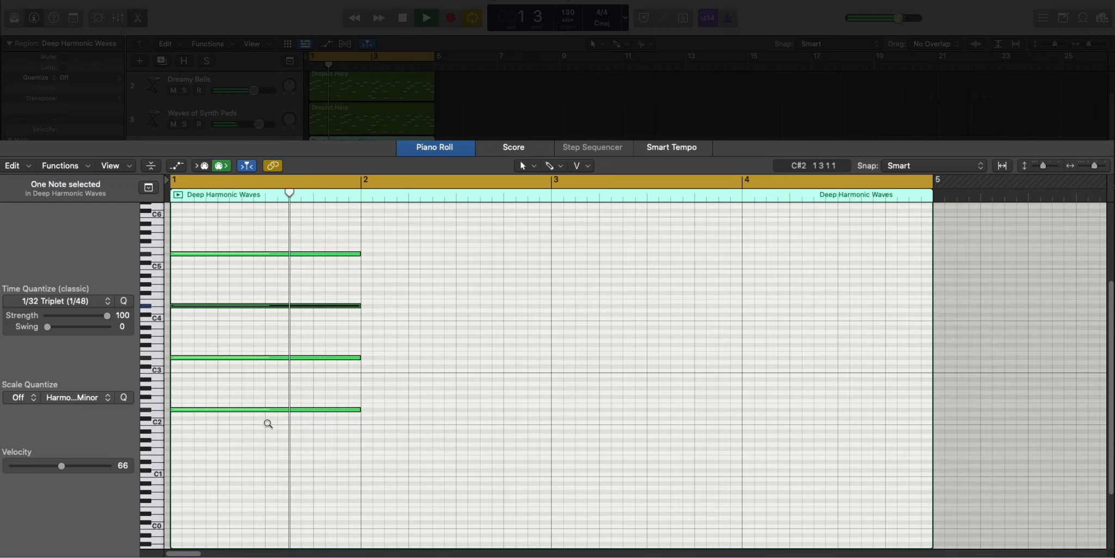
{"action": "key", "text": "space"}
{"action": "key", "text": "space"}
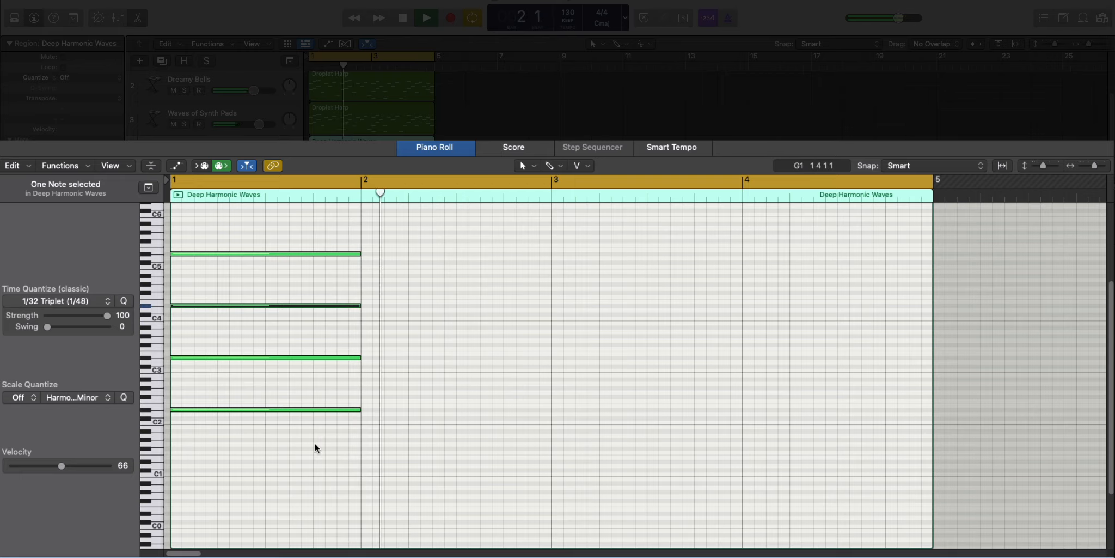
{"action": "key", "text": "space"}
Add a C#6 note at position 1 3 1 1, shorten it to end at bar 2, and listen to the result.
{"action": "left_click", "coordinate": [266, 211]}
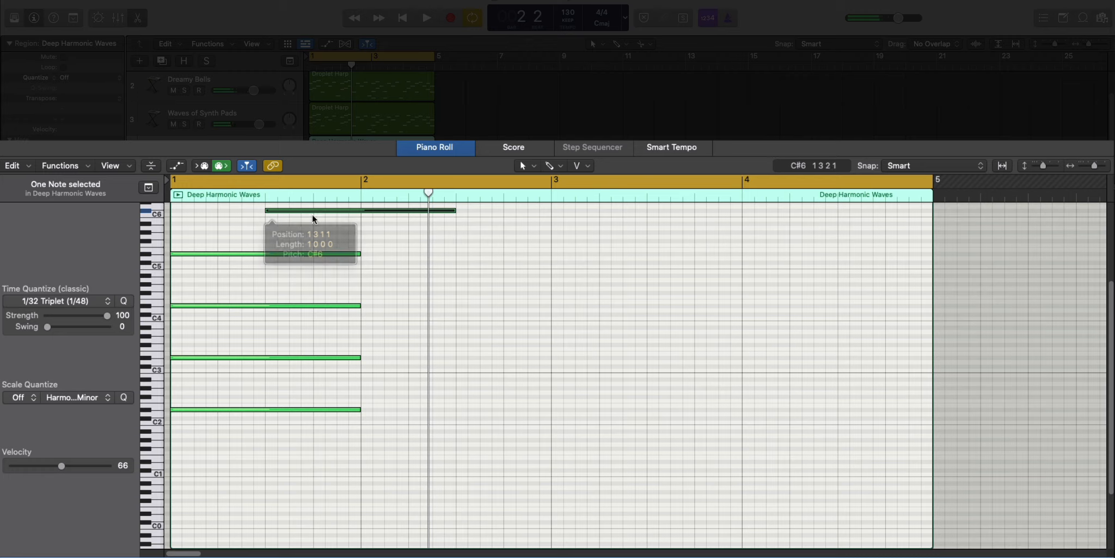
{"action": "left_click_drag", "start_coordinate": [455, 211], "coordinate": [362, 214]}
{"action": "key", "text": "space"}
{"action": "scroll", "coordinate": [361, 307], "scroll_direction": "up", "scroll_amount": 2}
{"action": "scroll", "coordinate": [383, 334], "scroll_direction": "up", "scroll_amount": 1}
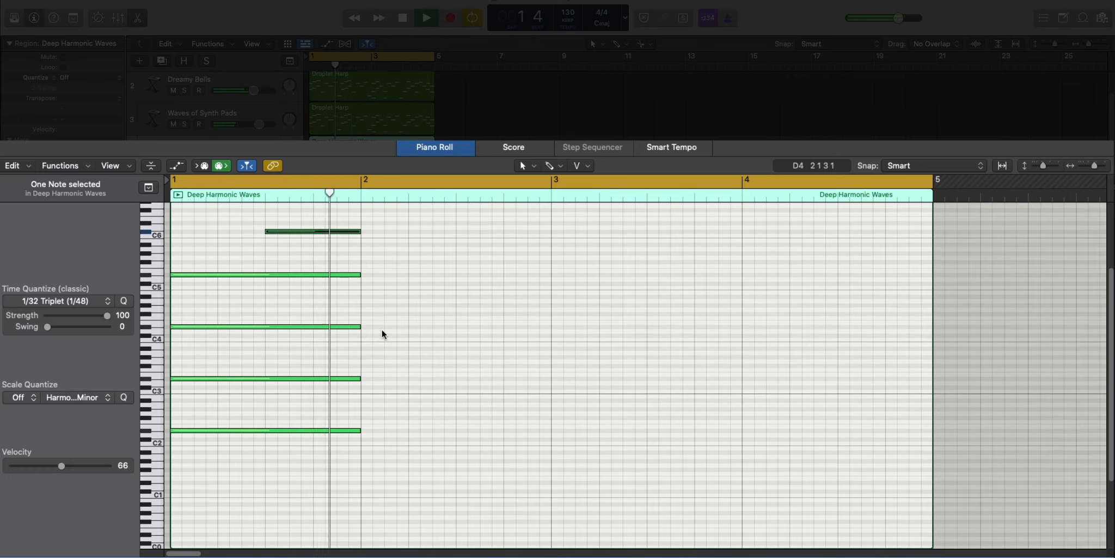
{"action": "key", "text": "space"}
{"action": "key", "text": "space"}
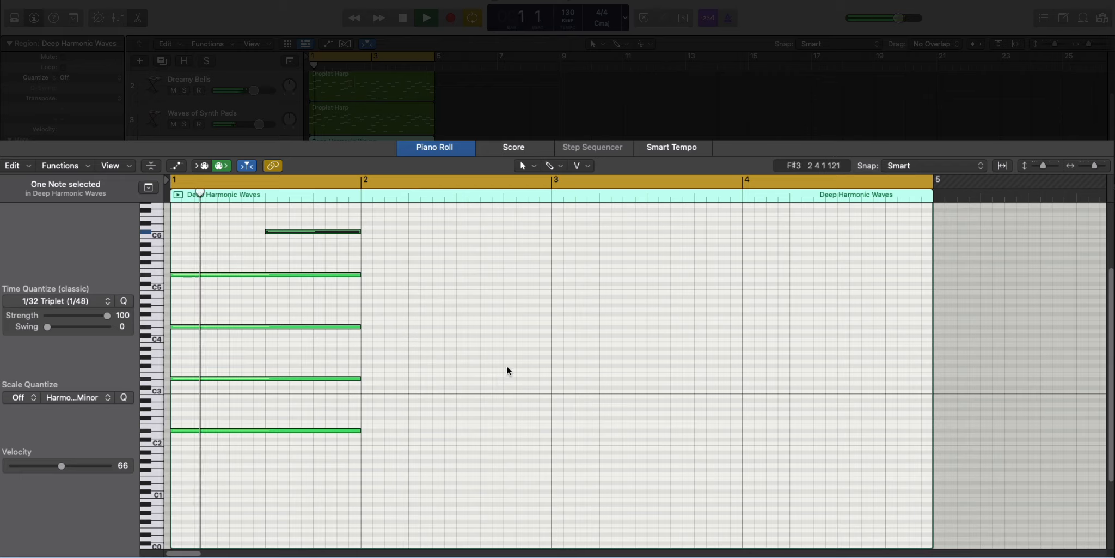
Add a half-bar G#5 note at the start of bar 2, and lower bar 1's highest note to A#5.
{"action": "left_click", "coordinate": [368, 244]}
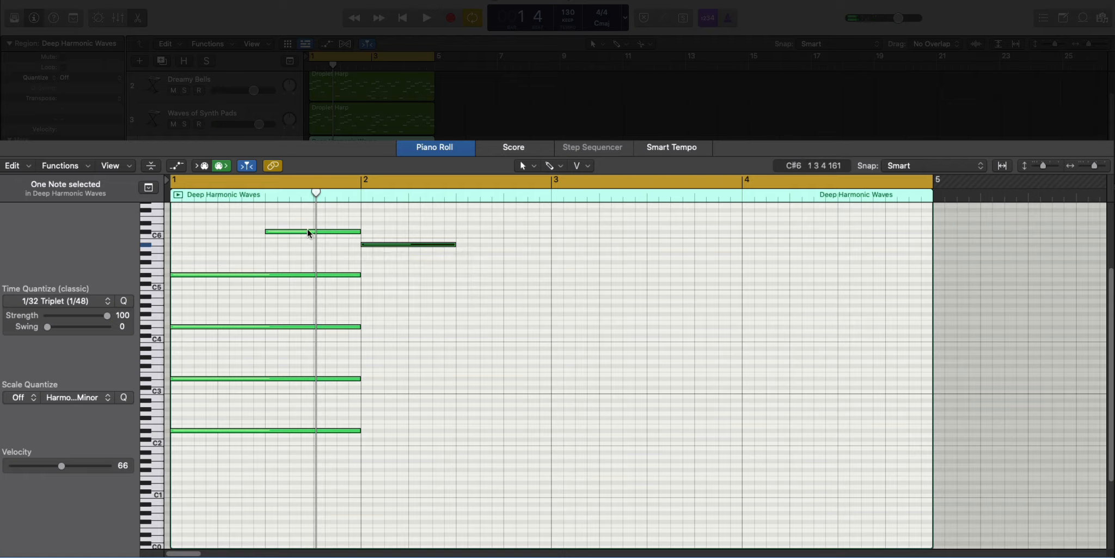
{"action": "left_click_drag", "start_coordinate": [309, 231], "coordinate": [308, 244]}
{"action": "left_click_drag", "start_coordinate": [384, 258], "coordinate": [385, 256]}
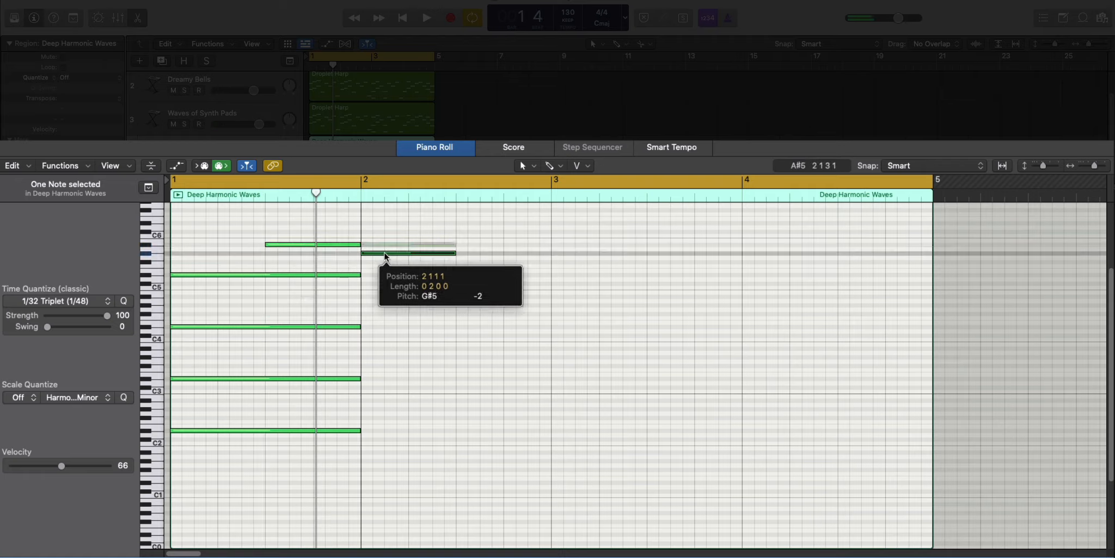
{"action": "key", "text": "space"}
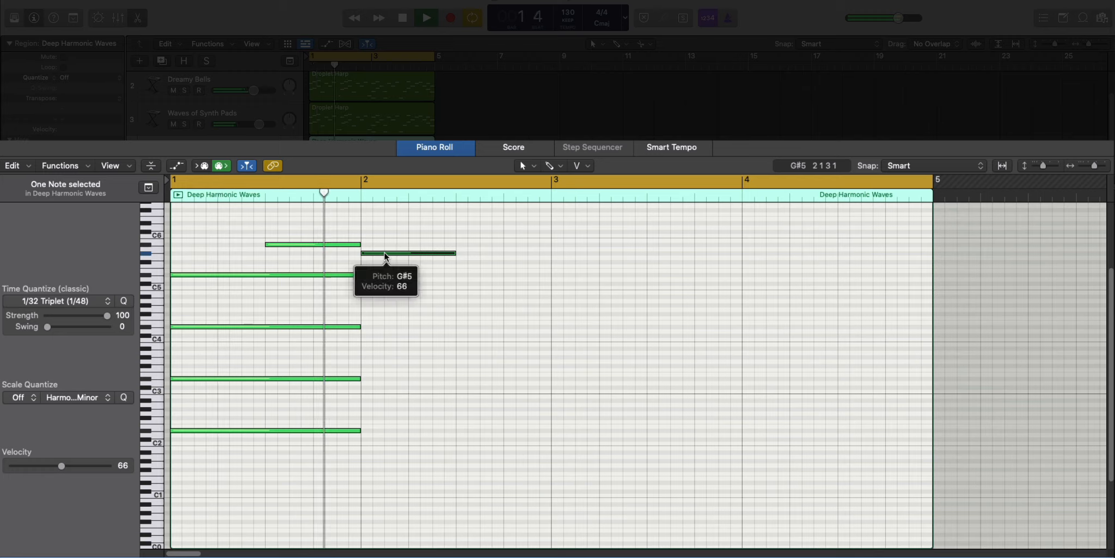
{"action": "key", "text": "space"}
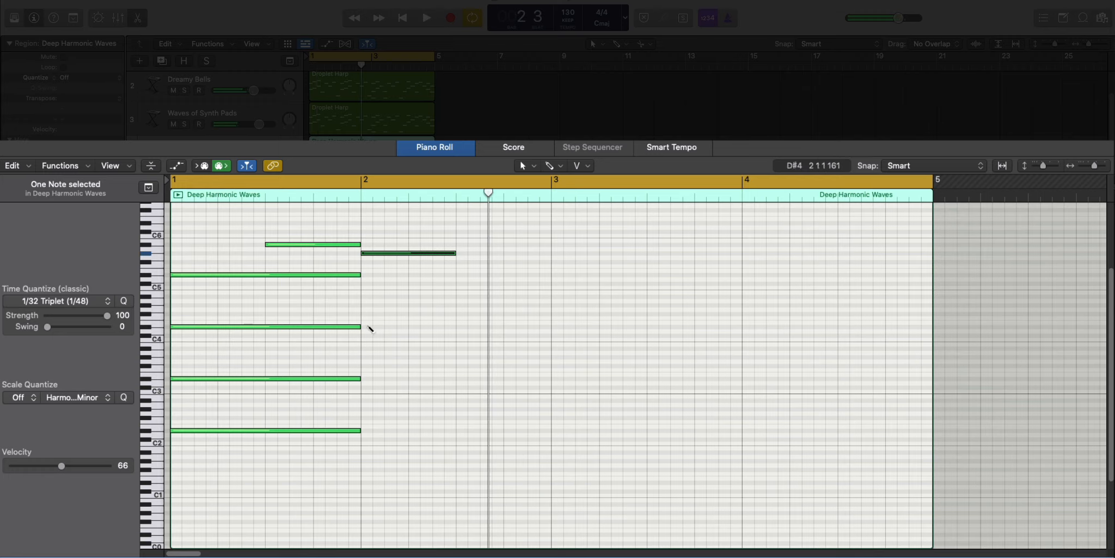
Complete the bar 2 chord with D#4, G#3 and D#2 notes, and extend all four of its notes to bar 3.
{"action": "left_click", "coordinate": [368, 326], "text": "super"}
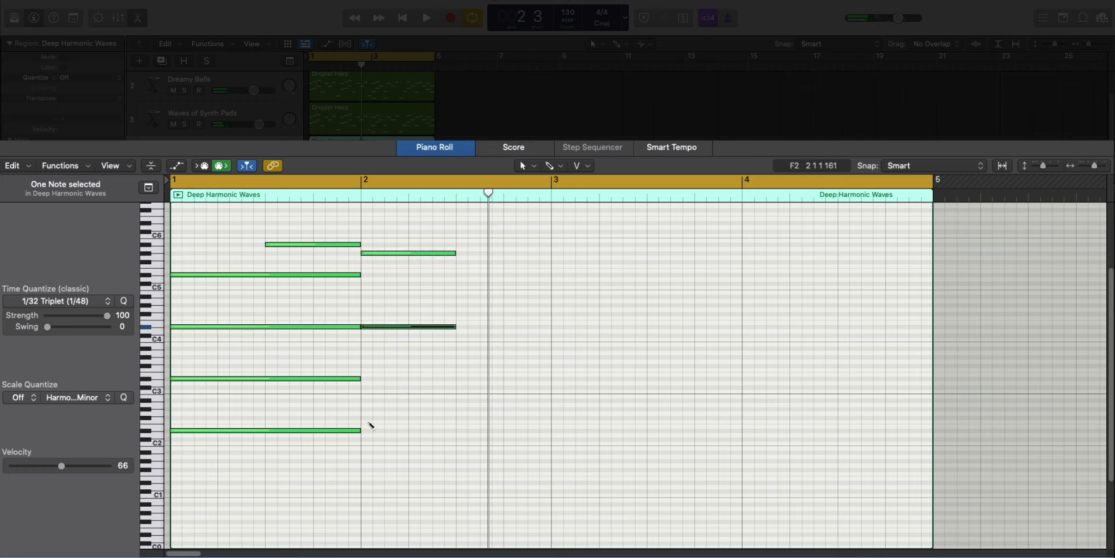
{"action": "left_click_drag", "start_coordinate": [383, 412], "coordinate": [384, 433]}
{"action": "key", "text": "space"}
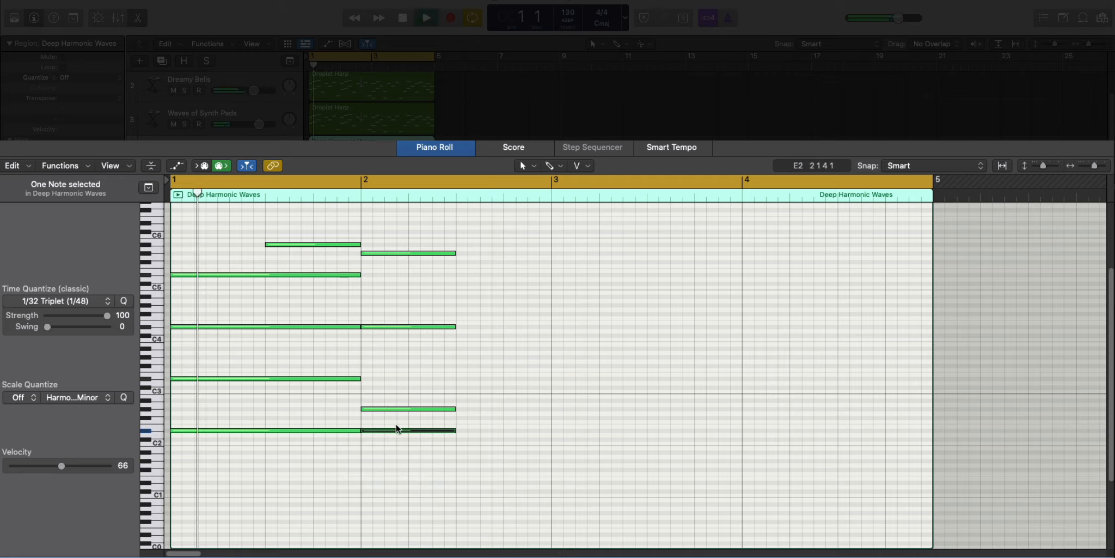
{"action": "key", "text": "space"}
{"action": "left_click", "coordinate": [399, 407]}
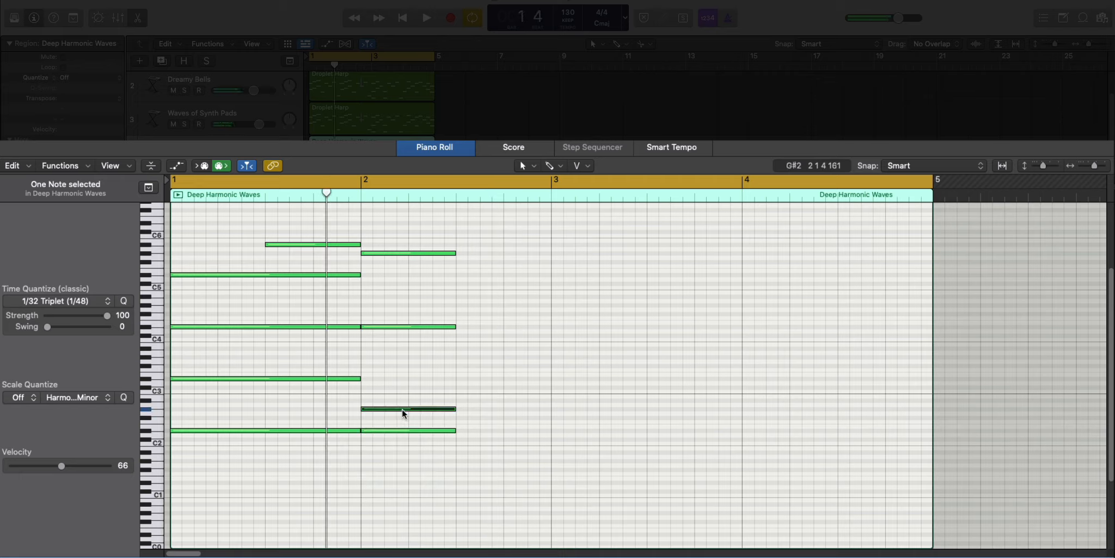
{"action": "key", "text": "alt+shift+Up"}
{"action": "key", "text": "space"}
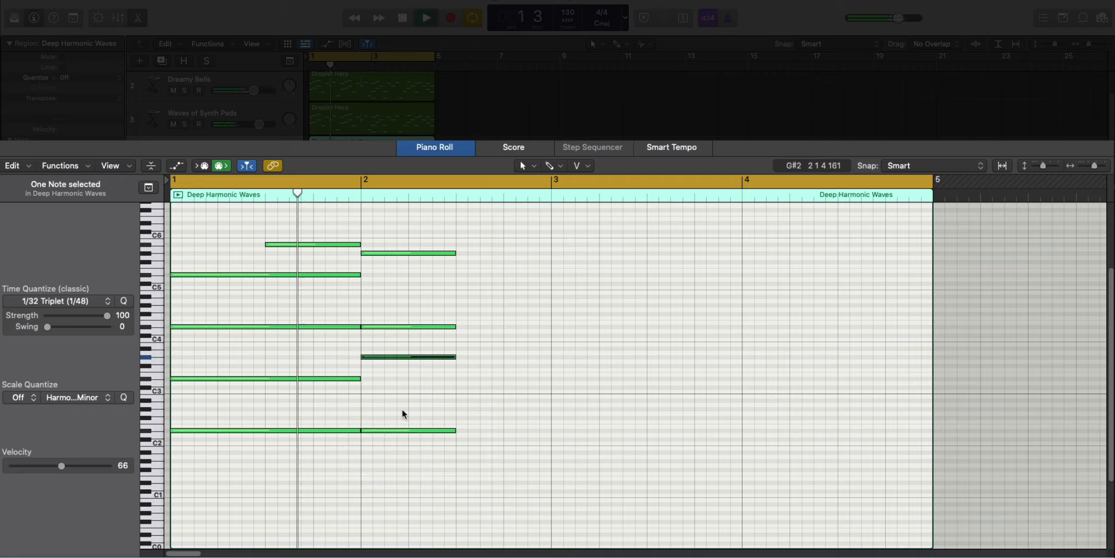
{"action": "left_click_drag", "start_coordinate": [485, 463], "coordinate": [547, 269]}
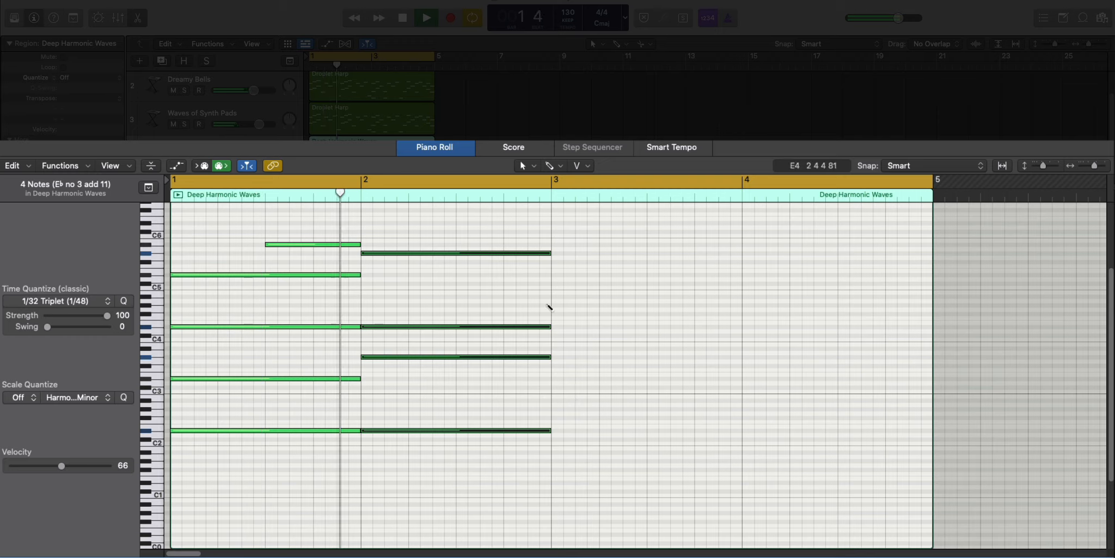
Build a chord at bar 3 from D#5 and B4, copy both notes two octaves down, and extend all four through bar 4.
{"action": "left_click", "coordinate": [553, 274], "text": "super"}
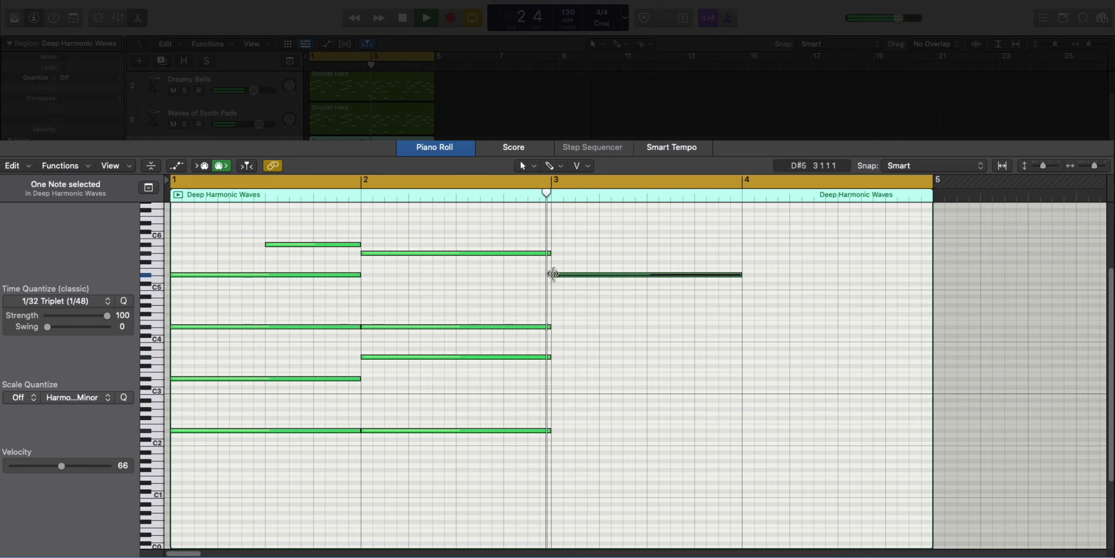
{"action": "left_click_drag", "start_coordinate": [566, 274], "coordinate": [571, 296]}
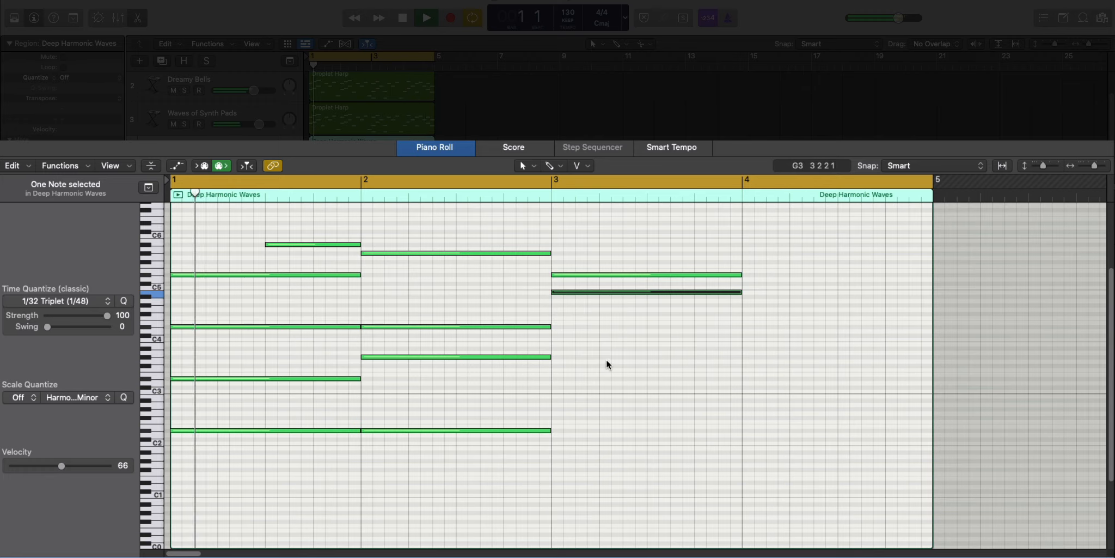
{"action": "left_click", "coordinate": [592, 274], "text": "shift"}
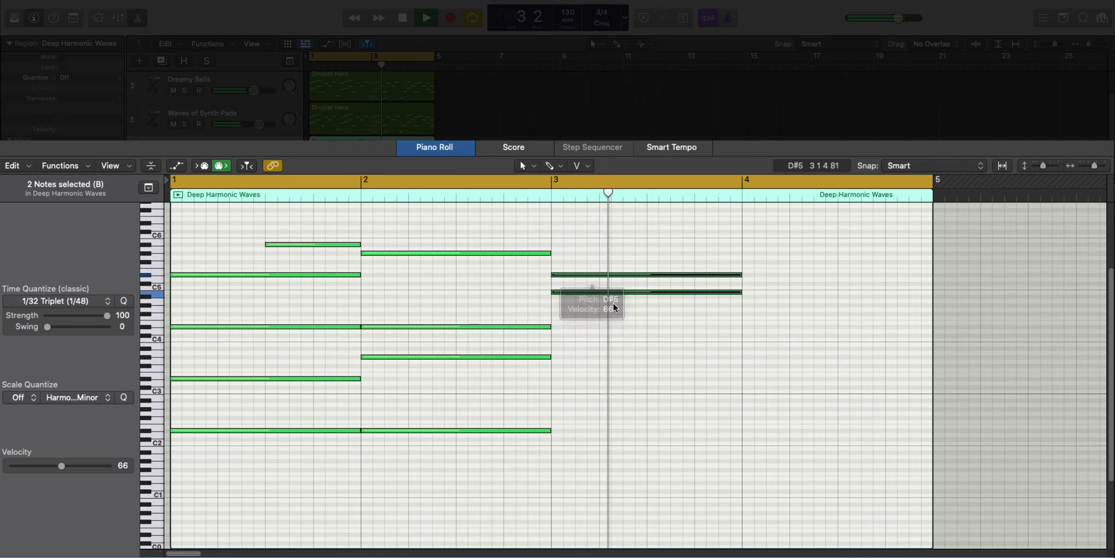
{"action": "left_click_drag", "start_coordinate": [590, 276], "coordinate": [589, 379]}
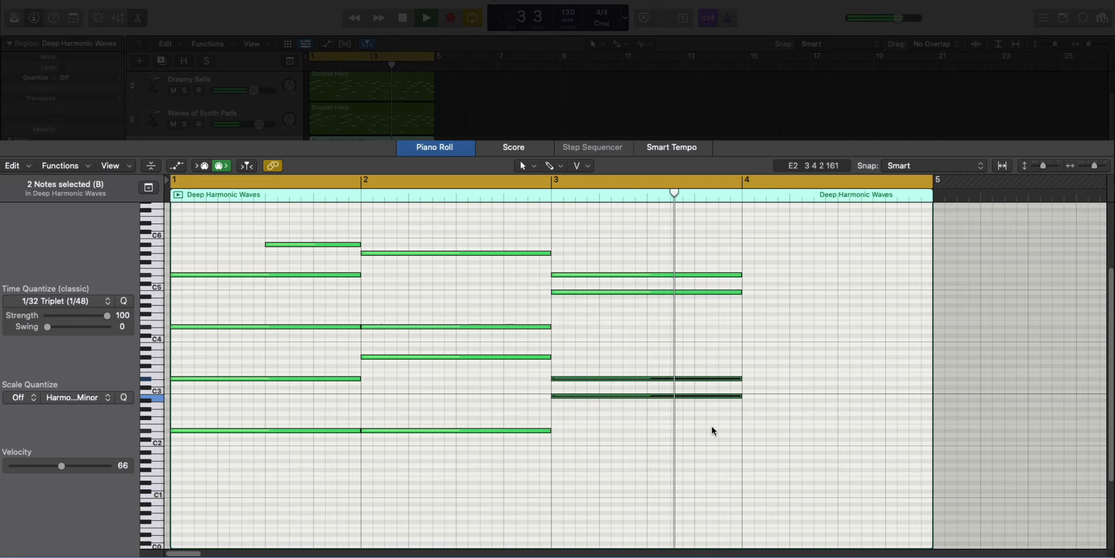
{"action": "left_click_drag", "start_coordinate": [784, 436], "coordinate": [928, 295]}
{"action": "key", "text": "space"}
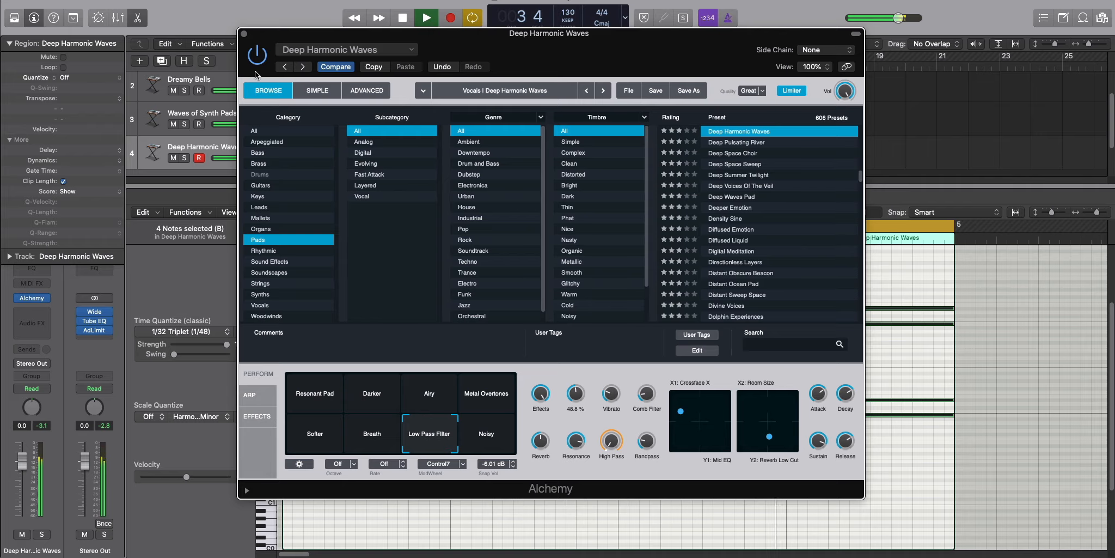
Close the Alchemy window, lower the Deep Harmonic Waves track's volume to -4.2 dB during playback, and stop playback.
{"action": "left_click", "coordinate": [244, 34]}
{"action": "key", "text": "x"}
{"action": "key", "text": "x"}
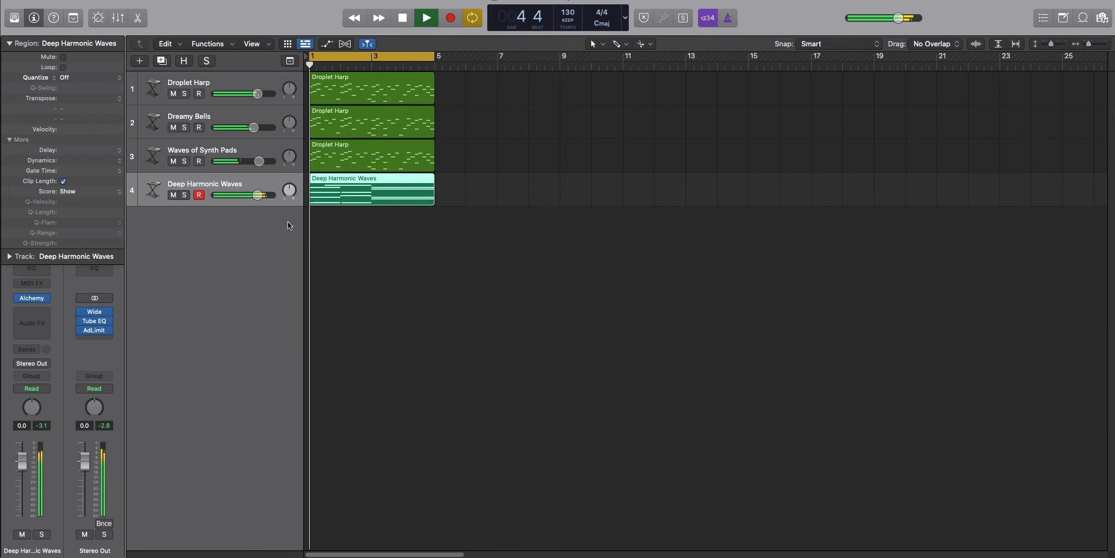
{"action": "left_click_drag", "start_coordinate": [253, 195], "coordinate": [247, 194]}
{"action": "key", "text": "space"}
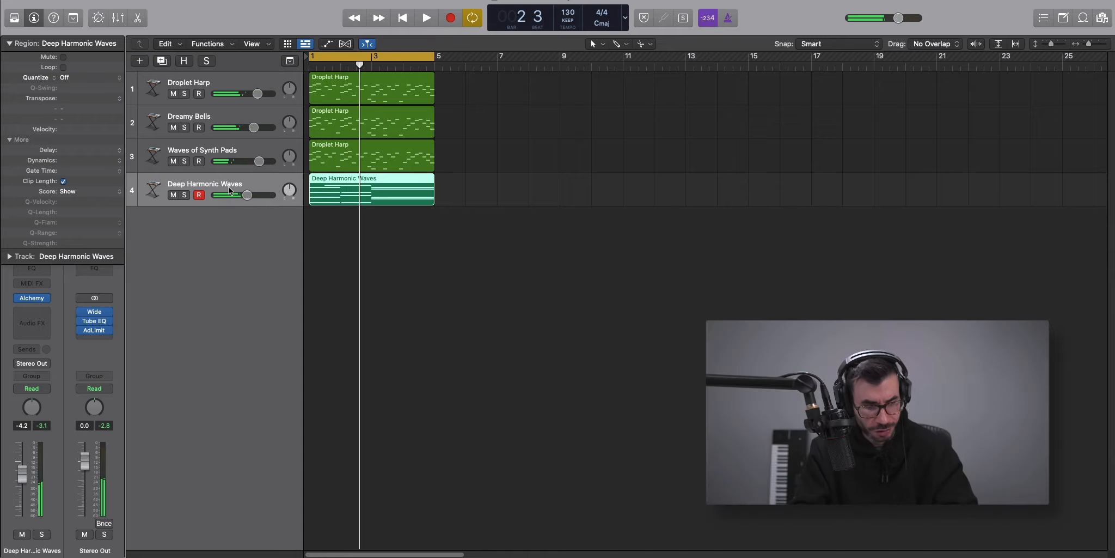
Duplicate the Deep Harmonic Waves track without its region, and open Alchemy on the new fifth track.
{"action": "key", "text": "super+d"}
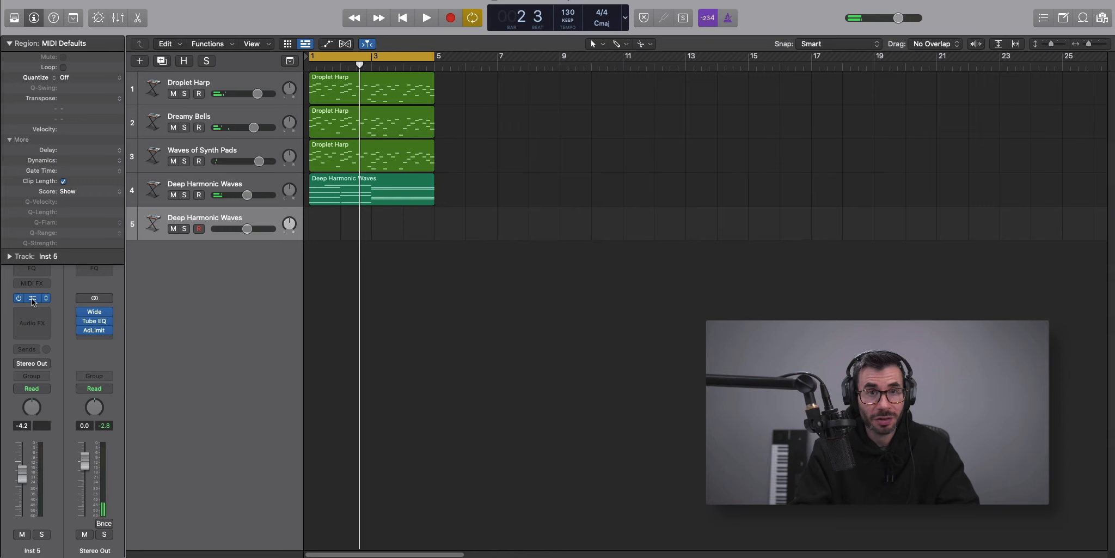
{"action": "left_click", "coordinate": [32, 300]}
{"action": "left_click_drag", "start_coordinate": [725, 159], "coordinate": [541, 68]}
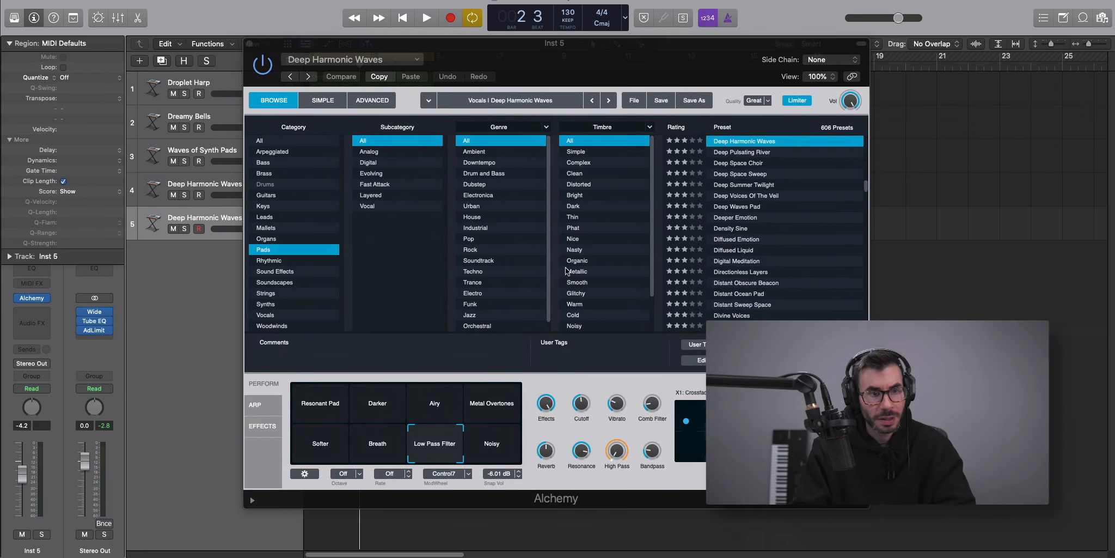
Load the Genetic Soup preset from Alchemy's Soundscapes category on the fifth track.
{"action": "left_click", "coordinate": [295, 286]}
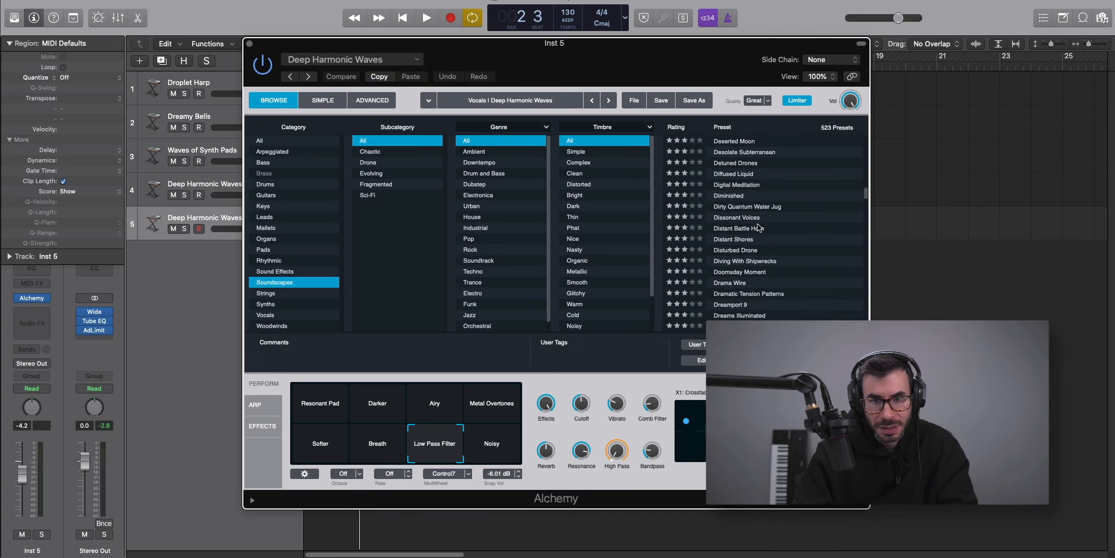
{"action": "scroll", "coordinate": [760, 228], "scroll_direction": "down", "scroll_amount": 15}
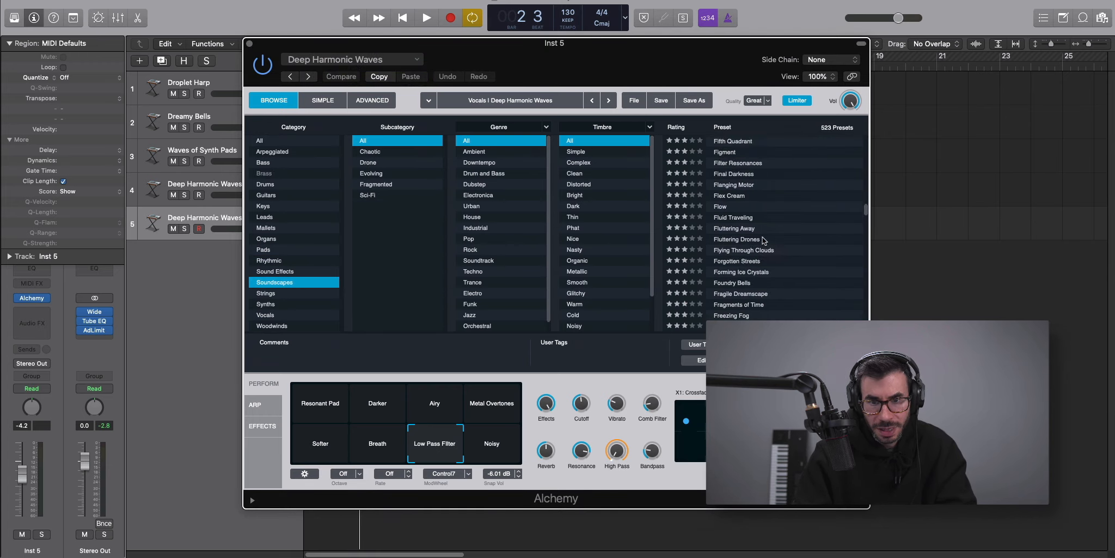
{"action": "scroll", "coordinate": [764, 240], "scroll_direction": "down", "scroll_amount": 5}
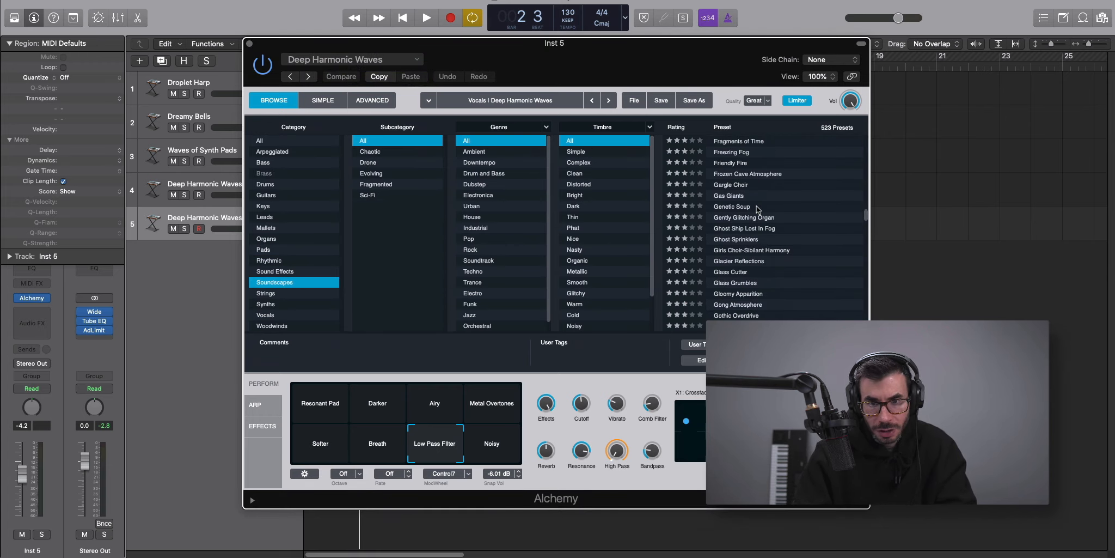
{"action": "left_click", "coordinate": [757, 207]}
Copy the Deep Harmonic Waves region onto the Genetic Soup track at bar 1 and start playback.
{"action": "left_click_drag", "start_coordinate": [646, 65], "coordinate": [972, 242]}
{"action": "left_click_drag", "start_coordinate": [392, 196], "coordinate": [392, 231]}
{"action": "key", "text": "space"}
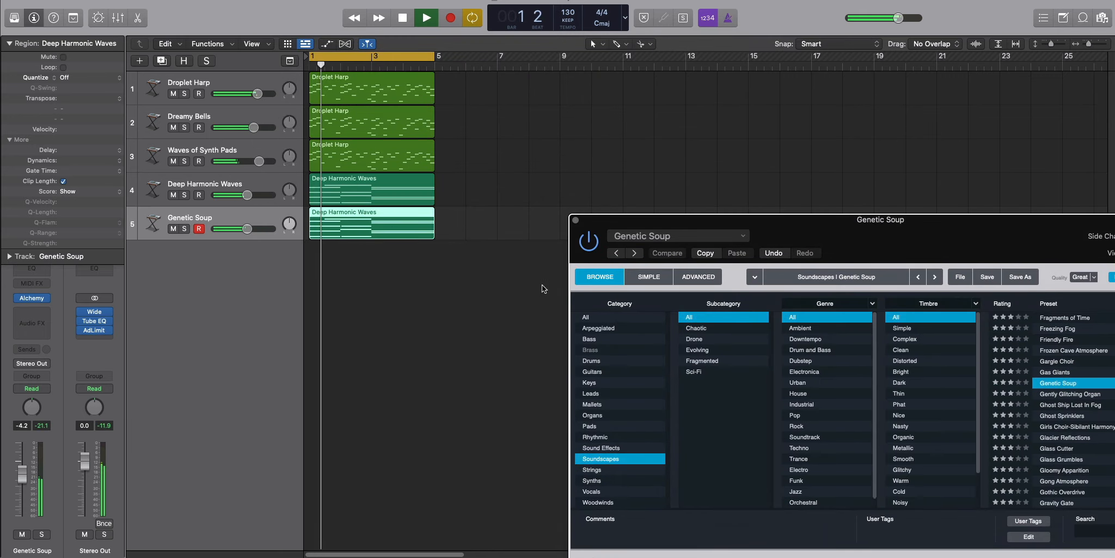
Solo the Deep Harmonic Waves and Genetic Soup tracks, and switch Genetic Soup's Alchemy sound to the Growing snapshot before stopping playback.
{"action": "left_click_drag", "start_coordinate": [951, 229], "coordinate": [738, 97]}
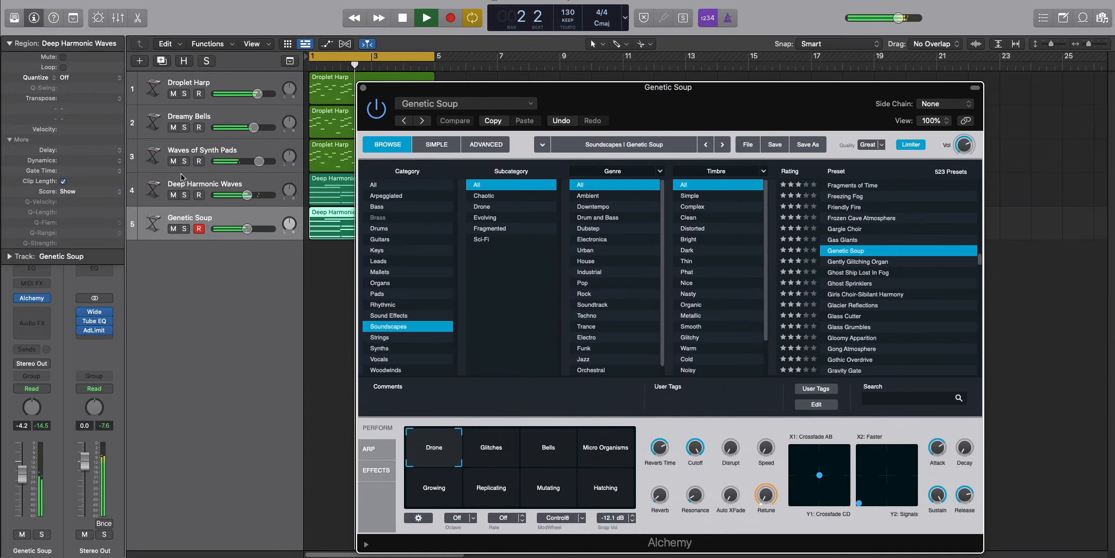
{"action": "key", "text": "s"}
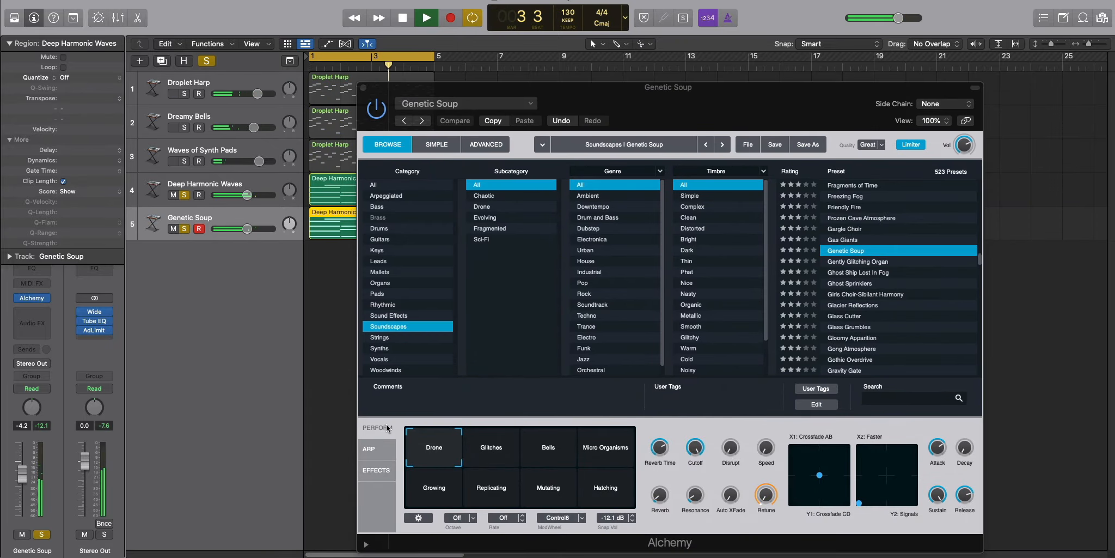
{"action": "left_click_drag", "start_coordinate": [707, 87], "coordinate": [618, 24]}
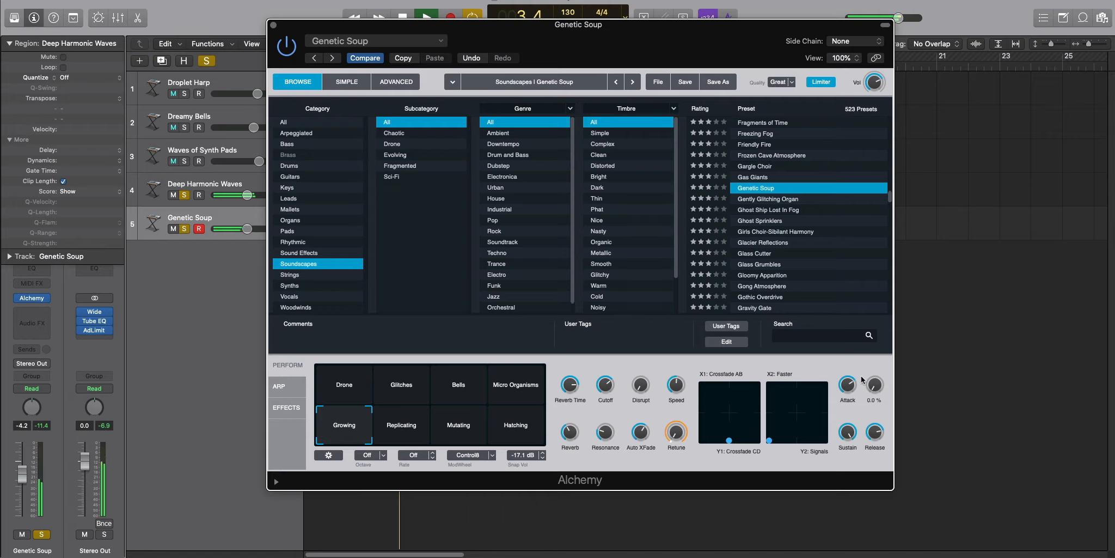
{"action": "left_click", "coordinate": [273, 25]}
{"action": "key", "text": "space"}
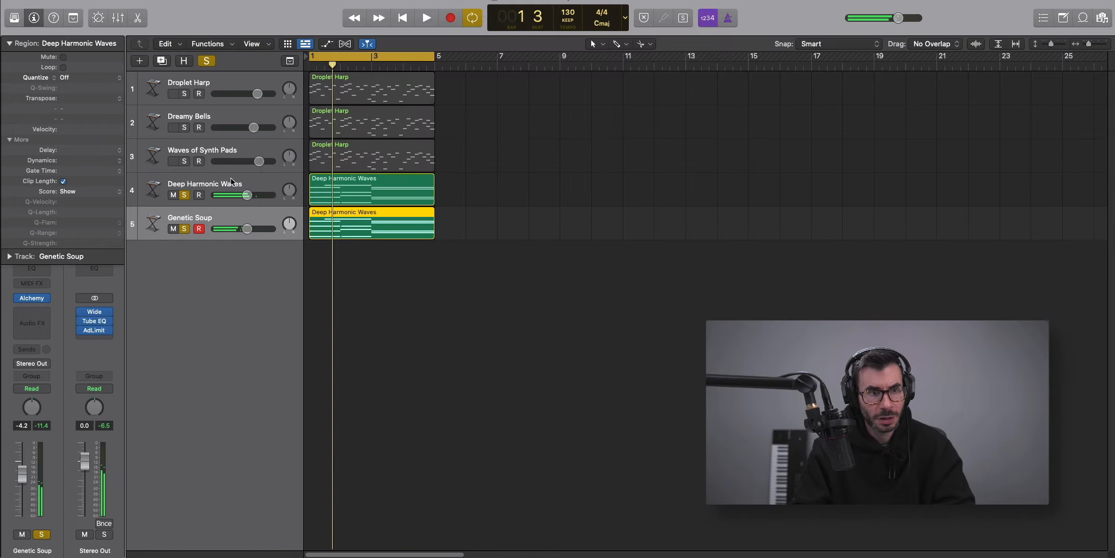
Group Deep Harmonic Waves and Genetic Soup into a summing stack, and lower the Genetic Soup track's volume during playback.
{"action": "left_click", "coordinate": [232, 181], "text": "shift"}
{"action": "key", "text": "super+shift+d"}
{"action": "key", "text": "space"}
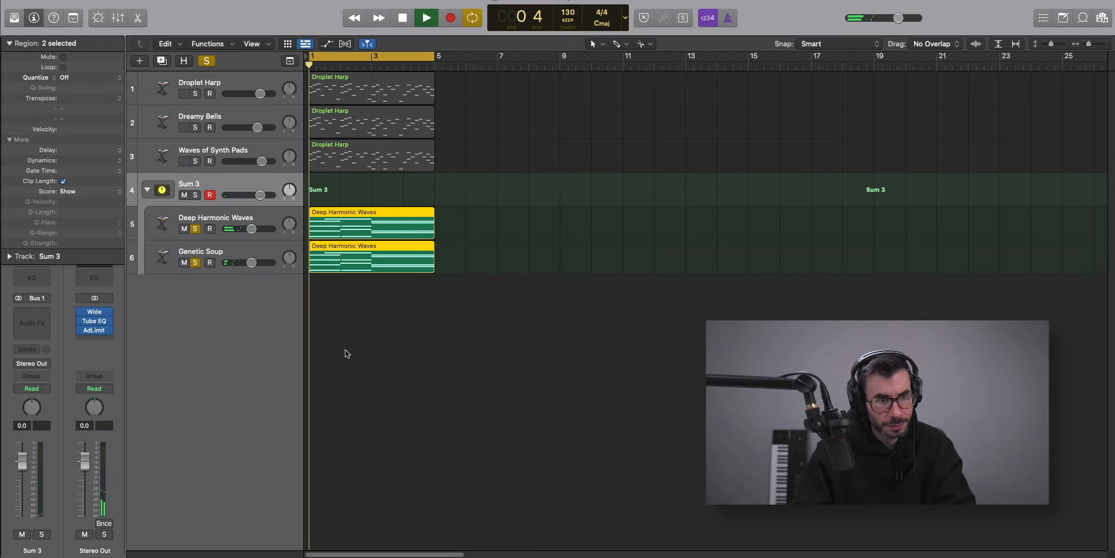
{"action": "left_click_drag", "start_coordinate": [252, 266], "coordinate": [227, 264]}
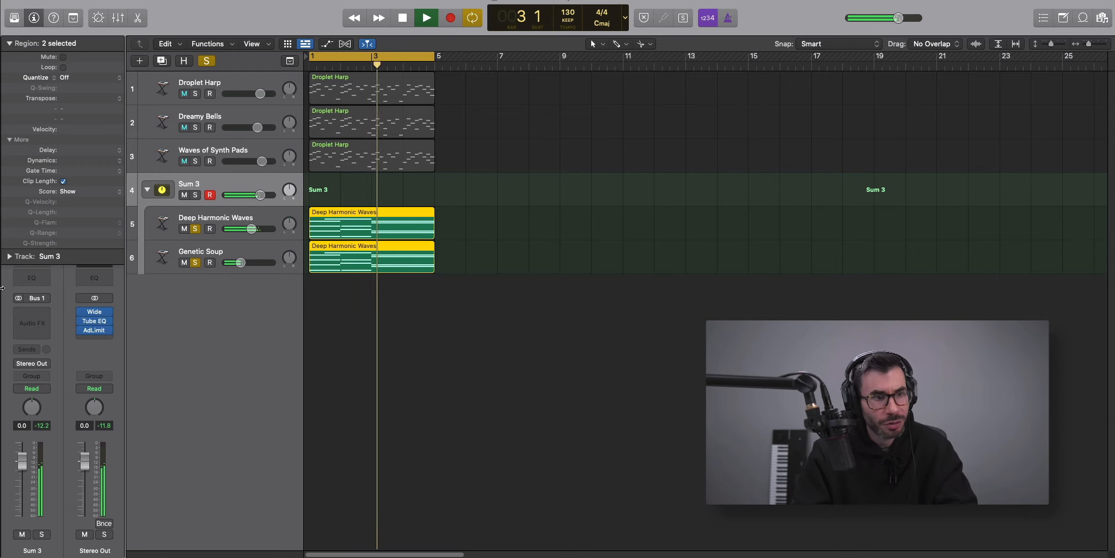
{"action": "key", "text": "space"}
Add a Channel EQ to the Sum 3 stack with a high cut at 2280 Hz and a 48 dB/Oct slope.
{"action": "left_click", "coordinate": [34, 278]}
{"action": "left_click_drag", "start_coordinate": [904, 156], "coordinate": [738, 137]}
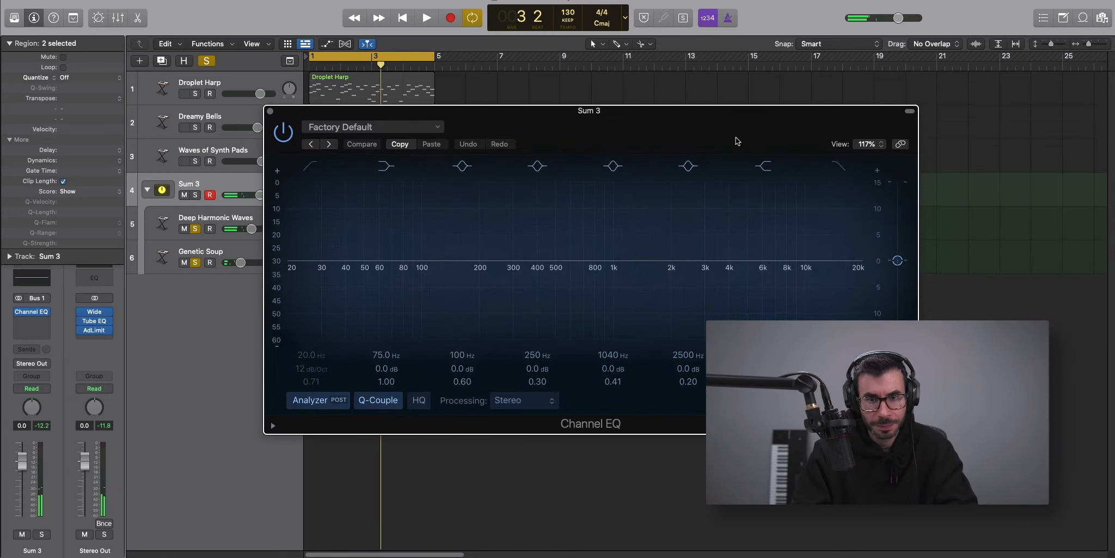
{"action": "left_click", "coordinate": [839, 165]}
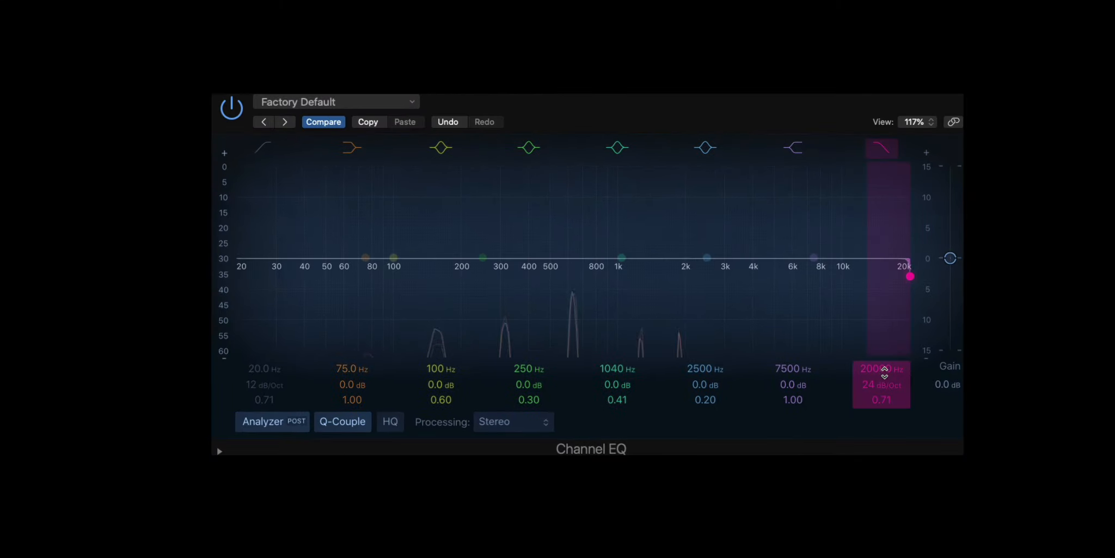
{"action": "left_click_drag", "start_coordinate": [885, 373], "coordinate": [884, 438]}
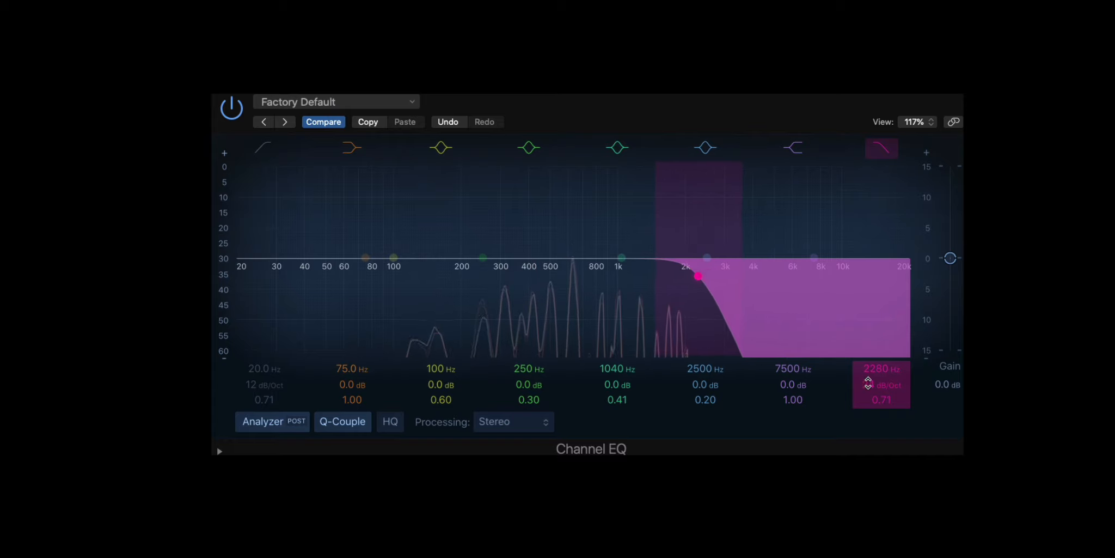
{"action": "left_click_drag", "start_coordinate": [871, 379], "coordinate": [871, 366]}
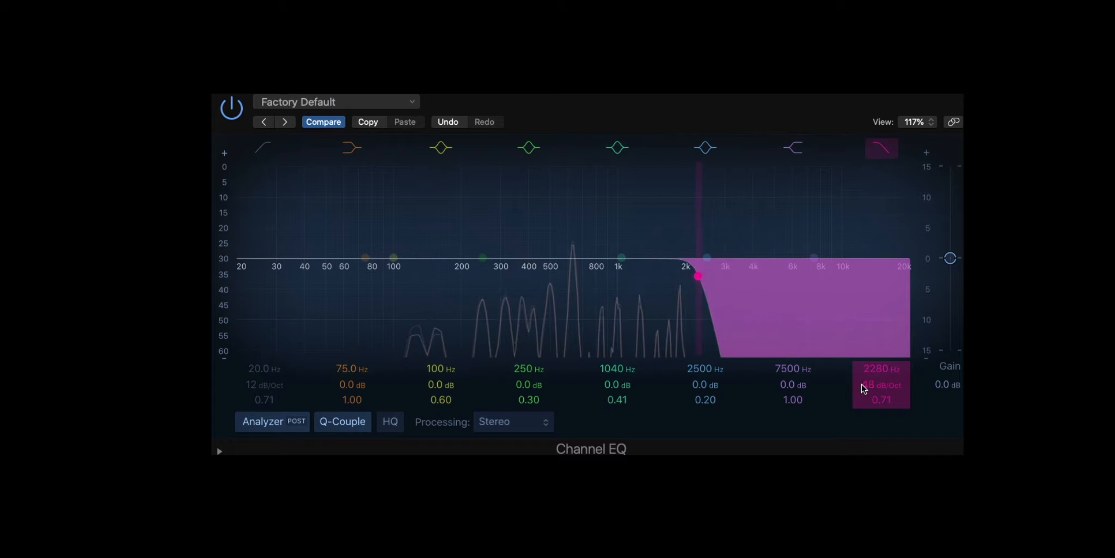
Enable a low cut at 1040 Hz with 12 dB/Oct in the Channel EQ, and set the high cut's Q to 0.15.
{"action": "left_click", "coordinate": [262, 149]}
{"action": "mouse_move", "coordinate": [248, 369]}
{"action": "left_mouse_down"}
{"action": "mouse_move", "coordinate": [248, 349]}
{"action": "mouse_move", "coordinate": [247, 370]}
{"action": "left_mouse_up"}
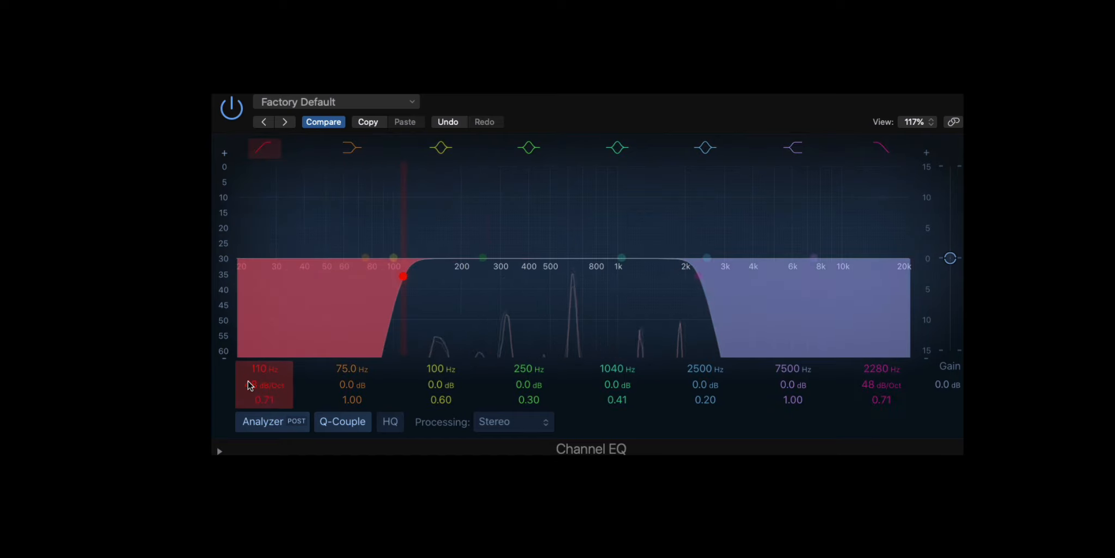
{"action": "left_click_drag", "start_coordinate": [403, 277], "coordinate": [526, 276]}
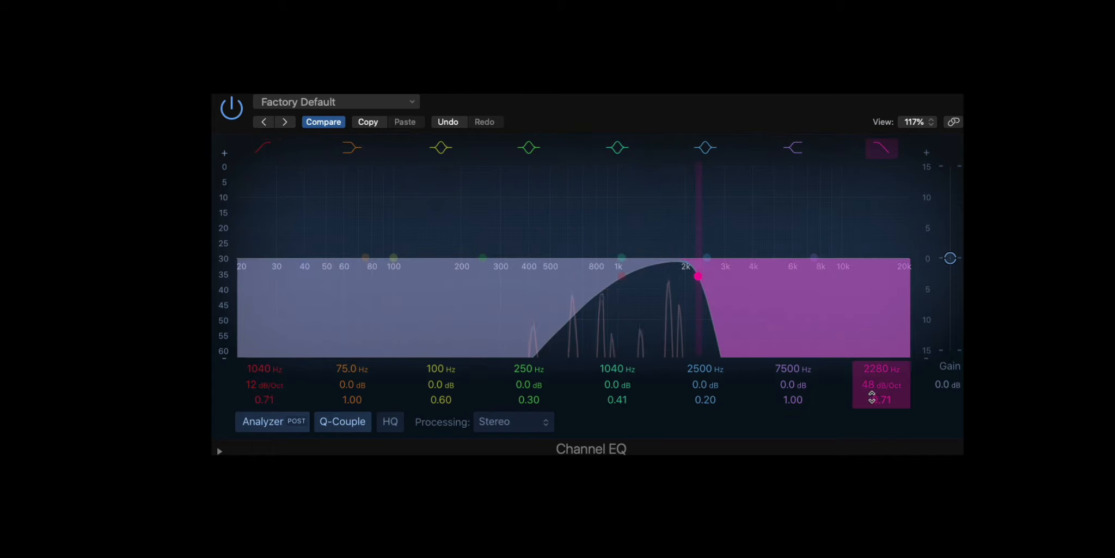
{"action": "left_click_drag", "start_coordinate": [879, 399], "coordinate": [879, 414]}
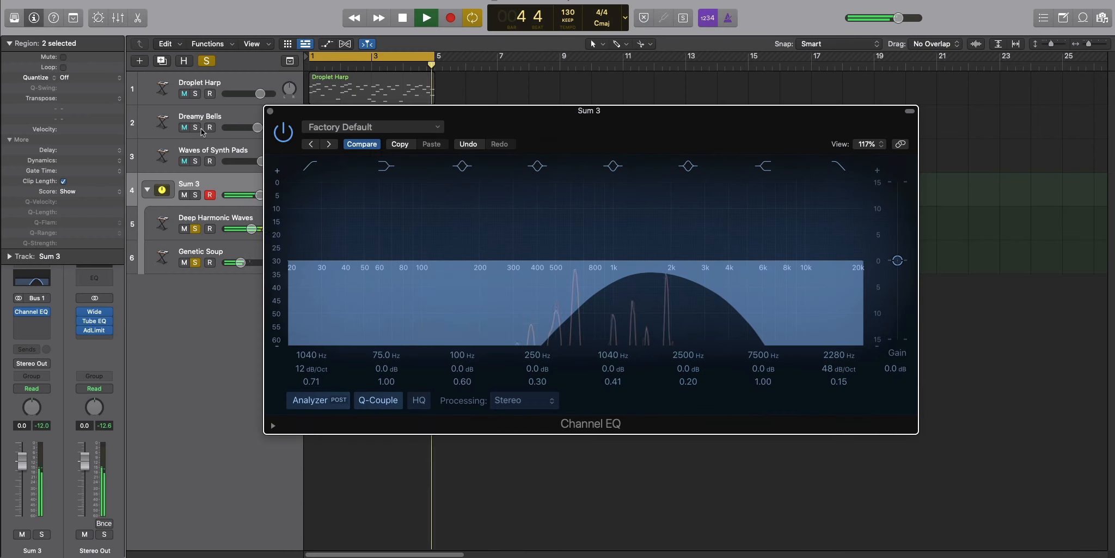
{"action": "left_click", "coordinate": [272, 112]}
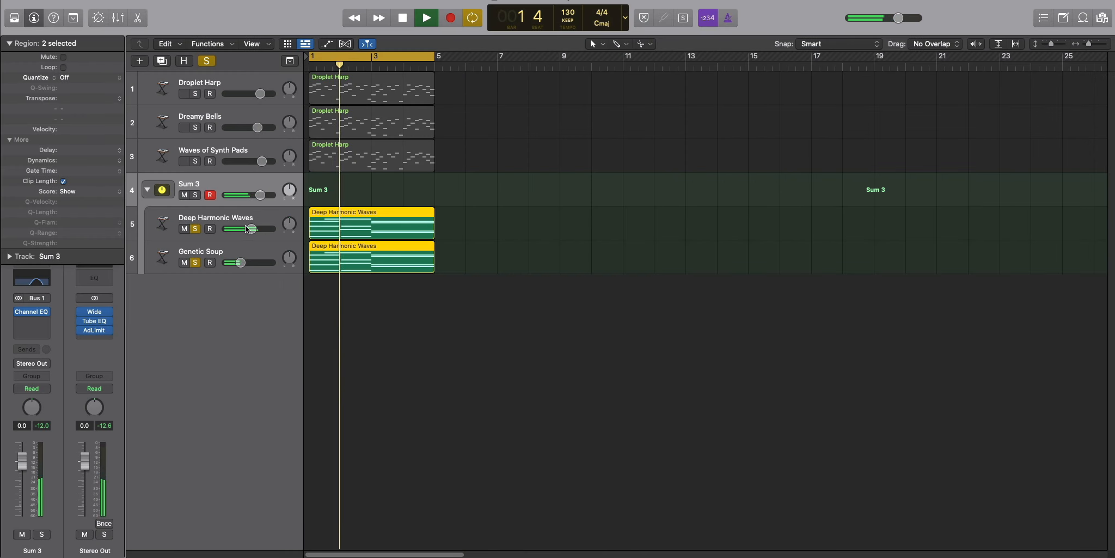
Slightly lower the volumes of the Deep Harmonic Waves and Genetic Soup tracks, and stop playback.
{"action": "left_click_drag", "start_coordinate": [251, 228], "coordinate": [249, 228]}
{"action": "left_click_drag", "start_coordinate": [241, 262], "coordinate": [241, 263]}
{"action": "key", "text": "space"}
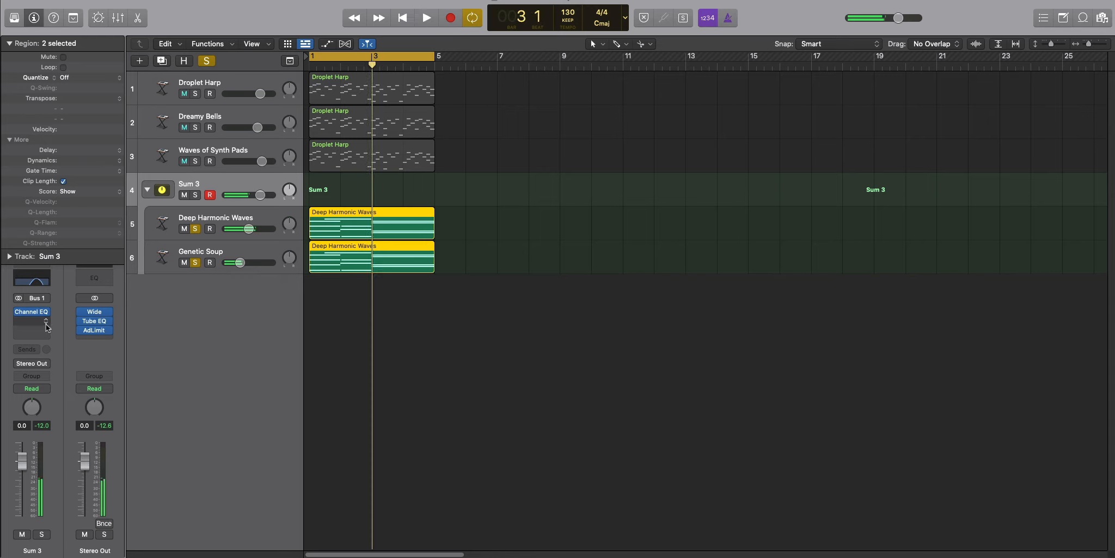
Insert the Wavy plug-in after the Channel EQ on Sum 3, and enable its Deep and Vivid modes during playback.
{"action": "left_click", "coordinate": [30, 337]}
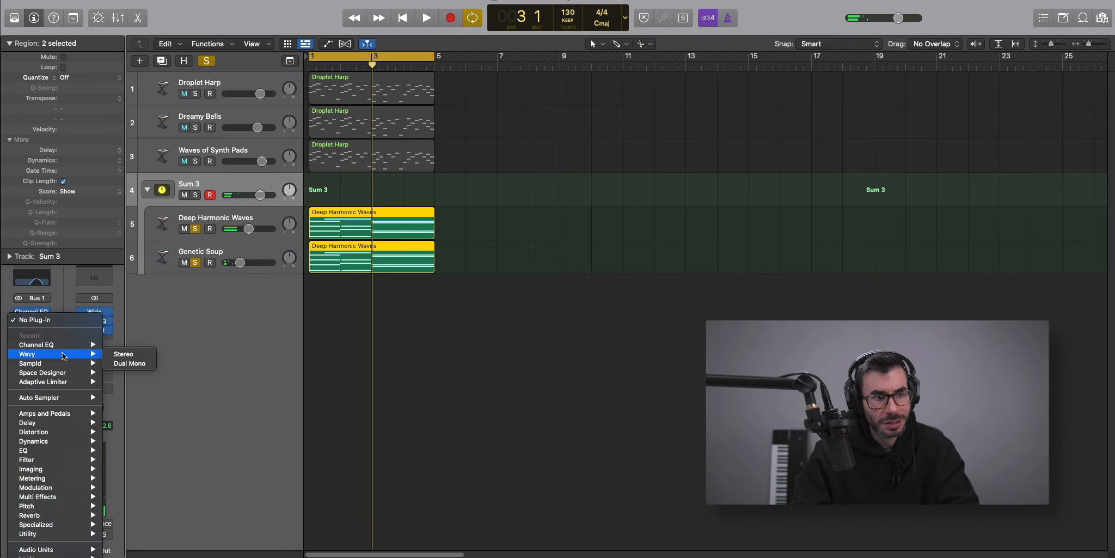
{"action": "left_click", "coordinate": [553, 326]}
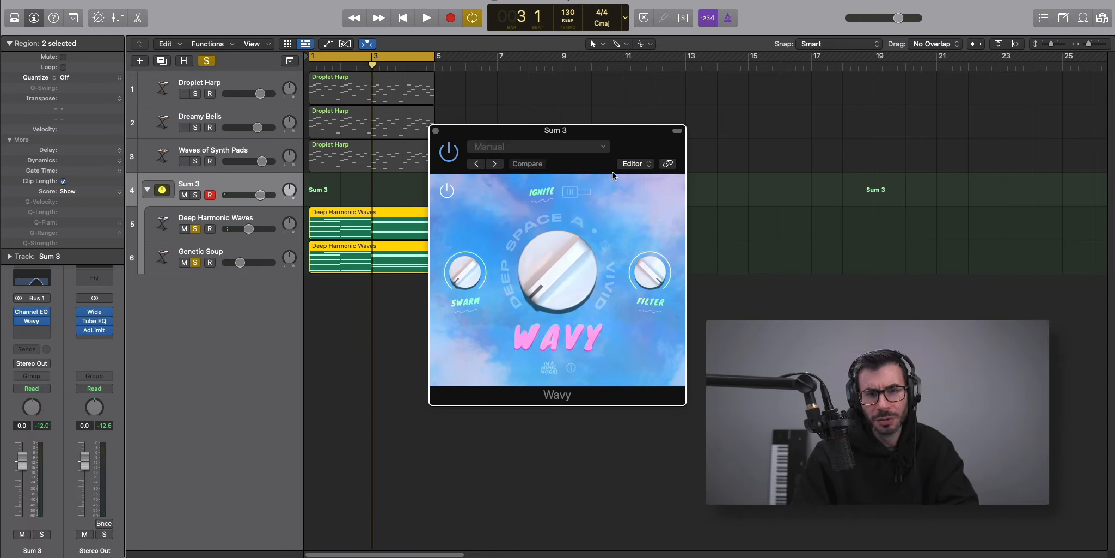
{"action": "key", "text": "space"}
{"action": "left_click", "coordinate": [507, 284]}
{"action": "left_click", "coordinate": [603, 295]}
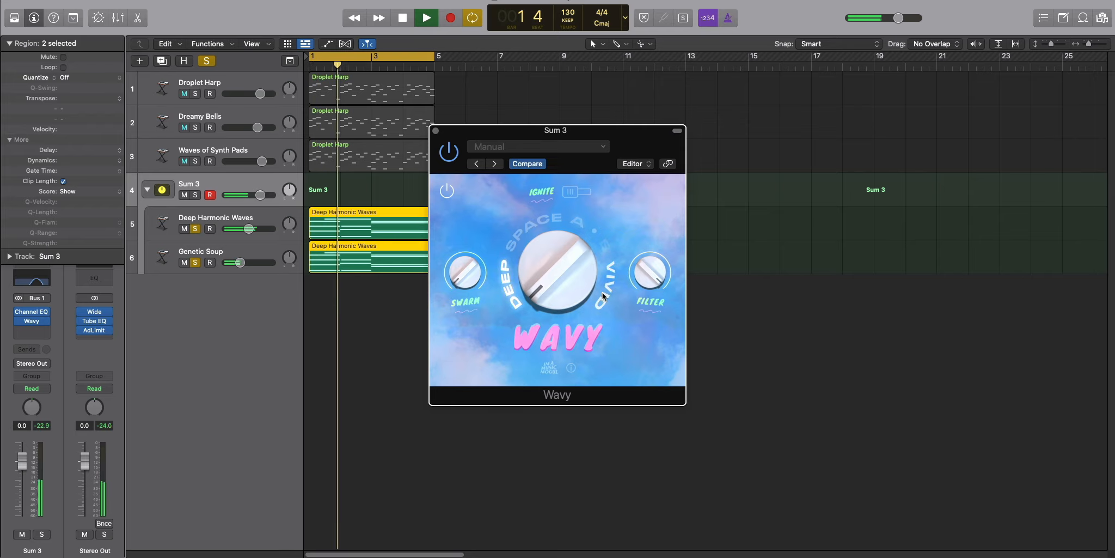
Enable Wavy's Space and A modes, raise Swarm and set the main knob to 49%, comparing the sound with the effect bypassed.
{"action": "left_click_drag", "start_coordinate": [572, 291], "coordinate": [576, 231]}
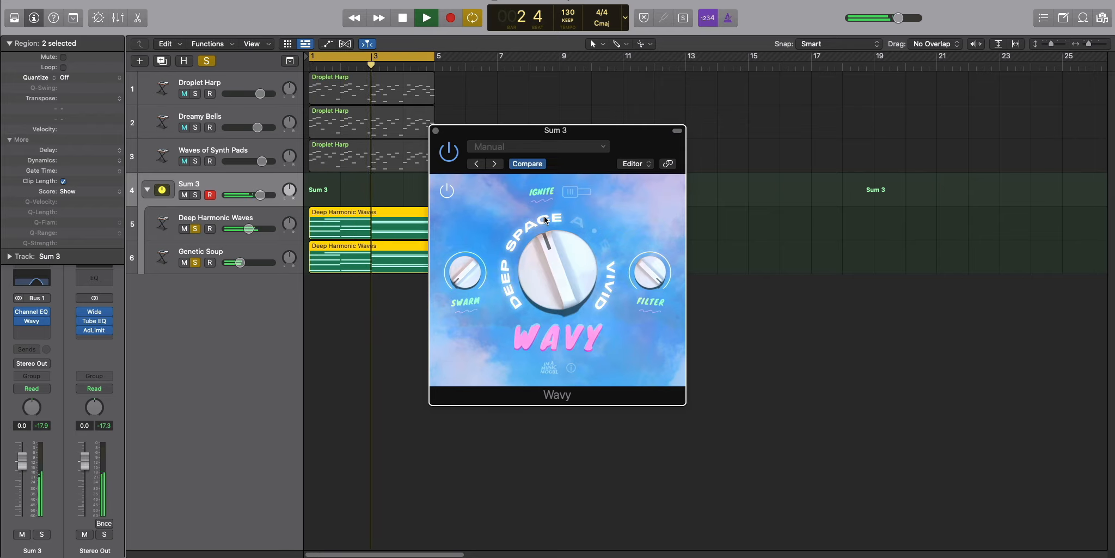
{"action": "left_click_drag", "start_coordinate": [460, 272], "coordinate": [451, 255]}
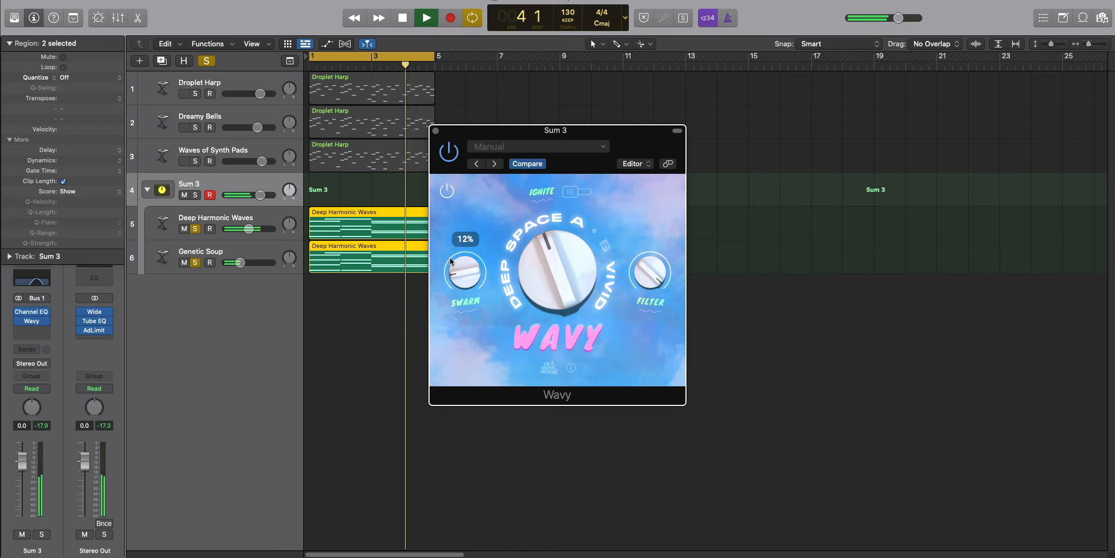
{"action": "left_click_drag", "start_coordinate": [529, 264], "coordinate": [531, 251]}
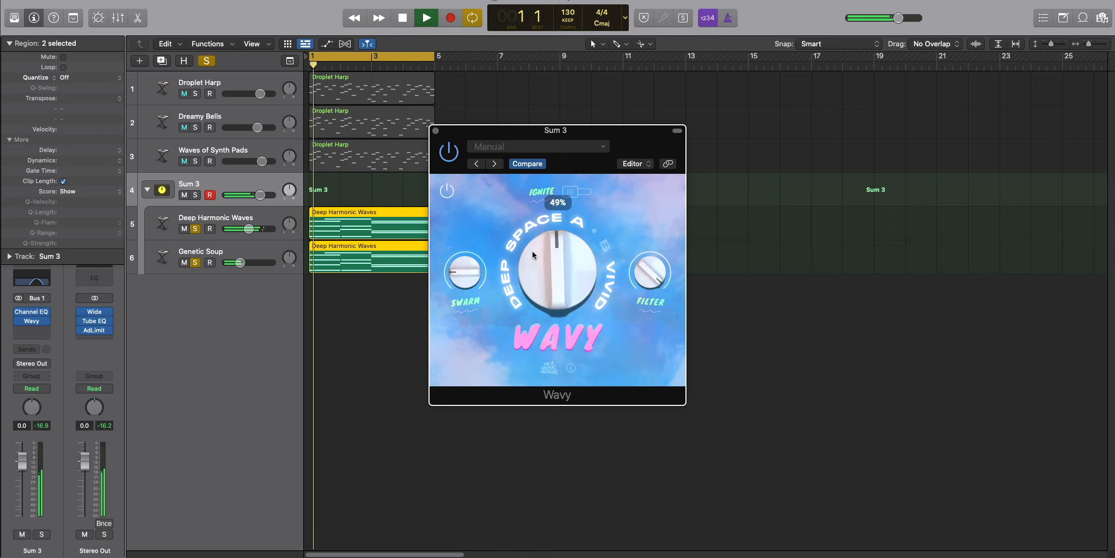
{"action": "left_click", "coordinate": [446, 190]}
{"action": "left_click", "coordinate": [447, 190]}
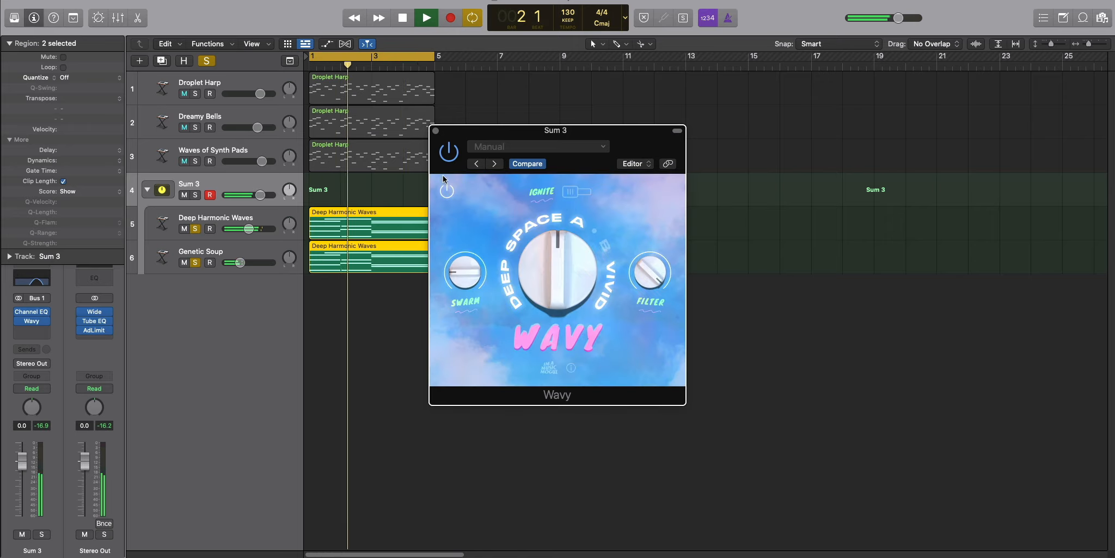
{"action": "left_click", "coordinate": [435, 131]}
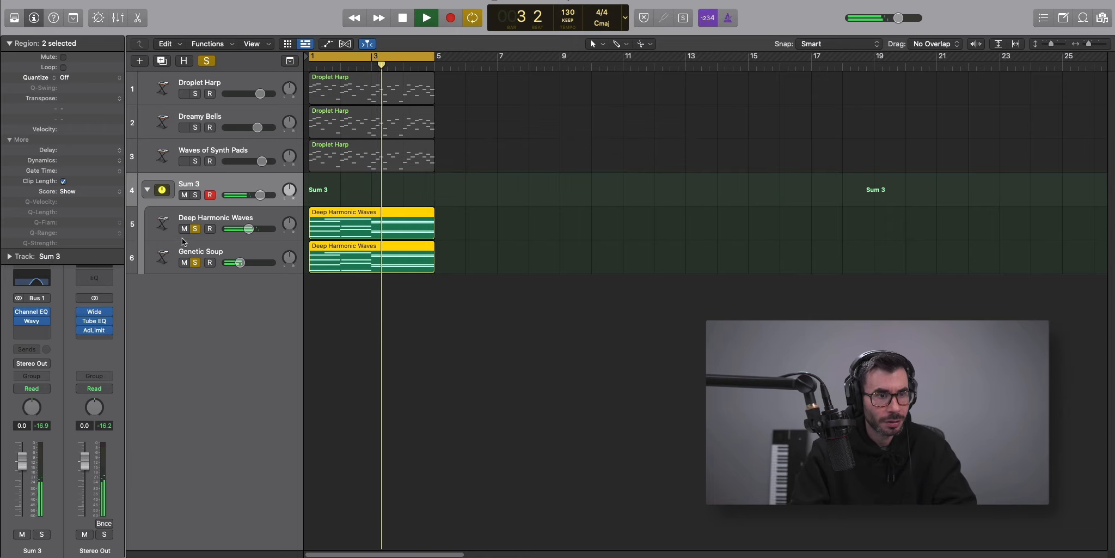
Unsolo the two pad tracks, lower the Sum 3 stack's volume to -5.5 dB against the melody, and stop playback.
{"action": "left_click", "coordinate": [194, 229]}
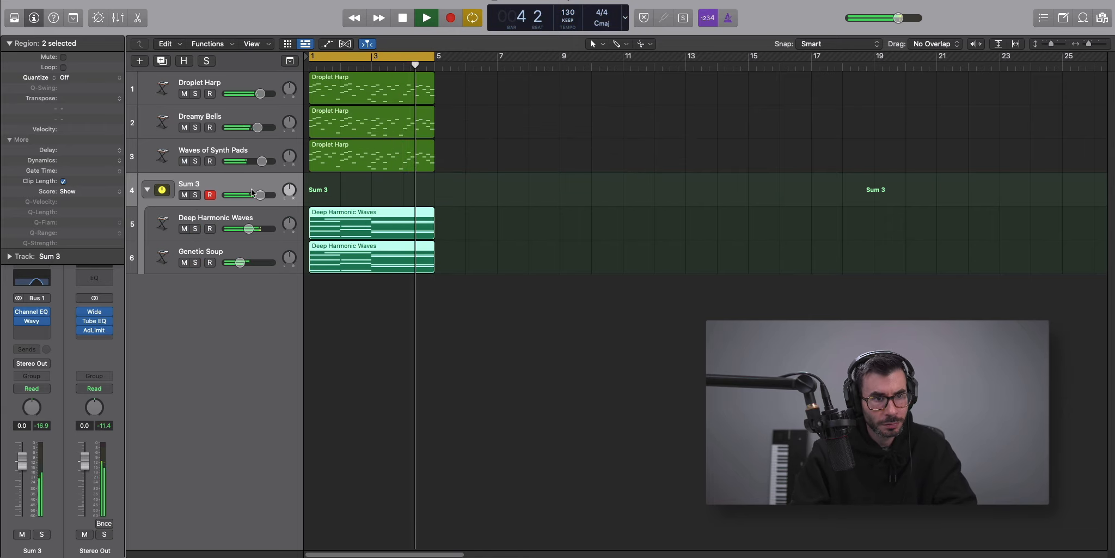
{"action": "left_click_drag", "start_coordinate": [258, 196], "coordinate": [249, 195]}
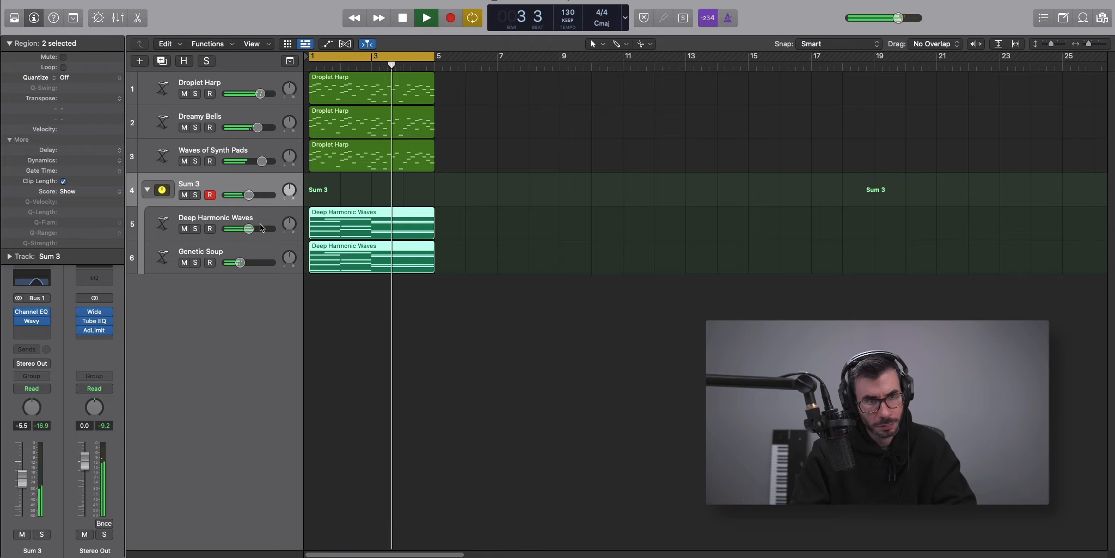
{"action": "key", "text": "space"}
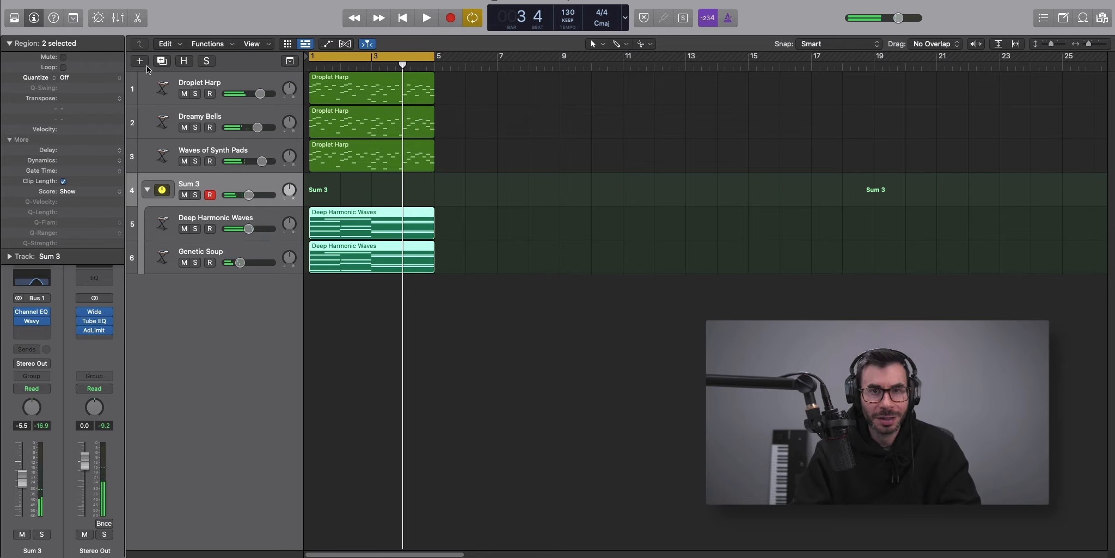
Create a new software instrument track and load the Motley Crew Drum Kit user patch on it.
{"action": "left_click", "coordinate": [140, 61]}
{"action": "key", "text": "Return"}
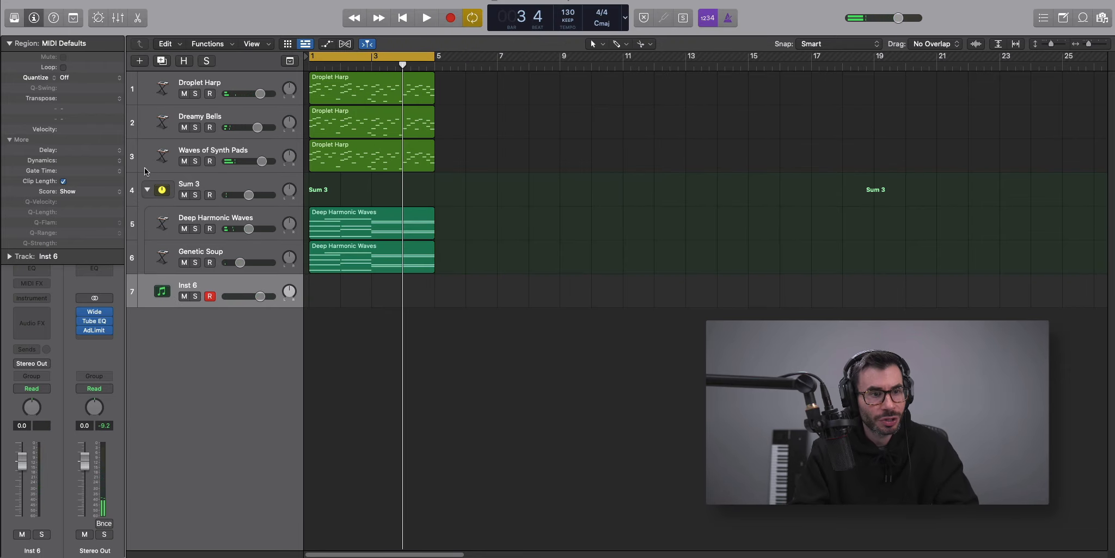
{"action": "left_click", "coordinate": [25, 20]}
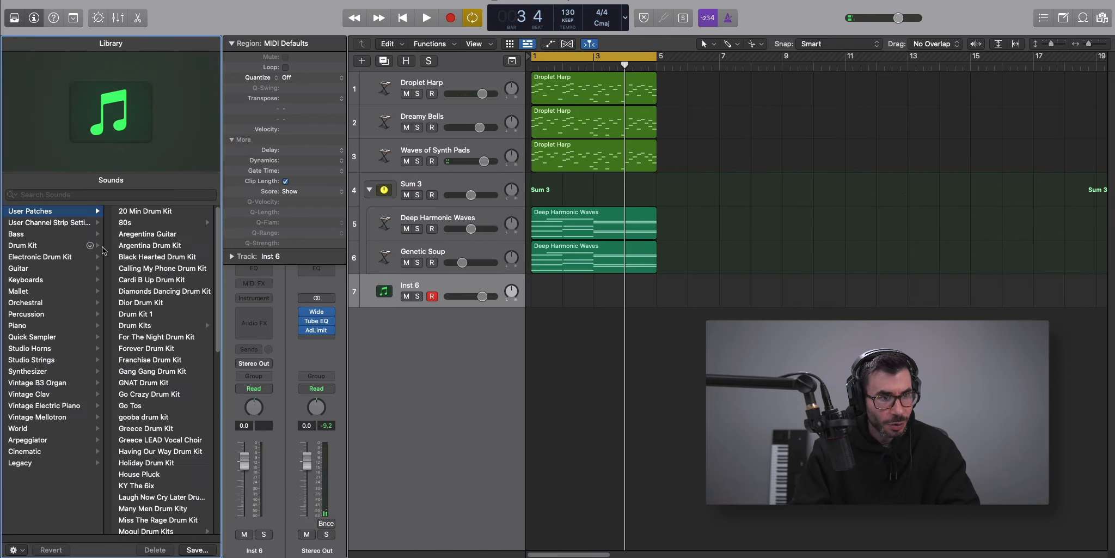
{"action": "scroll", "coordinate": [193, 388], "scroll_direction": "down", "scroll_amount": 5}
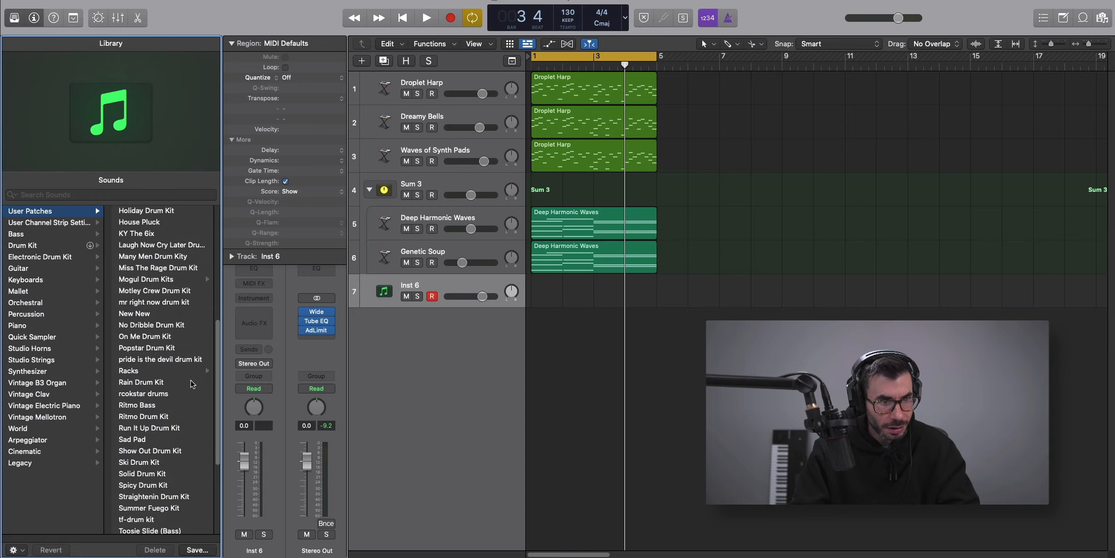
{"action": "scroll", "coordinate": [186, 370], "scroll_direction": "up", "scroll_amount": 1}
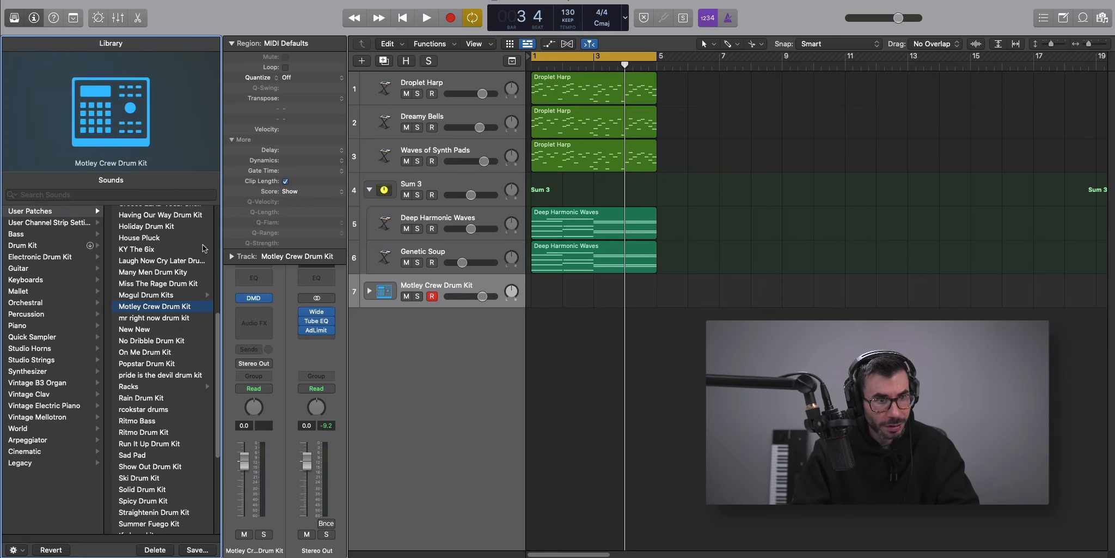
{"action": "left_click", "coordinate": [17, 21]}
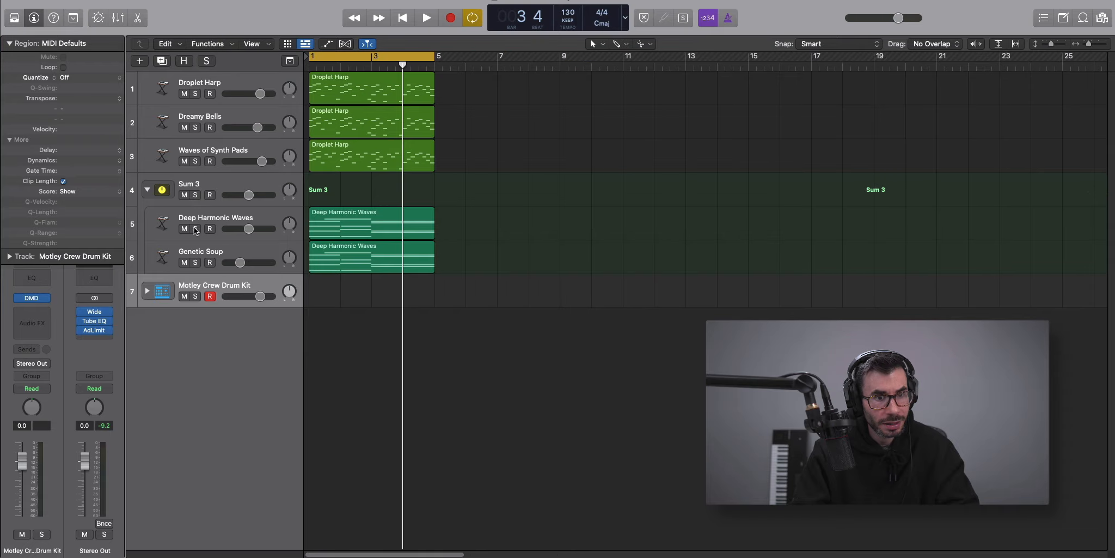
Expand the Motley Crew Drum Kit stack, create a pattern region on the snare 1 track with a hit on step 9, and play the beat.
{"action": "left_click", "coordinate": [147, 292]}
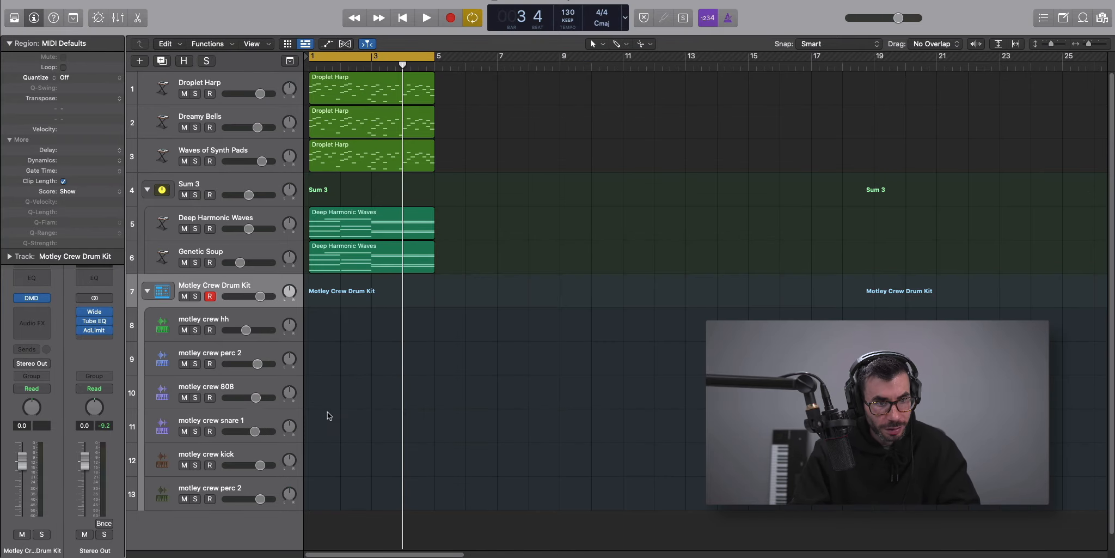
{"action": "right_click", "coordinate": [333, 428]}
{"action": "left_click", "coordinate": [349, 440]}
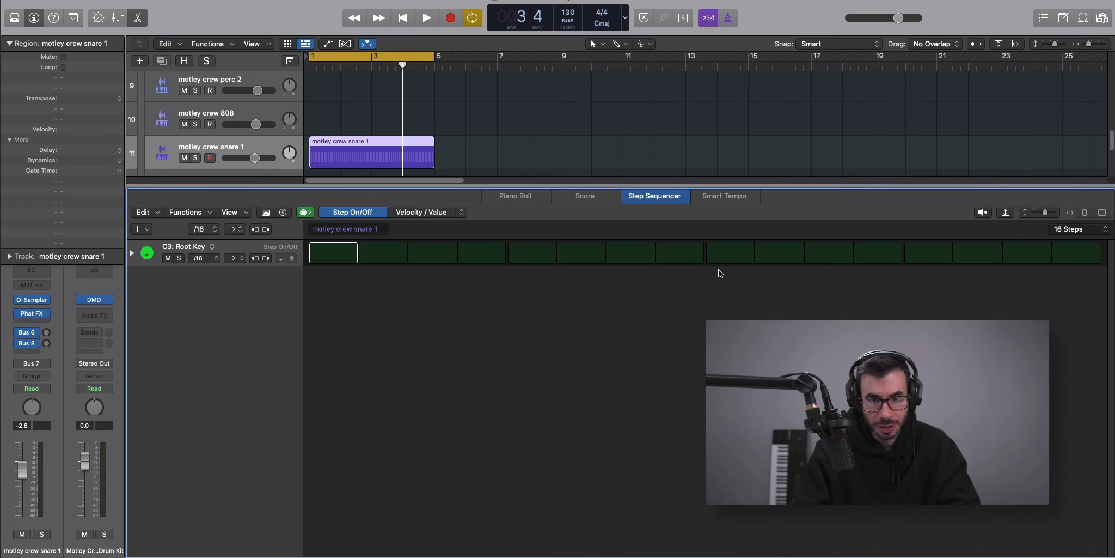
{"action": "key", "text": "x"}
{"action": "key", "text": "x"}
{"action": "key", "text": "space"}
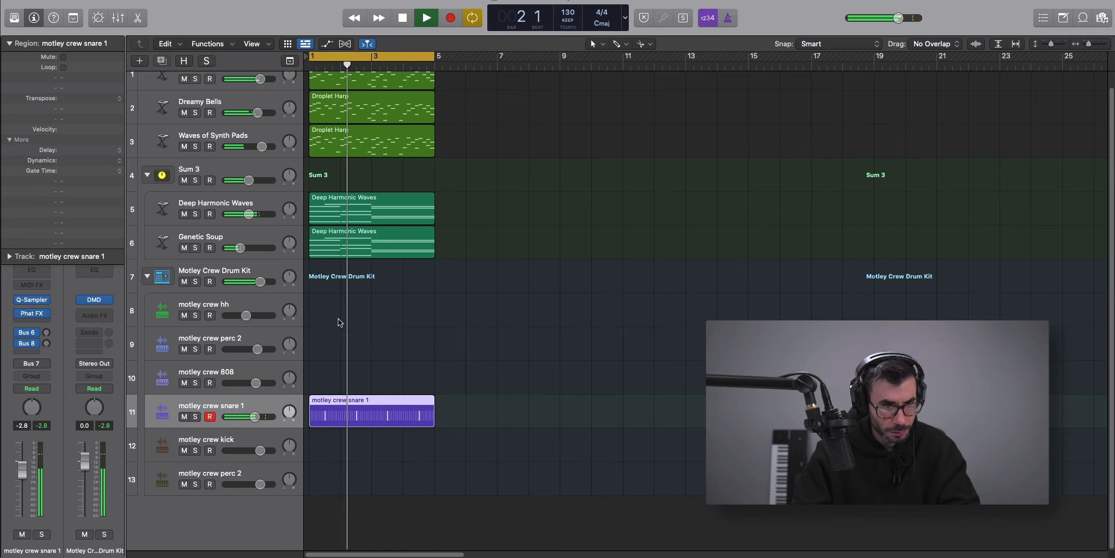
Create a pattern region on the hi-hat track, turn on all 16 steps and set the row's step rate to /8.
{"action": "right_click", "coordinate": [326, 309]}
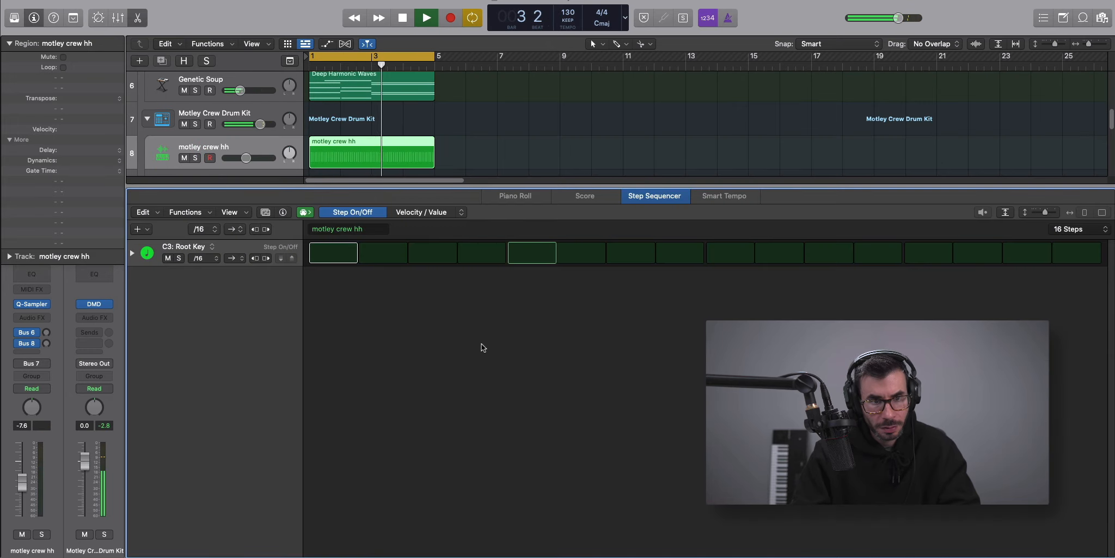
{"action": "left_click_drag", "start_coordinate": [344, 260], "coordinate": [367, 254]}
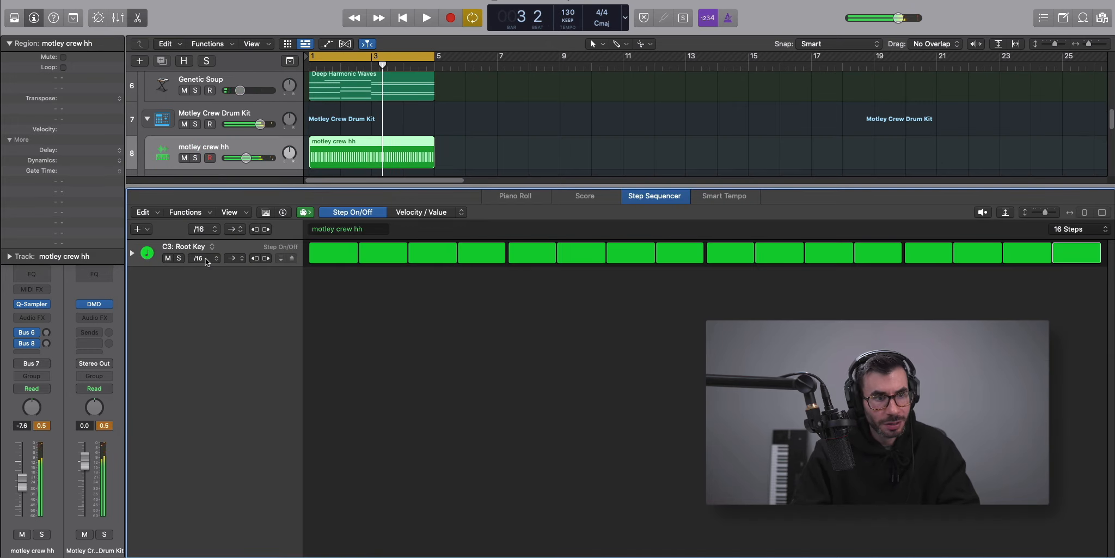
{"action": "key", "text": "space"}
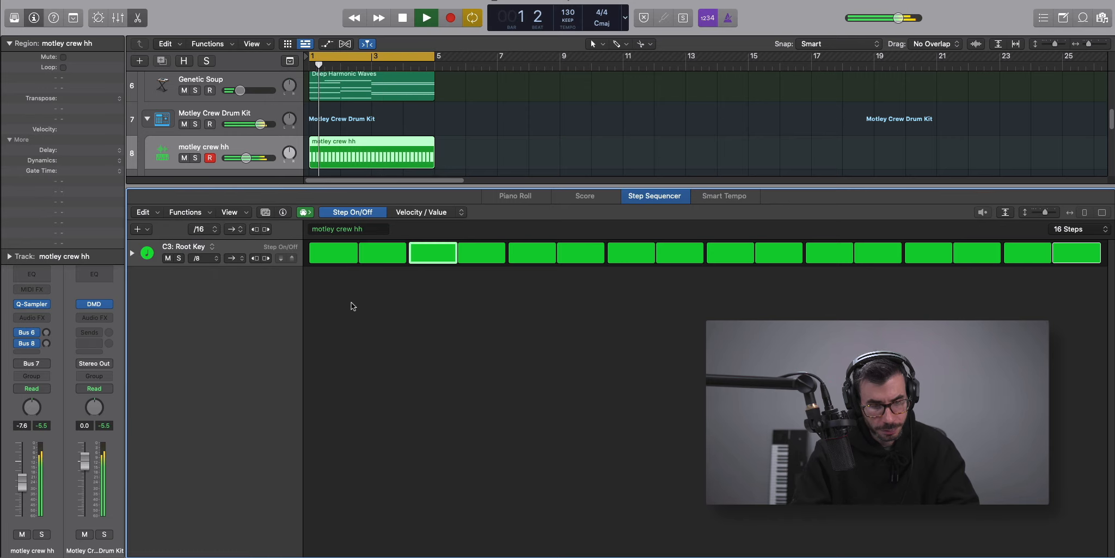
{"action": "key", "text": "x"}
{"action": "key", "text": "x"}
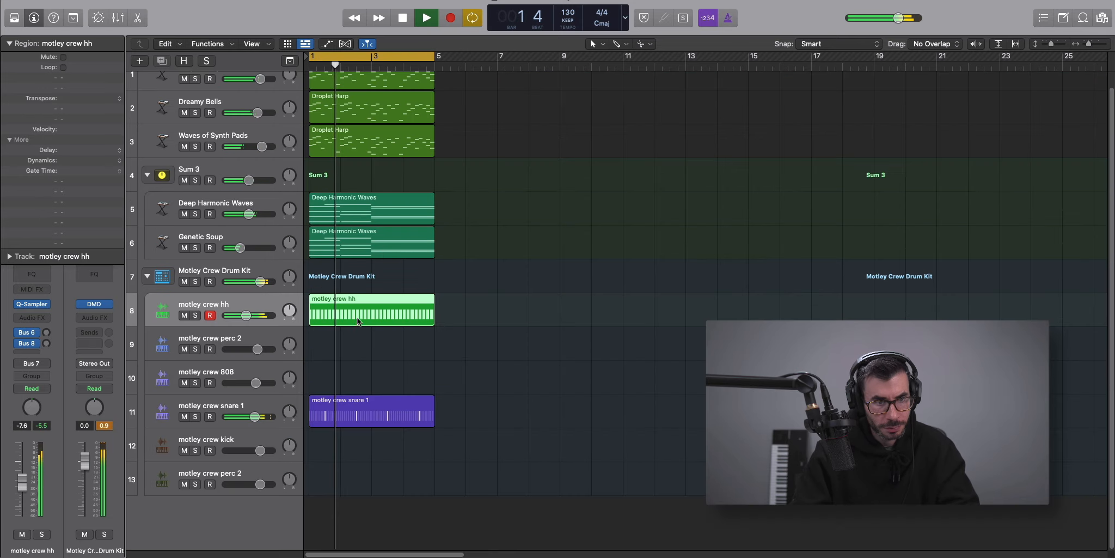
Create a pattern region with a hit on step 9 on the upper motley crew perc 2 track.
{"action": "right_click", "coordinate": [313, 347]}
{"action": "left_click", "coordinate": [349, 361]}
{"action": "key", "text": "space"}
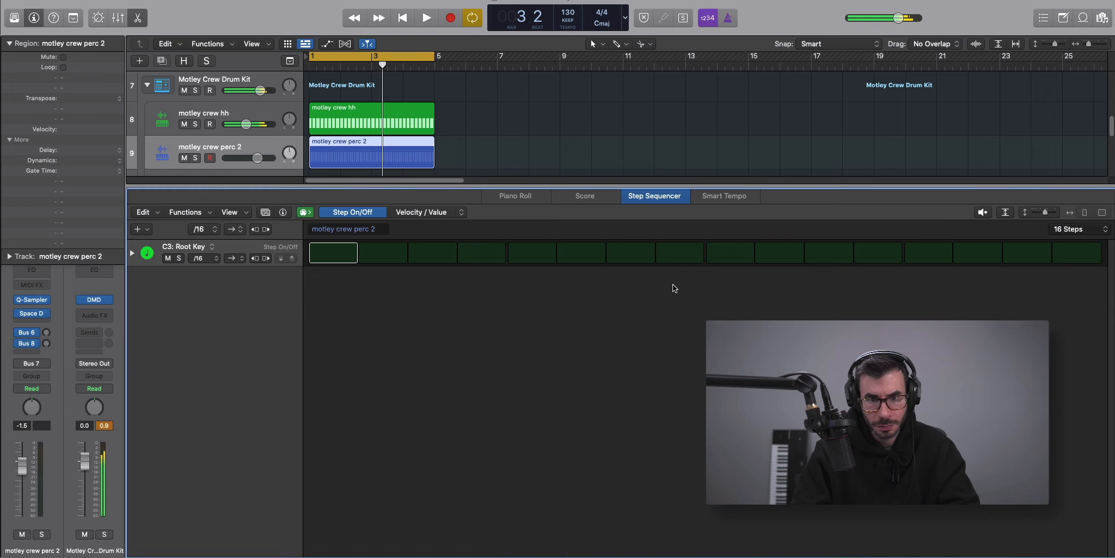
{"action": "key", "text": "x"}
{"action": "key", "text": "x"}
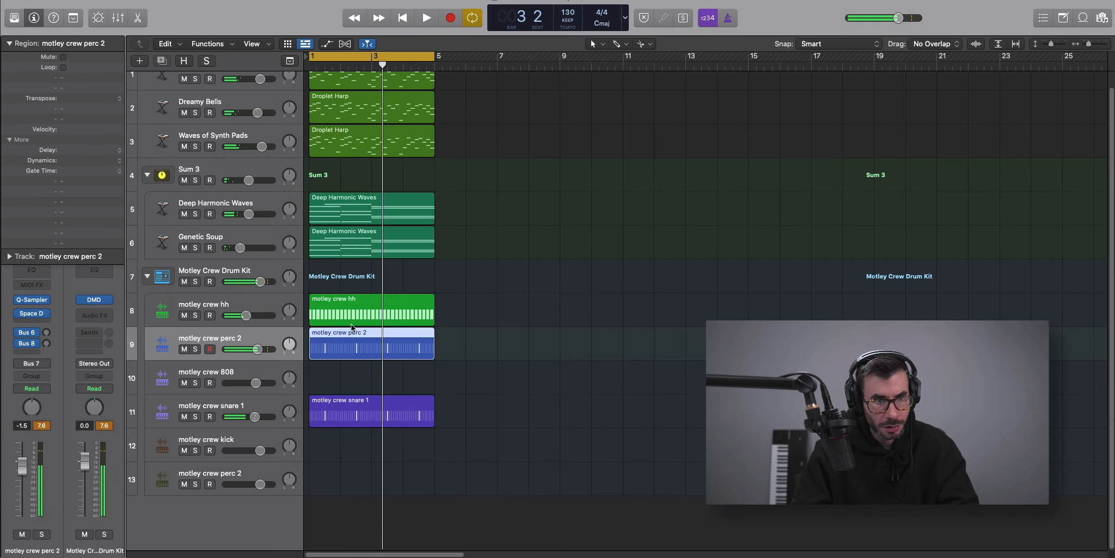
Convert the perc 2 pattern to a MIDI region and open it in the Piano Roll.
{"action": "right_click", "coordinate": [349, 338]}
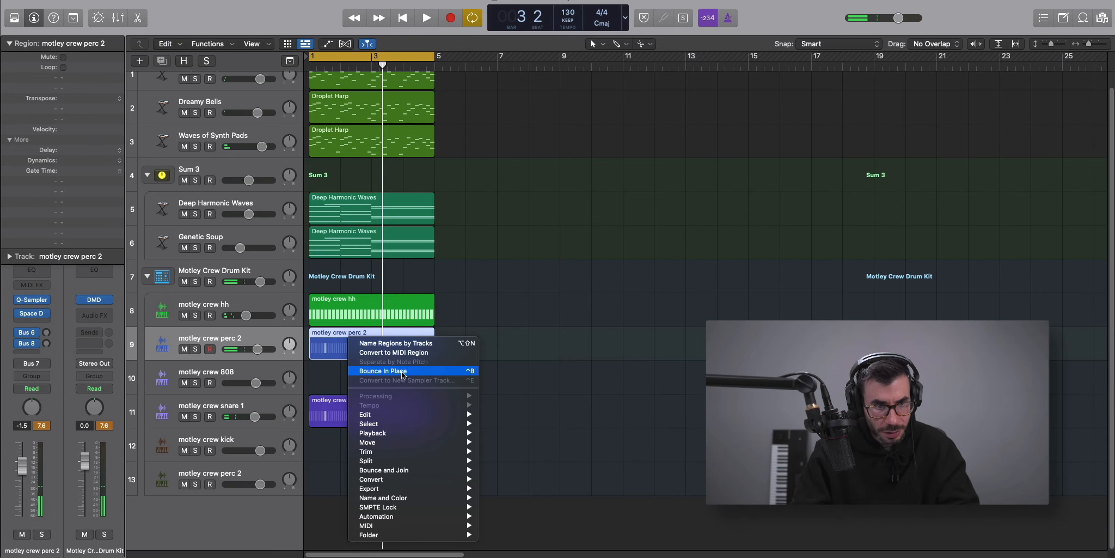
{"action": "left_click", "coordinate": [375, 353]}
{"action": "double_click", "coordinate": [375, 355]}
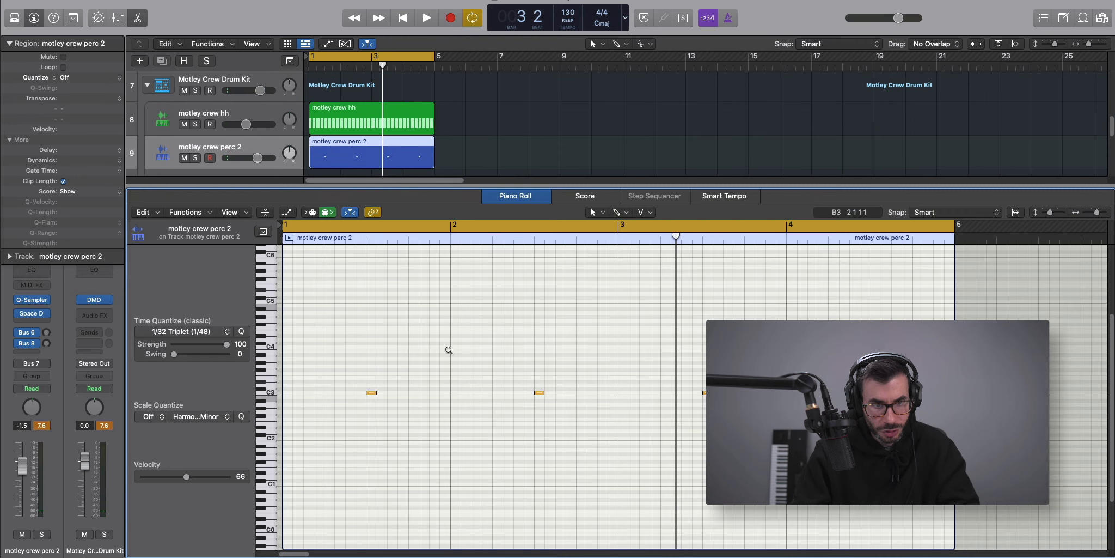
Brush a roll of 1/32 Triplet C3 notes leading into the beat 3 hit of bar 1 in the perc 2 region.
{"action": "left_click", "coordinate": [184, 331]}
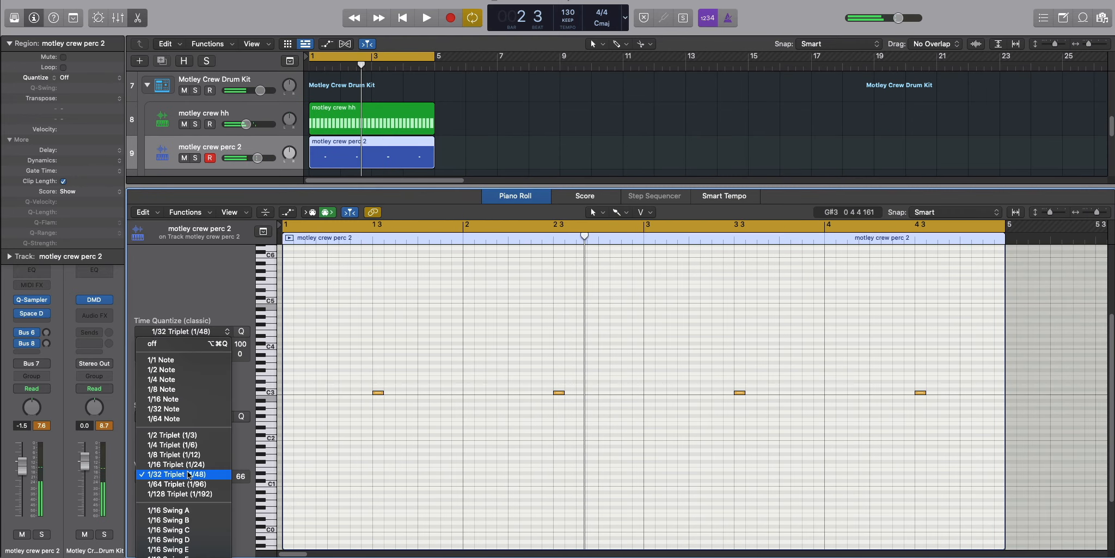
{"action": "left_click", "coordinate": [328, 420]}
{"action": "key", "text": "super+Right"}
{"action": "key", "text": "super+Right"}
{"action": "scroll", "coordinate": [374, 401], "scroll_direction": "left", "scroll_amount": 3}
{"action": "left_click_drag", "start_coordinate": [326, 392], "coordinate": [341, 393]}
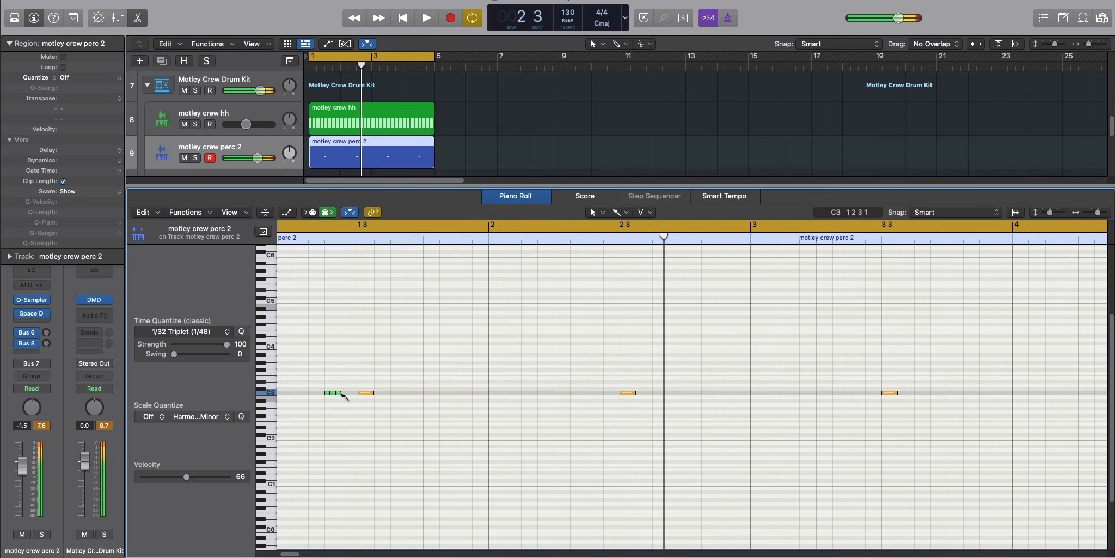
Shape the roll's note velocities into a low rising ramp, raise the beat 3 hit to the level of the other hits, and play.
{"action": "key", "text": "a"}
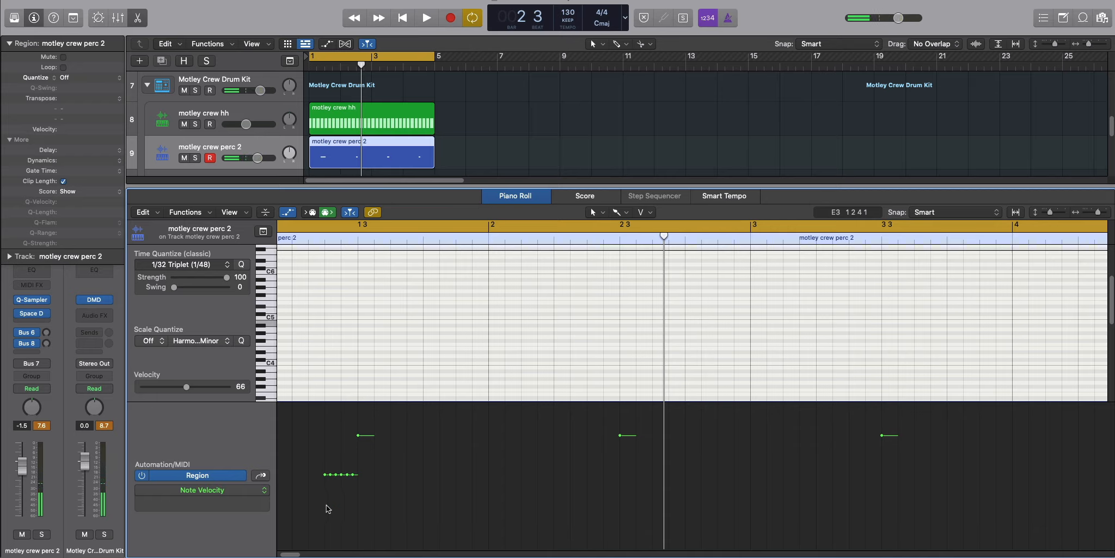
{"action": "mouse_move", "coordinate": [328, 508]}
{"action": "left_mouse_down"}
{"action": "mouse_move", "coordinate": [354, 541]}
{"action": "mouse_move", "coordinate": [328, 546]}
{"action": "mouse_move", "coordinate": [356, 528]}
{"action": "left_mouse_up"}
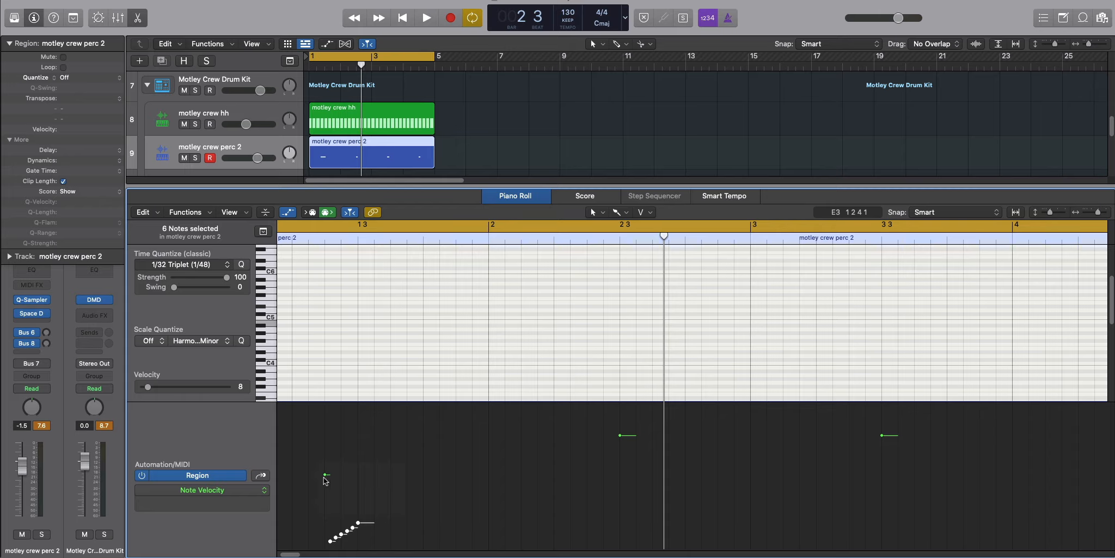
{"action": "mouse_move", "coordinate": [360, 517]}
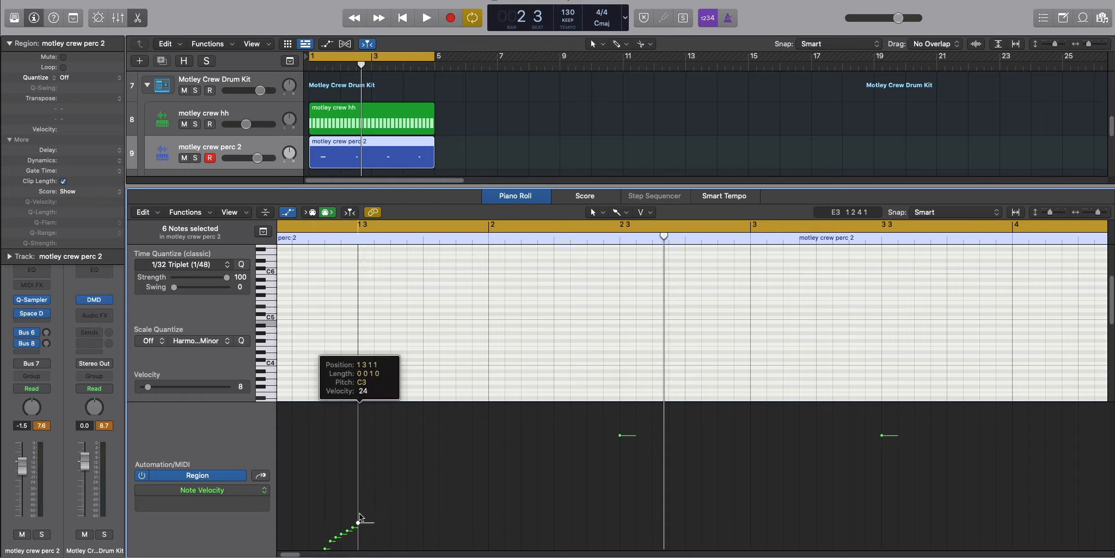
{"action": "scroll", "coordinate": [423, 335], "scroll_direction": "down", "scroll_amount": 6}
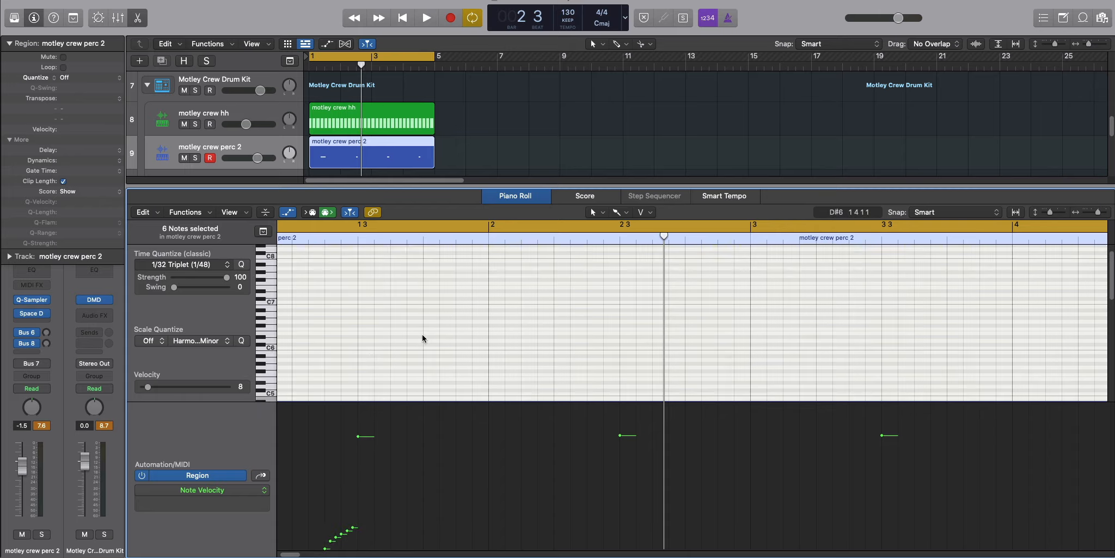
{"action": "key", "text": "space"}
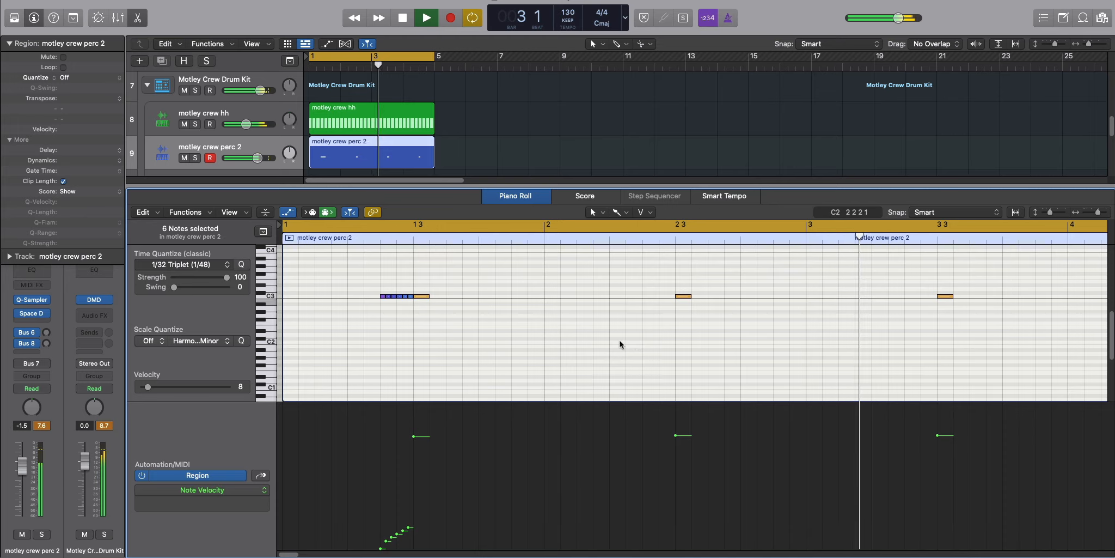
Copy the six-note roll to the end of bar 2 in the perc 2 region and play the result.
{"action": "key", "text": "space"}
{"action": "left_click_drag", "start_coordinate": [367, 279], "coordinate": [776, 300]}
{"action": "key", "text": "space"}
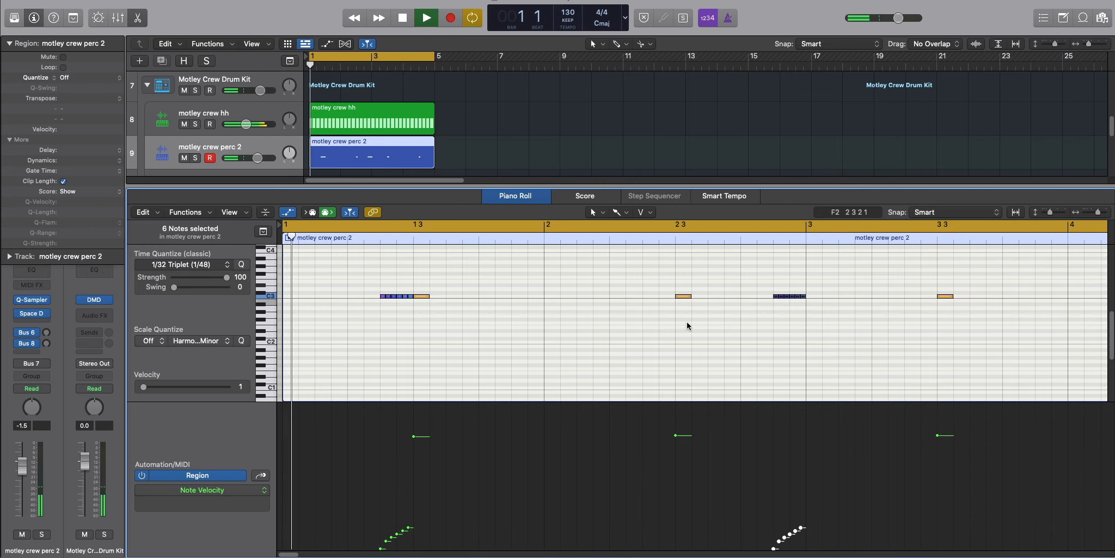
{"action": "left_click", "coordinate": [687, 322], "text": "ctrl+alt"}
{"action": "scroll", "coordinate": [688, 324], "scroll_direction": "up", "scroll_amount": 1}
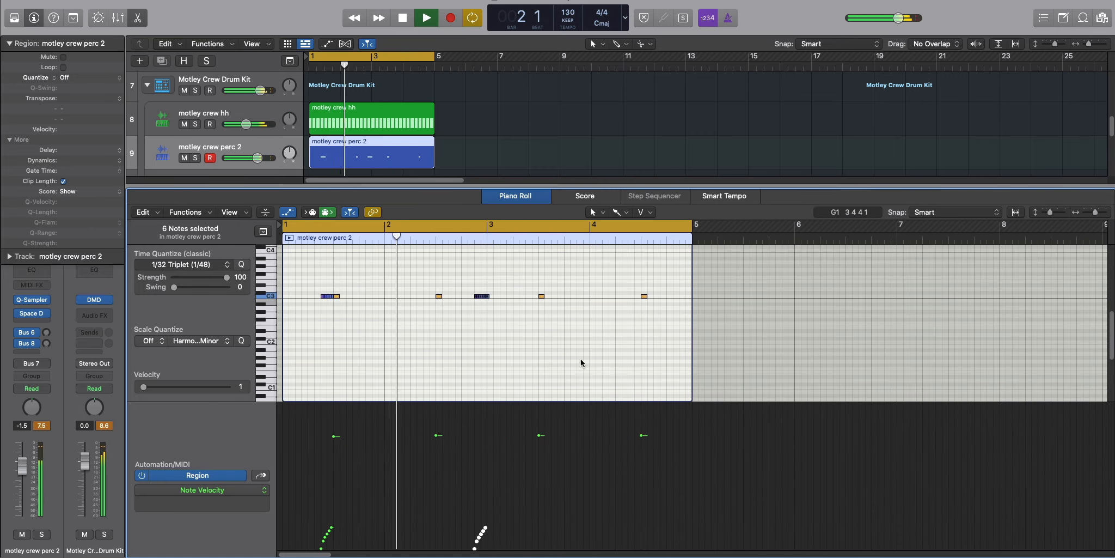
Add single C3 notes with the Pencil tool shortly after the starts of bars 3 and 4, setting the bar 3 note's velocity to 96.
{"action": "left_click", "coordinate": [614, 212]}
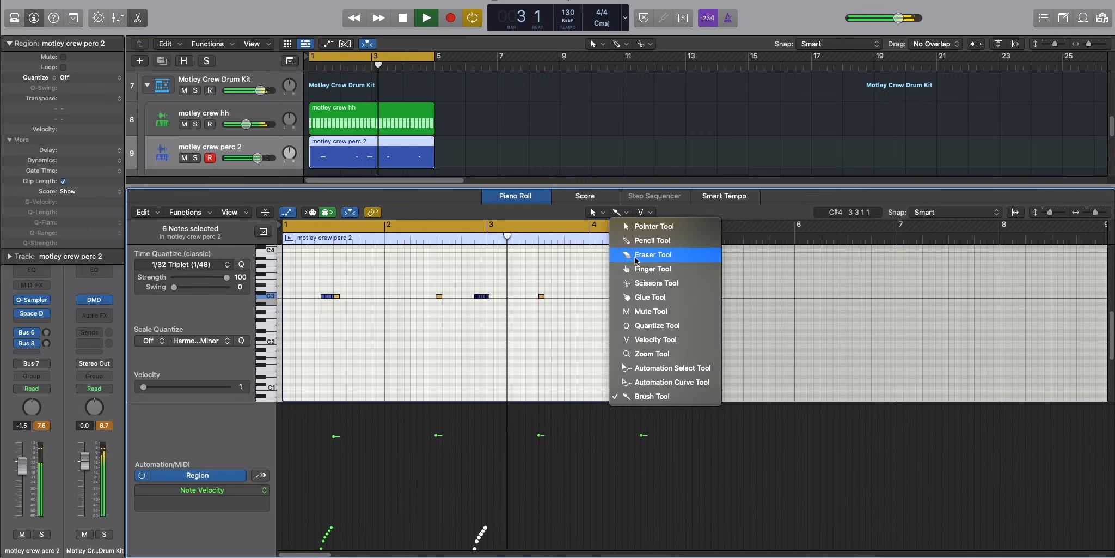
{"action": "left_click", "coordinate": [648, 241]}
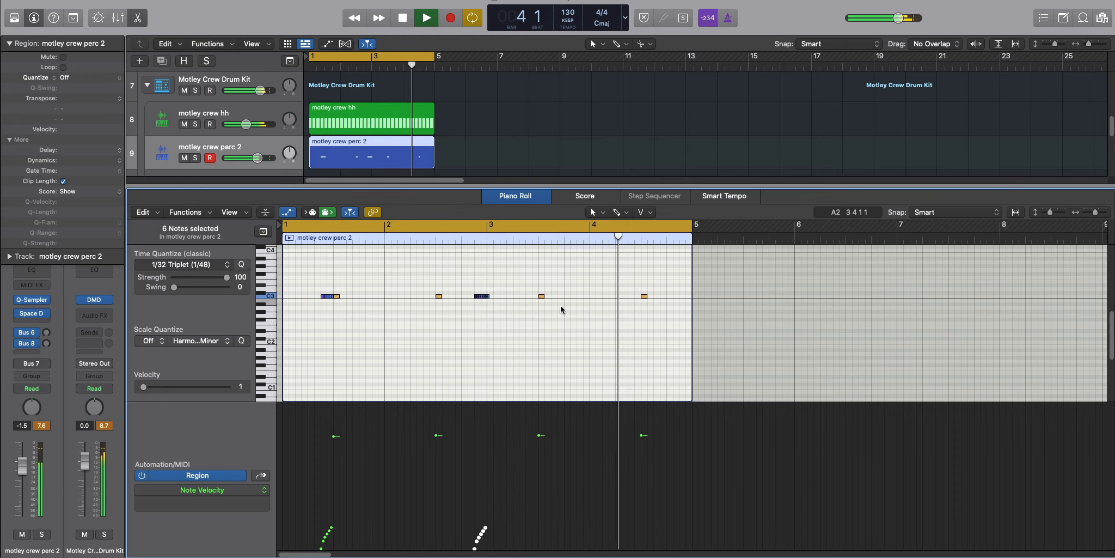
{"action": "left_click", "coordinate": [502, 296]}
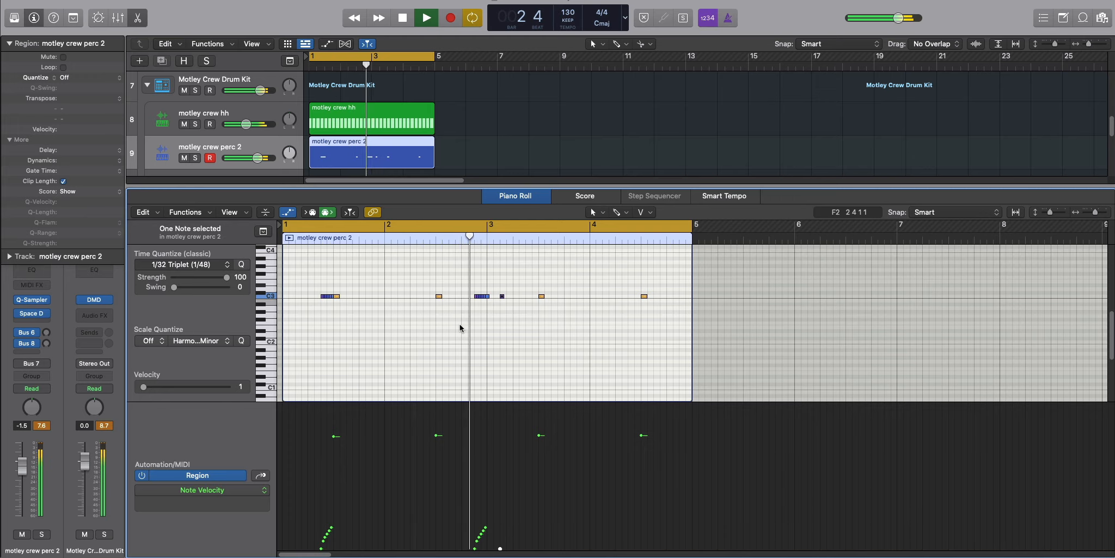
{"action": "key", "text": "space"}
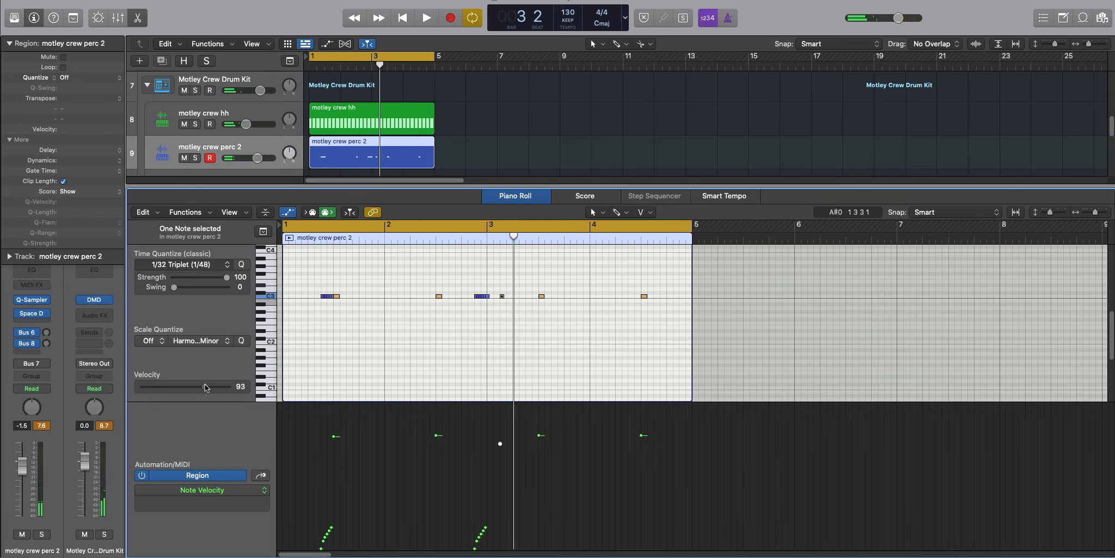
{"action": "left_click_drag", "start_coordinate": [206, 387], "coordinate": [208, 387]}
{"action": "key", "text": "space"}
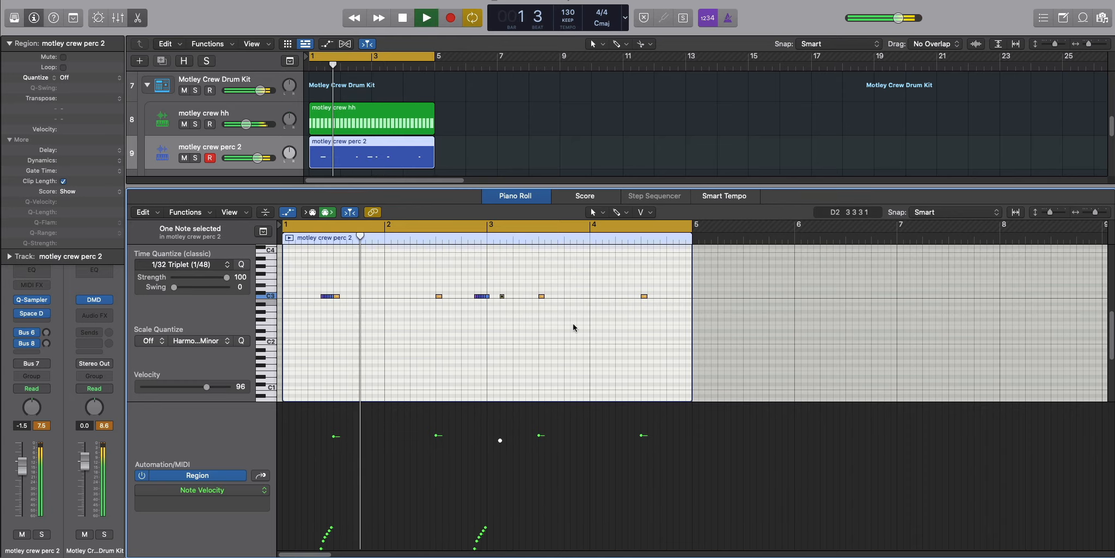
{"action": "left_click", "coordinate": [601, 333]}
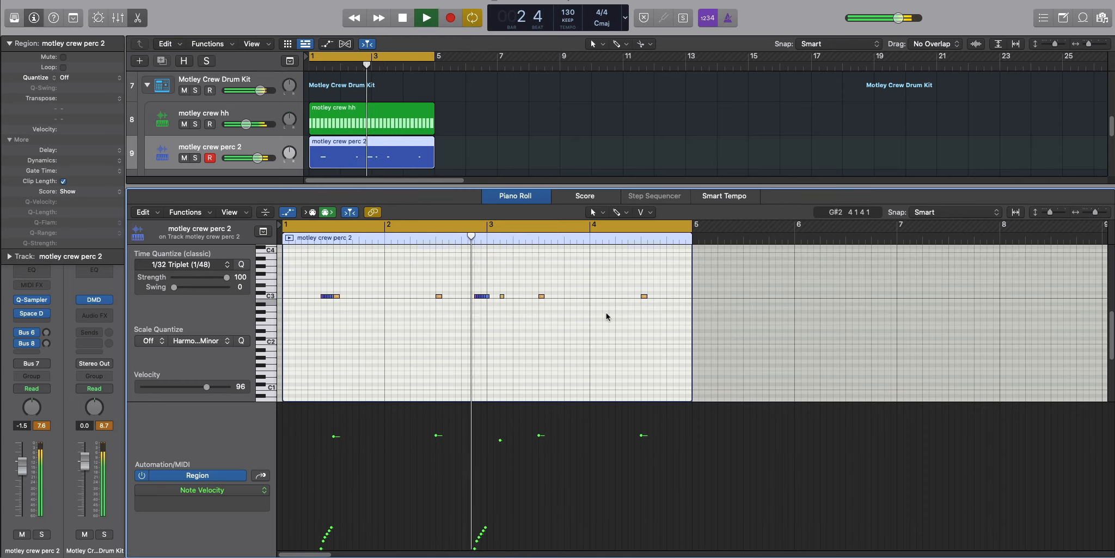
{"action": "left_click", "coordinate": [604, 296]}
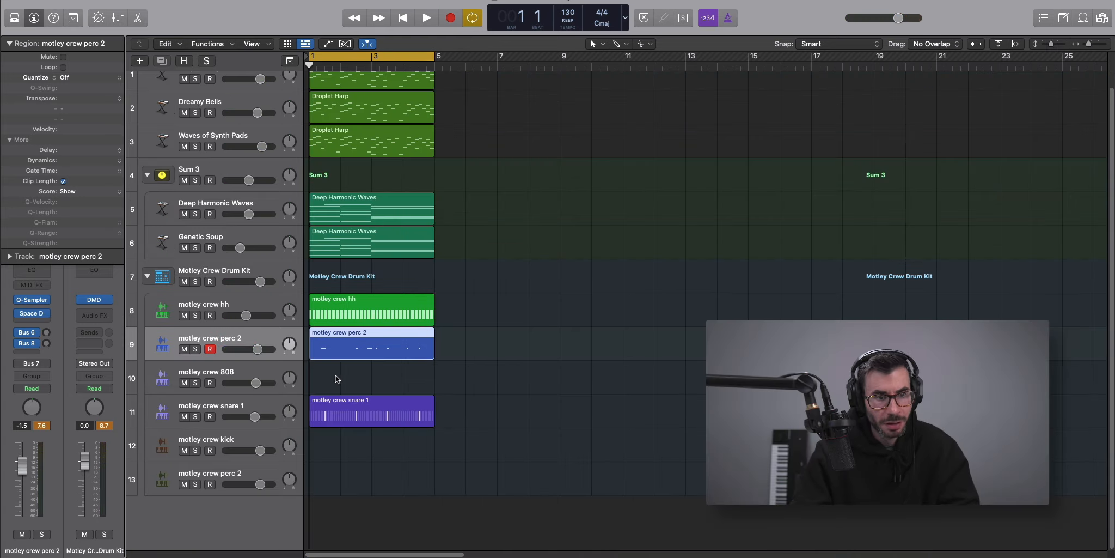
Create a four-bar MIDI region on the motley crew 808 track, place a D#3 note at its start, and play.
{"action": "right_click", "coordinate": [335, 378]}
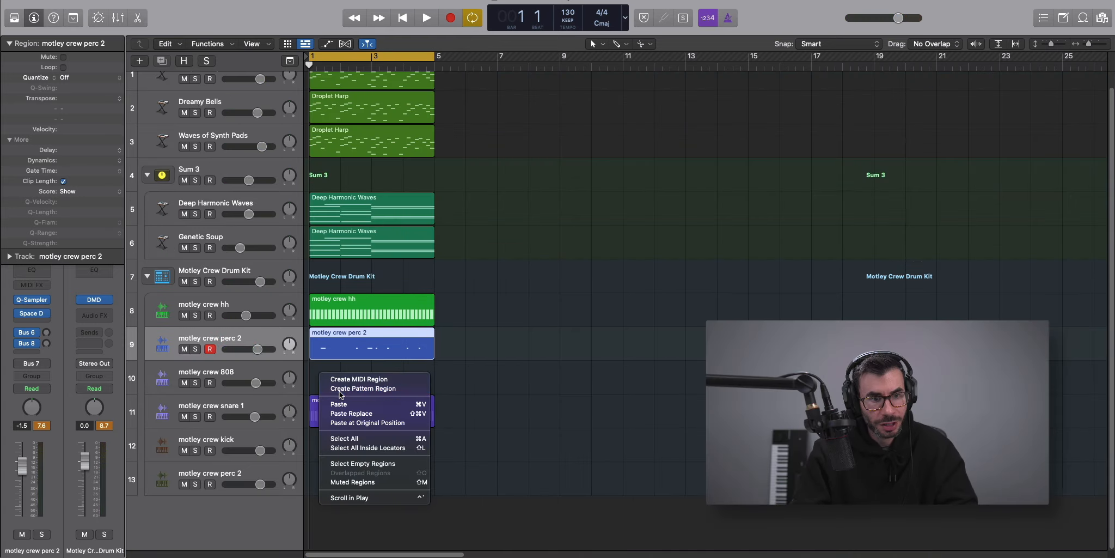
{"action": "left_click", "coordinate": [341, 388]}
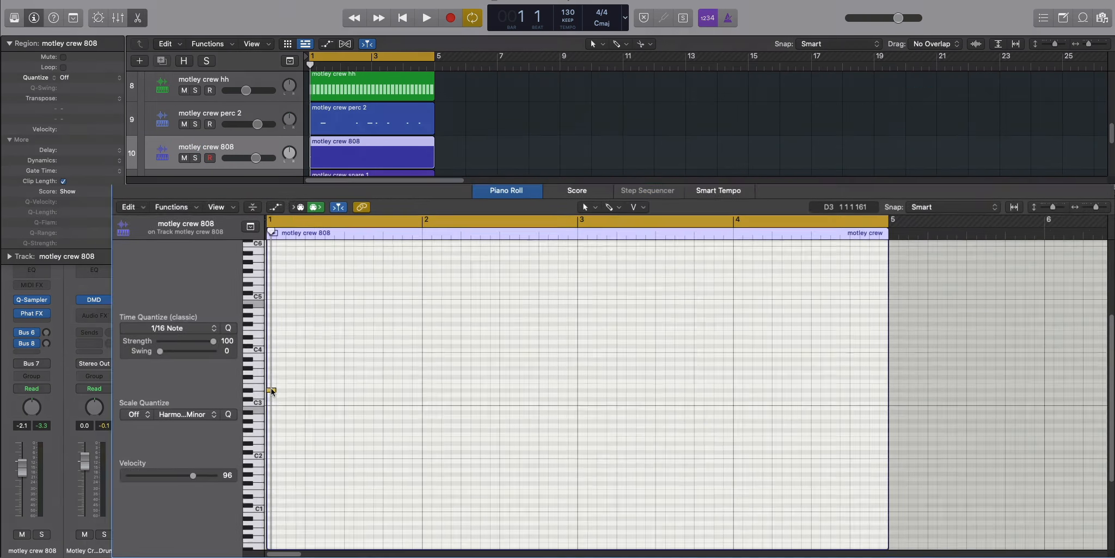
{"action": "key", "text": "space"}
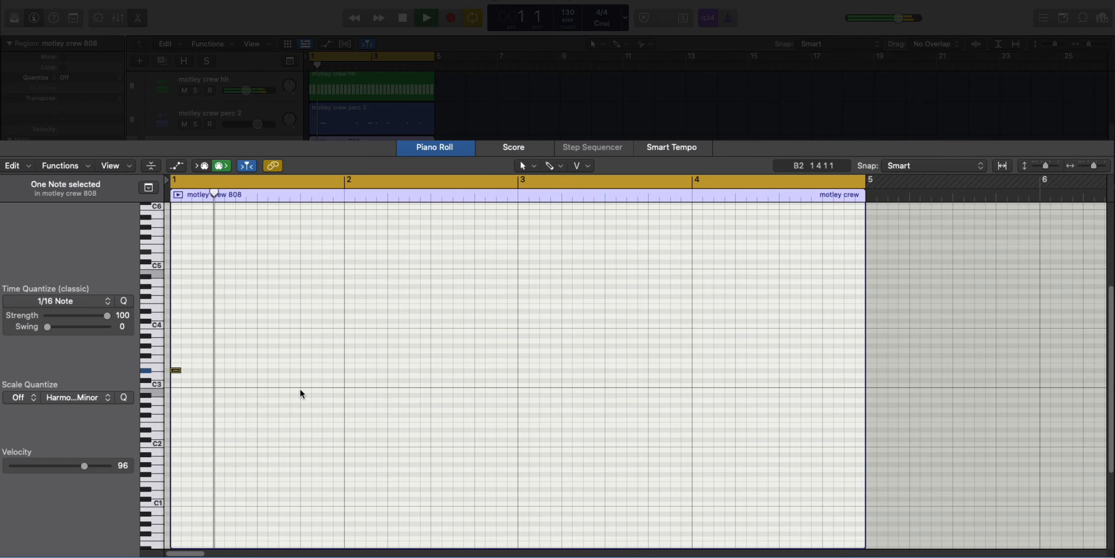
Add D#3 notes to the 808 region at 1 4 3, 2 1 3 and 2 3 1 during playback.
{"action": "left_click", "coordinate": [328, 370]}
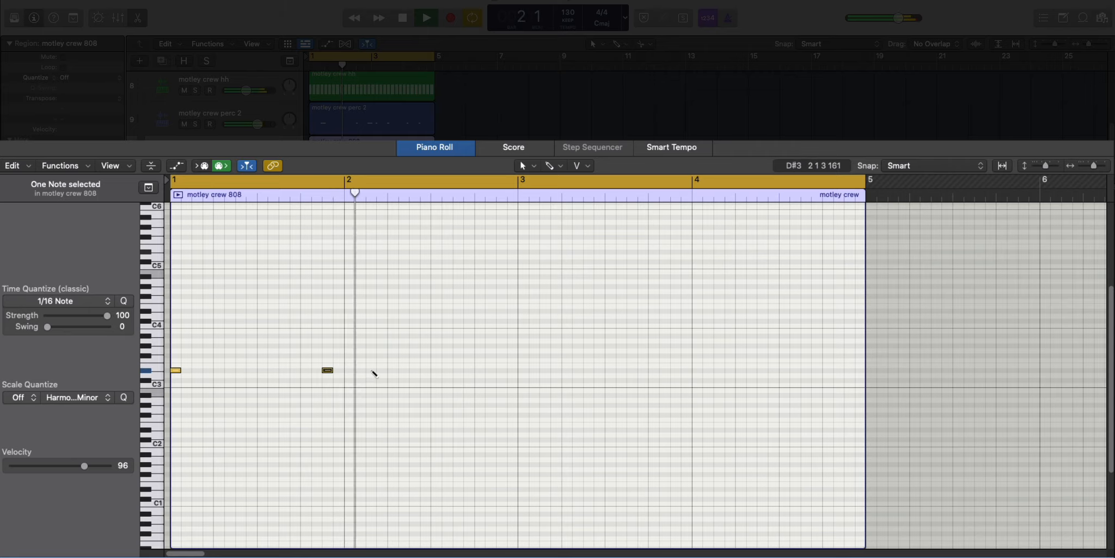
{"action": "left_click", "coordinate": [371, 370]}
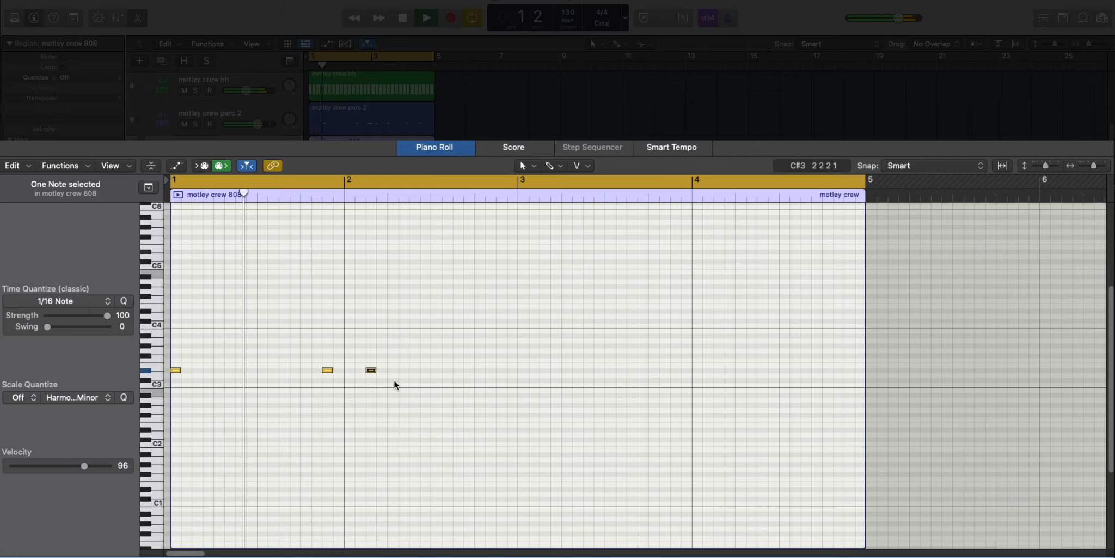
{"action": "left_click", "coordinate": [436, 370]}
{"action": "key", "text": "space"}
{"action": "key", "text": "space"}
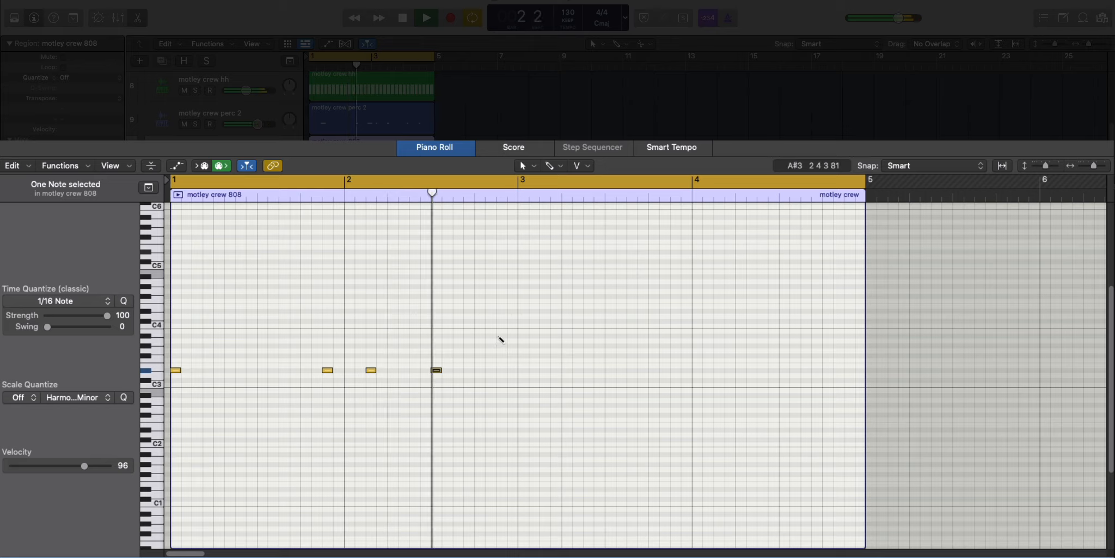
Add an A#3 note near the end of bar 2 and a B3 note at the start of bar 3 in the 808 region.
{"action": "left_click", "coordinate": [499, 334]}
{"action": "key", "text": "Return"}
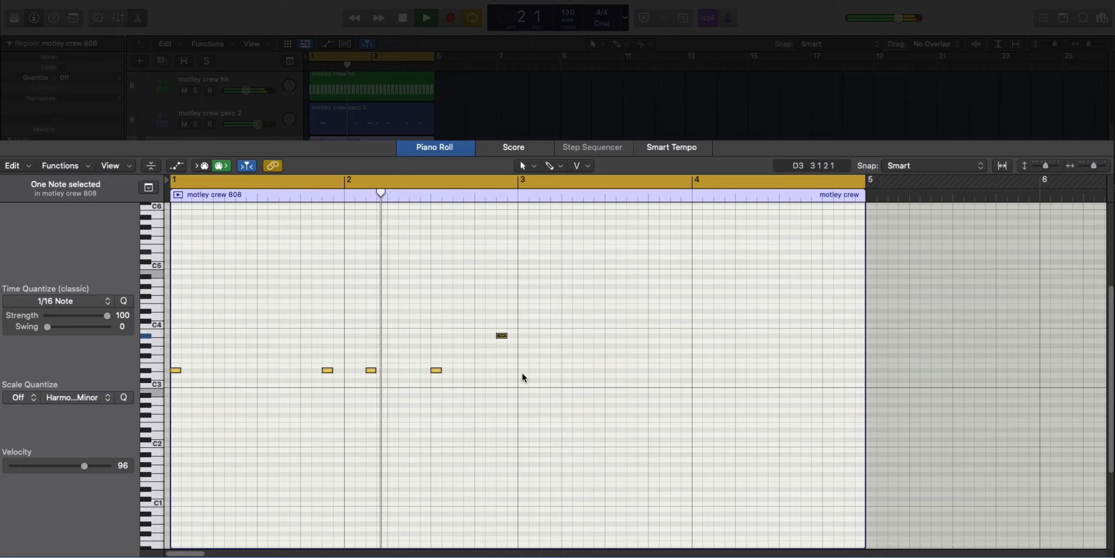
{"action": "left_click", "coordinate": [520, 331]}
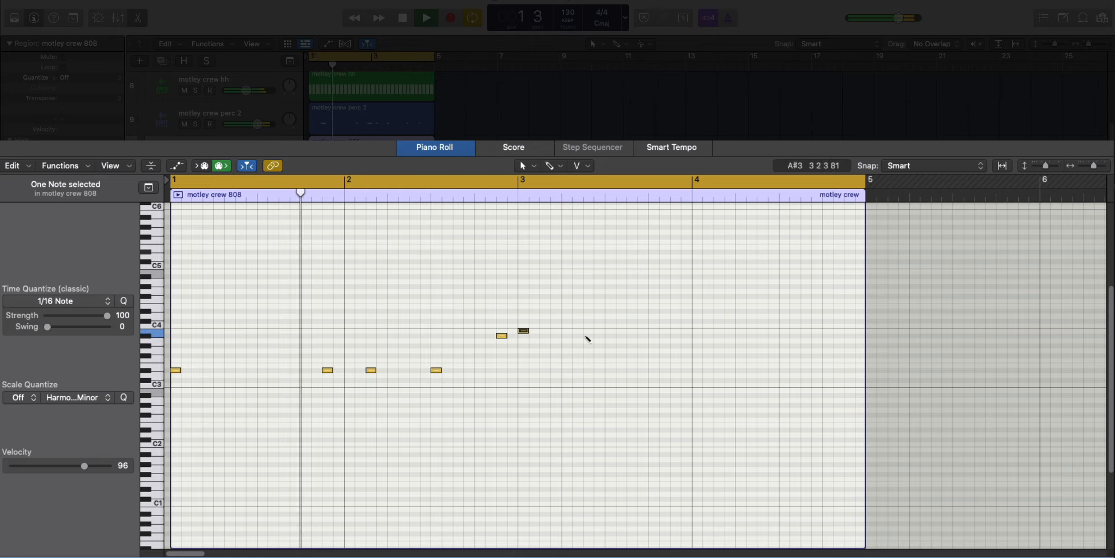
Add B3 notes at 3 2 3 and 3 4 1 in the motley crew 808 region during playback.
{"action": "left_click", "coordinate": [587, 331]}
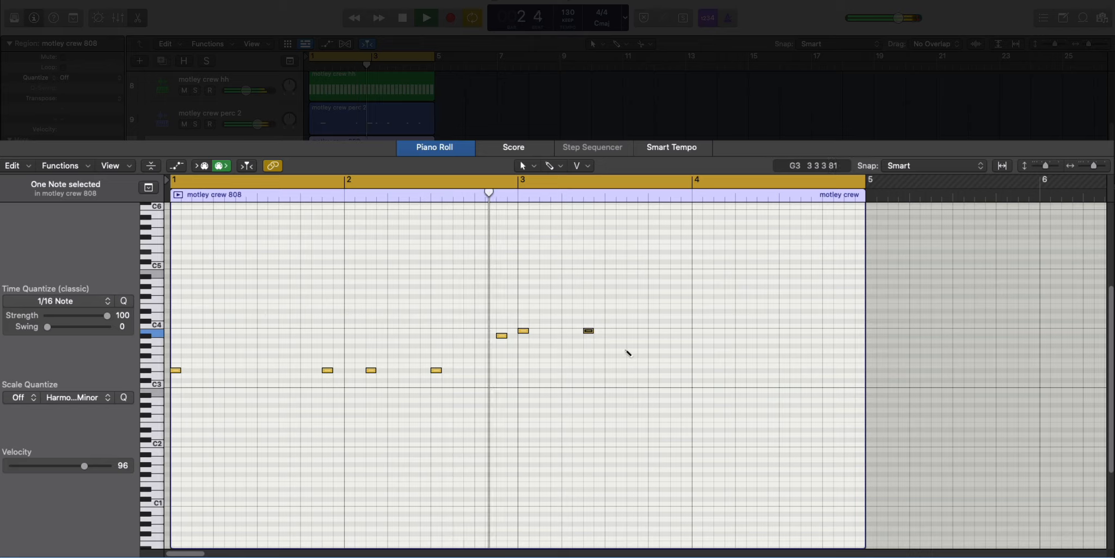
{"action": "left_click", "coordinate": [651, 330]}
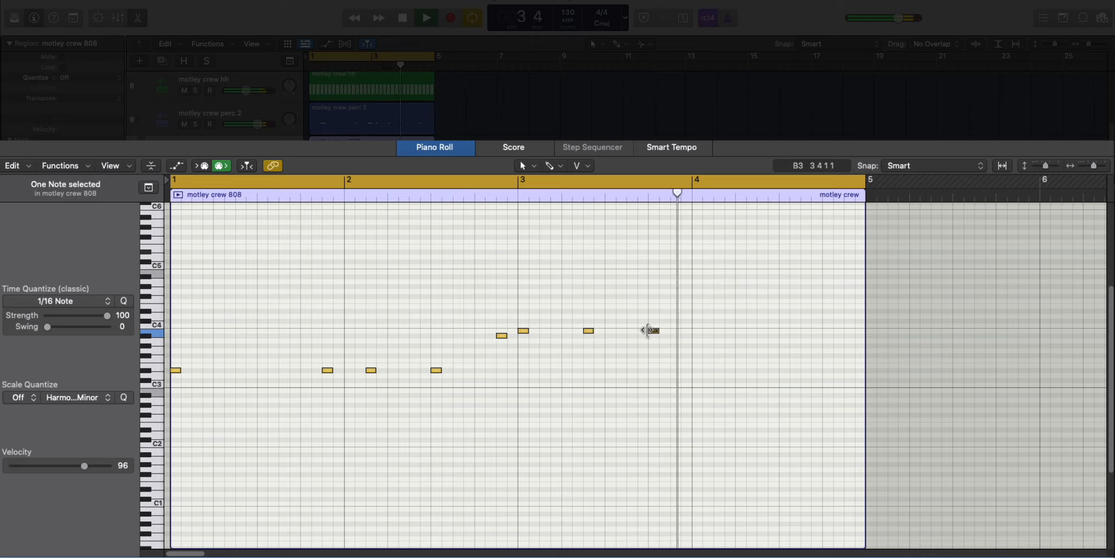
{"action": "key", "text": "space"}
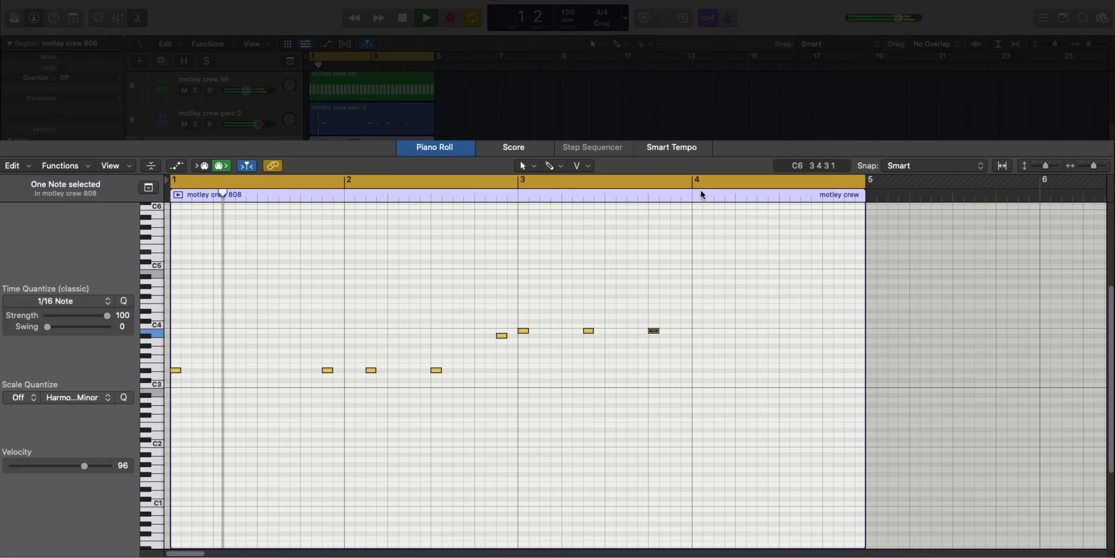
Loop bar 4 and add a B3 note at 4 2 1 and an A#3 note at 4 2 3.
{"action": "left_click_drag", "start_coordinate": [782, 189], "coordinate": [852, 192]}
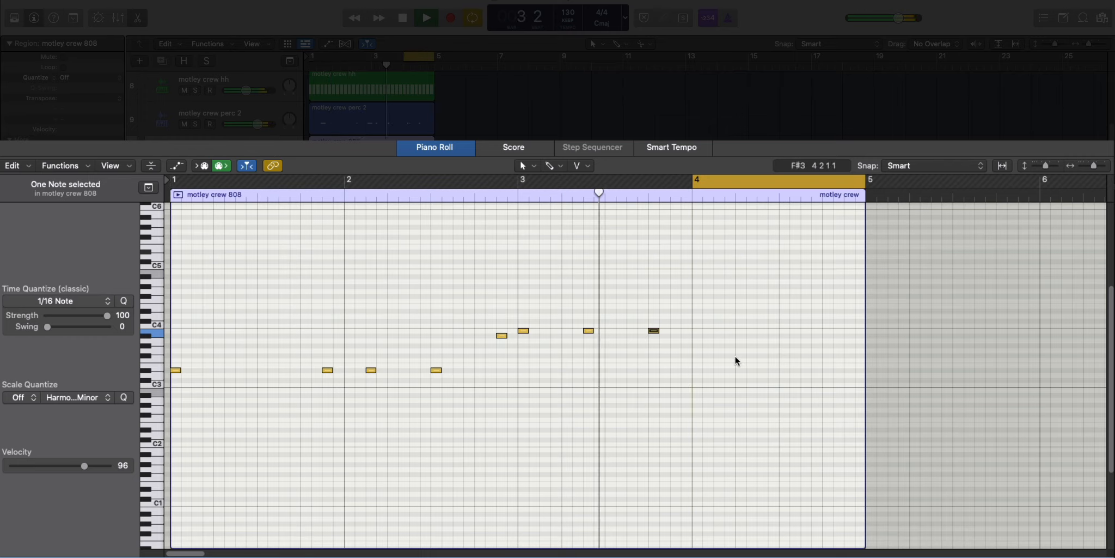
{"action": "left_click", "coordinate": [737, 327], "text": "super"}
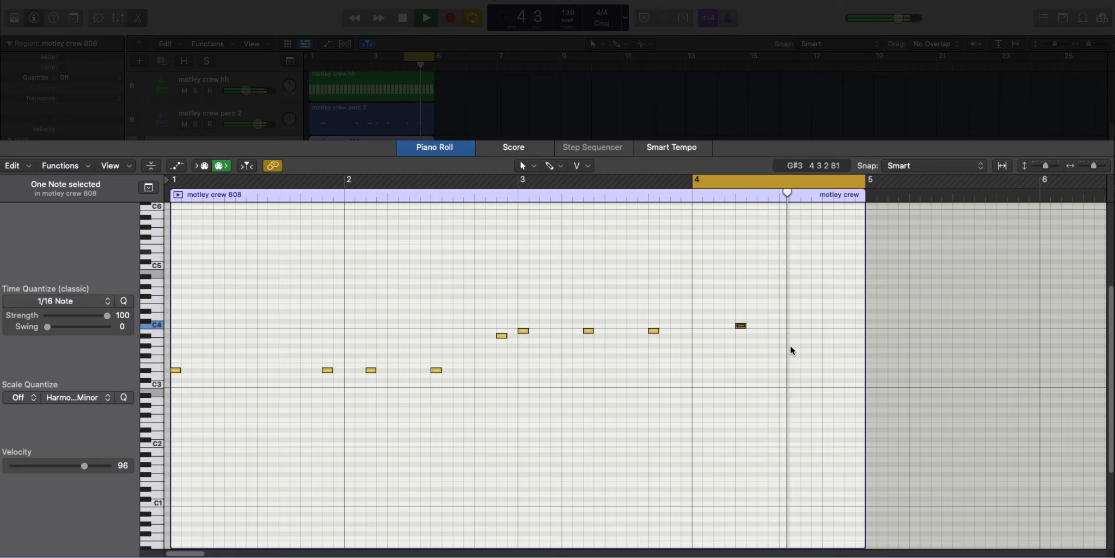
{"action": "left_click", "coordinate": [760, 336], "text": "super"}
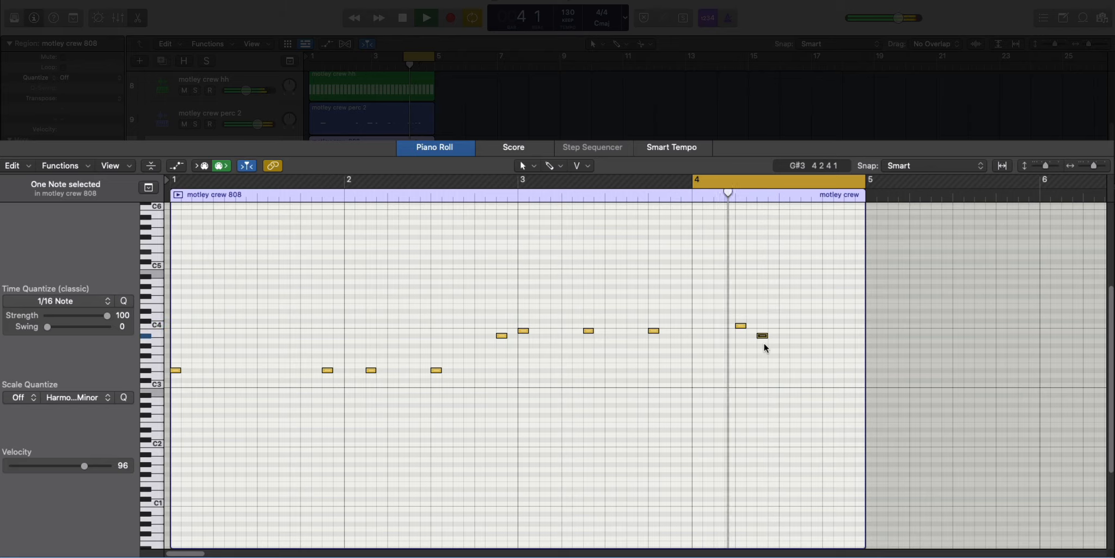
{"action": "left_click_drag", "start_coordinate": [741, 326], "coordinate": [739, 331]}
{"action": "key", "text": "space"}
Add a G#3 note at 4 3 1 and an F#3 note at 4 4 1, and close the Piano Roll.
{"action": "left_click", "coordinate": [780, 346]}
{"action": "key", "text": "space"}
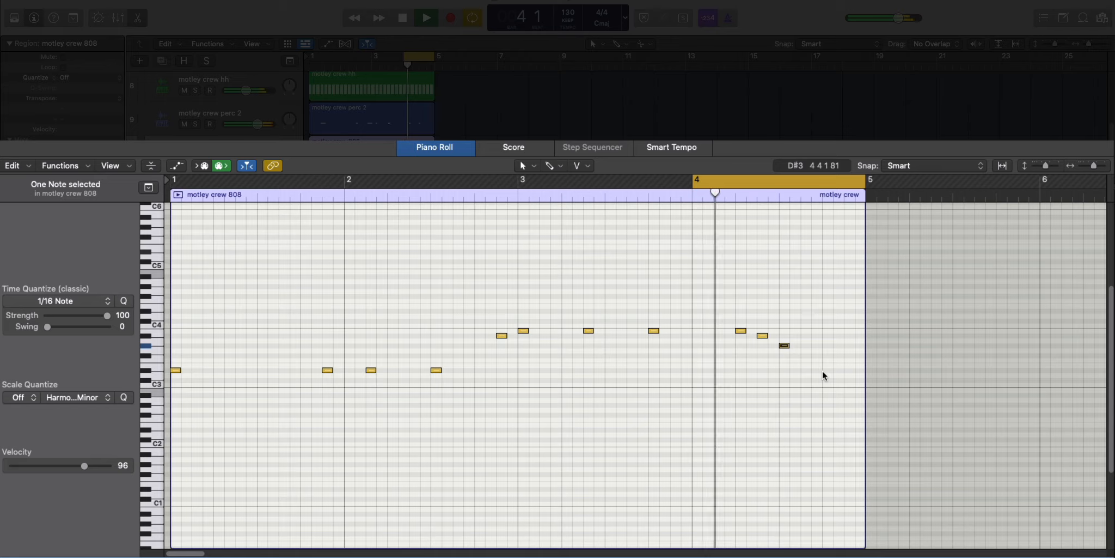
{"action": "left_click", "coordinate": [826, 355]}
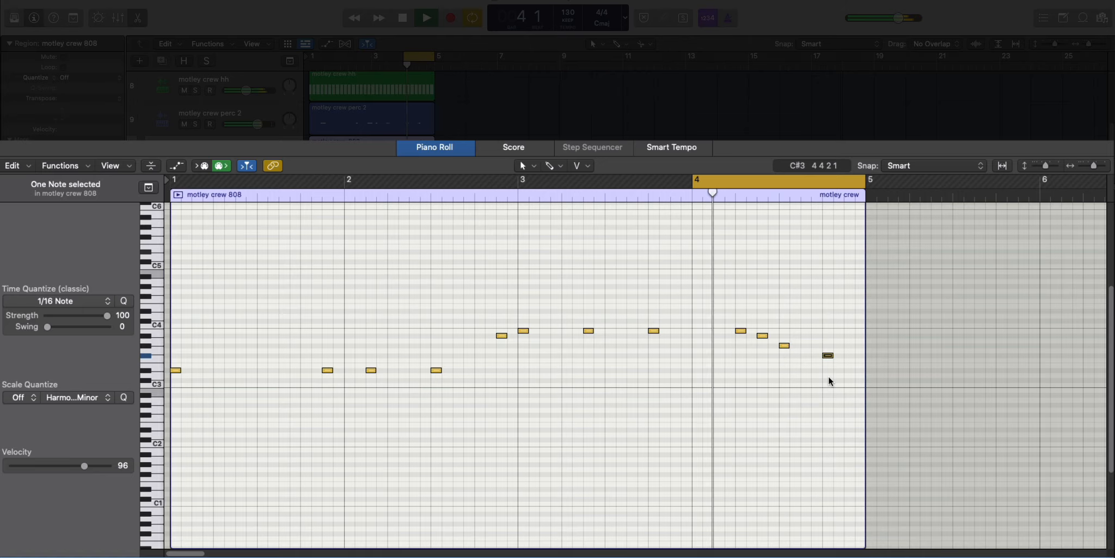
{"action": "key", "text": "space"}
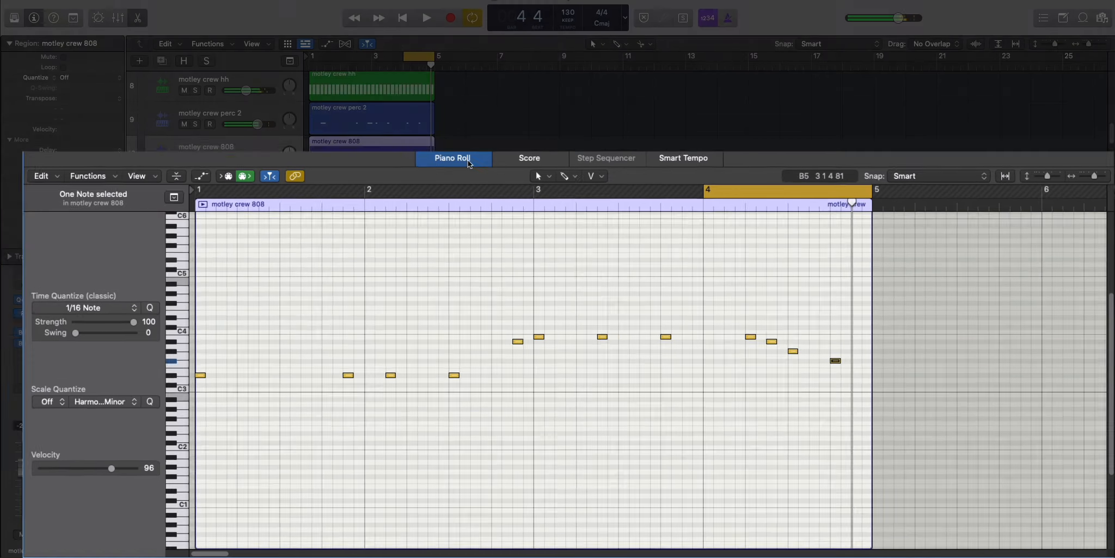
{"action": "key", "text": "p"}
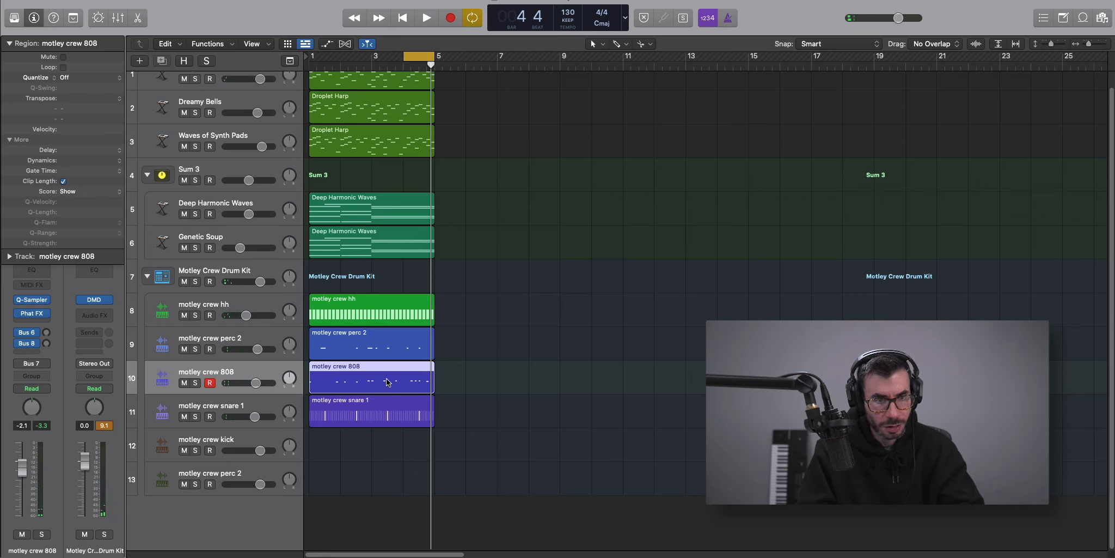
Extend the motley crew 808 region to eight bars and repeat every other region once through bar 8.
{"action": "left_click_drag", "start_coordinate": [430, 385], "coordinate": [559, 385]}
{"action": "left_click_drag", "start_coordinate": [470, 333], "coordinate": [337, 85]}
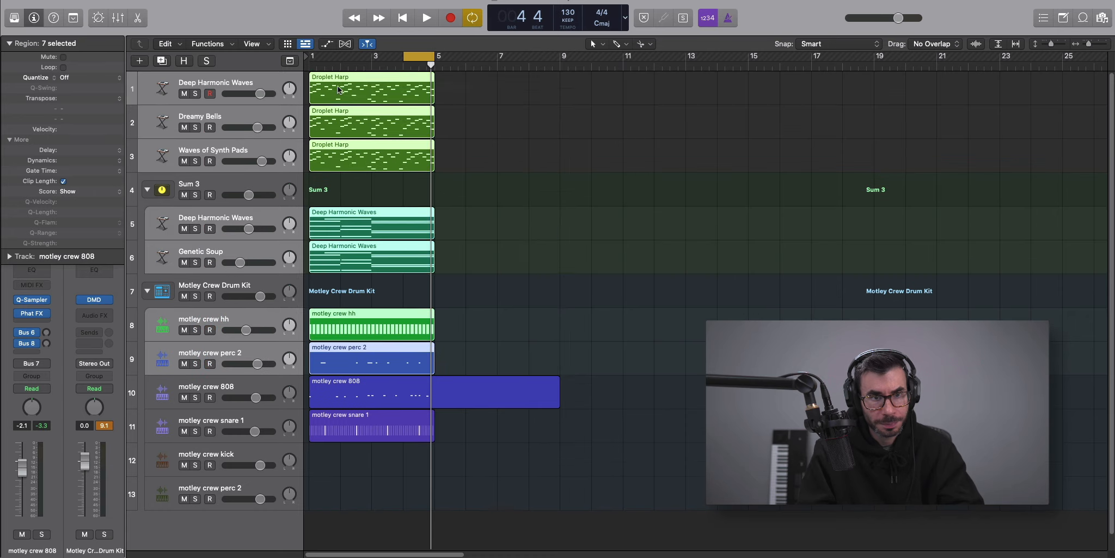
{"action": "key", "text": "super+r"}
{"action": "left_click", "coordinate": [426, 426]}
{"action": "key", "text": "super+r"}
Set the cycle range to bars 5 through 8 and start playback.
{"action": "left_click", "coordinate": [467, 387]}
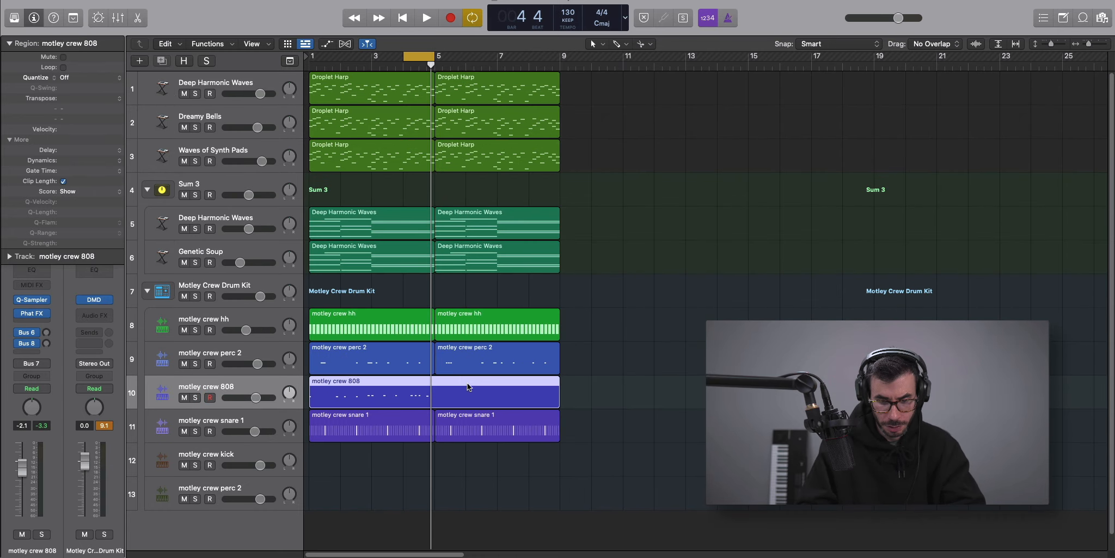
{"action": "key", "text": "u"}
{"action": "left_click", "coordinate": [503, 353]}
{"action": "key", "text": "space"}
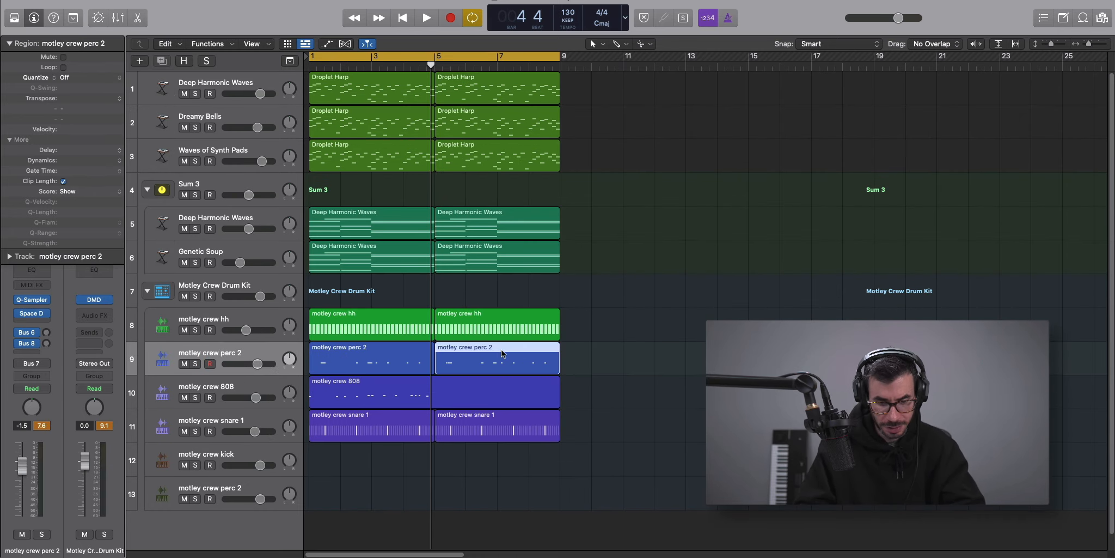
Open the motley crew 808 region for note editing and add D#3 at 5 1 1 and D#4 at 5 4 3.
{"action": "double_click", "coordinate": [414, 393]}
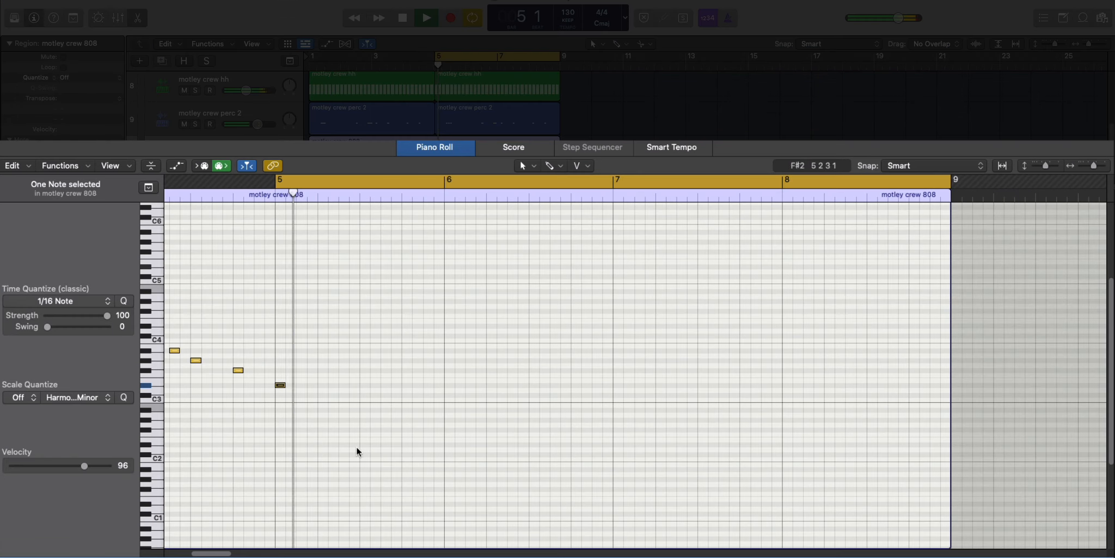
{"action": "left_click", "coordinate": [428, 325]}
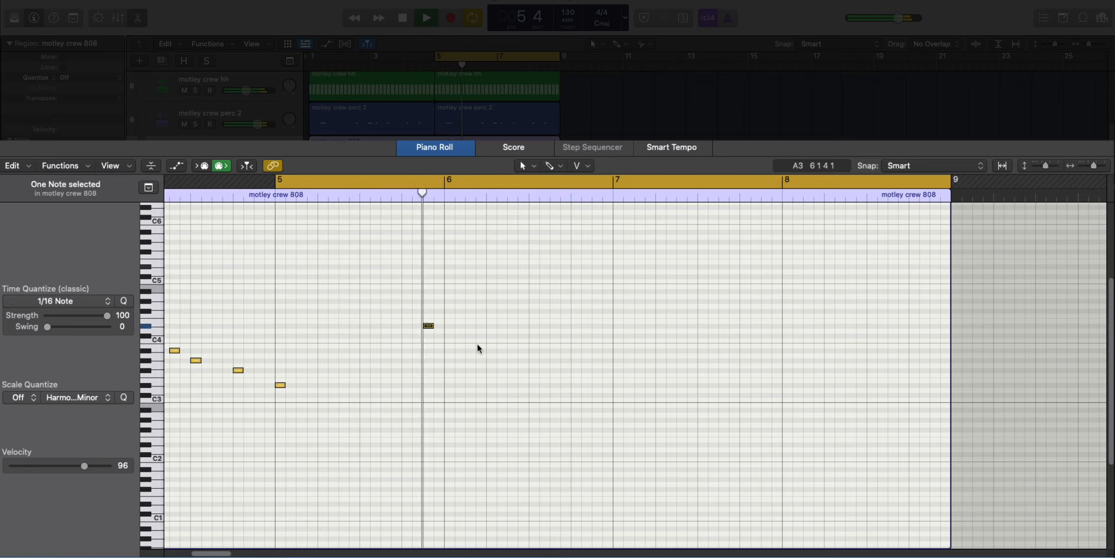
{"action": "key", "text": "space"}
Add D#3 notes at 6 1 3 and 6 3 1 in the 808 region, checking them in playback.
{"action": "left_click", "coordinate": [470, 385]}
{"action": "left_click", "coordinate": [469, 386]}
{"action": "key", "text": "space"}
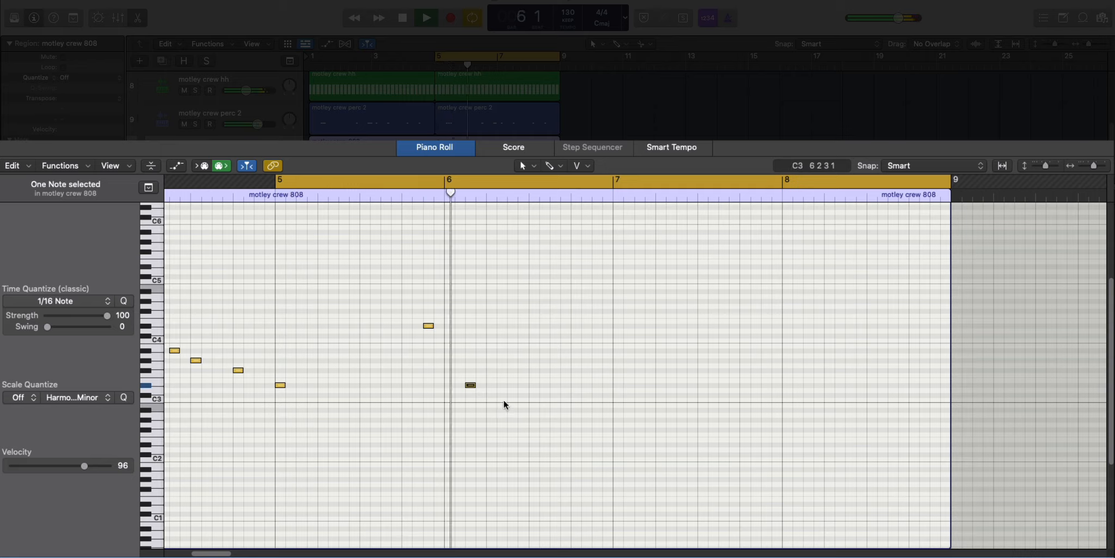
{"action": "key", "text": "space"}
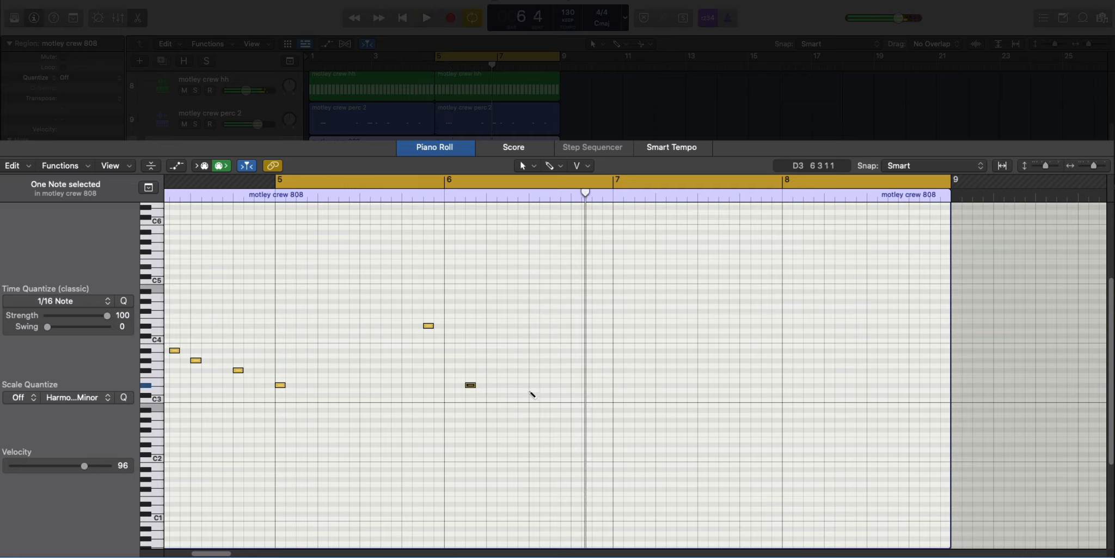
{"action": "key", "text": "space"}
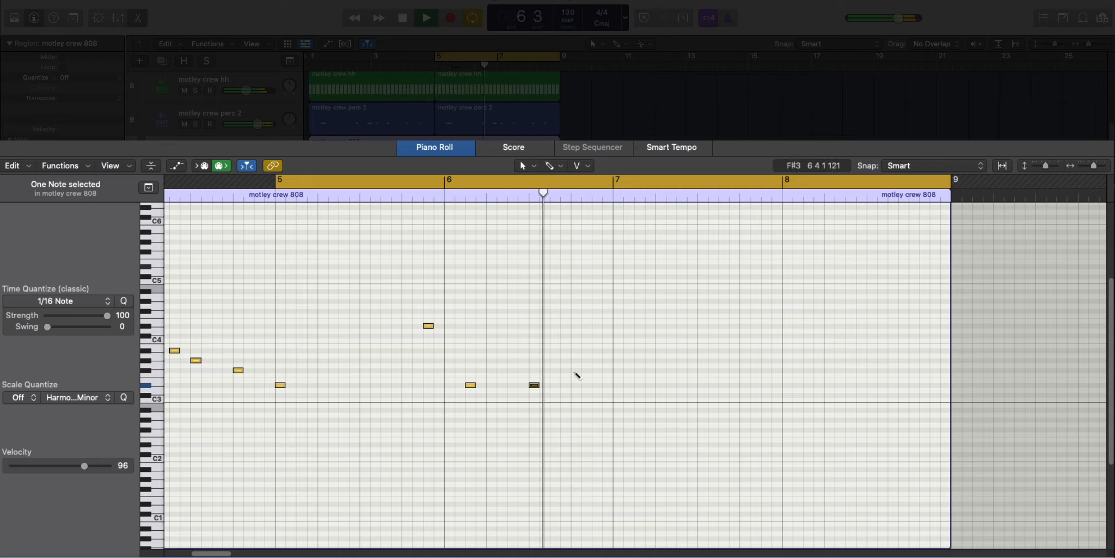
Add F#3 at 6 4 1, A#3 at 6 4 3 and G#3 at 7 1 1 in the 808 region.
{"action": "left_click", "coordinate": [577, 370], "text": "super"}
{"action": "key", "text": "space"}
{"action": "left_click", "coordinate": [604, 349], "text": "super"}
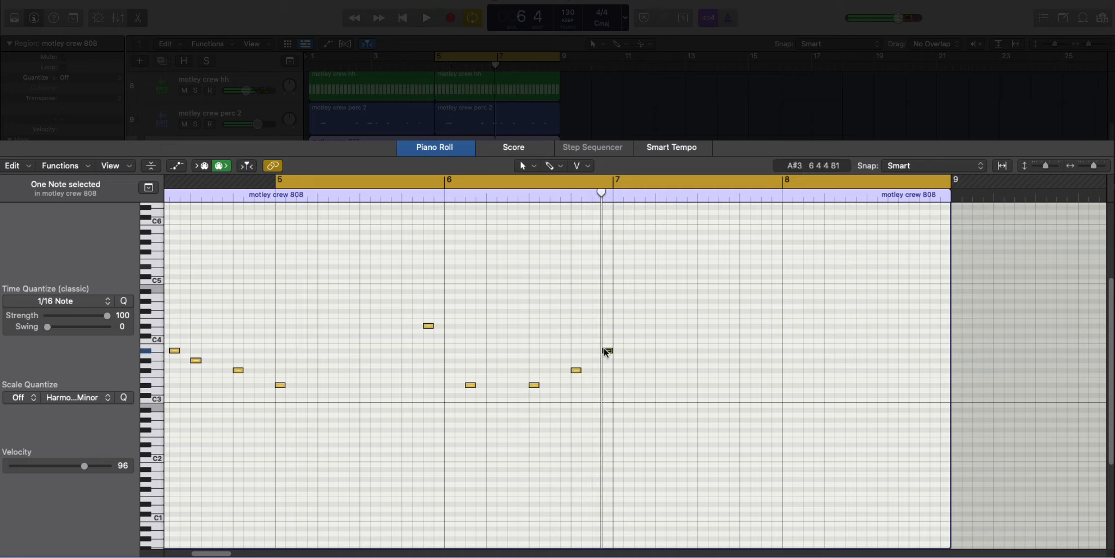
{"action": "left_click_drag", "start_coordinate": [606, 351], "coordinate": [597, 352]}
{"action": "key", "text": "space"}
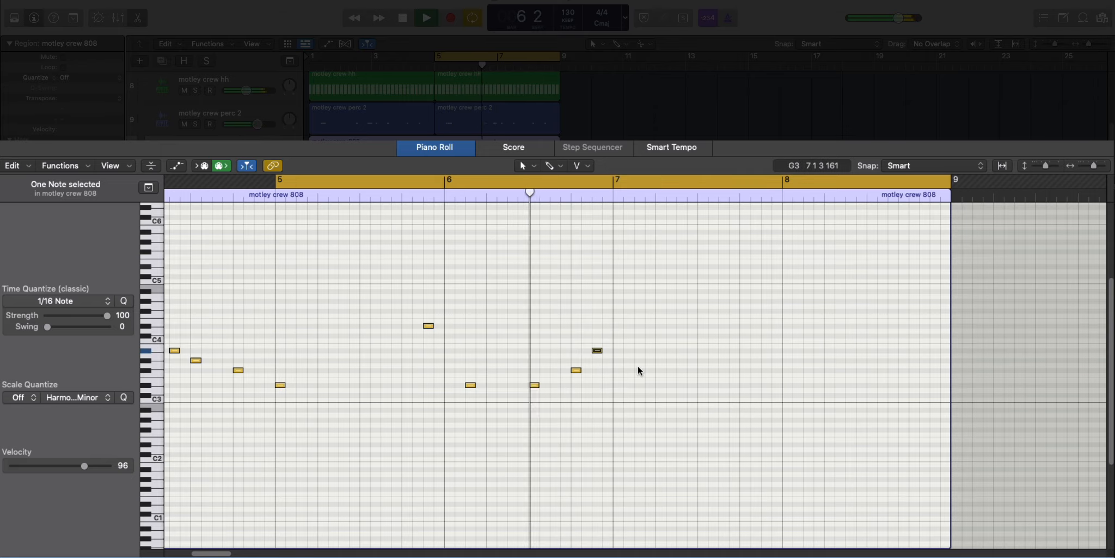
{"action": "left_click", "coordinate": [618, 360], "text": "super"}
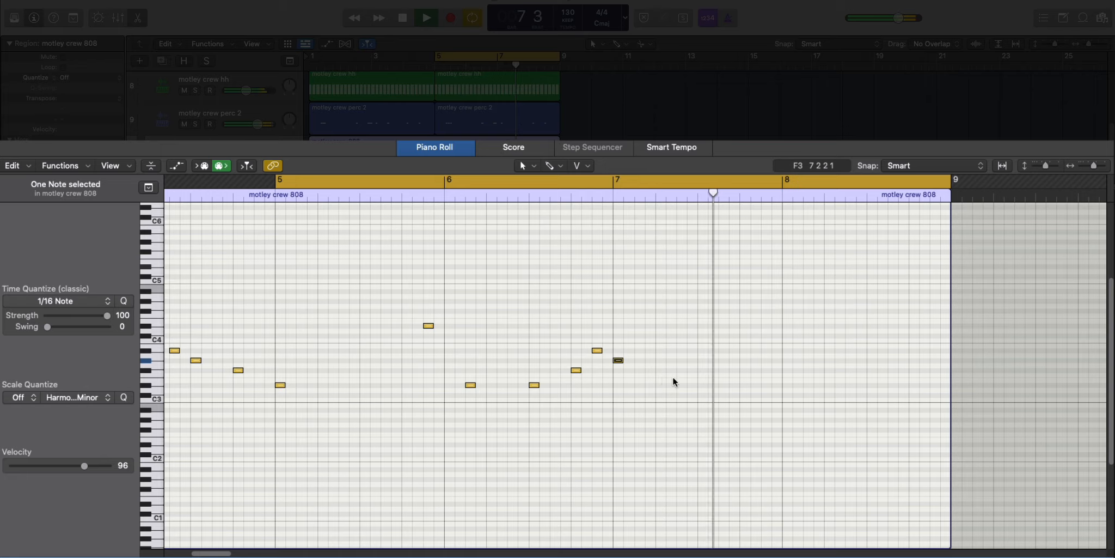
{"action": "key", "text": "space"}
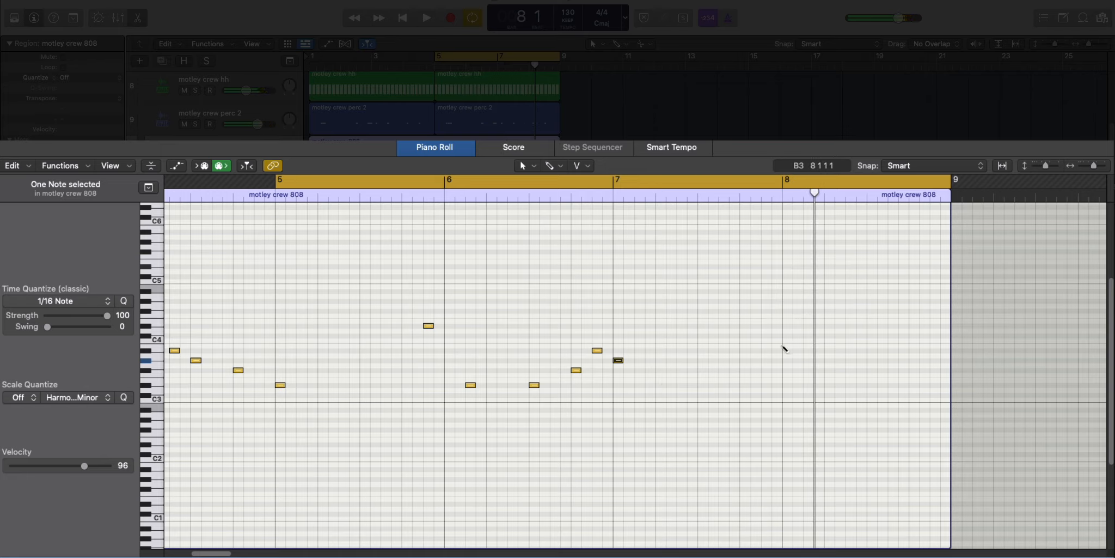
Loop bar 8 and add a B3 note at its start and an A#3 note at 8 1 3.
{"action": "left_click", "coordinate": [794, 180]}
{"action": "left_click_drag", "start_coordinate": [787, 180], "coordinate": [937, 181]}
{"action": "key", "text": "space"}
{"action": "key", "text": "space"}
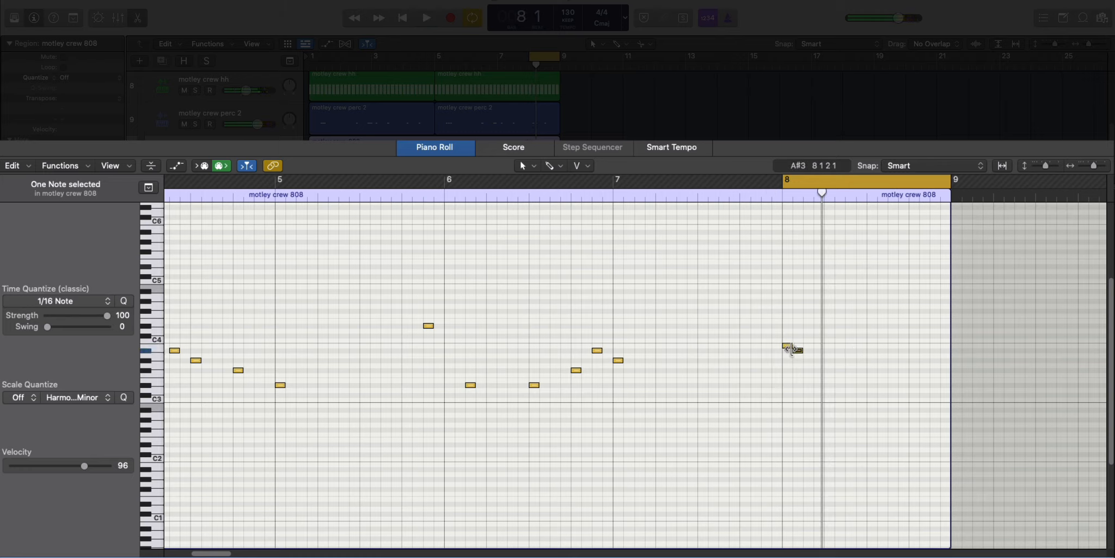
{"action": "key", "text": "space"}
{"action": "left_click_drag", "start_coordinate": [796, 351], "coordinate": [810, 353]}
{"action": "key", "text": "space"}
Add a G#3 note at 8 2 1 and an F#3 note at 8 3 1 in the 808 region.
{"action": "left_click", "coordinate": [827, 360], "text": "super"}
{"action": "key", "text": "space"}
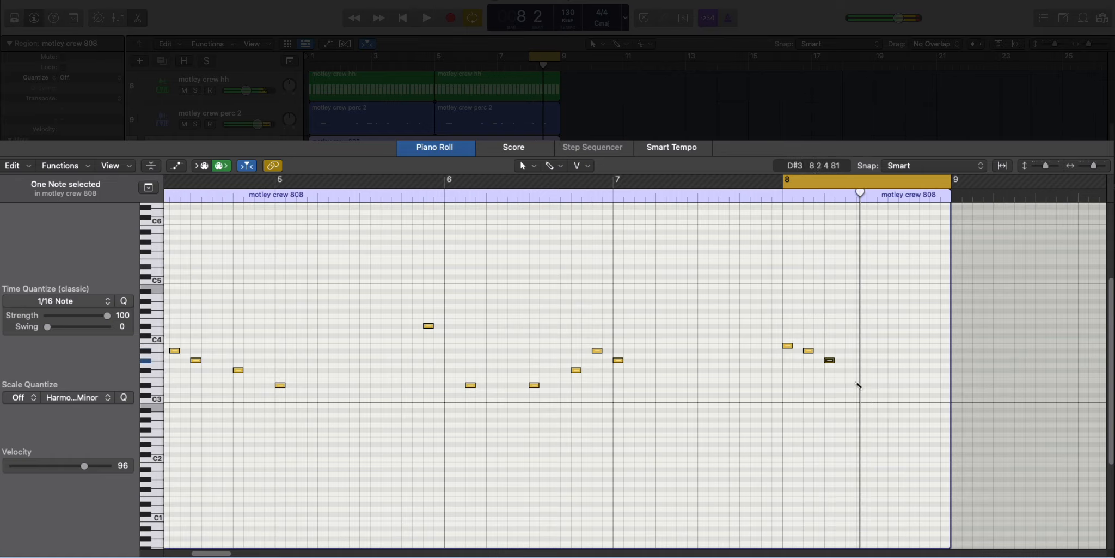
{"action": "left_click", "coordinate": [850, 370], "text": "super"}
{"action": "key", "text": "space"}
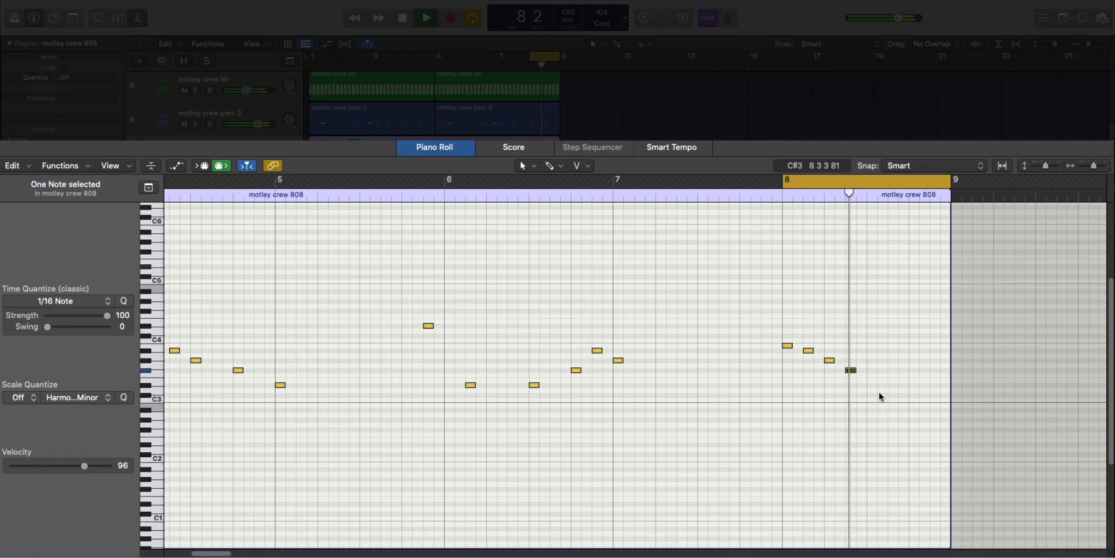
{"action": "left_click_drag", "start_coordinate": [845, 368], "coordinate": [866, 371]}
{"action": "key", "text": "space"}
Add a D#3 note at 8 4 1, auditioning it at F3 as well, and close the Piano Roll.
{"action": "left_click", "coordinate": [910, 385], "text": "super"}
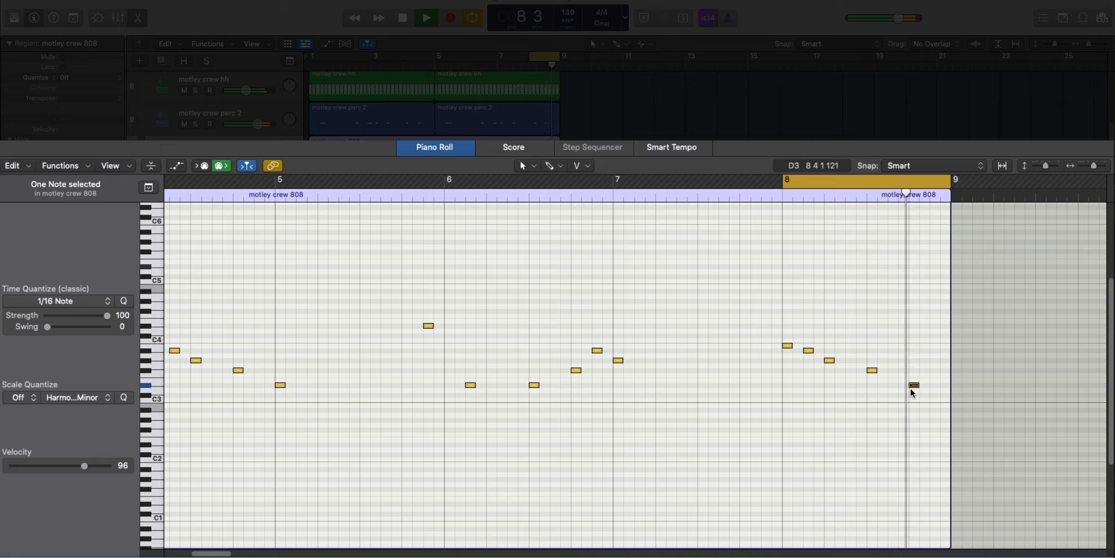
{"action": "key", "text": "space"}
{"action": "left_click_drag", "start_coordinate": [912, 385], "coordinate": [913, 380]}
{"action": "key", "text": "space"}
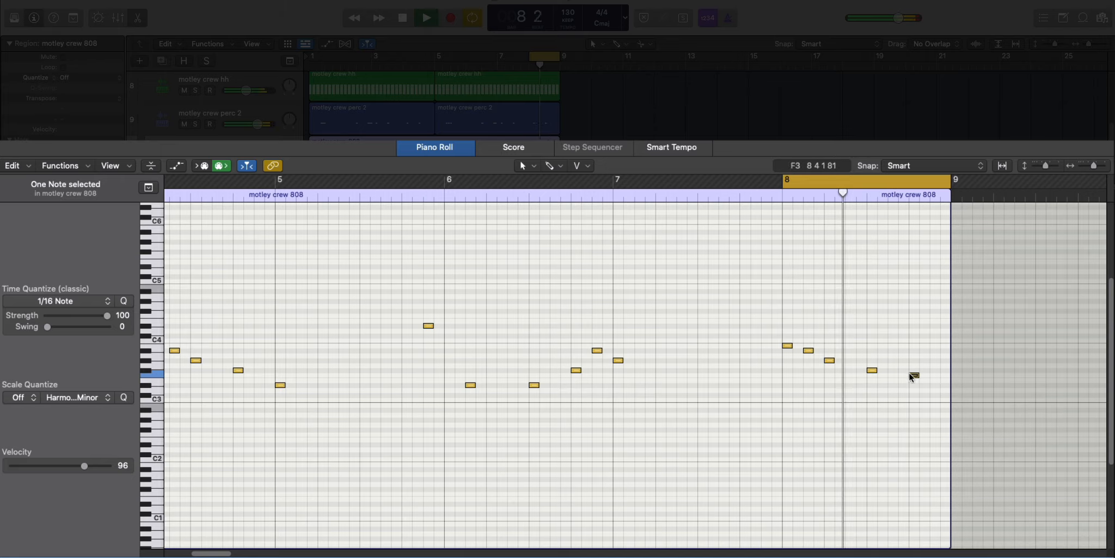
{"action": "left_click_drag", "start_coordinate": [913, 375], "coordinate": [913, 387]}
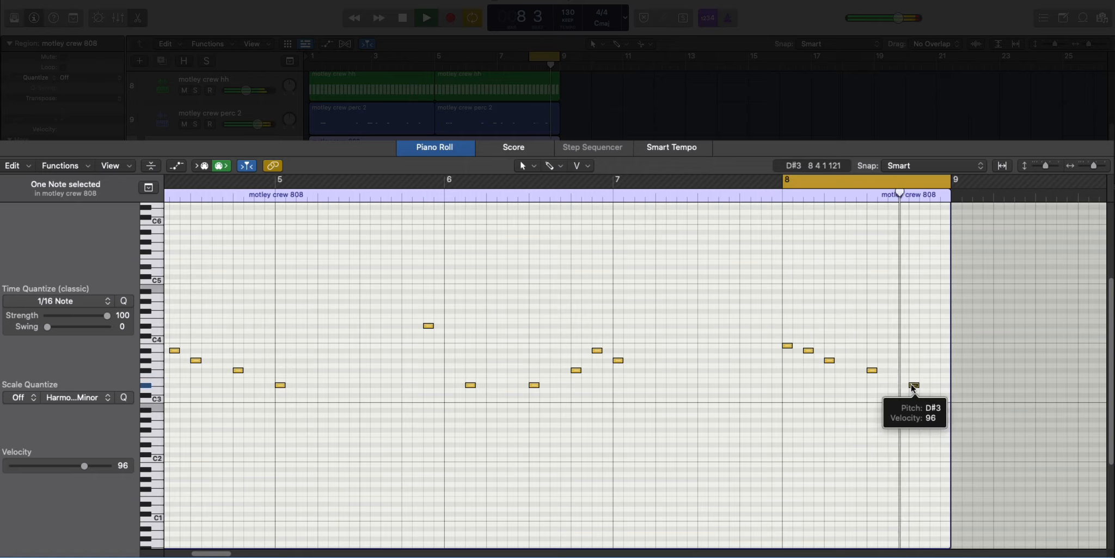
{"action": "key", "text": "p"}
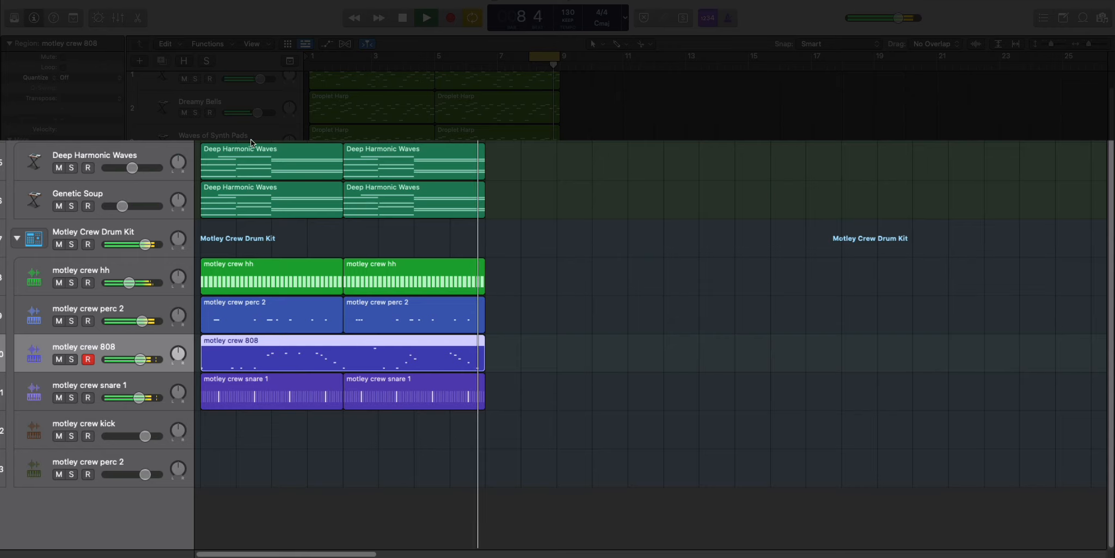
Loop all eight bars, transpose every note in the 808 region down three octaves, and play the result.
{"action": "left_click_drag", "start_coordinate": [309, 58], "coordinate": [548, 57]}
{"action": "double_click", "coordinate": [481, 383]}
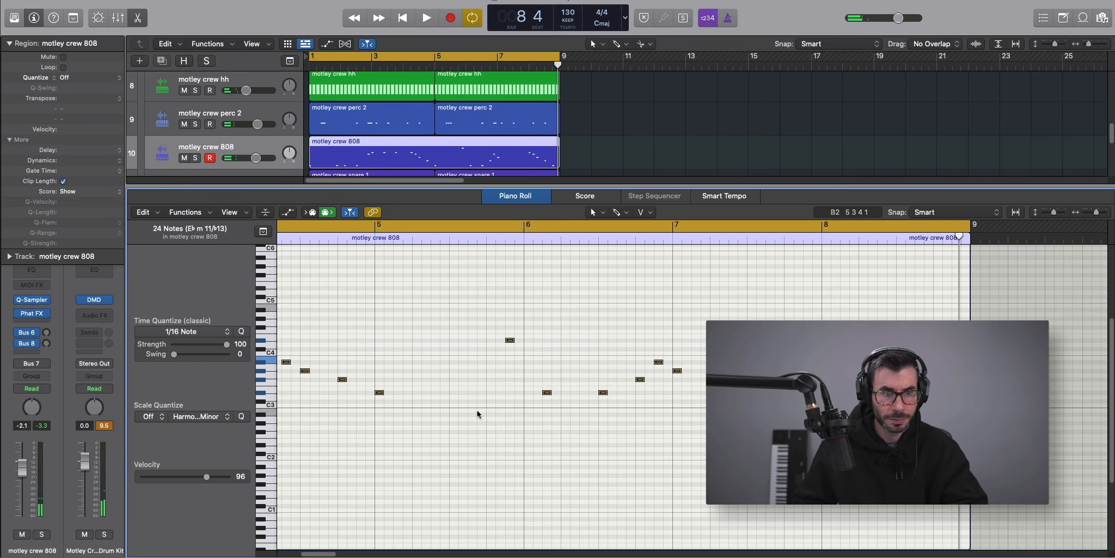
{"action": "key", "text": "alt+shift+Down"}
{"action": "key", "text": "alt+shift+Down"}
{"action": "key", "text": "alt+shift+Down"}
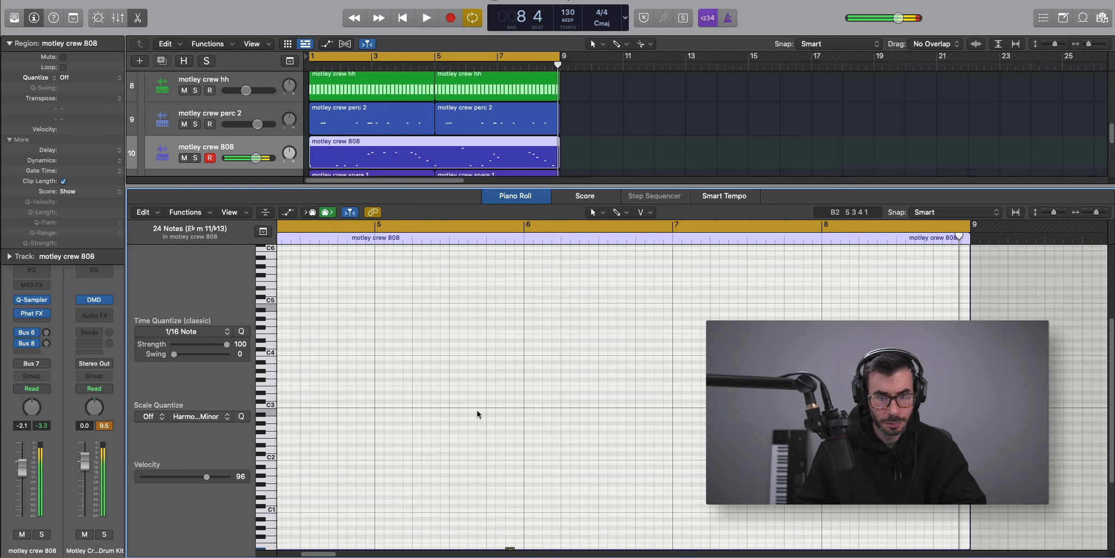
{"action": "key", "text": "alt+shift+Up"}
{"action": "key", "text": "space"}
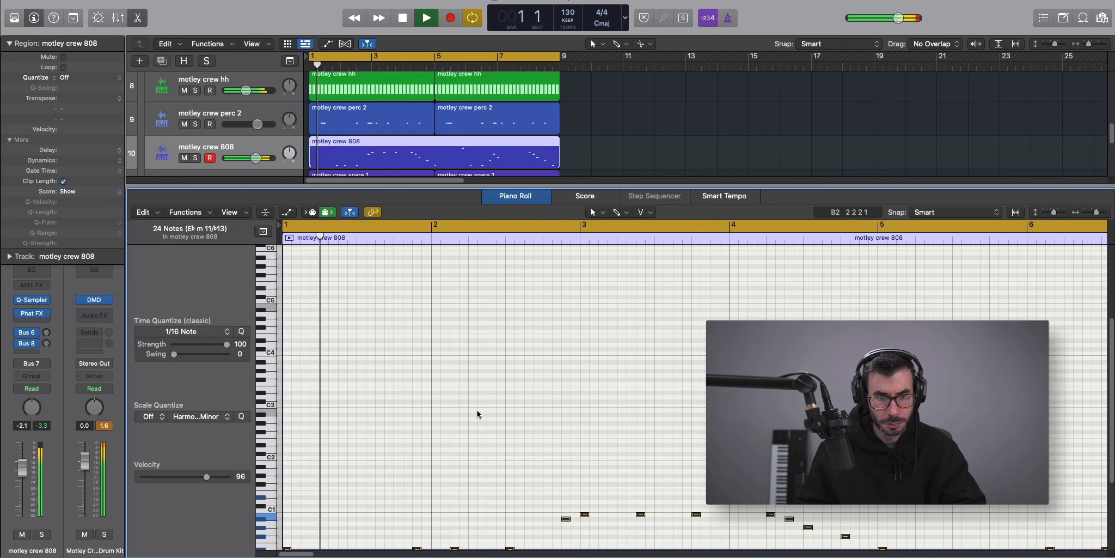
Close the Piano Roll and lower the motley crew 808 track's volume to -2.8 dB during playback.
{"action": "key", "text": "e"}
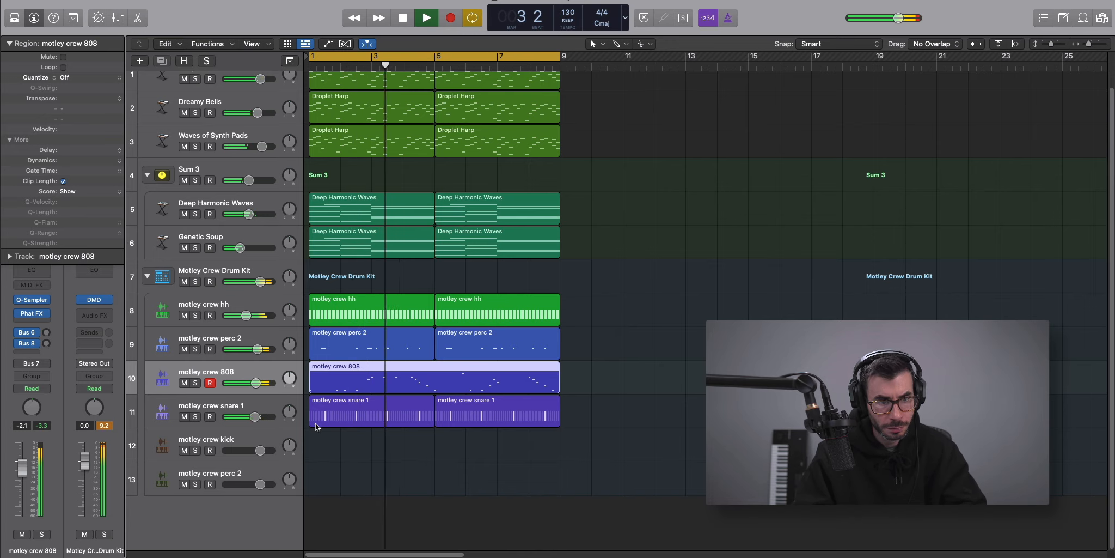
{"action": "left_click_drag", "start_coordinate": [254, 383], "coordinate": [261, 393]}
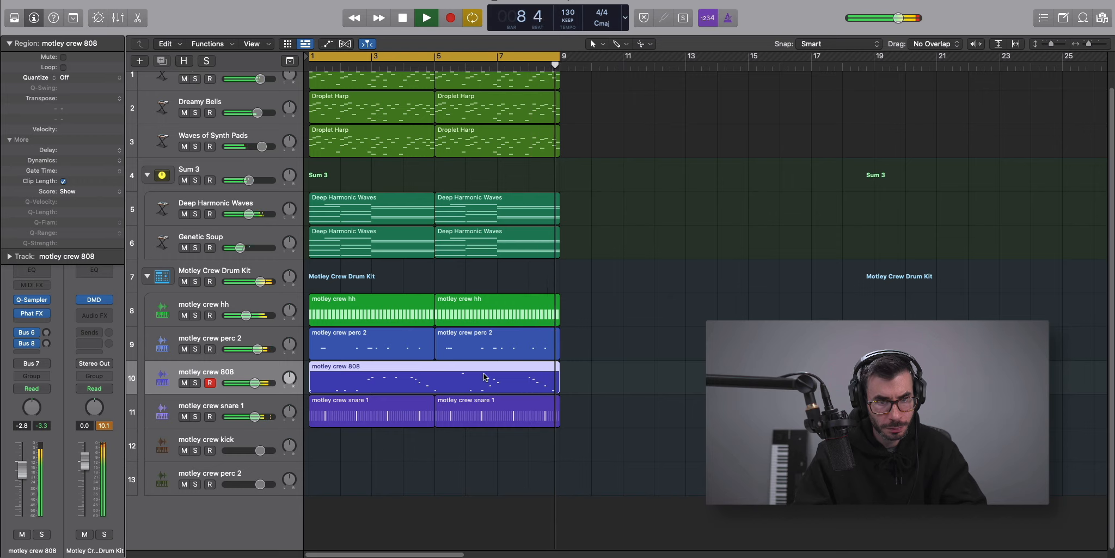
{"action": "key", "text": "space"}
Create an empty MIDI region at bar 1 on the motley crew kick track.
{"action": "right_click", "coordinate": [328, 448]}
{"action": "left_click", "coordinate": [349, 449]}
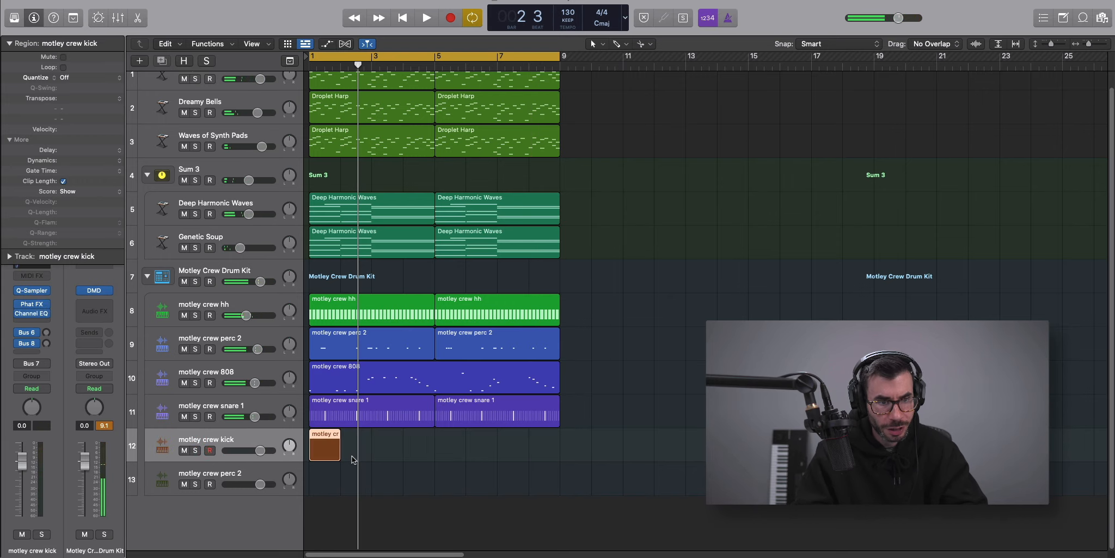
Copy the eight-bar motley crew 808 region onto the motley crew kick track at bar 1 in place of the empty region.
{"action": "left_click_drag", "start_coordinate": [336, 459], "coordinate": [560, 457]}
{"action": "double_click", "coordinate": [539, 447]}
{"action": "left_click", "coordinate": [382, 91]}
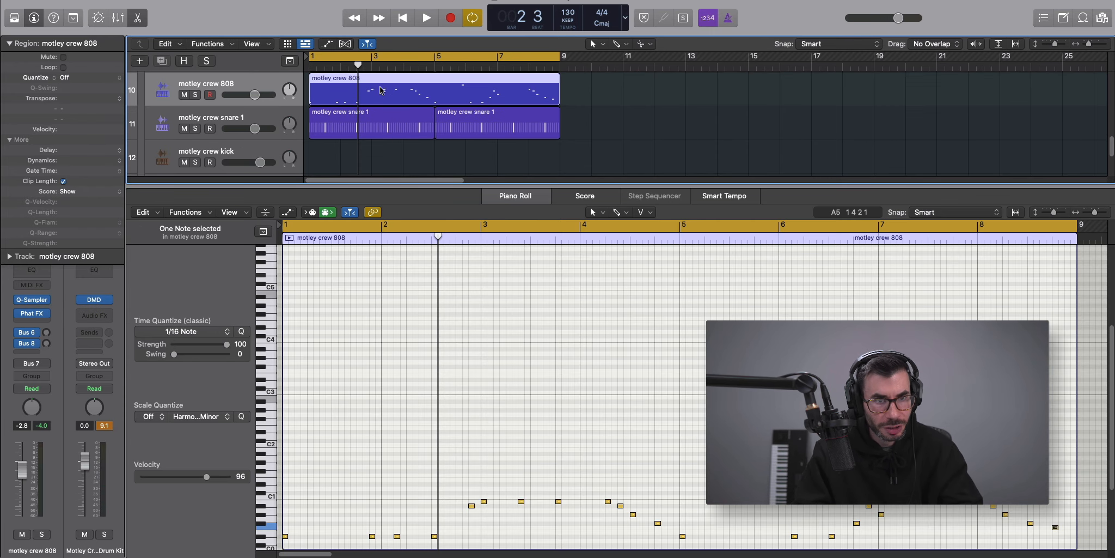
{"action": "left_click_drag", "start_coordinate": [381, 91], "coordinate": [380, 158]}
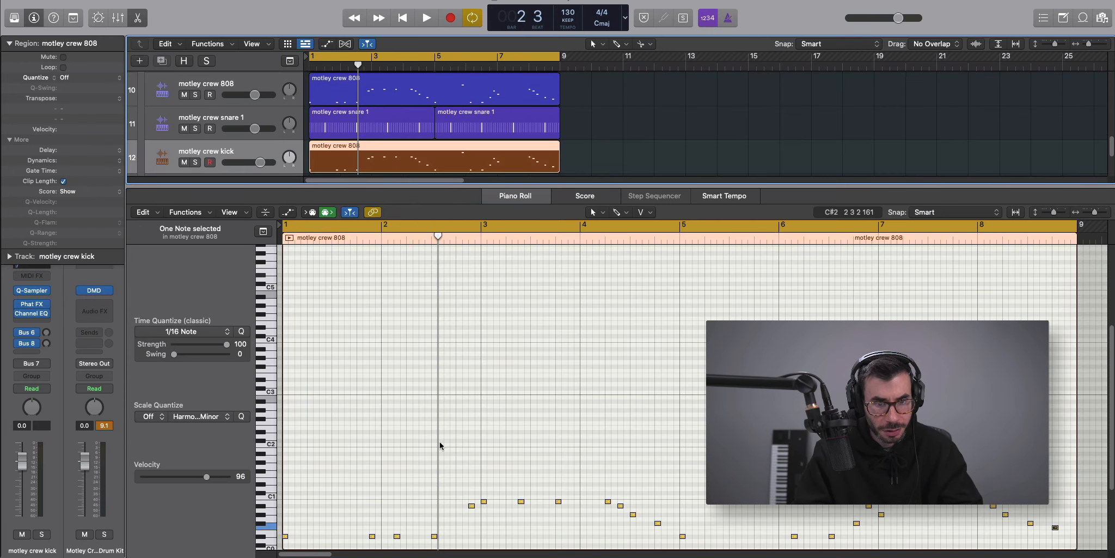
Mute the kick track, move all its copied notes to C3, unmute it, and play the result with the Piano Roll closed.
{"action": "left_click", "coordinate": [185, 163]}
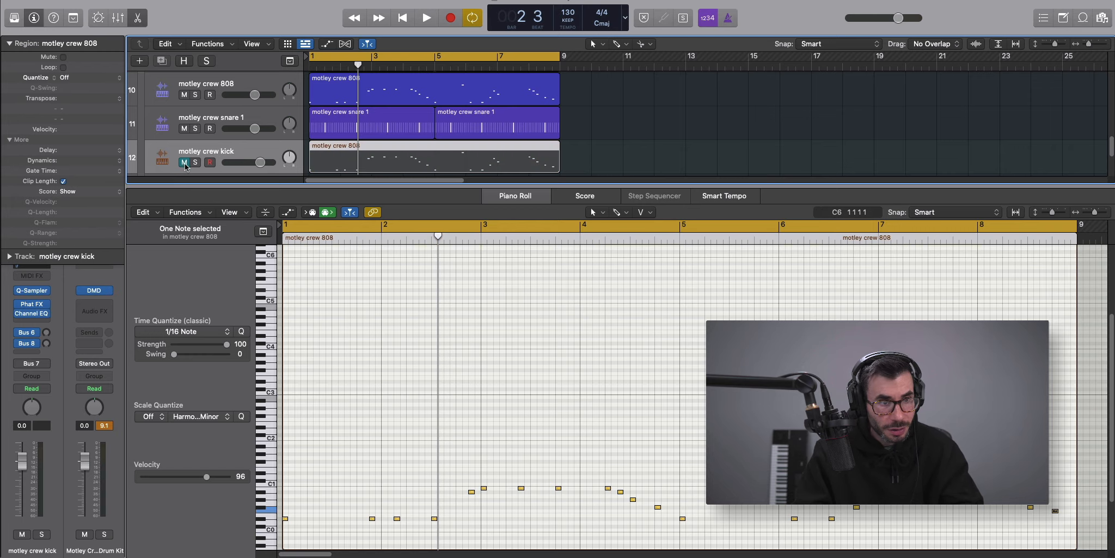
{"action": "left_click_drag", "start_coordinate": [459, 531], "coordinate": [278, 395]}
{"action": "left_click", "coordinate": [184, 157]}
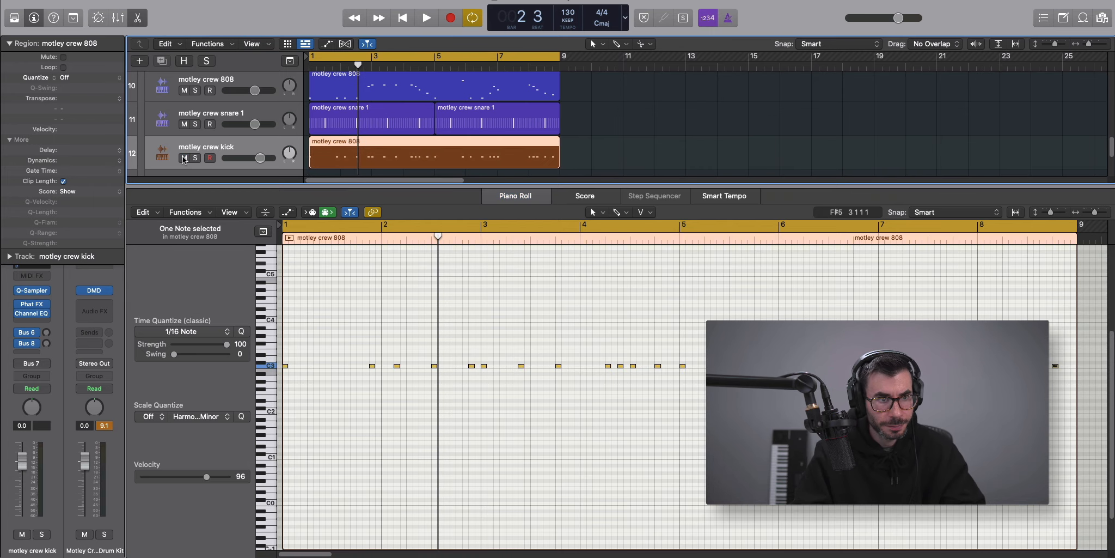
{"action": "key", "text": "space"}
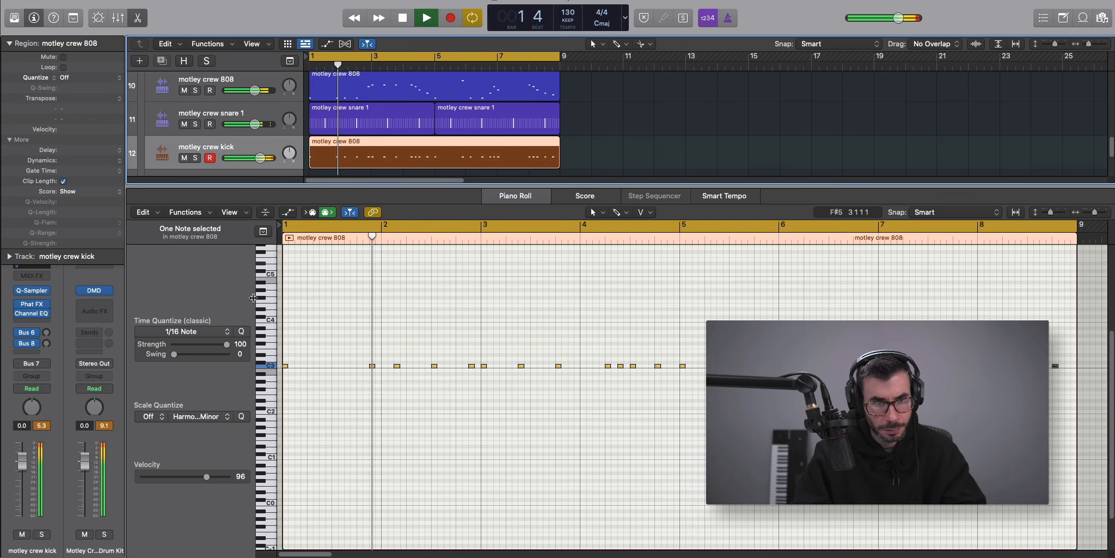
{"action": "key", "text": "e"}
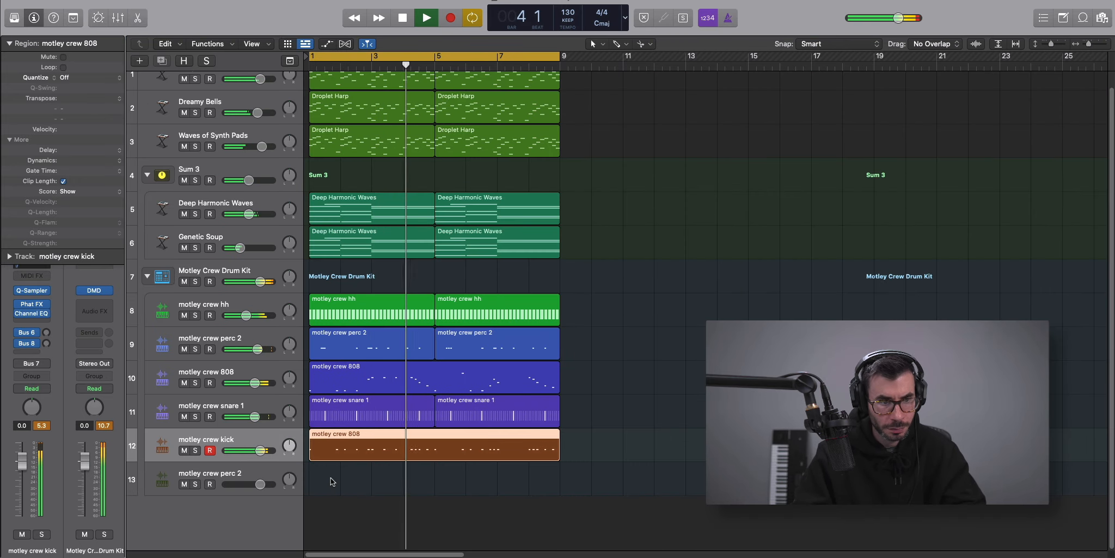
Move the cycle range to bars 9 to 17 and add a new software instrument track below the drum kit.
{"action": "scroll", "coordinate": [332, 478], "scroll_direction": "down", "scroll_amount": 3}
{"action": "scroll", "coordinate": [332, 479], "scroll_direction": "up", "scroll_amount": 1}
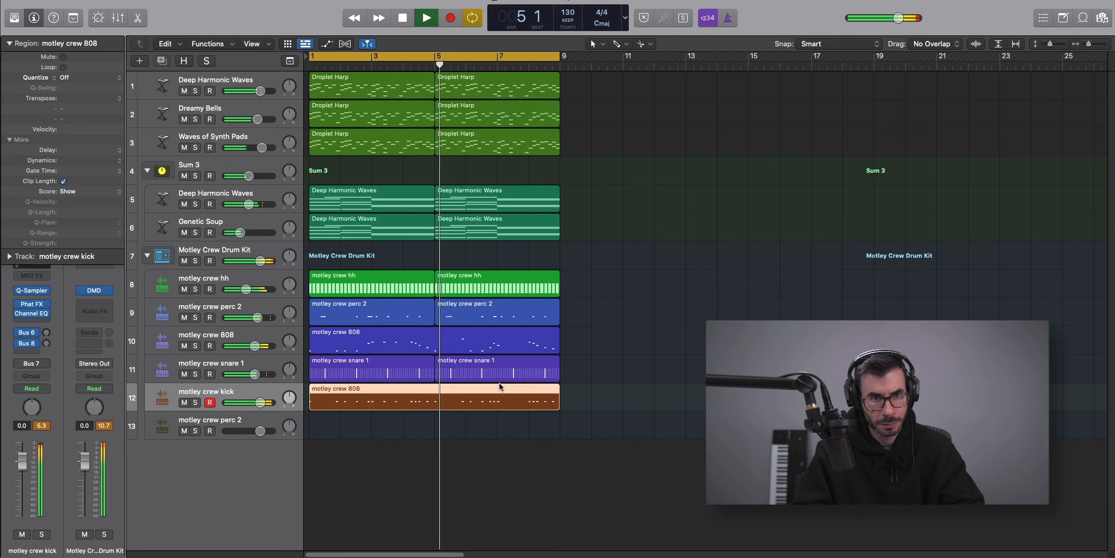
{"action": "left_click_drag", "start_coordinate": [413, 51], "coordinate": [664, 67]}
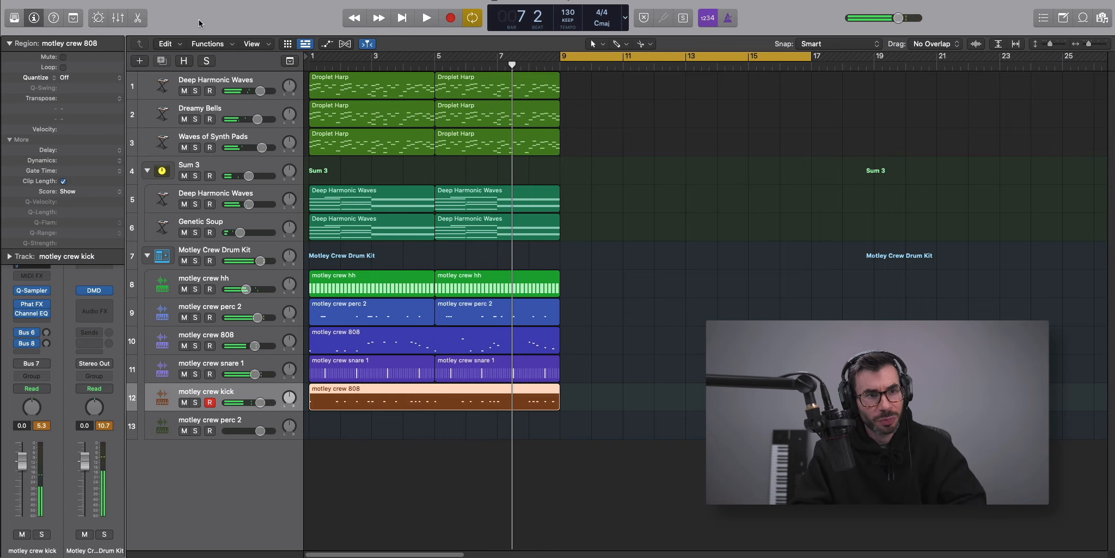
{"action": "left_click", "coordinate": [141, 61]}
{"action": "key", "text": "Return"}
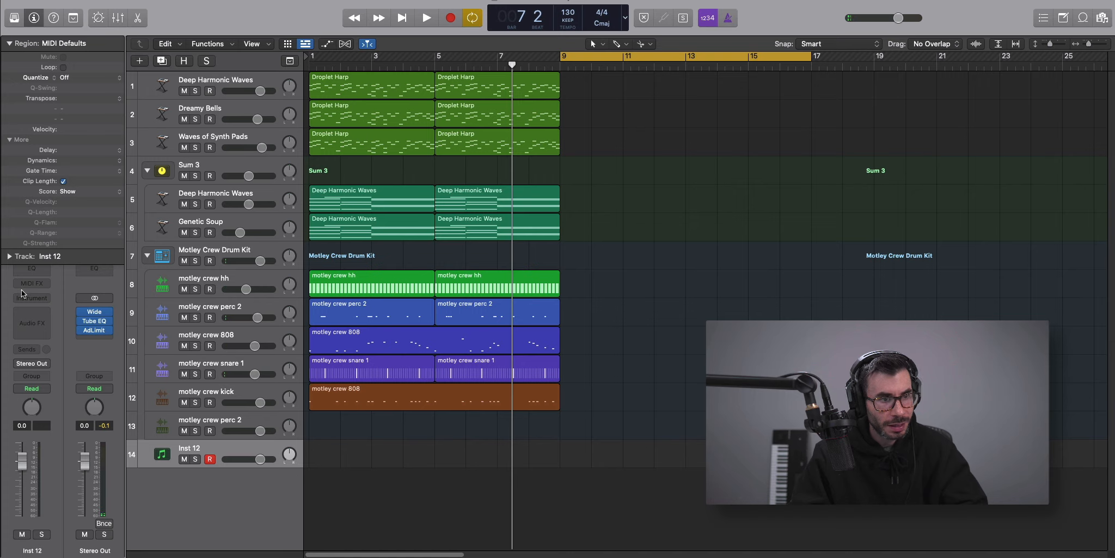
Load the BA Moog Bass user patch from Toronto Views onto the new instrument track.
{"action": "left_click", "coordinate": [12, 20]}
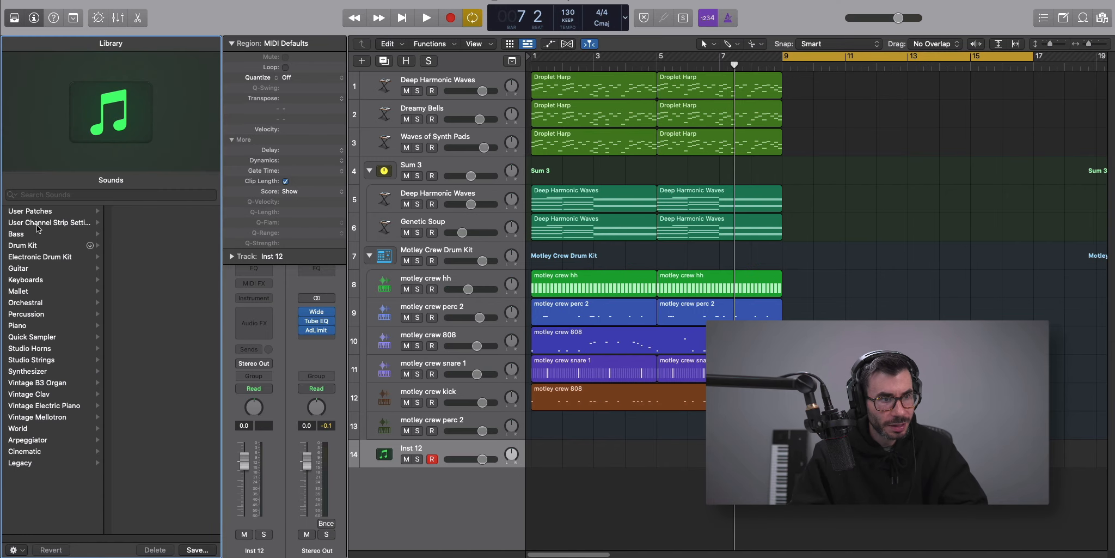
{"action": "scroll", "coordinate": [165, 452], "scroll_direction": "down", "scroll_amount": 5}
{"action": "scroll", "coordinate": [165, 452], "scroll_direction": "down", "scroll_amount": 10}
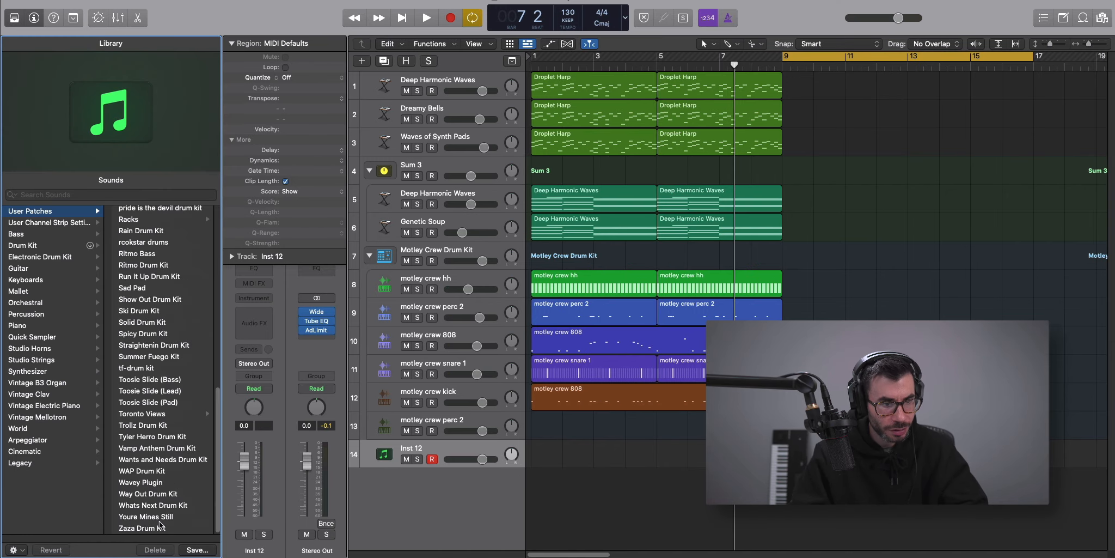
{"action": "left_click", "coordinate": [158, 415]}
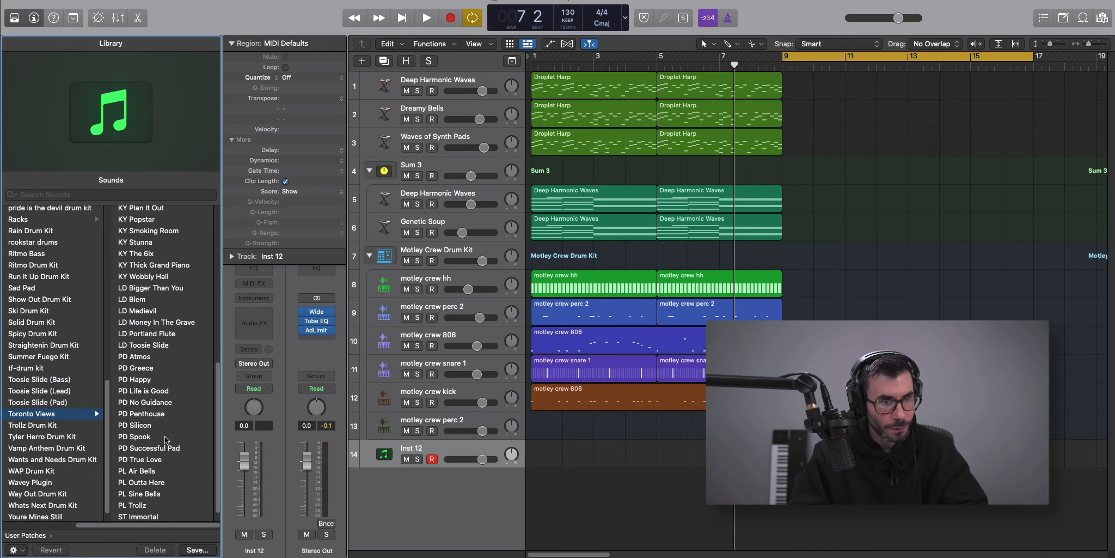
{"action": "scroll", "coordinate": [174, 256], "scroll_direction": "up", "scroll_amount": 6}
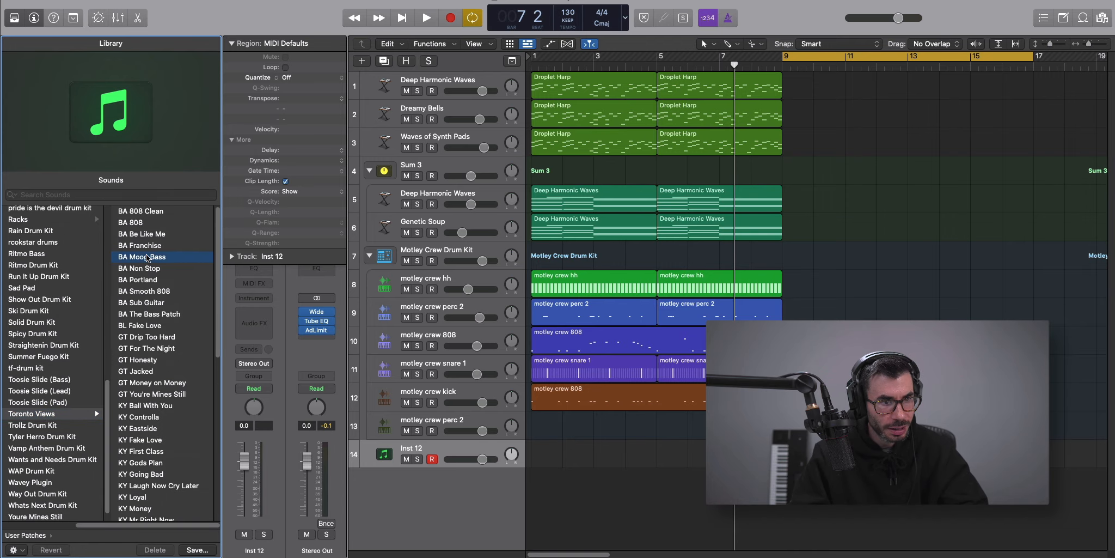
{"action": "left_click", "coordinate": [12, 22]}
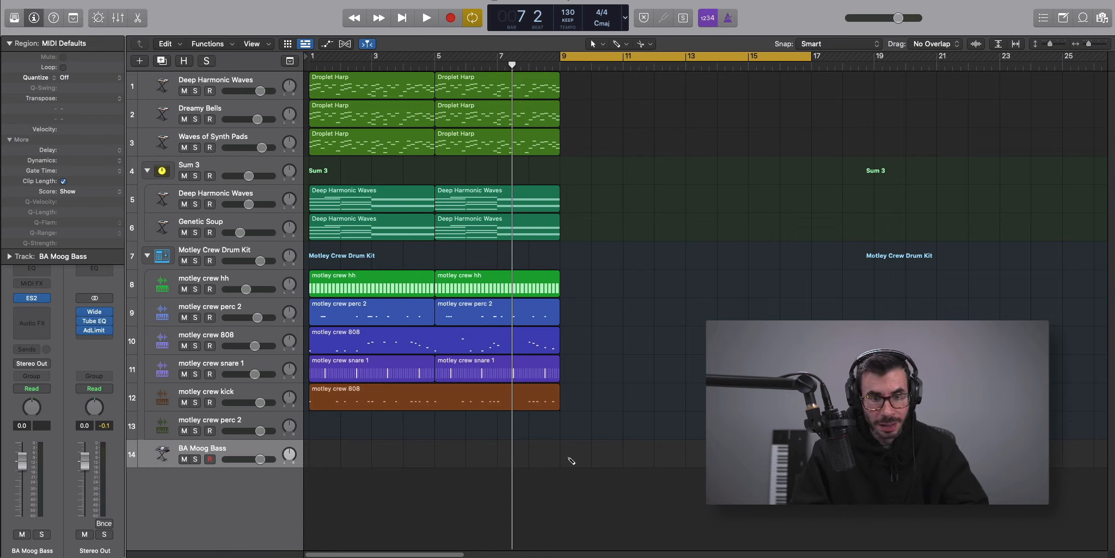
Create an eight-bar region at bar 9 on the BA Moog Bass track and fill it with four two-bar D#1 notes.
{"action": "left_click_drag", "start_coordinate": [589, 467], "coordinate": [764, 467]}
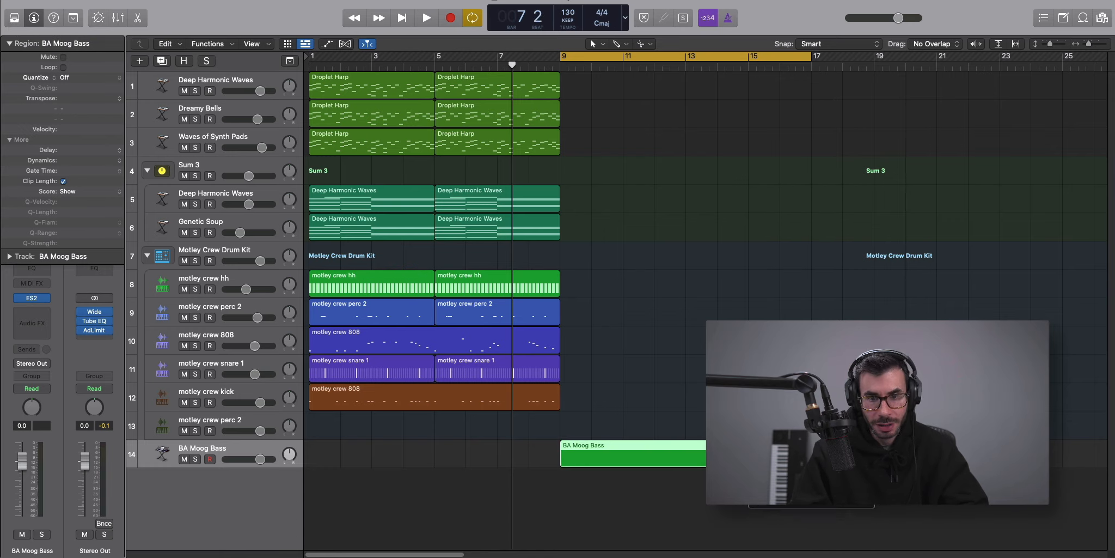
{"action": "left_click", "coordinate": [812, 485]}
{"action": "left_click", "coordinate": [763, 455]}
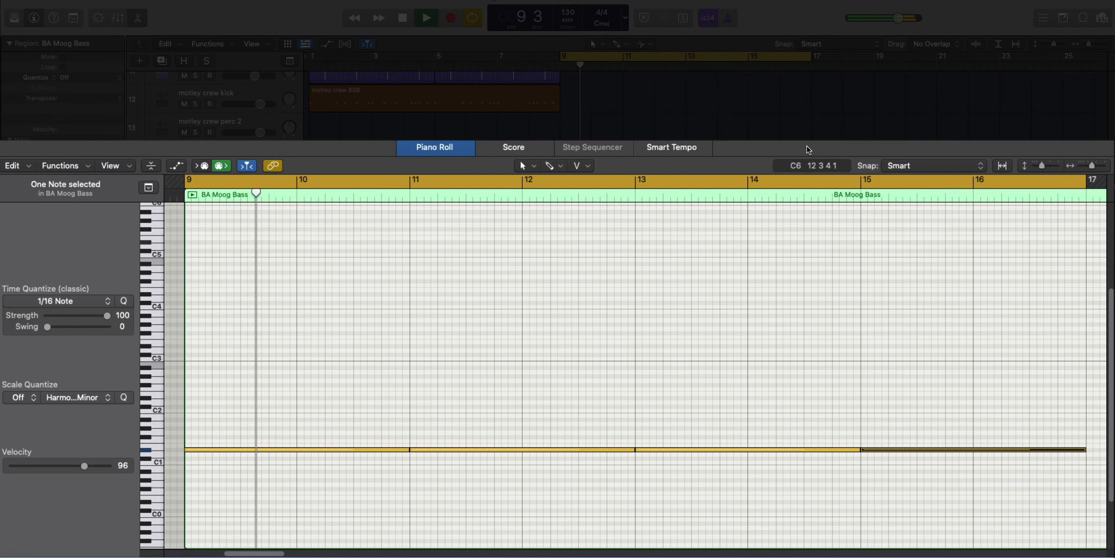
{"action": "key", "text": "super+z"}
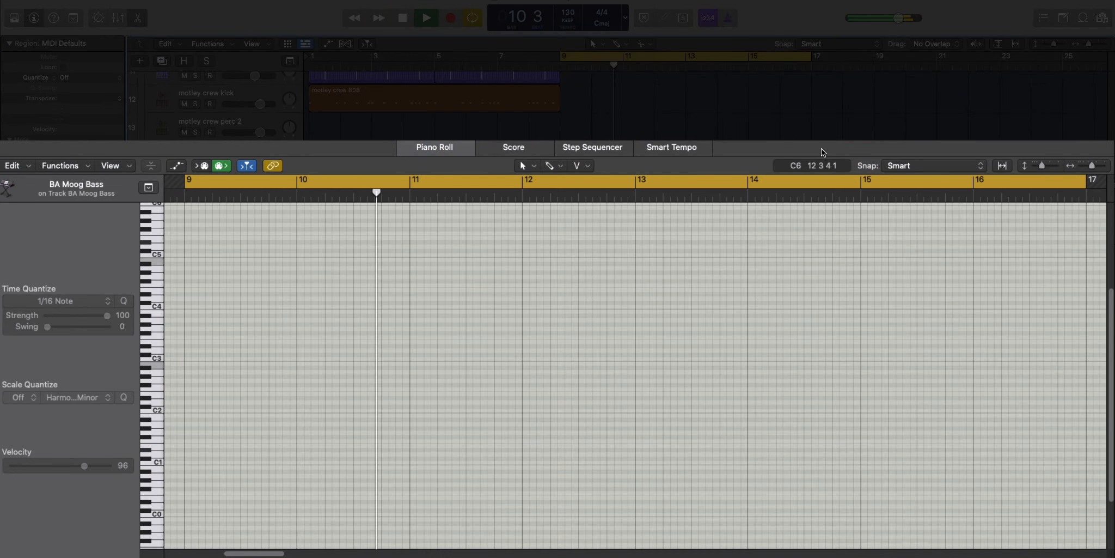
{"action": "key", "text": "super+shift+z"}
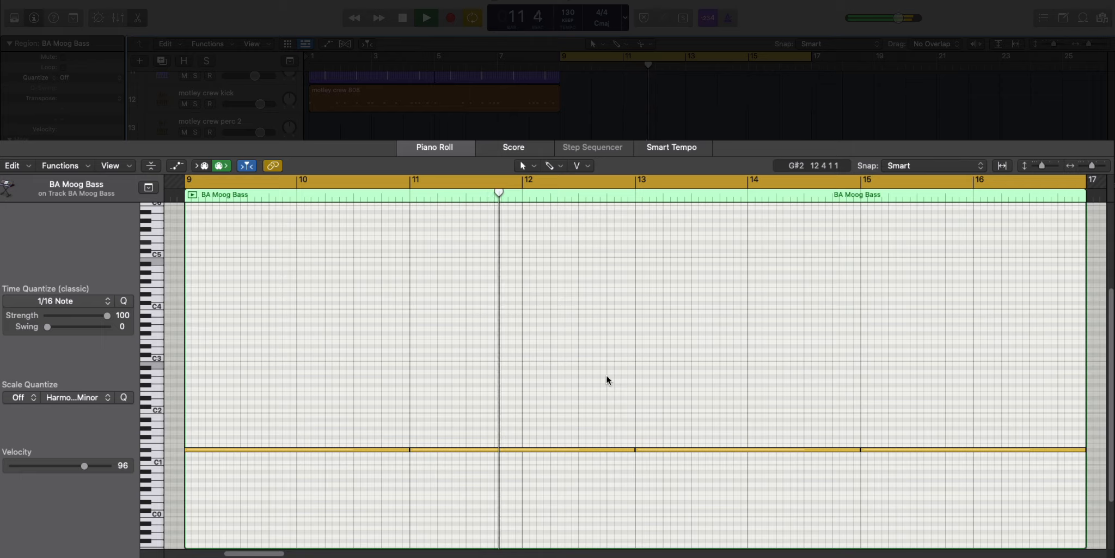
{"action": "key", "text": "space"}
{"action": "left_click", "coordinate": [635, 428]}
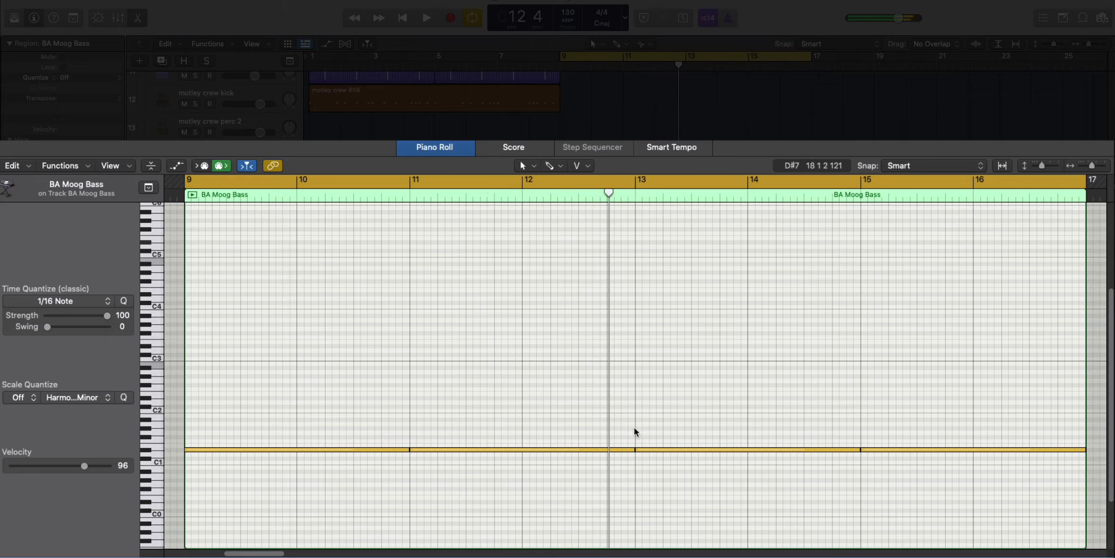
Shorten the second D#1 note by one beat, add ascending sixteenth notes A#1, C#2 and D#2 from 12 4 1, and play them.
{"action": "left_click_drag", "start_coordinate": [628, 448], "coordinate": [601, 453]}
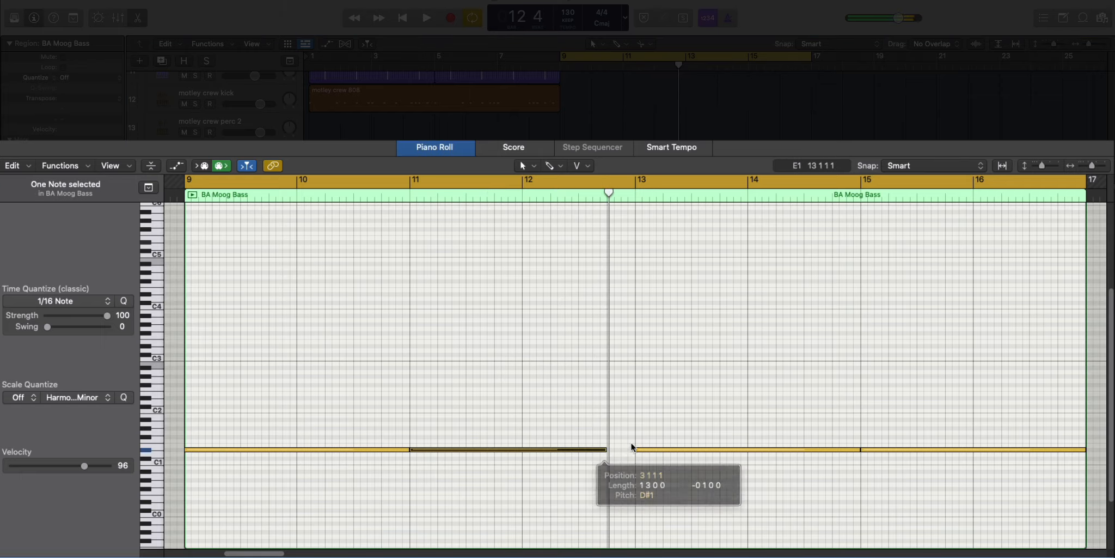
{"action": "scroll", "coordinate": [633, 446], "scroll_direction": "up", "scroll_amount": 5}
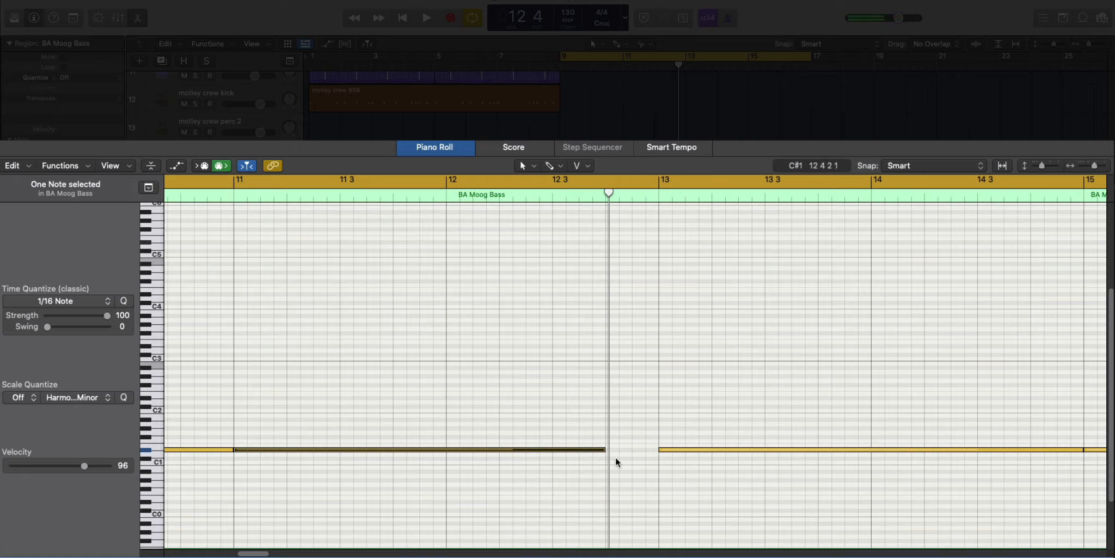
{"action": "left_click", "coordinate": [607, 420]}
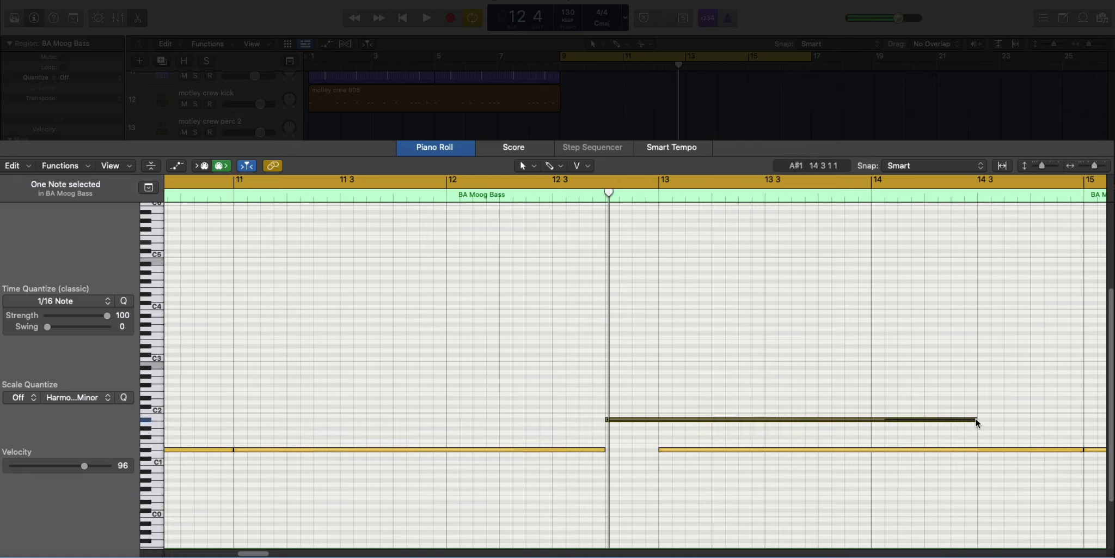
{"action": "left_click_drag", "start_coordinate": [977, 420], "coordinate": [615, 450]}
{"action": "left_click", "coordinate": [625, 406]}
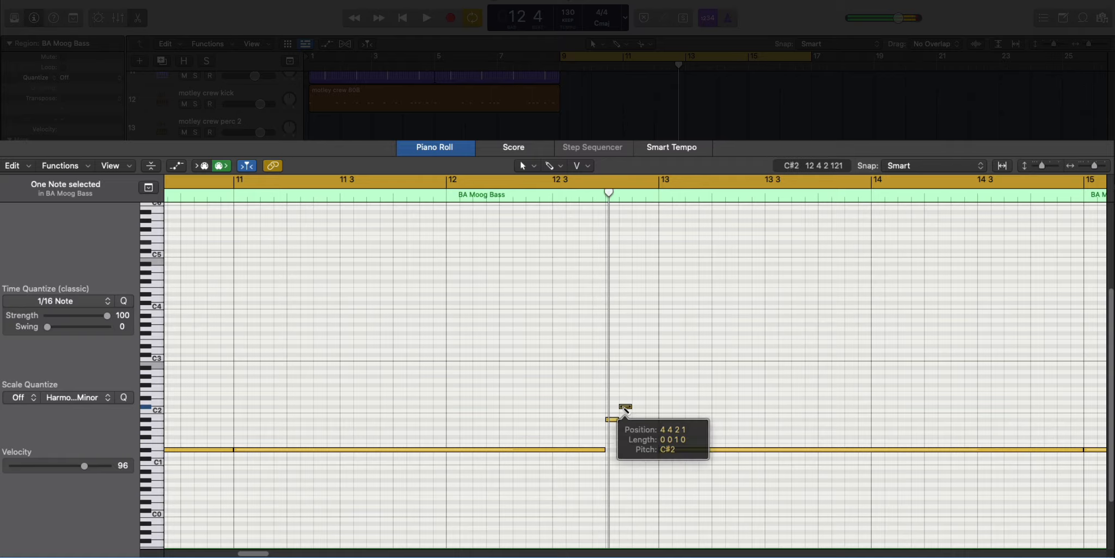
{"action": "left_click", "coordinate": [639, 394]}
{"action": "left_click_drag", "start_coordinate": [639, 393], "coordinate": [638, 397]}
{"action": "key", "text": "space"}
{"action": "key", "text": "super+Left"}
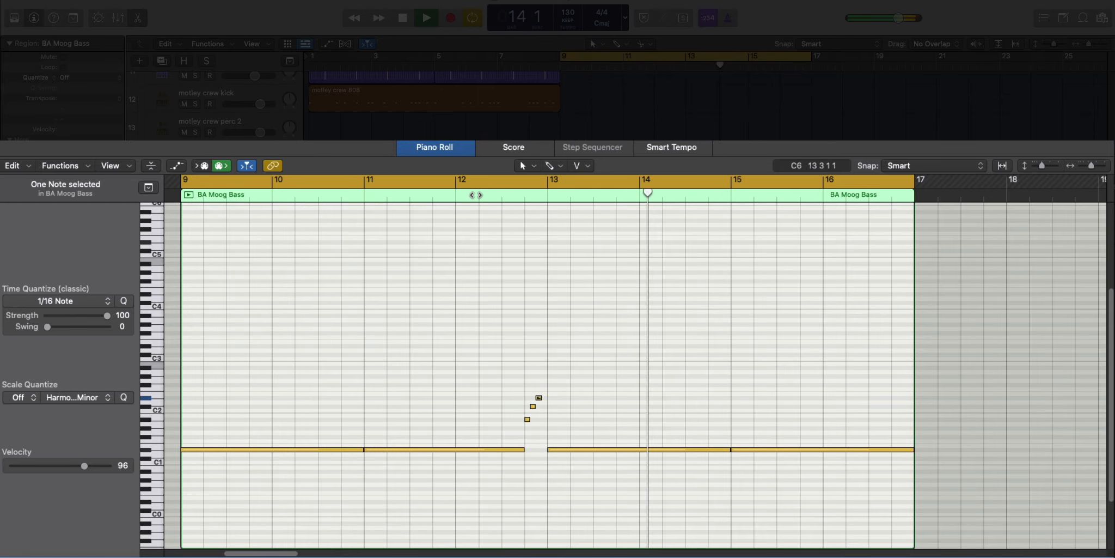
{"action": "key", "text": "space"}
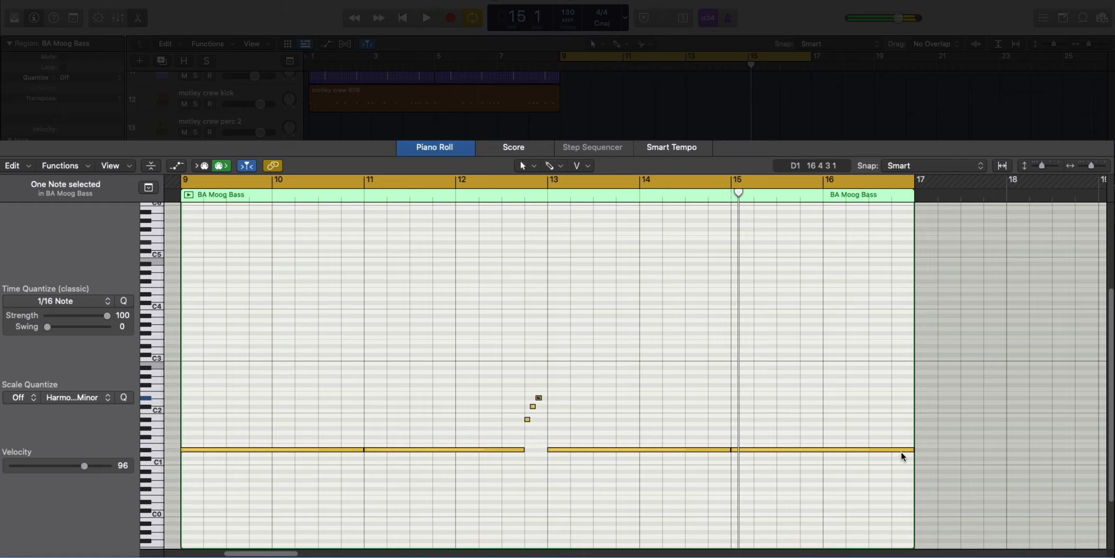
Shorten the last D#1 note by one beat and add a sixteenth-length F#1 note at 16 4 1.
{"action": "left_click", "coordinate": [907, 448]}
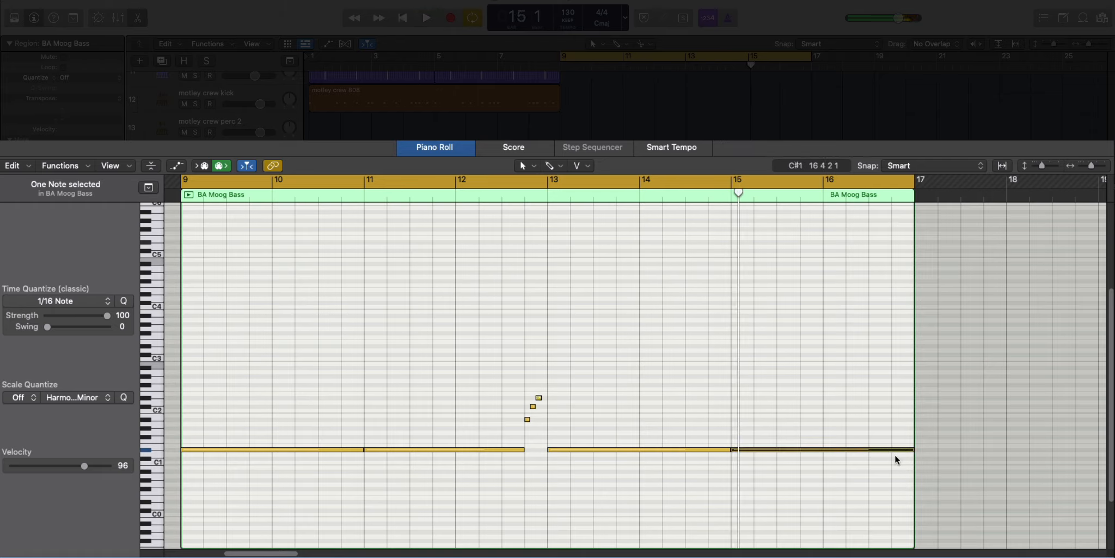
{"action": "left_click_drag", "start_coordinate": [907, 450], "coordinate": [884, 450]}
{"action": "scroll", "coordinate": [885, 451], "scroll_direction": "up", "scroll_amount": 5}
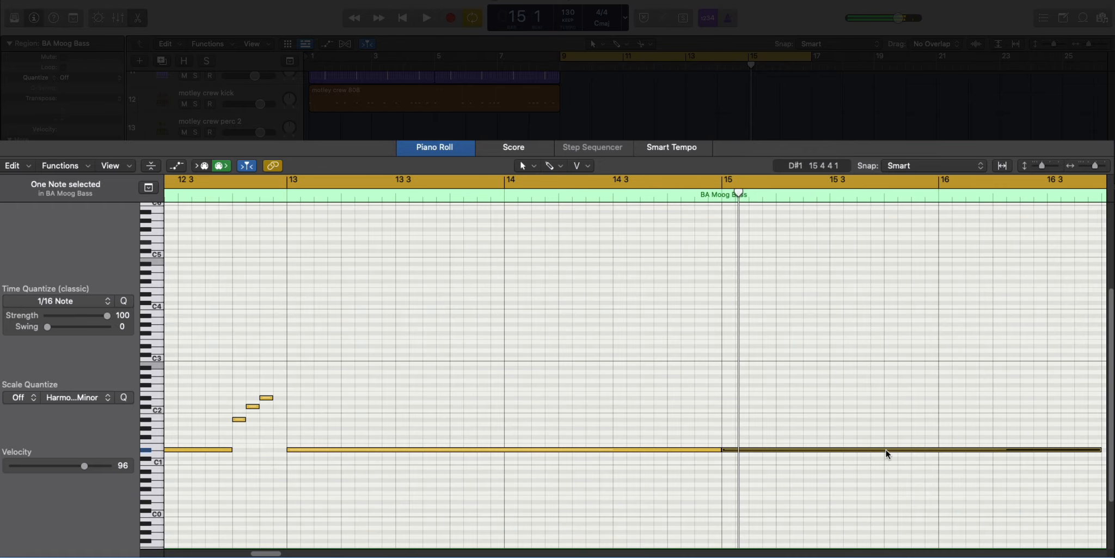
{"action": "scroll", "coordinate": [769, 472], "scroll_direction": "right", "scroll_amount": 5}
{"action": "left_click", "coordinate": [605, 436]}
{"action": "left_click_drag", "start_coordinate": [979, 437], "coordinate": [609, 447]}
Raise the note at 16 4 1 to G#1, add sixteenth notes A#1, C#2 and D#2 after it, and play the bass region.
{"action": "key", "text": "Up"}
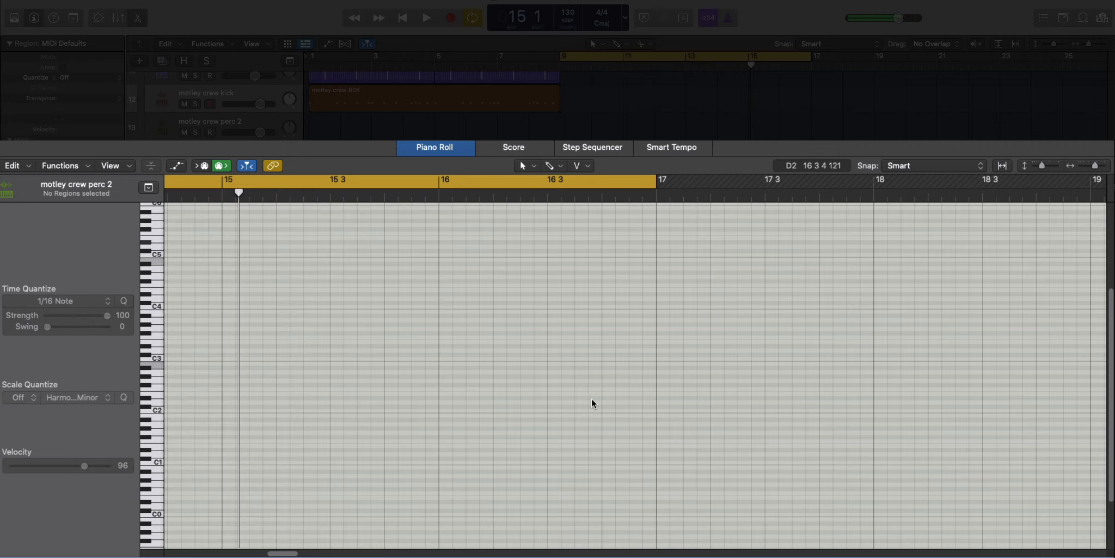
{"action": "key", "text": "Down"}
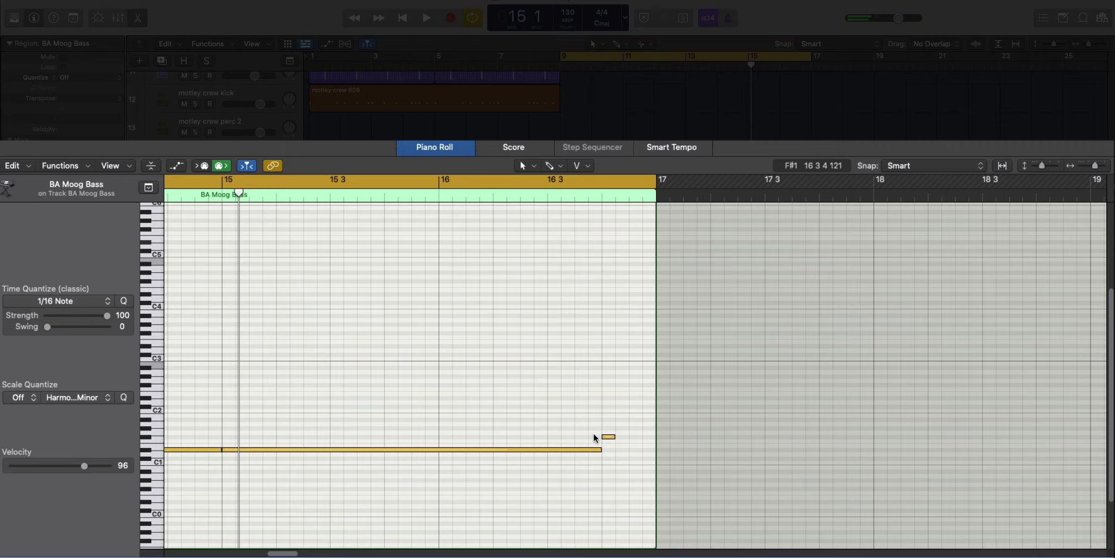
{"action": "left_click", "coordinate": [606, 438]}
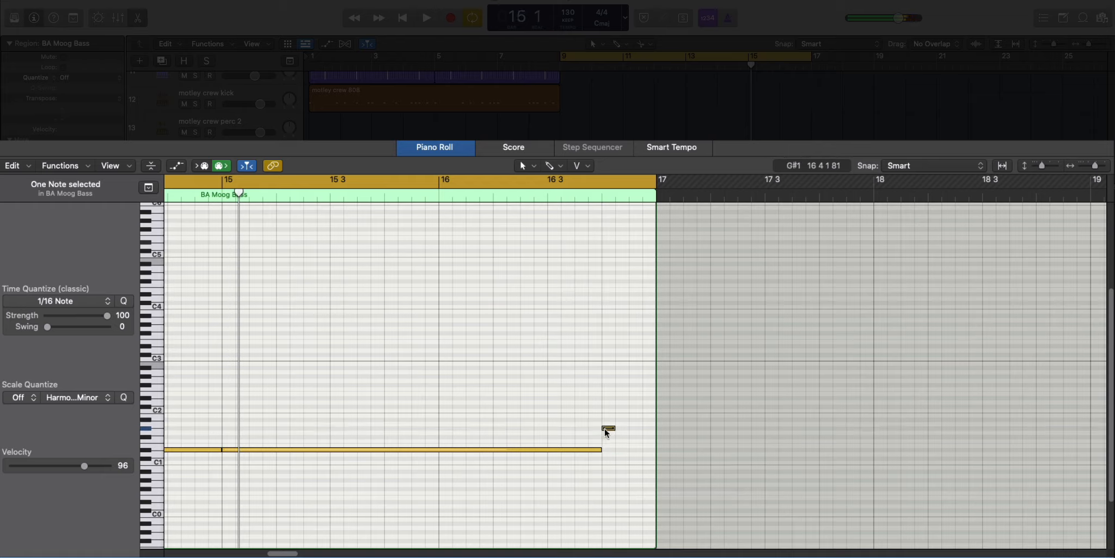
{"action": "left_click_drag", "start_coordinate": [607, 435], "coordinate": [644, 399]}
{"action": "key", "text": "space"}
{"action": "left_click", "coordinate": [643, 398], "text": "ctrl+alt"}
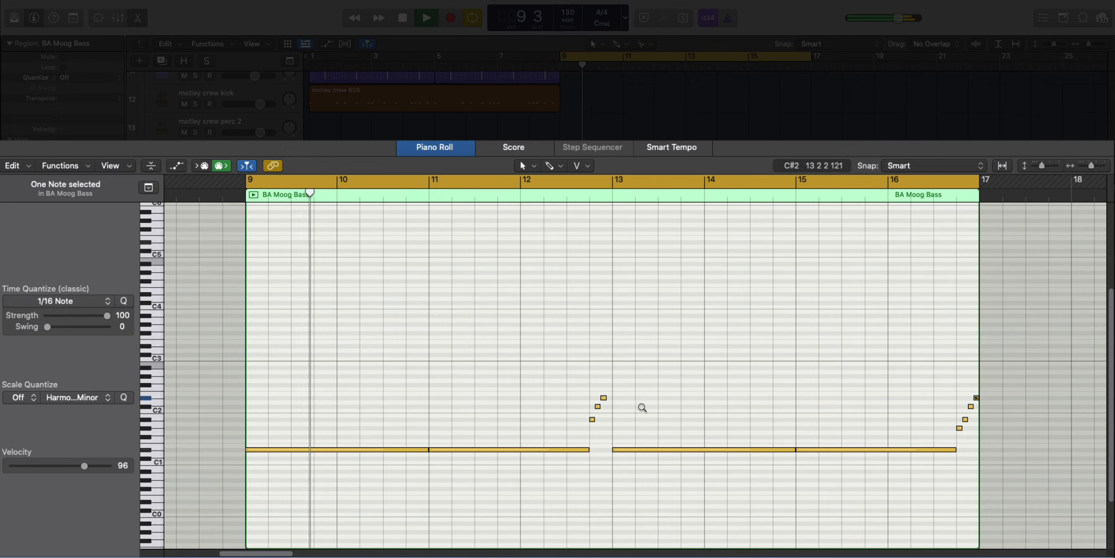
{"action": "left_click", "coordinate": [523, 392]}
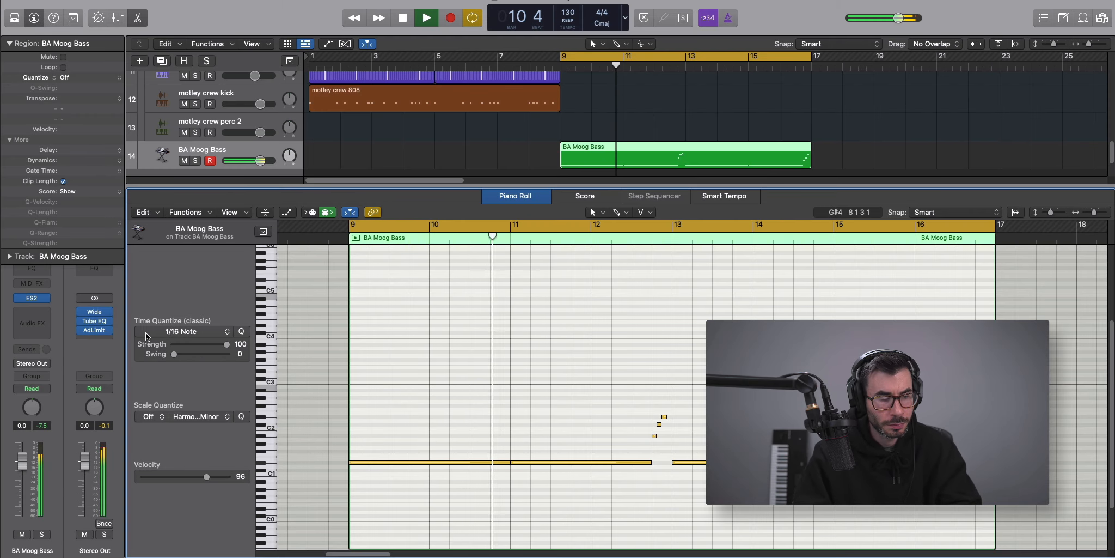
{"action": "key", "text": "space"}
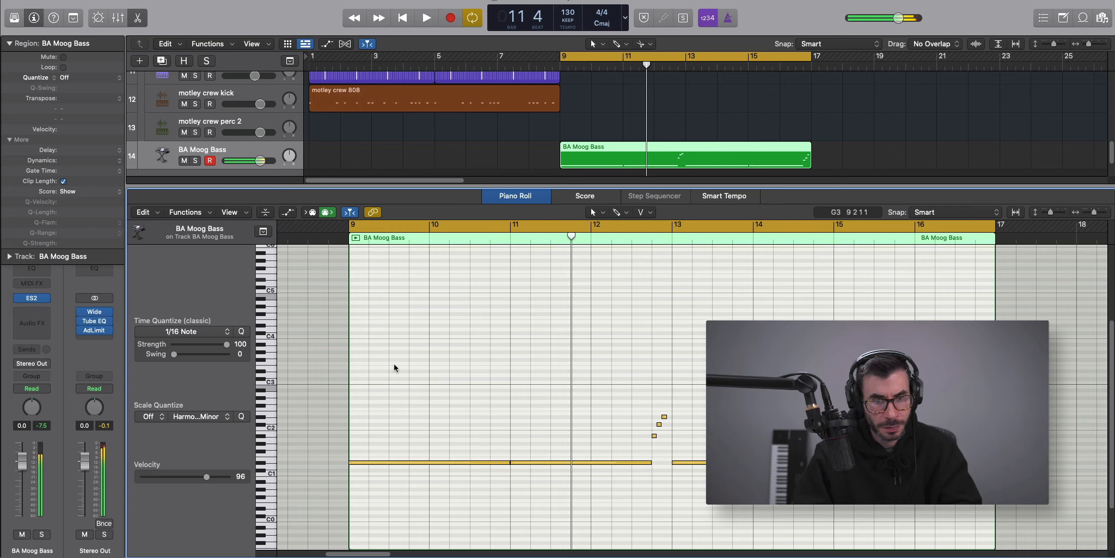
Open a Channel EQ on the BA Moog Bass track and enable its 24 dB/Oct high-cut filter at 169 Hz.
{"action": "double_click", "coordinate": [32, 268]}
{"action": "left_click_drag", "start_coordinate": [844, 162], "coordinate": [737, 146]}
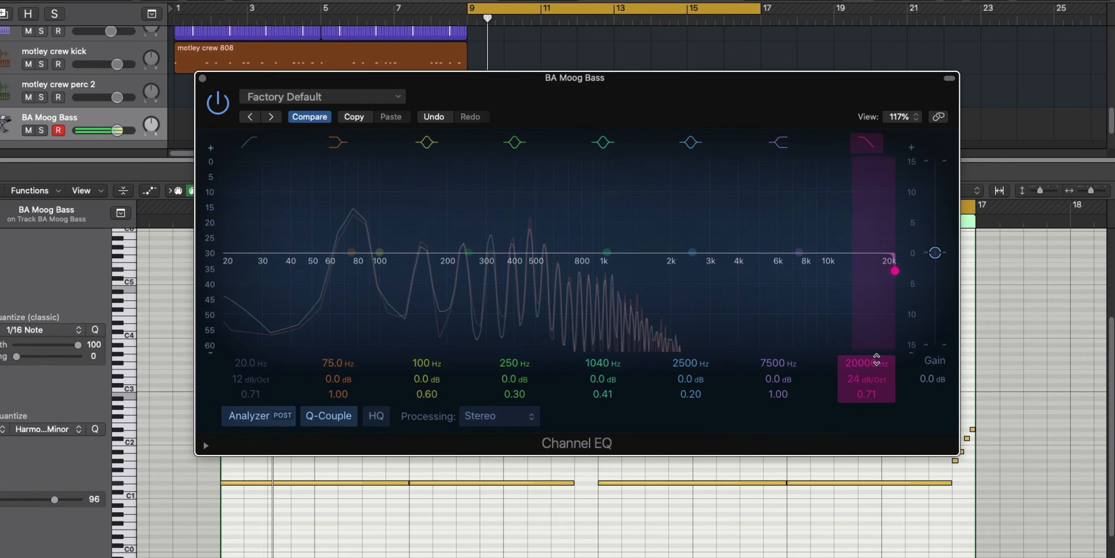
{"action": "left_click_drag", "start_coordinate": [894, 271], "coordinate": [430, 271]}
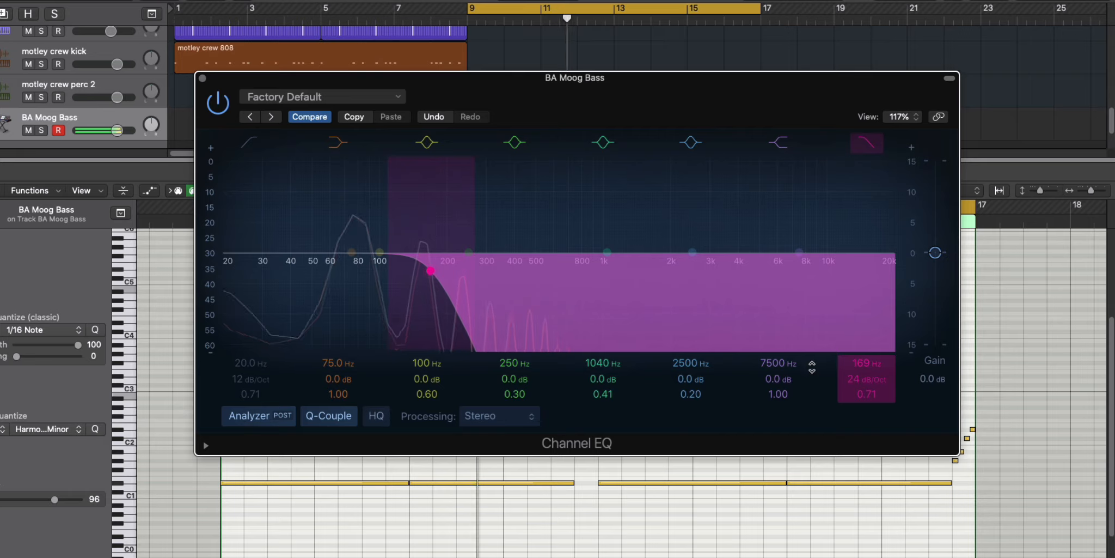
Enable the EQ's low-cut filter on the BA Moog Bass at 99 Hz with a 48 dB/Oct slope, then return to the full arrangement.
{"action": "left_click", "coordinate": [253, 147]}
{"action": "left_click_drag", "start_coordinate": [240, 379], "coordinate": [241, 338]}
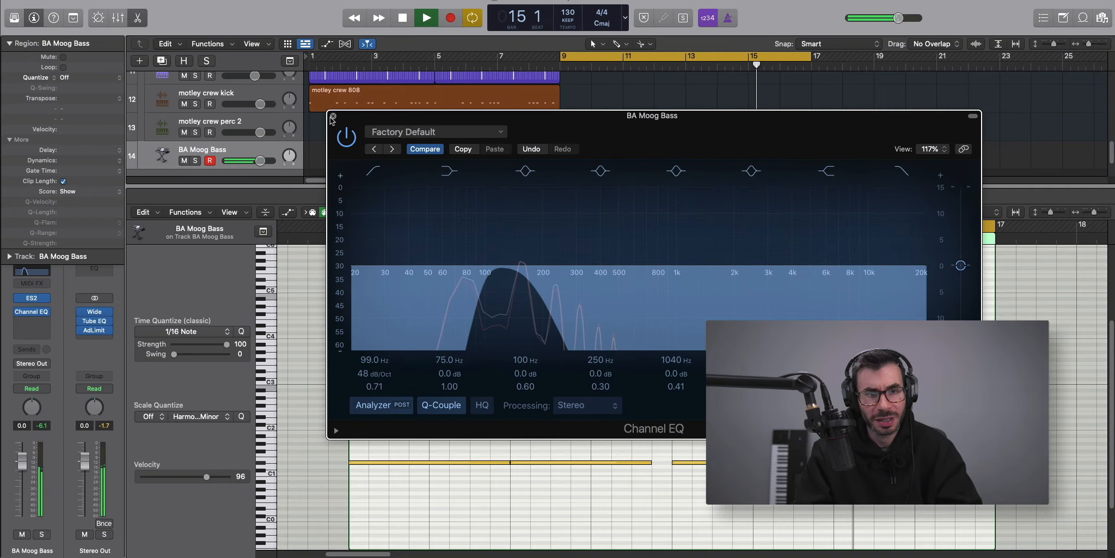
{"action": "left_click", "coordinate": [202, 79]}
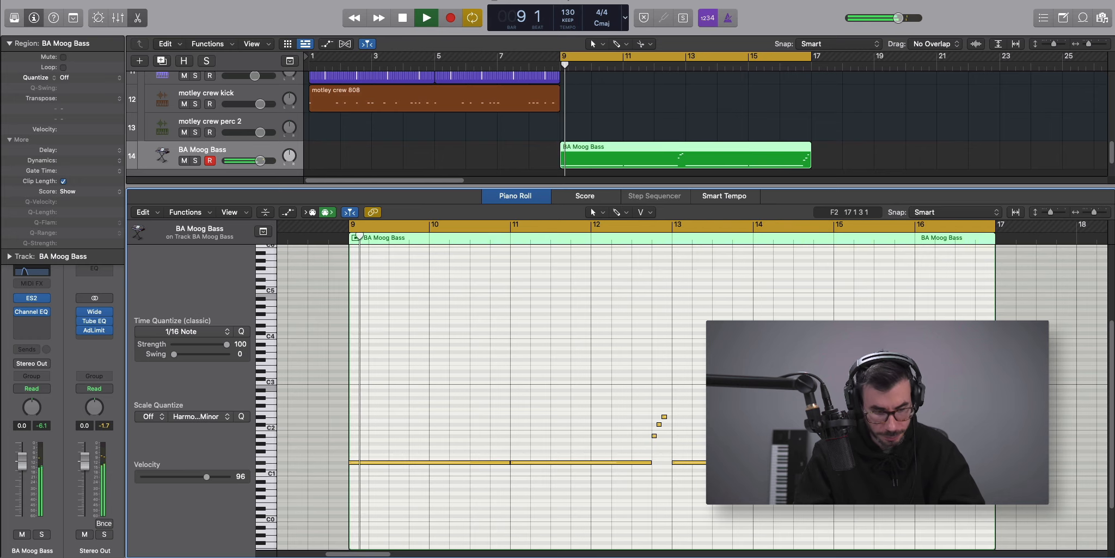
{"action": "key", "text": "e"}
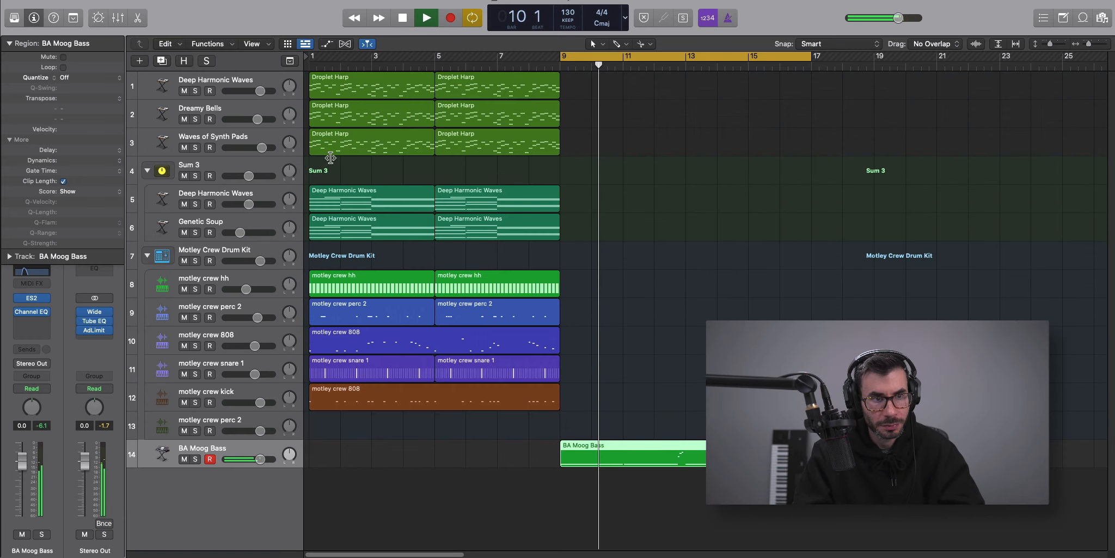
{"action": "key", "text": "space"}
Create one software instrument track below BA Moog Bass and load Alchemy on it.
{"action": "left_click", "coordinate": [140, 62]}
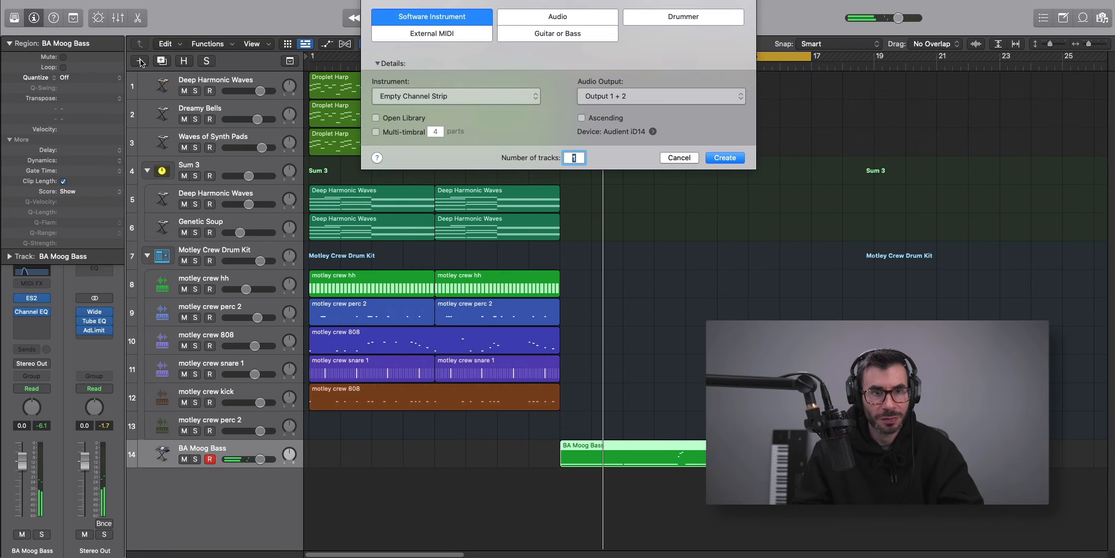
{"action": "key", "text": "Return"}
{"action": "left_click", "coordinate": [25, 299]}
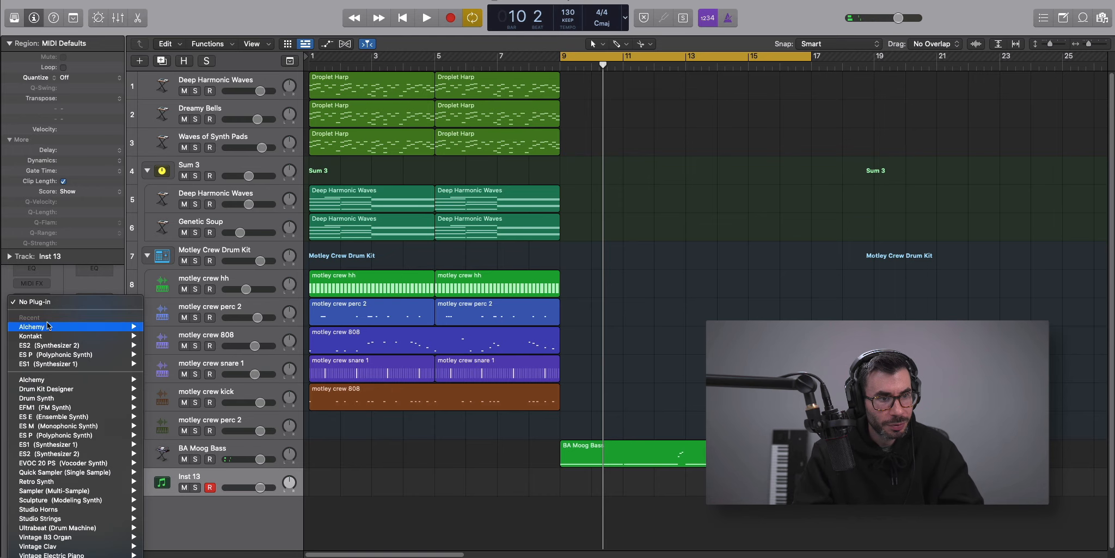
{"action": "left_click", "coordinate": [116, 322]}
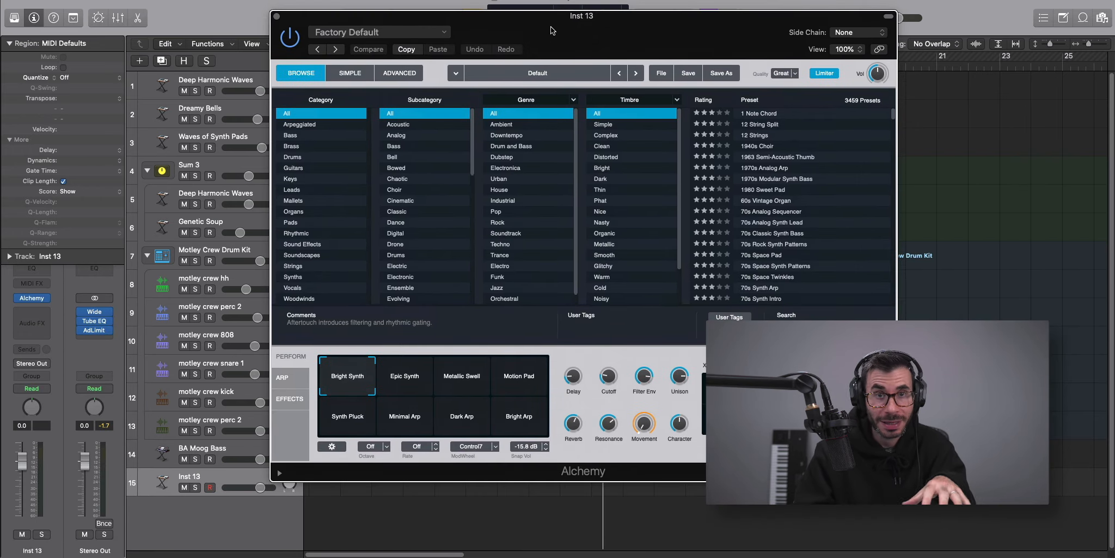
Filter the Alchemy presets to Pads and choose the Motion Pad snapshot of the default preset.
{"action": "left_click_drag", "start_coordinate": [553, 30], "coordinate": [523, 35]}
{"action": "left_click", "coordinate": [261, 228]}
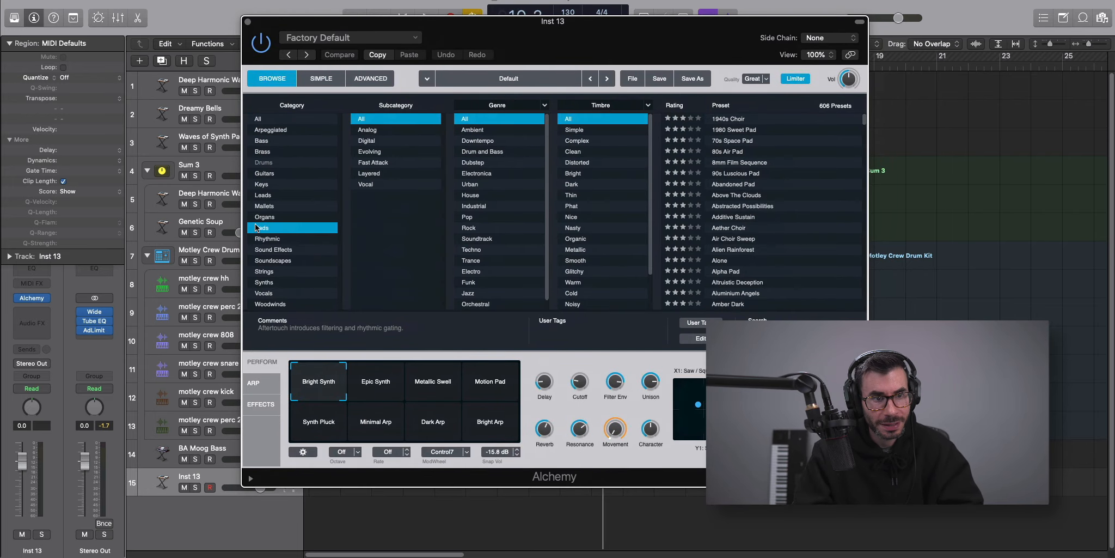
{"action": "left_click", "coordinate": [509, 384]}
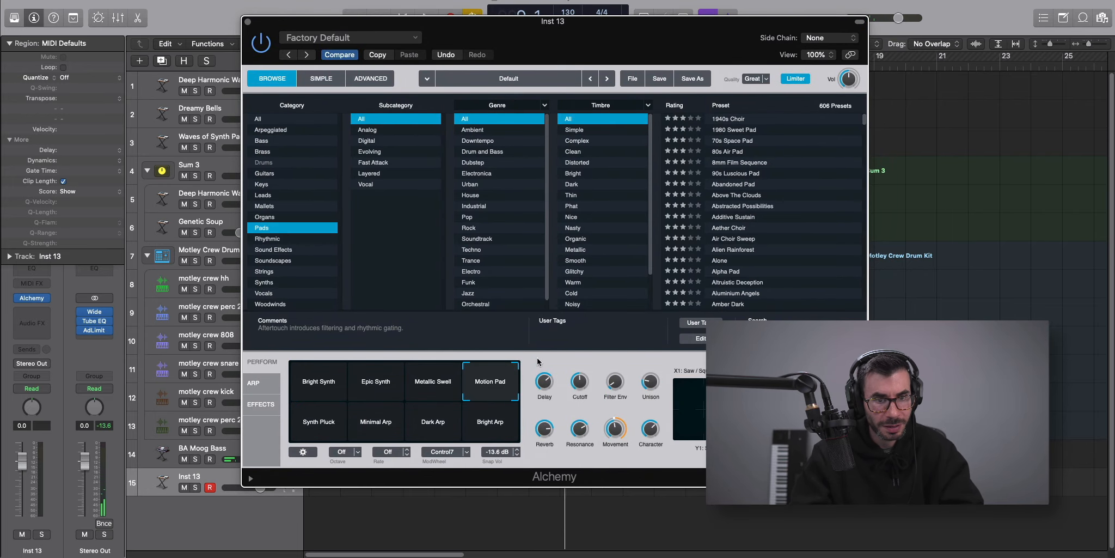
{"action": "key", "text": "super+w"}
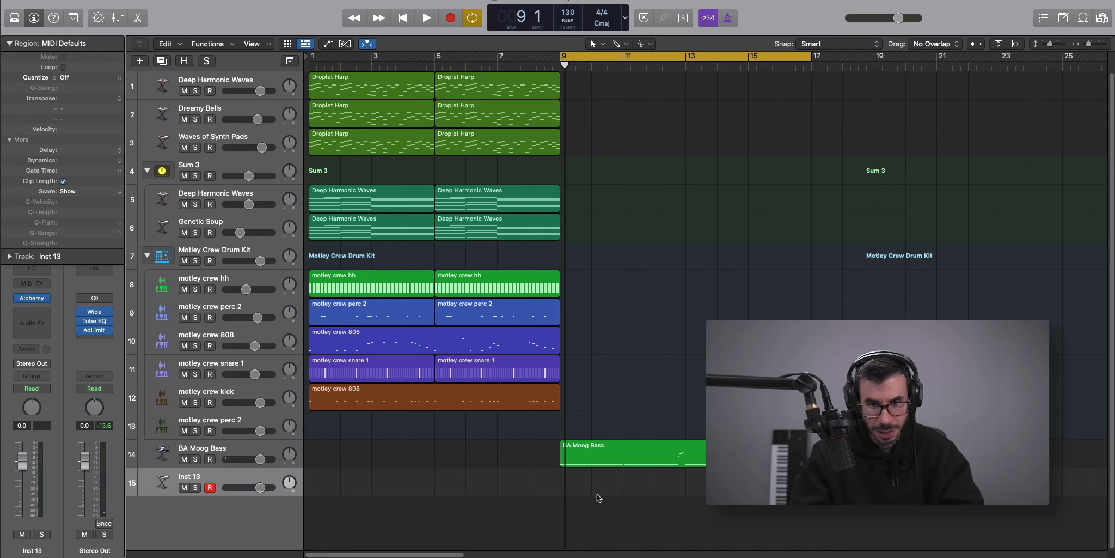
Create a region from bar 9 to 17 on the Inst 13 track and stack four-bar D#3, F#3 and A#3 notes in it.
{"action": "left_click_drag", "start_coordinate": [591, 497], "coordinate": [812, 497]}
{"action": "key", "text": "p"}
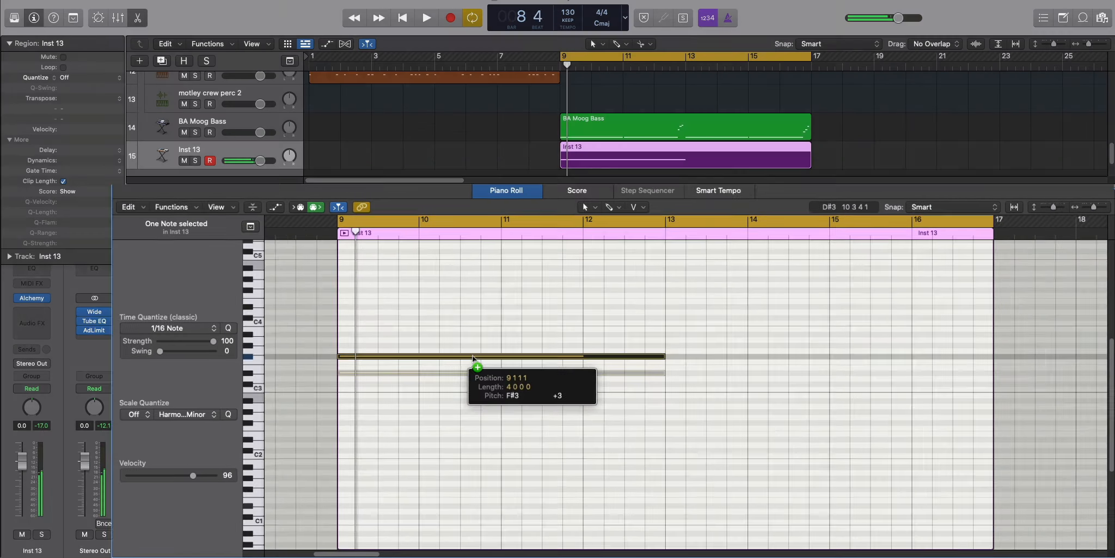
{"action": "left_click_drag", "start_coordinate": [468, 362], "coordinate": [486, 358]}
{"action": "left_click_drag", "start_coordinate": [401, 333], "coordinate": [400, 307]}
{"action": "key", "text": "space"}
{"action": "scroll", "coordinate": [530, 364], "scroll_direction": "down", "scroll_amount": 3}
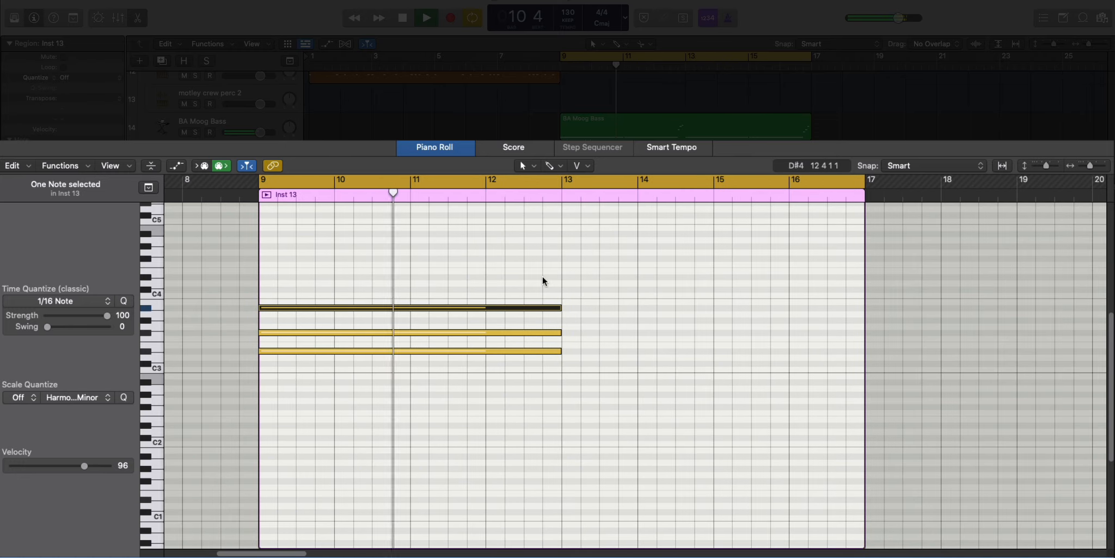
Extend all three chord notes to bar 17 and play the region from its start.
{"action": "key", "text": "super+a"}
{"action": "left_click_drag", "start_coordinate": [559, 308], "coordinate": [865, 333]}
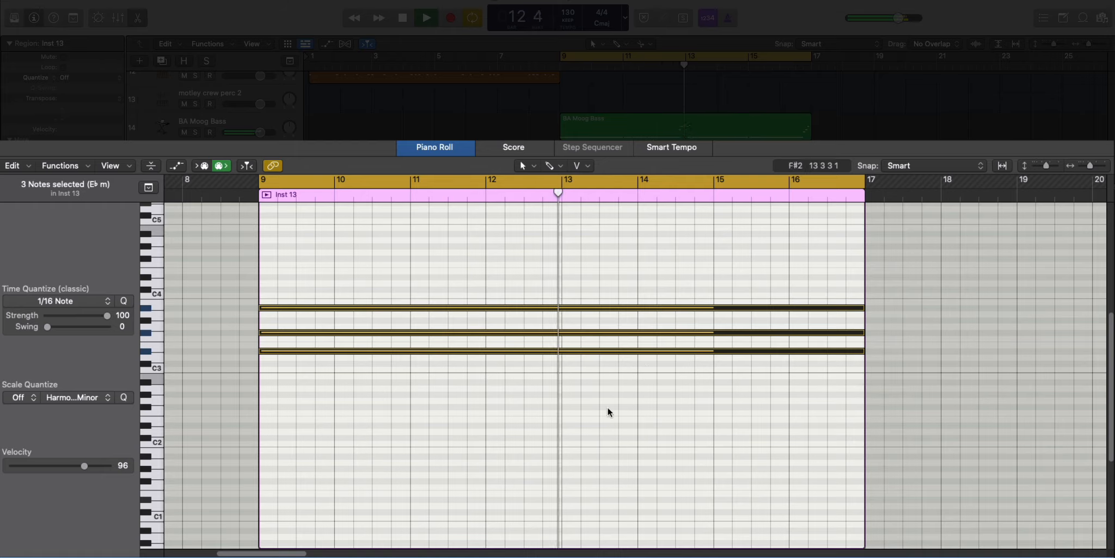
{"action": "key", "text": "Return"}
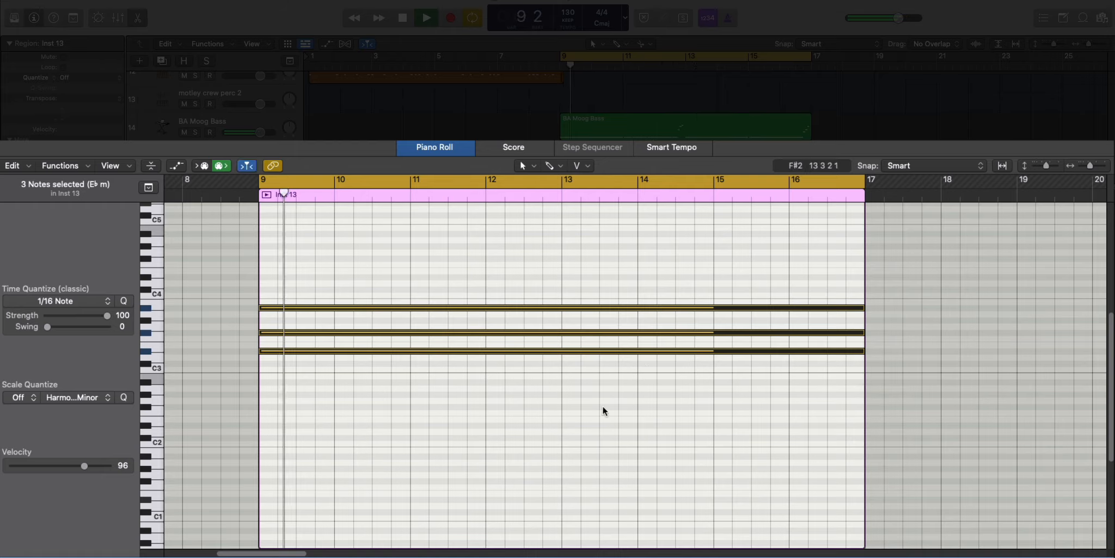
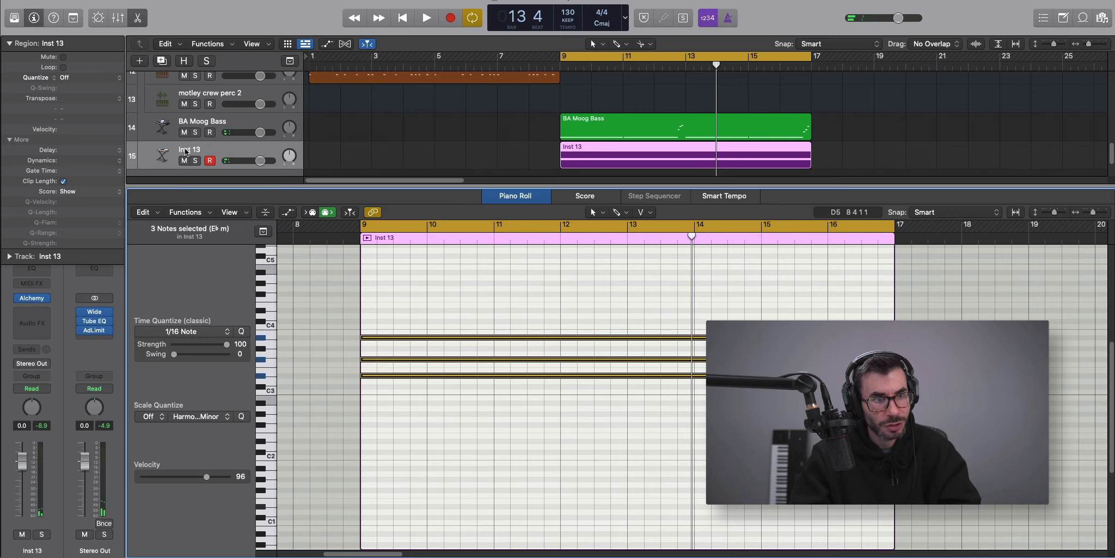
Duplicate the Inst 13 track with its settings and copy the eight-bar chord region onto the duplicate.
{"action": "left_click", "coordinate": [219, 165]}
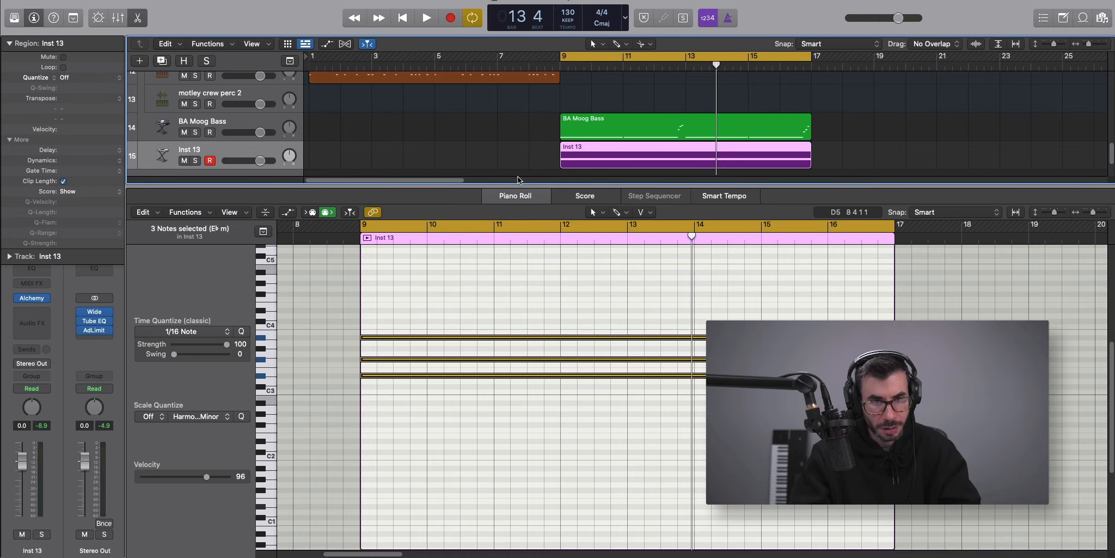
{"action": "key", "text": "super+d"}
{"action": "left_click_drag", "start_coordinate": [596, 139], "coordinate": [601, 160]}
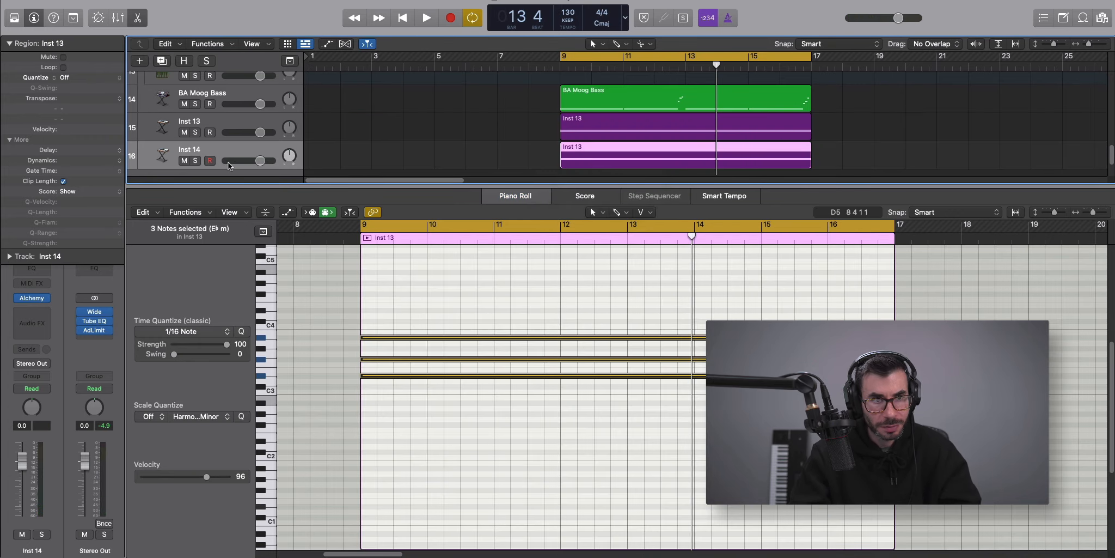
Load the Altruistic Deception pad in Alchemy on the duplicate track and select its Warm snapshot.
{"action": "left_click", "coordinate": [37, 301]}
{"action": "left_click", "coordinate": [757, 226]}
{"action": "left_click", "coordinate": [762, 261]}
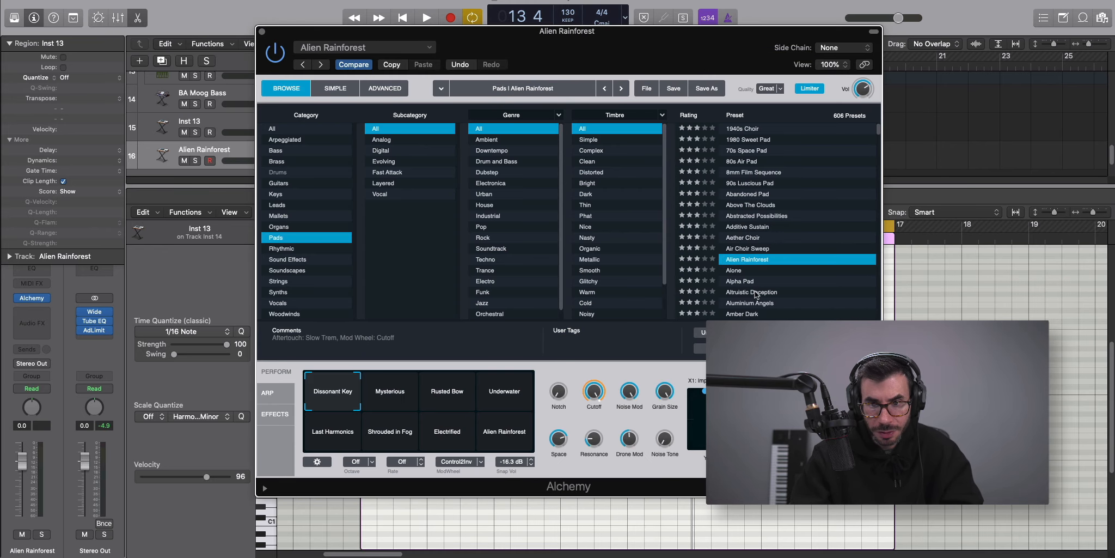
{"action": "left_click", "coordinate": [759, 292]}
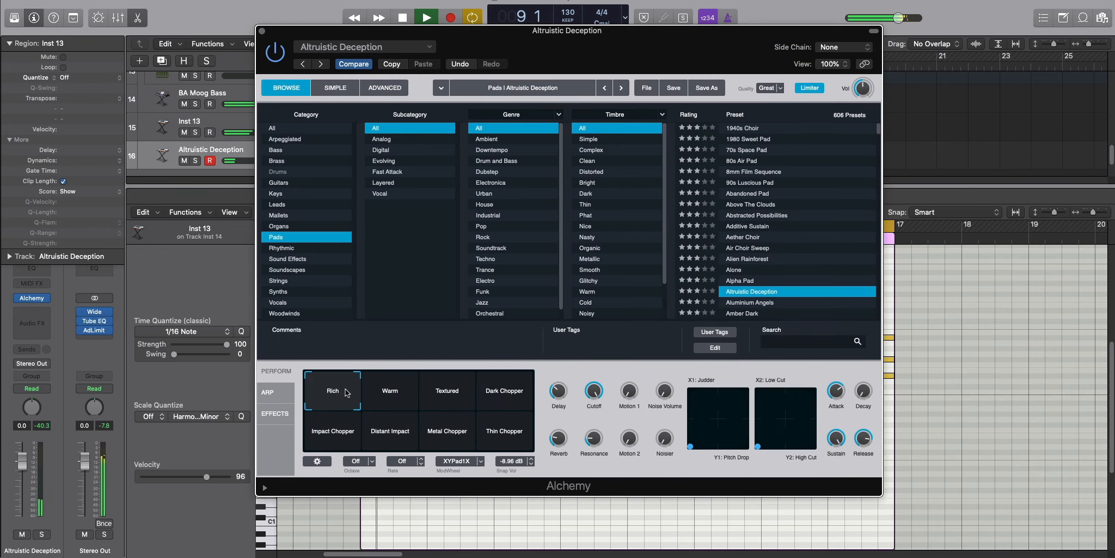
{"action": "left_click", "coordinate": [388, 393]}
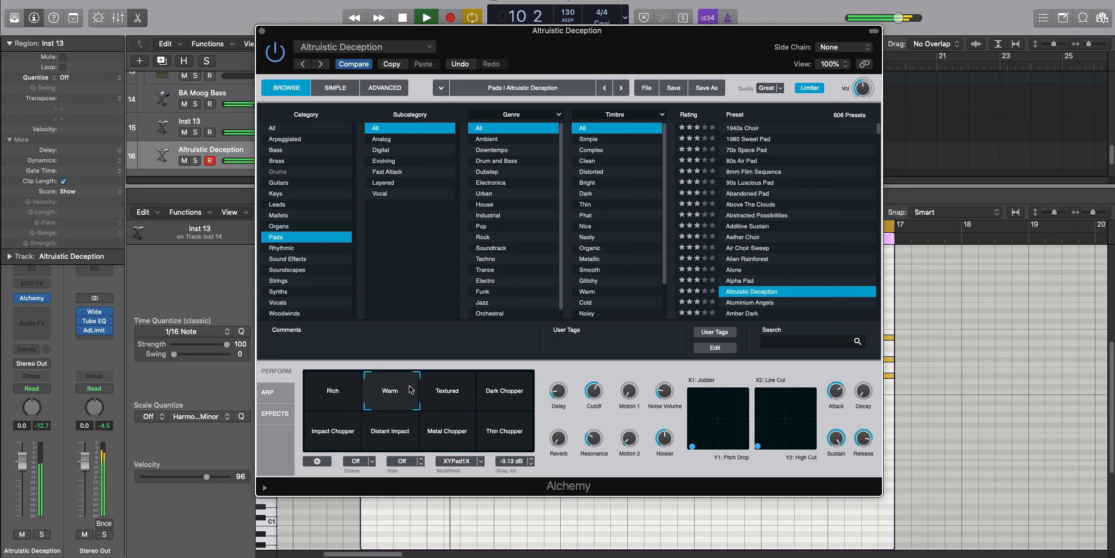
{"action": "left_click", "coordinate": [262, 31]}
Lower the Altruistic Deception track's volume to -7.4 dB and bring the Inst 13 track down slightly.
{"action": "key", "text": "x"}
{"action": "key", "text": "x"}
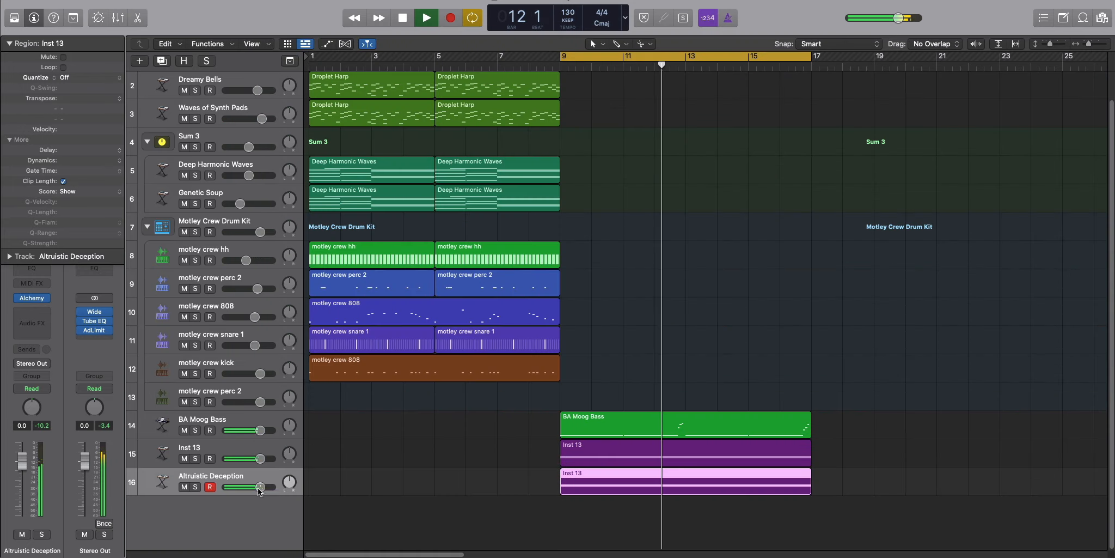
{"action": "left_click_drag", "start_coordinate": [259, 490], "coordinate": [251, 457]}
{"action": "key", "text": "space"}
Group the Inst 13 and Altruistic Deception tracks into a summing stack.
{"action": "left_click", "coordinate": [235, 452]}
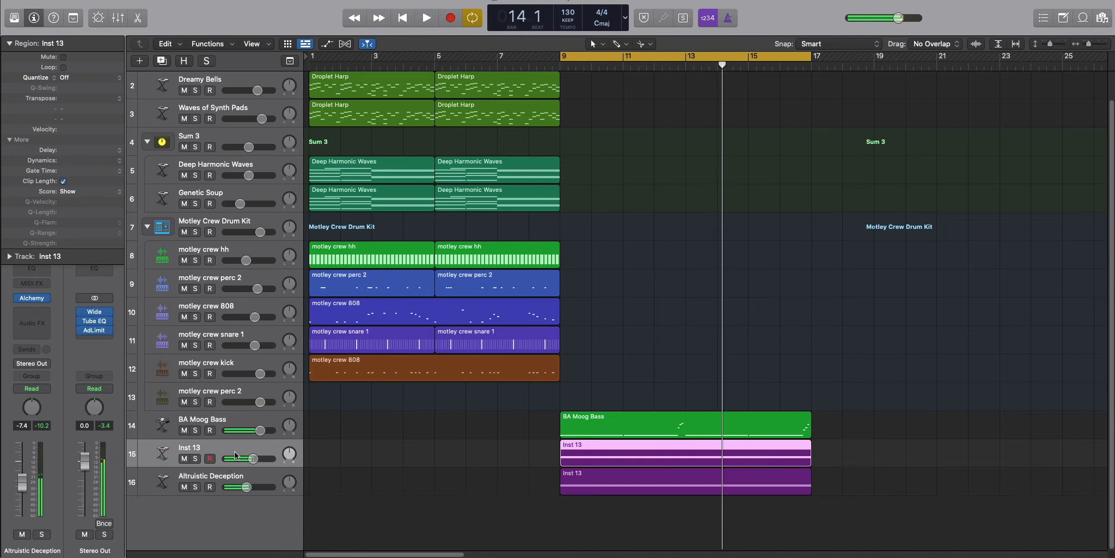
{"action": "left_click", "coordinate": [224, 479], "text": "shift"}
{"action": "key", "text": "shift+super+d"}
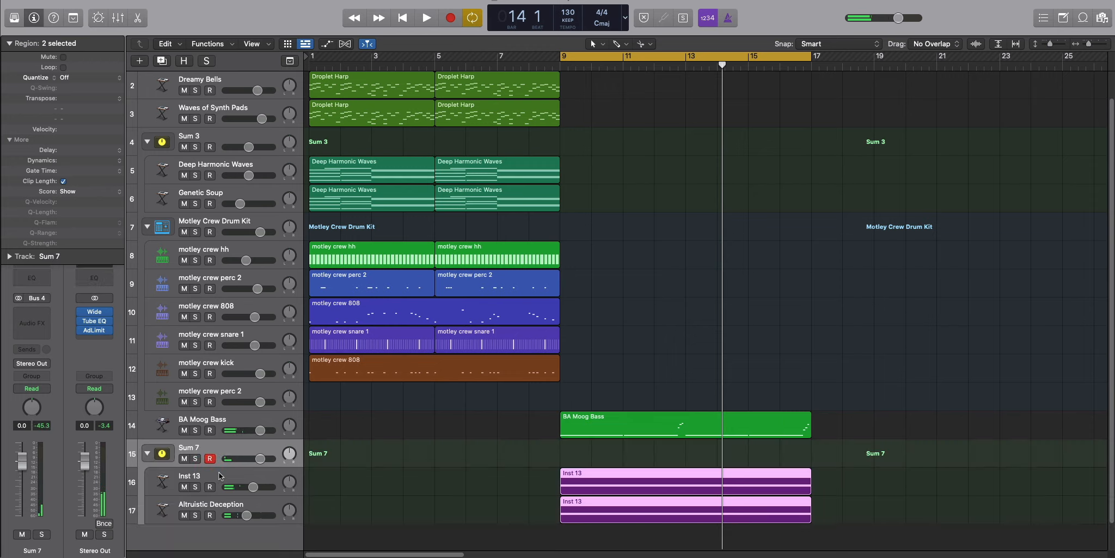
Add Space Designer to the new pad stack with dry at 0.0 dB and wet at -27.0 dB, and lower the stack's volume to -3.7 dB.
{"action": "left_click", "coordinate": [24, 311]}
{"action": "left_click", "coordinate": [128, 380]}
{"action": "key", "text": "space"}
{"action": "left_click_drag", "start_coordinate": [850, 477], "coordinate": [850, 419]}
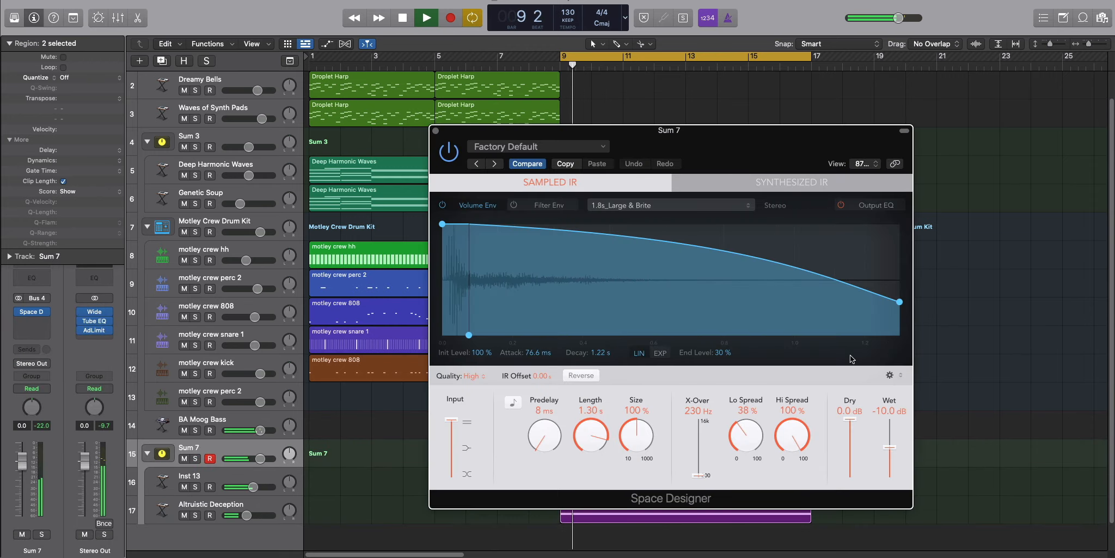
{"action": "left_click_drag", "start_coordinate": [889, 447], "coordinate": [884, 464]}
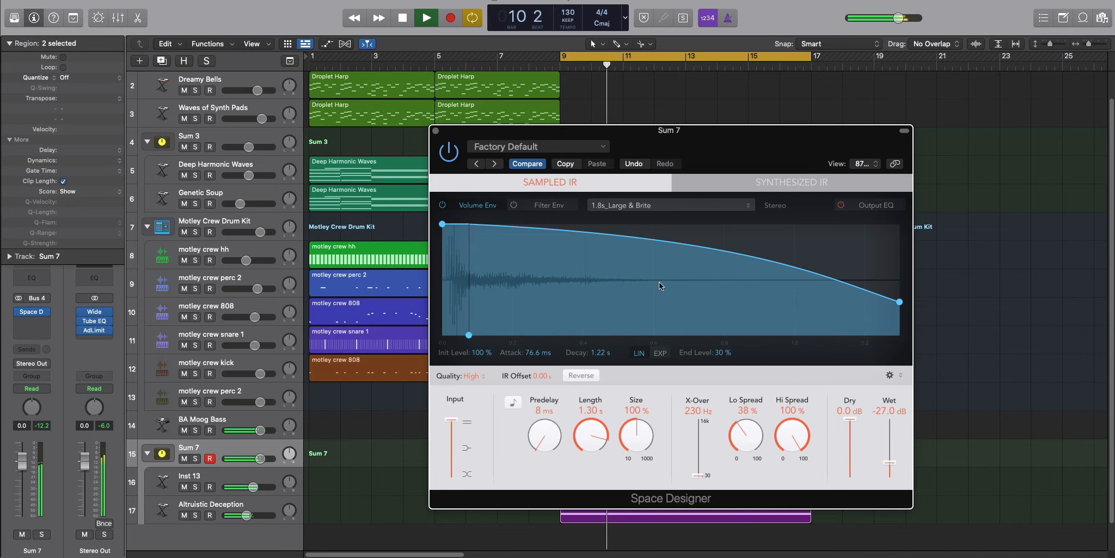
{"action": "key", "text": "super+w"}
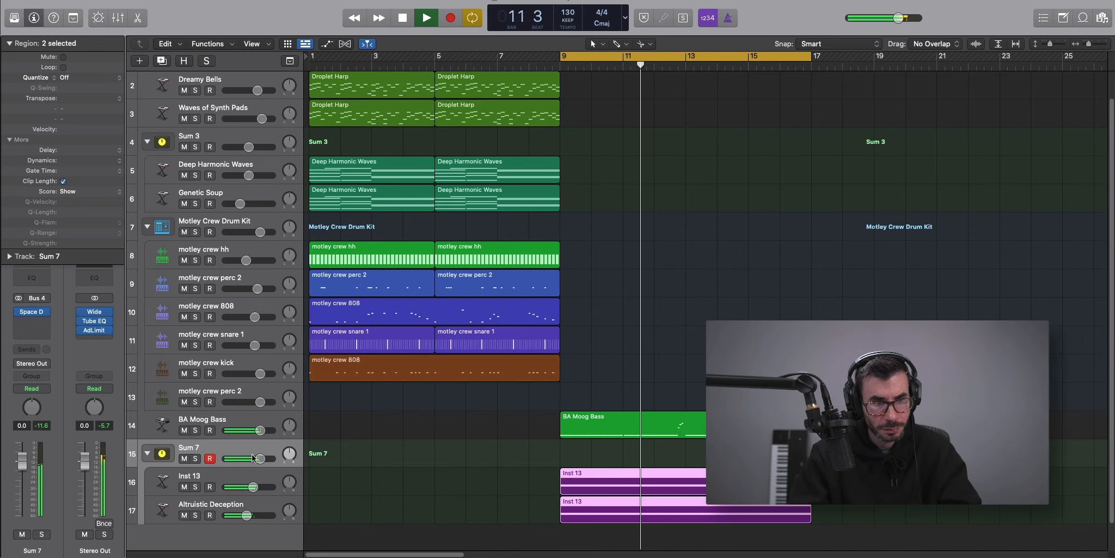
{"action": "left_click_drag", "start_coordinate": [260, 458], "coordinate": [282, 444]}
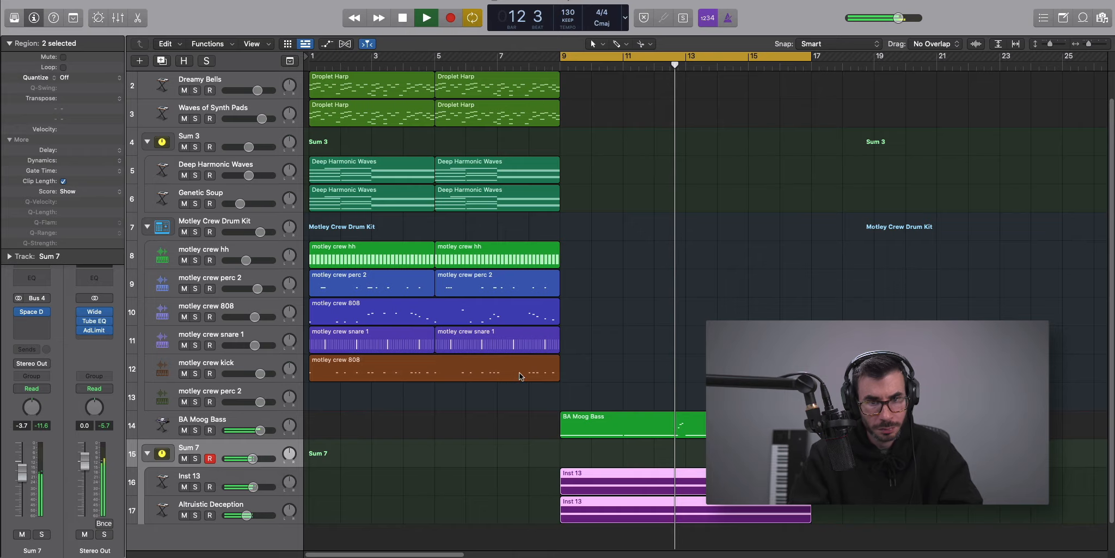
Repeat the two Droplet Harp regions on the first Deep Harmonic Waves track across bars 9 to 17 and play the section.
{"action": "key", "text": "super+Up"}
{"action": "key", "text": "space"}
{"action": "left_click", "coordinate": [548, 88]}
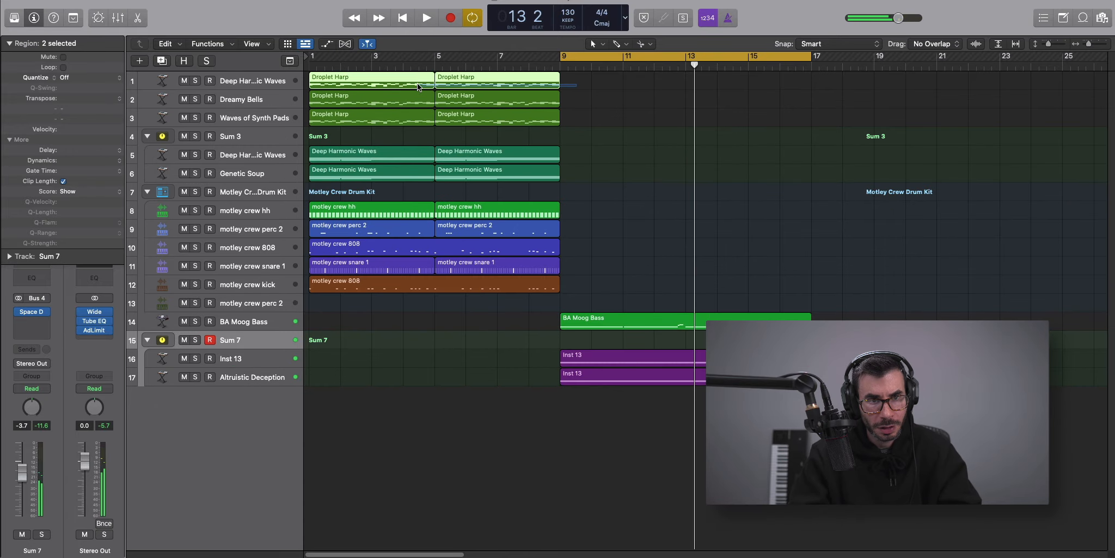
{"action": "key", "text": "super+r"}
{"action": "key", "text": "shift+space"}
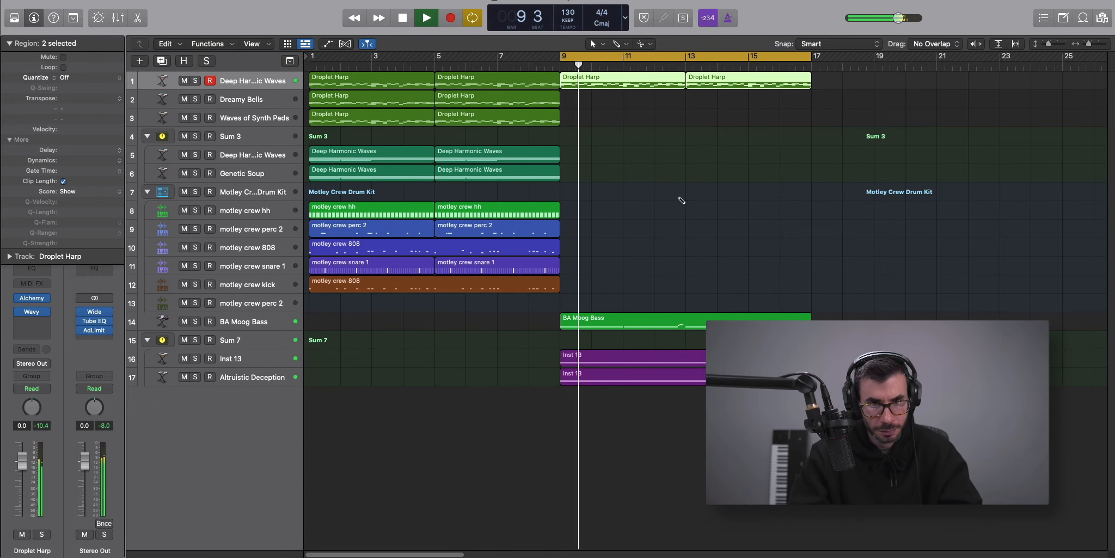
{"action": "key", "text": "super+Left"}
{"action": "key", "text": "super+Left"}
{"action": "key", "text": "space"}
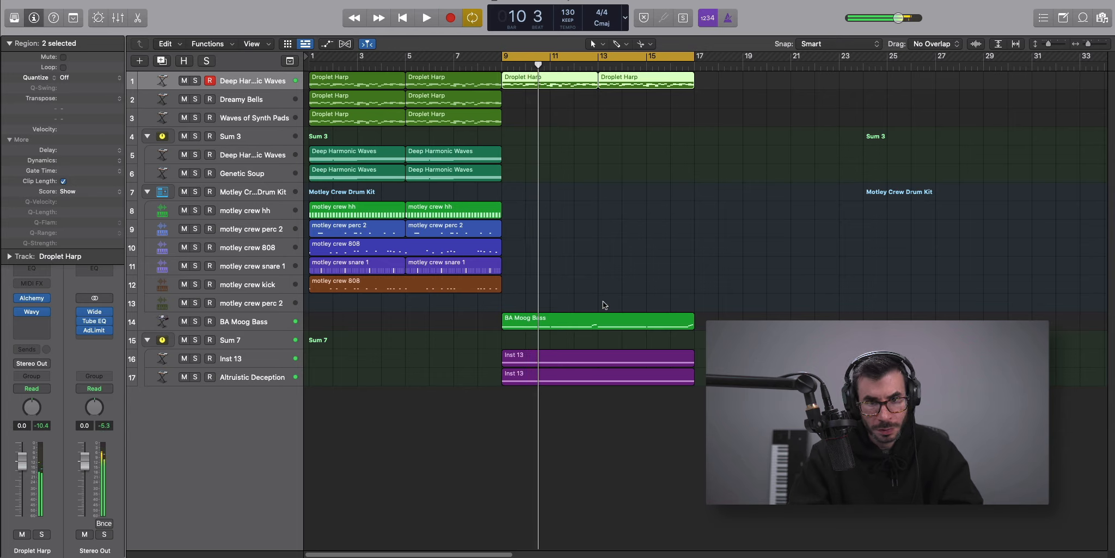
Create a step pattern region on the empty motley crew perc 2 track from bar 13 to 17 and play the second section.
{"action": "left_click", "coordinate": [267, 303]}
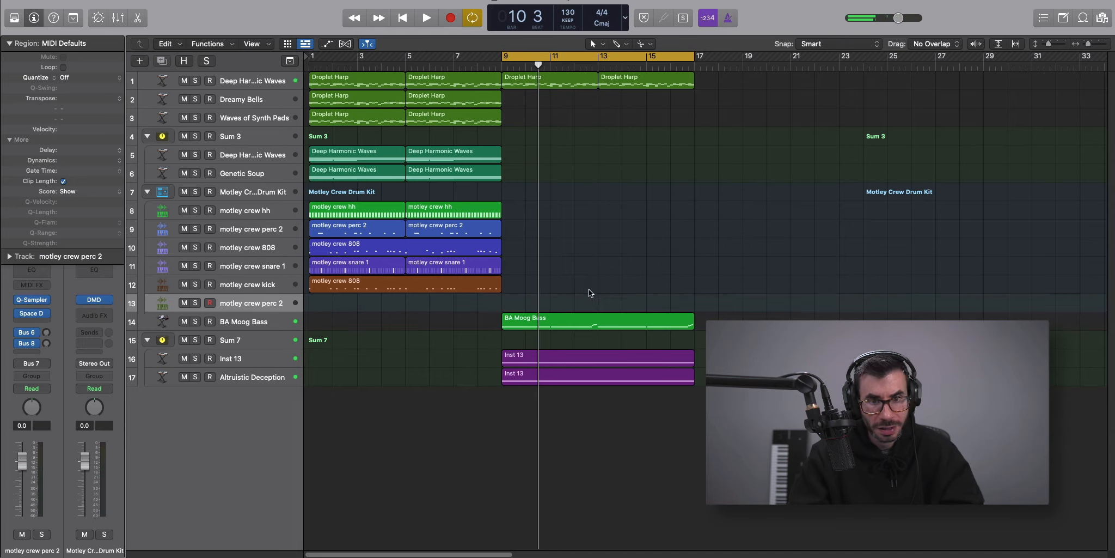
{"action": "right_click", "coordinate": [606, 303]}
{"action": "left_click", "coordinate": [638, 314]}
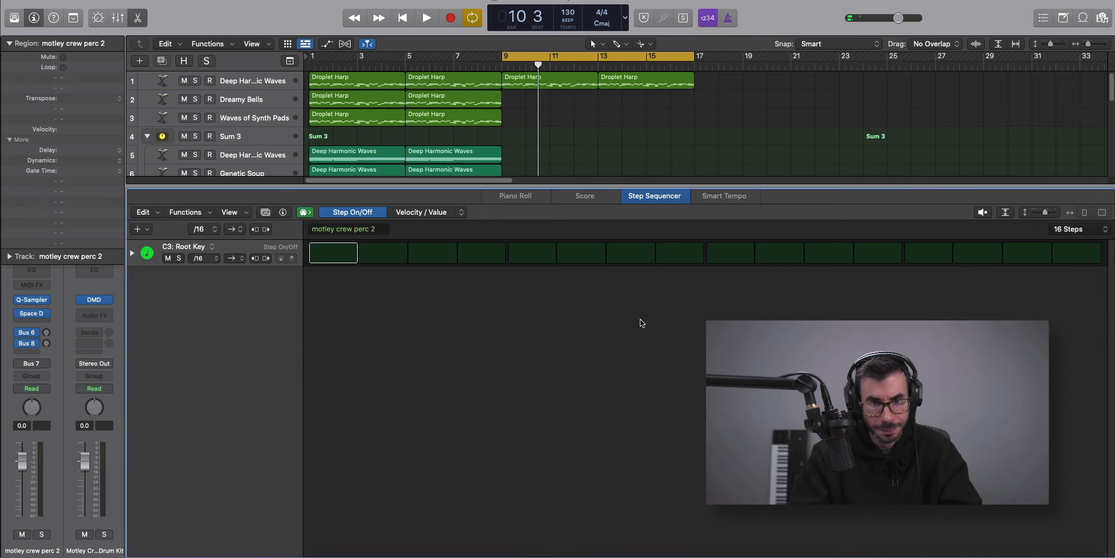
{"action": "key", "text": "x"}
{"action": "key", "text": "x"}
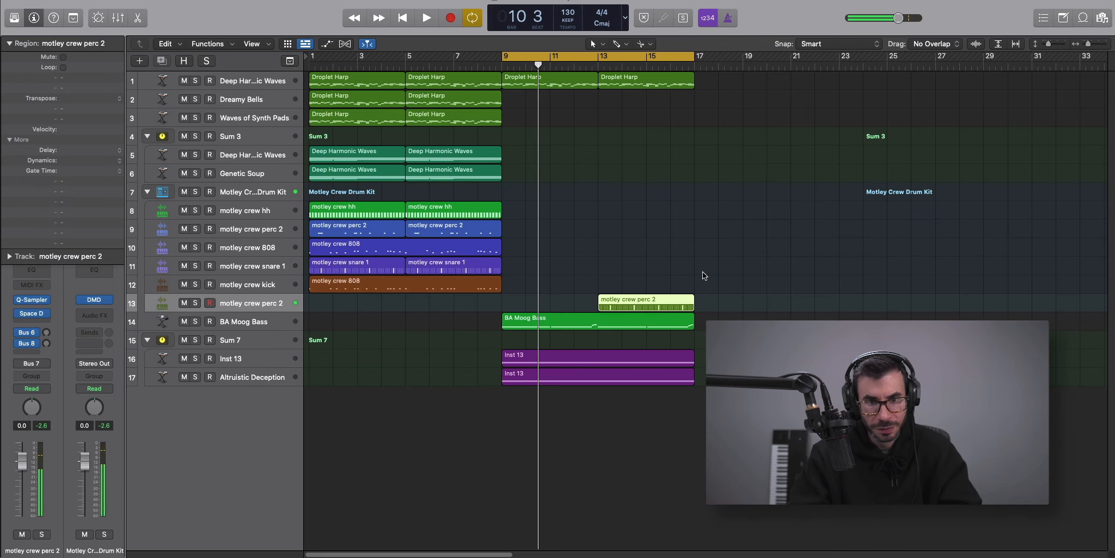
{"action": "key", "text": "space"}
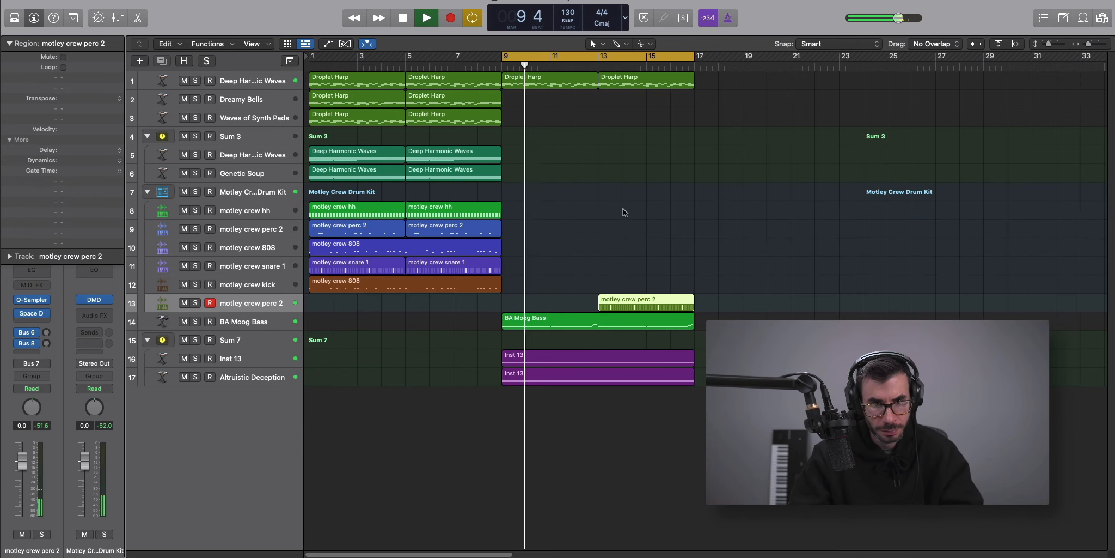
{"action": "key", "text": "super+Down"}
{"action": "key", "text": "super+Up"}
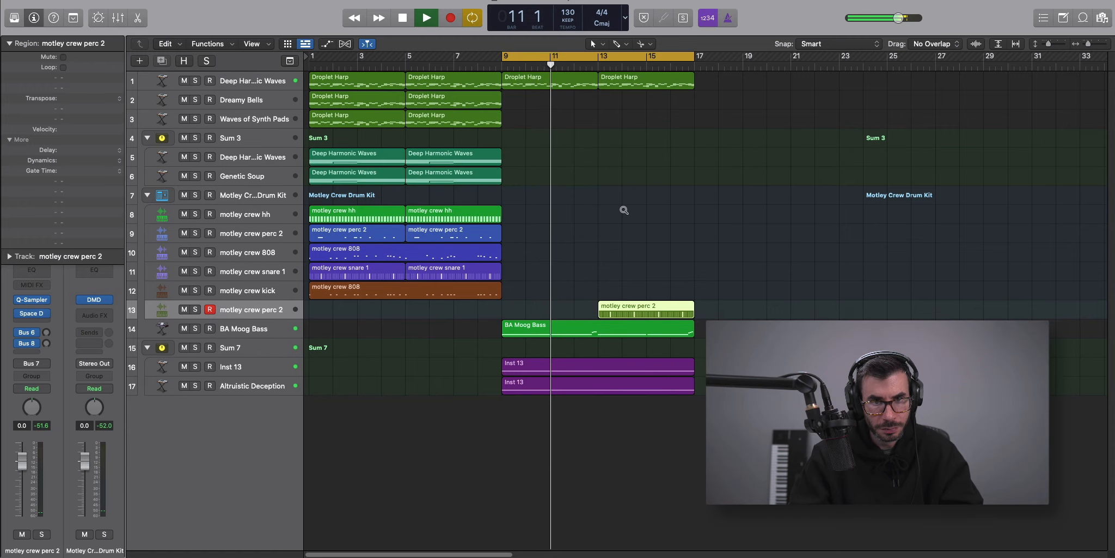
{"action": "key", "text": "super+Left"}
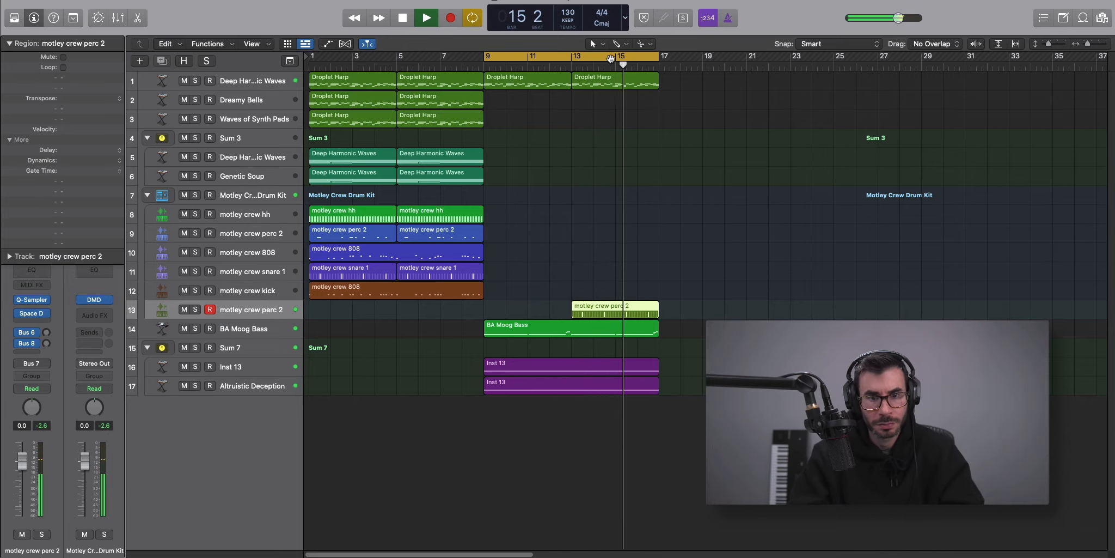
Solo the air sound fx-24b track in the Sum 9 stack and play its transition into bar 9.
{"action": "left_click", "coordinate": [611, 58]}
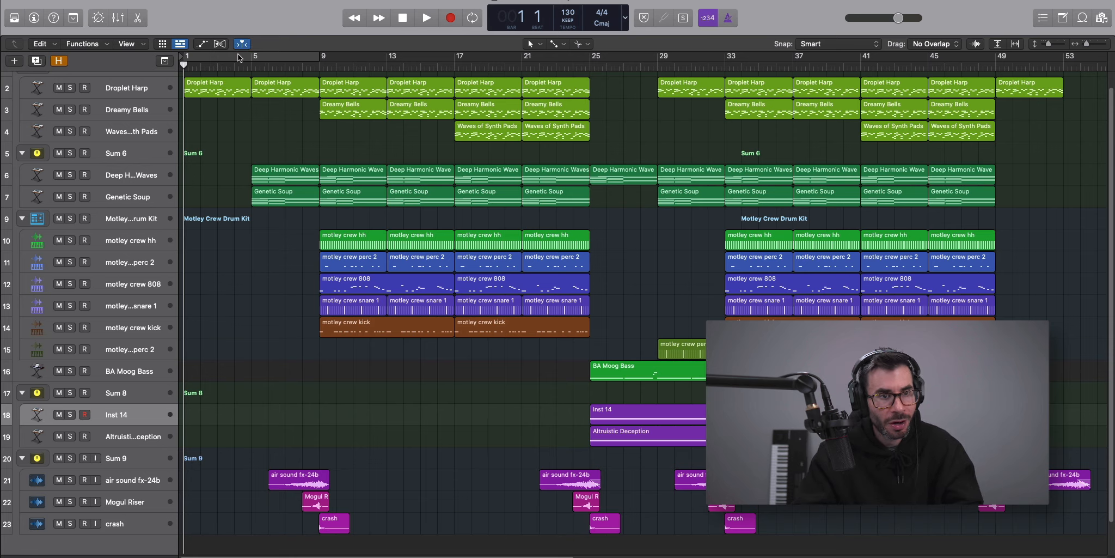
{"action": "left_click_drag", "start_coordinate": [251, 56], "coordinate": [403, 56]}
{"action": "left_click", "coordinate": [151, 464]}
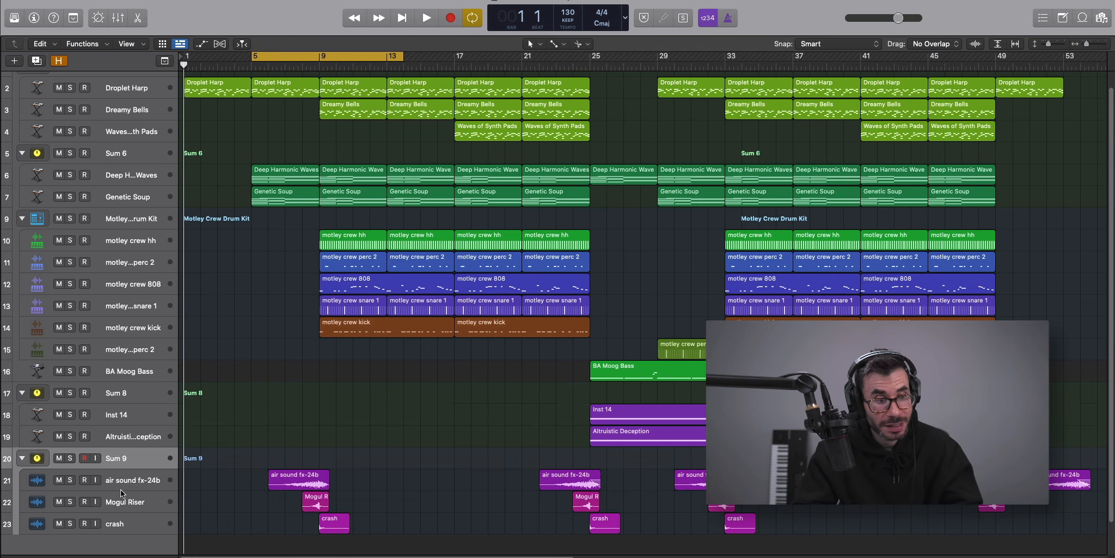
{"action": "left_click", "coordinate": [70, 480]}
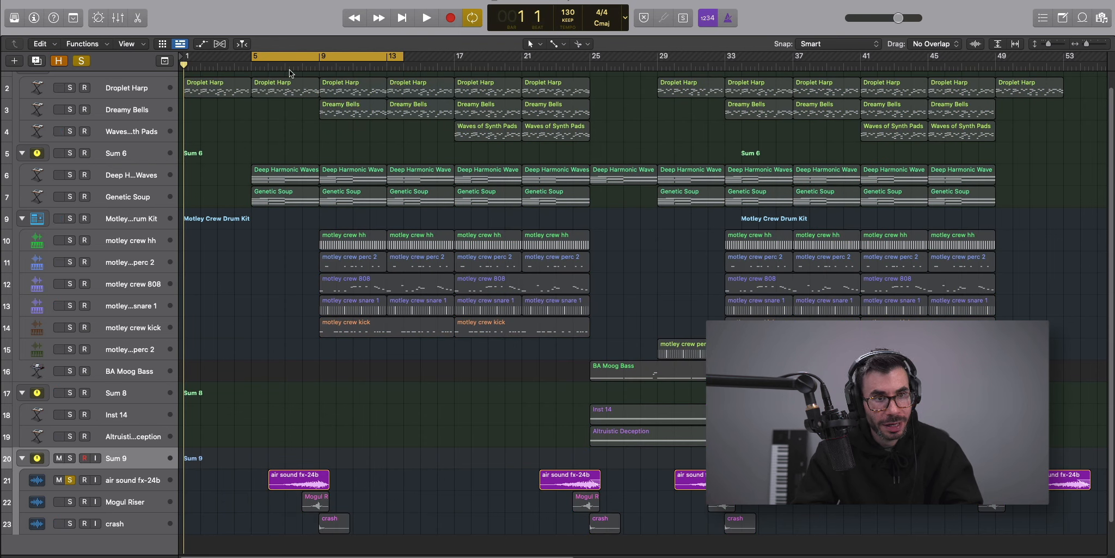
{"action": "key", "text": "space"}
{"action": "left_click", "coordinate": [301, 66]}
{"action": "left_click", "coordinate": [300, 56]}
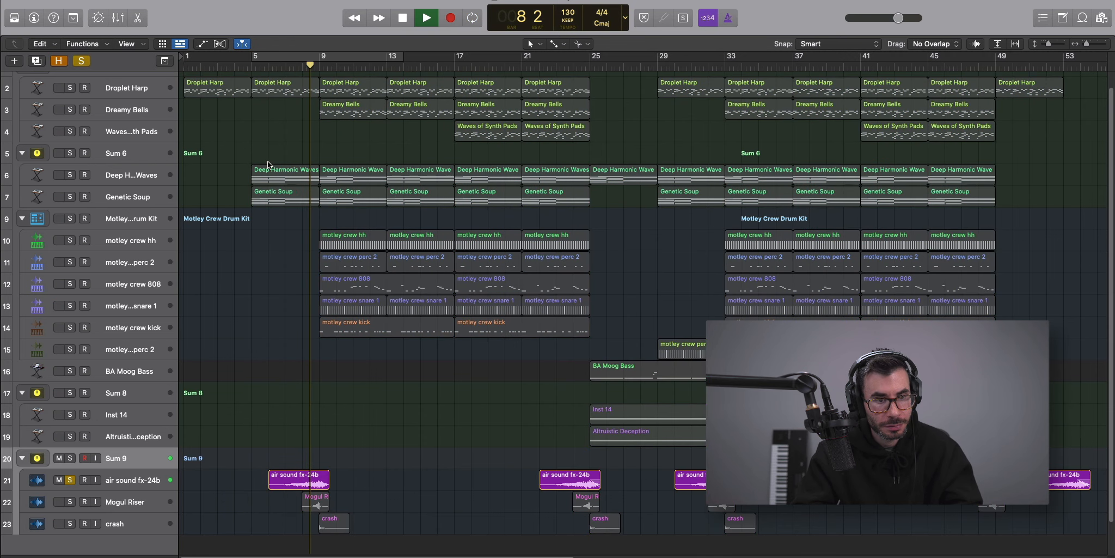
{"action": "key", "text": "space"}
Solo only the Mogul Riser track and play its first region leading into bar 9.
{"action": "left_click", "coordinate": [70, 501], "text": "alt"}
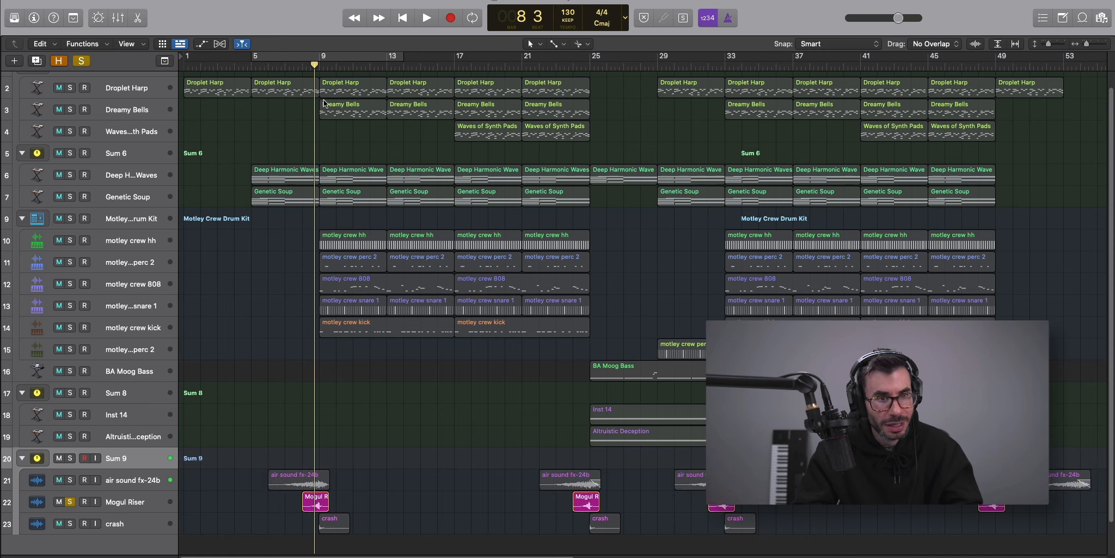
{"action": "key", "text": "space"}
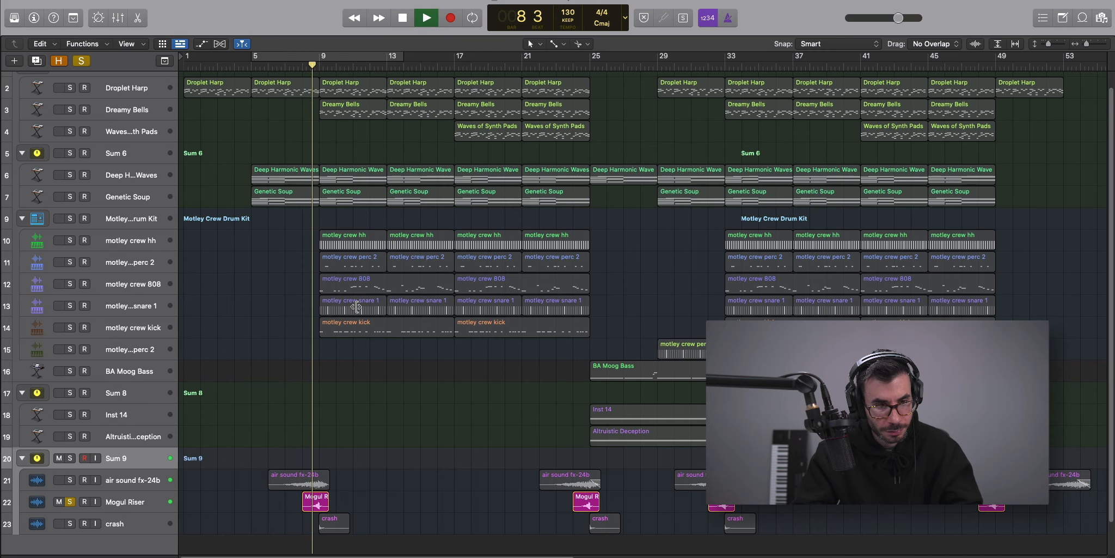
{"action": "key", "text": "space"}
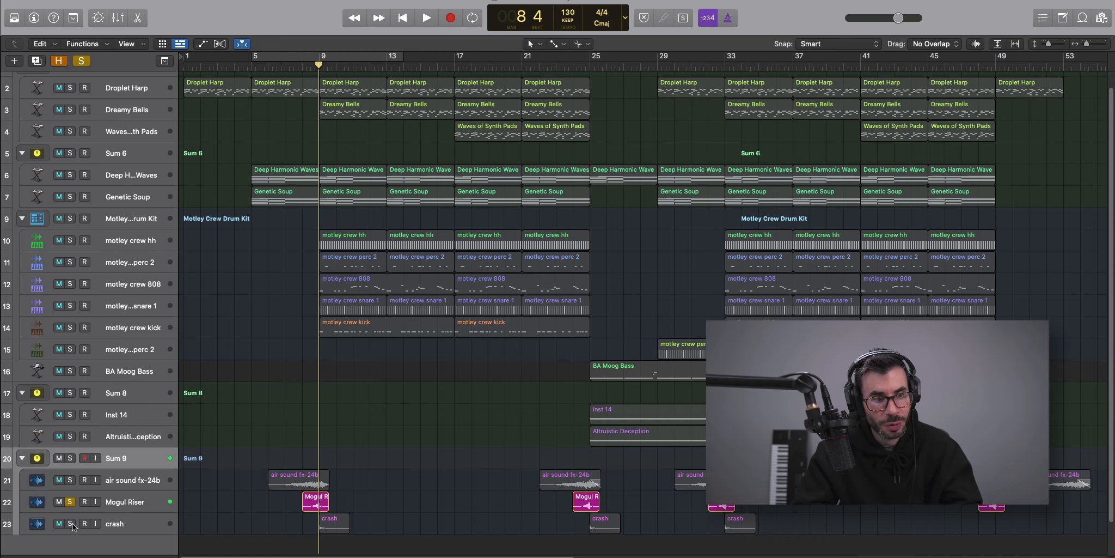
Solo only the crash track and play its first hit from just before bar 9.
{"action": "left_click", "coordinate": [71, 522], "text": "alt"}
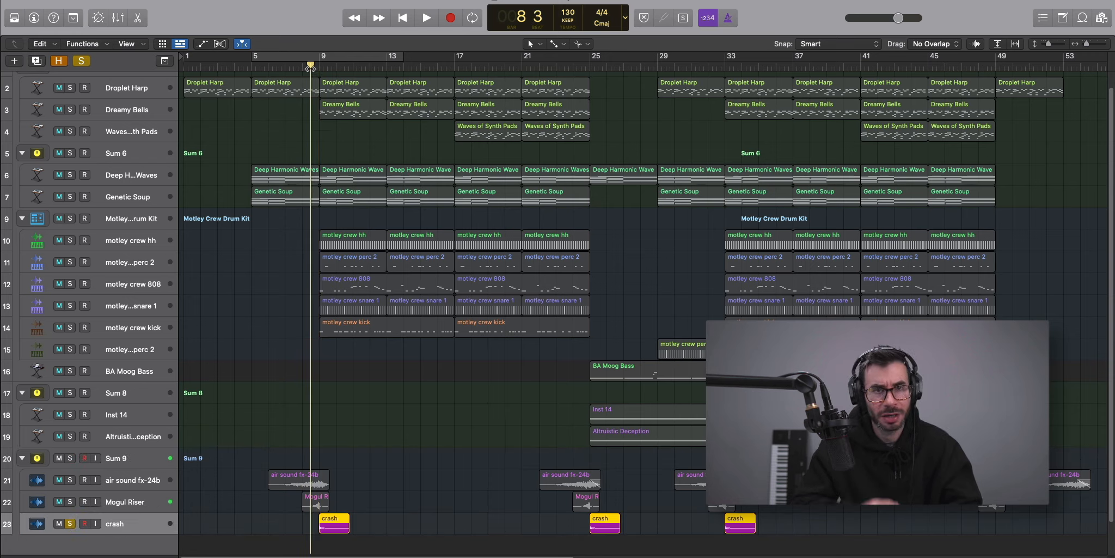
{"action": "key", "text": "space"}
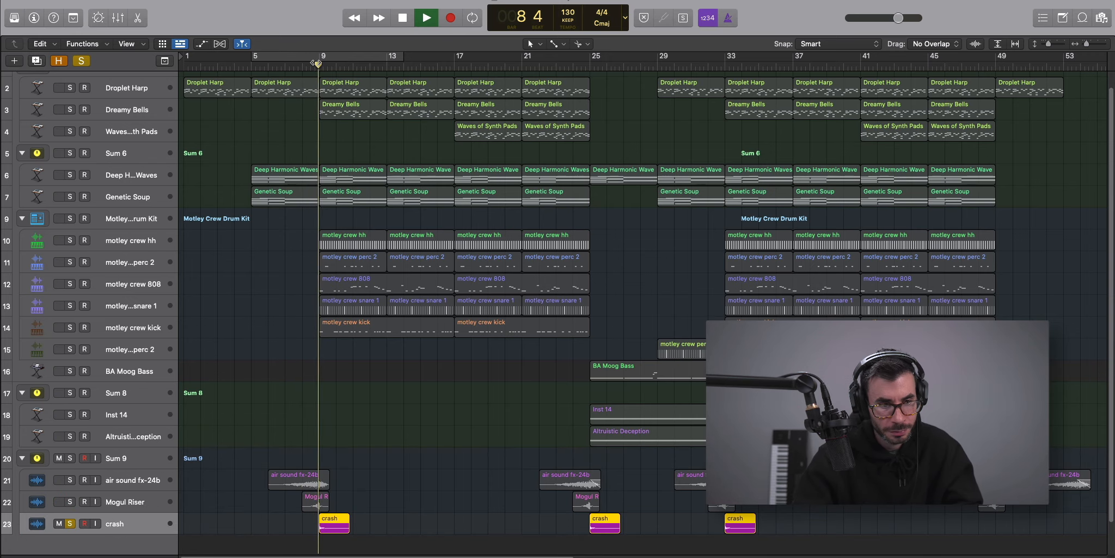
{"action": "key", "text": "space"}
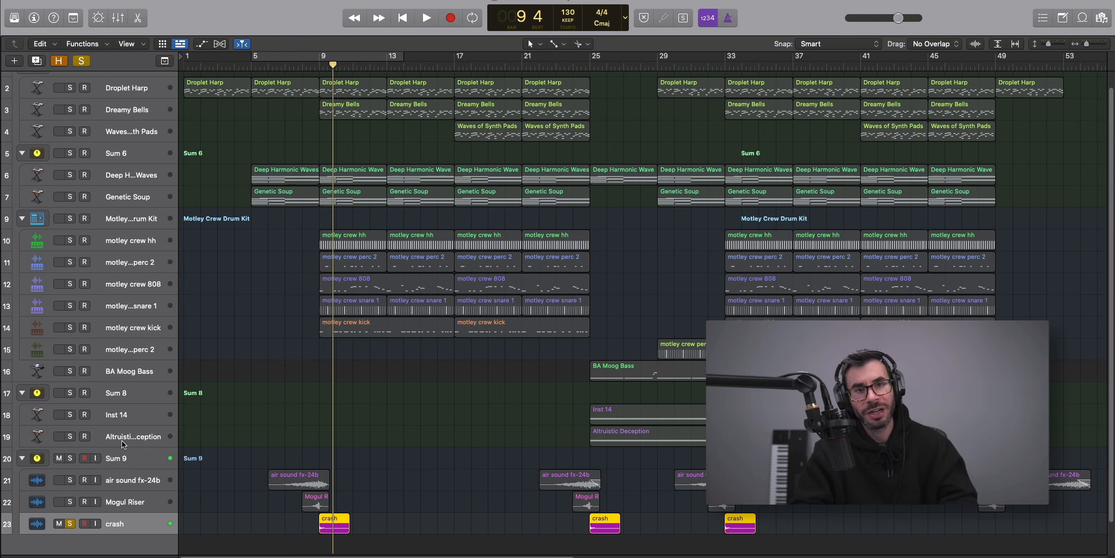
Turn off the crash track's solo and play the full arrangement from the beginning.
{"action": "left_click", "coordinate": [72, 523]}
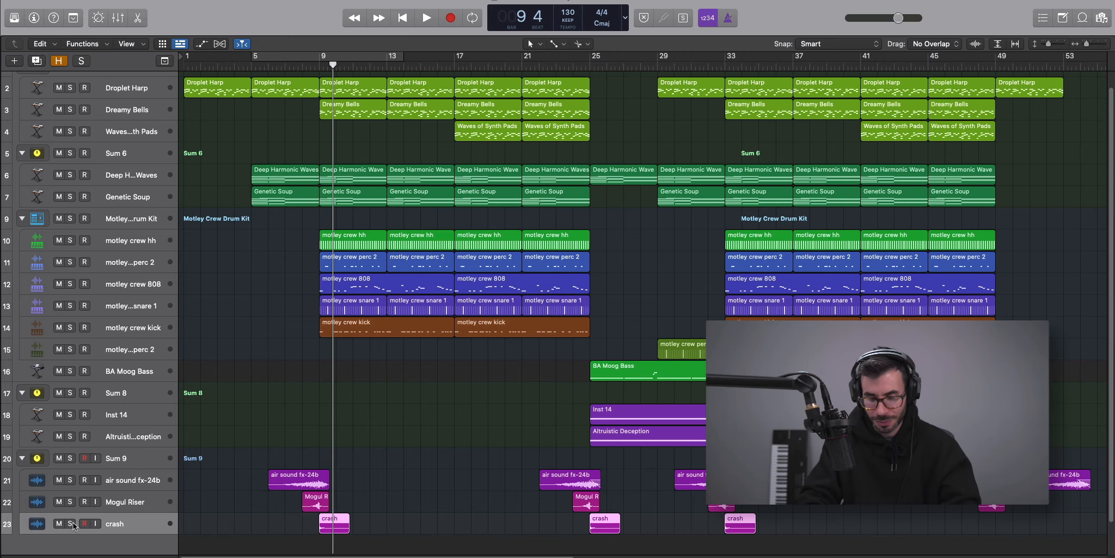
{"action": "key", "text": "Return"}
{"action": "key", "text": "space"}
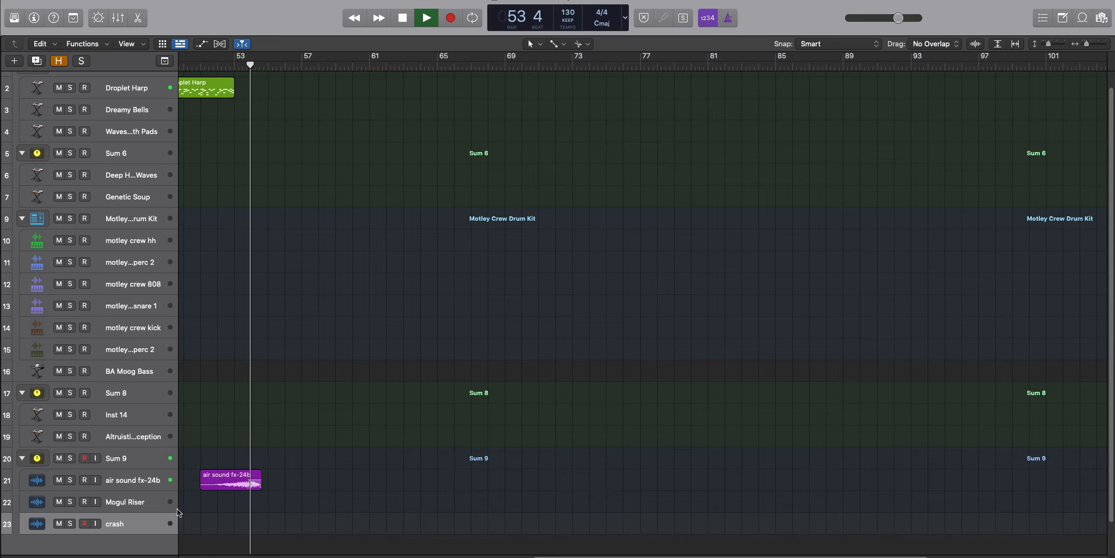
Fit the whole arrangement with all 23 tracks in view, then stop playback and return the playhead to bar 1.
{"action": "left_click", "coordinate": [366, 429], "text": "ctrl+alt"}
{"action": "key", "text": "super+Up"}
{"action": "key", "text": "super+Up"}
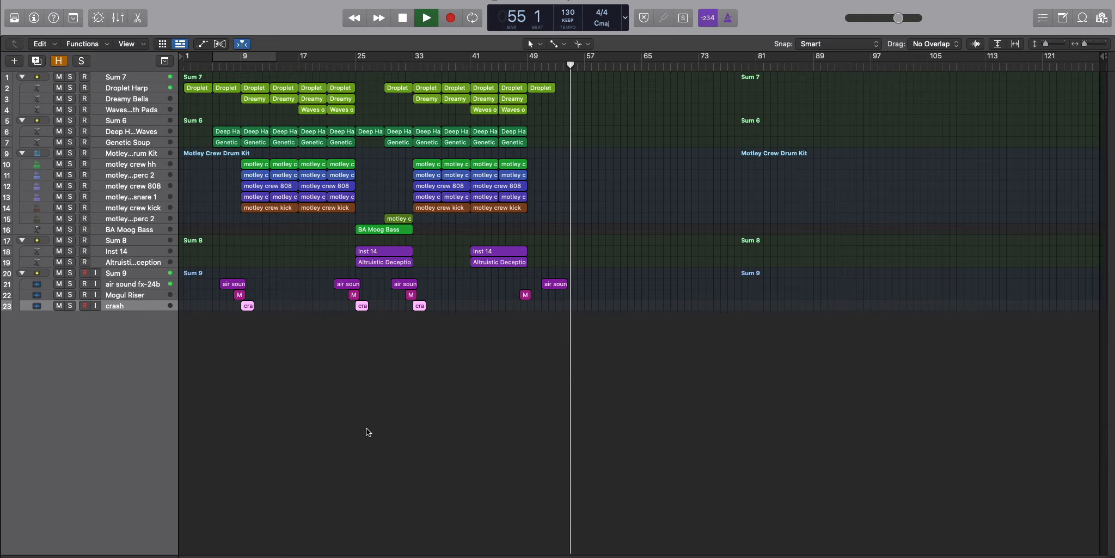
{"action": "key", "text": "super+Right"}
{"action": "key", "text": "super+Down"}
{"action": "key", "text": "space"}
{"action": "key", "text": "Return"}
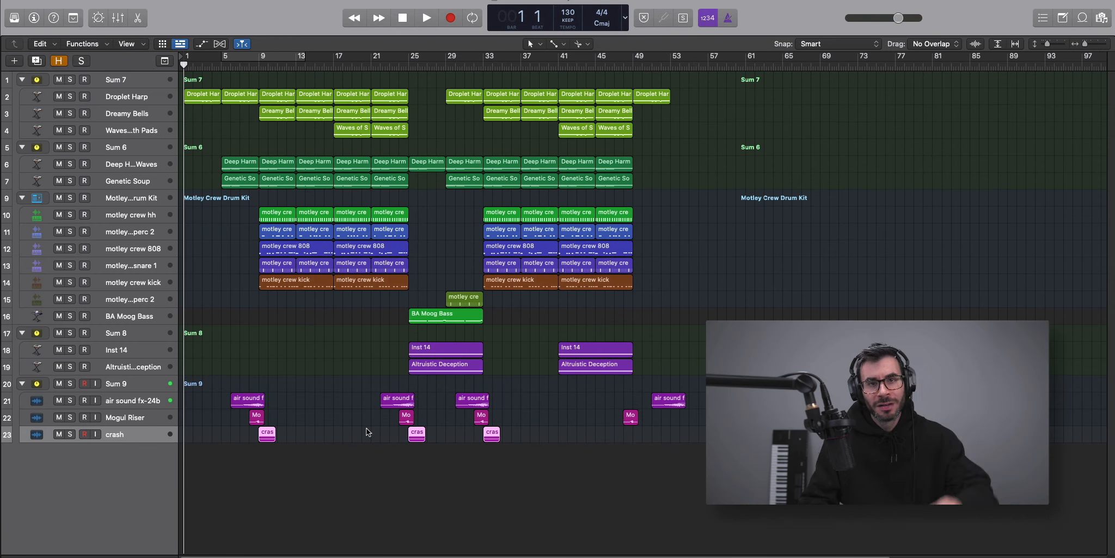